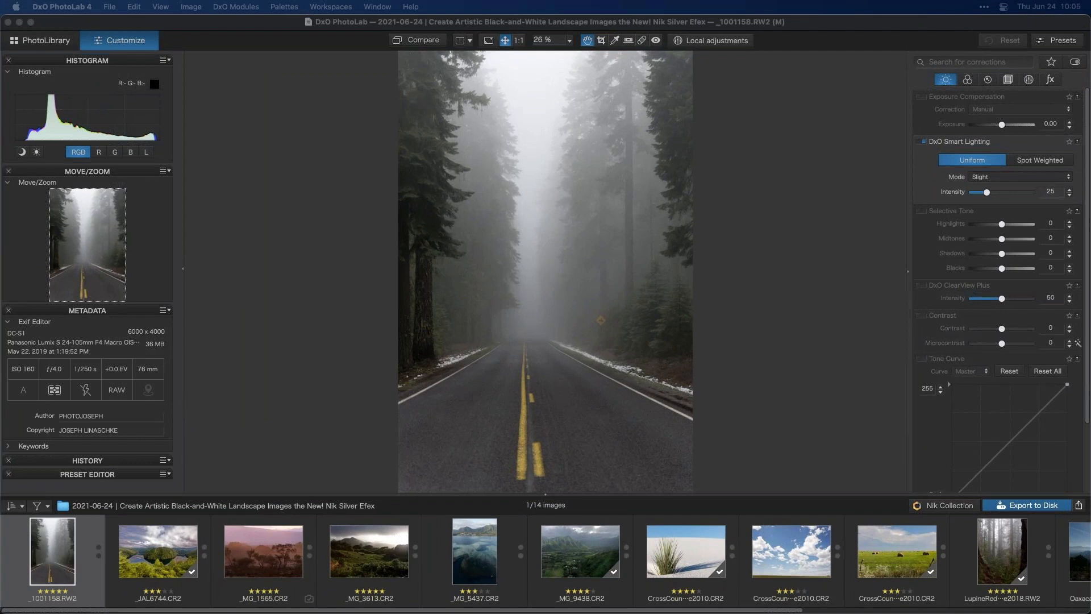
Open the lake landscape photo _JAL6744.CR2 and reset all of its existing corrections.
scroll(471, 550, "right", 1)
scroll(470, 550, "left", 1)
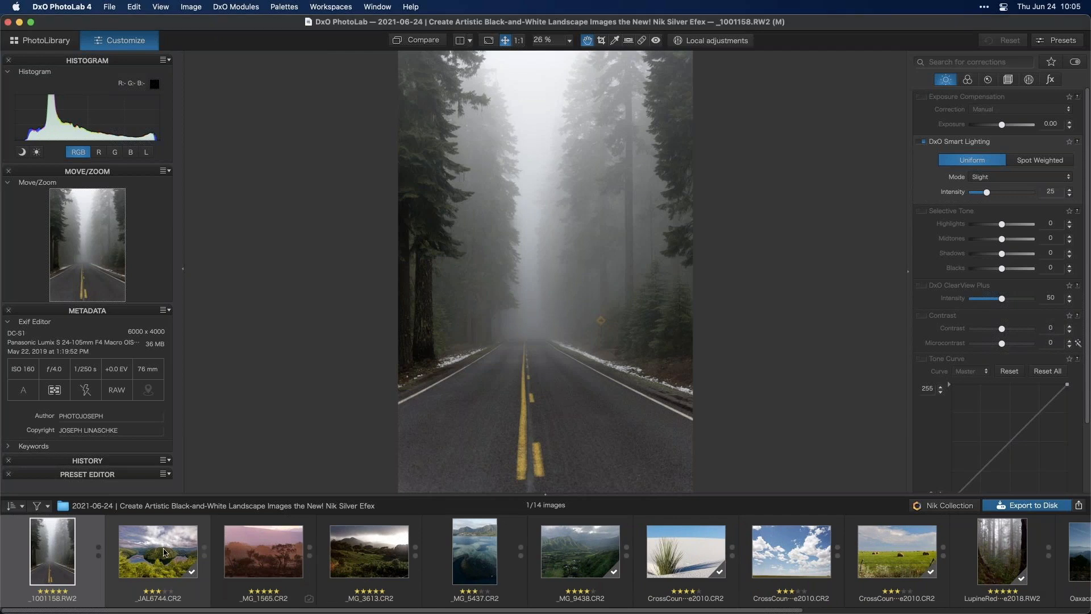
left_click(163, 552)
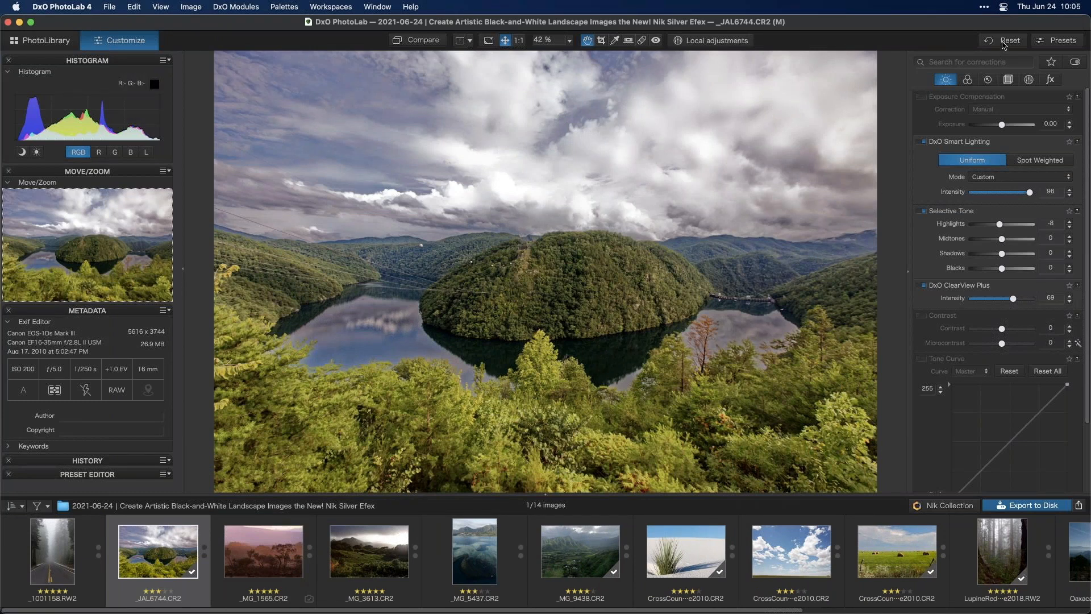
left_click(1007, 40)
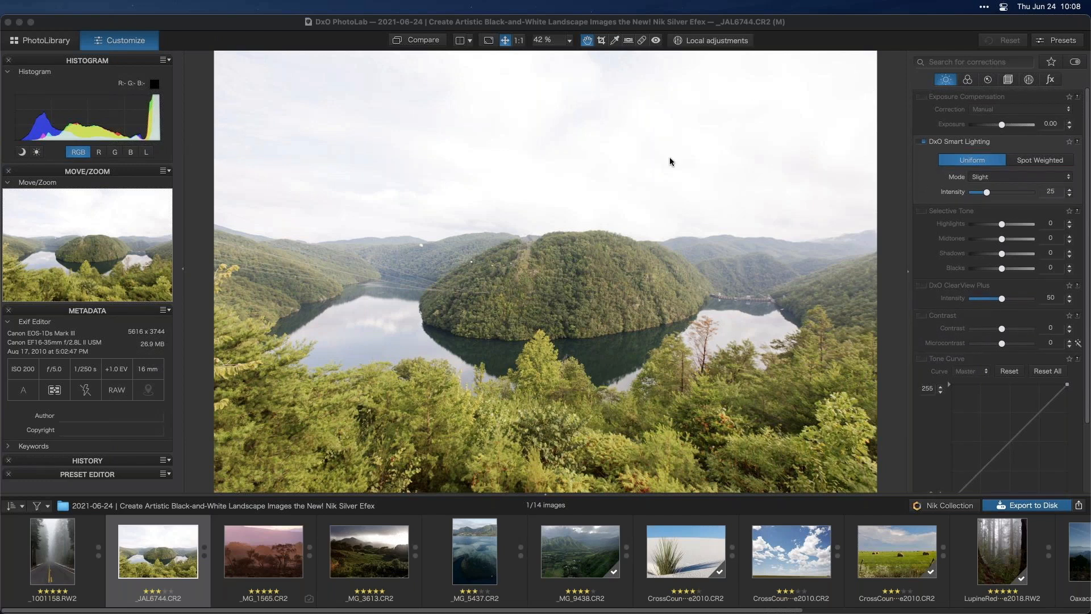
Try lowering the exposure compensation to -3.68 and -2.89 to check the sky detail, and undo the changes.
left_click(921, 98)
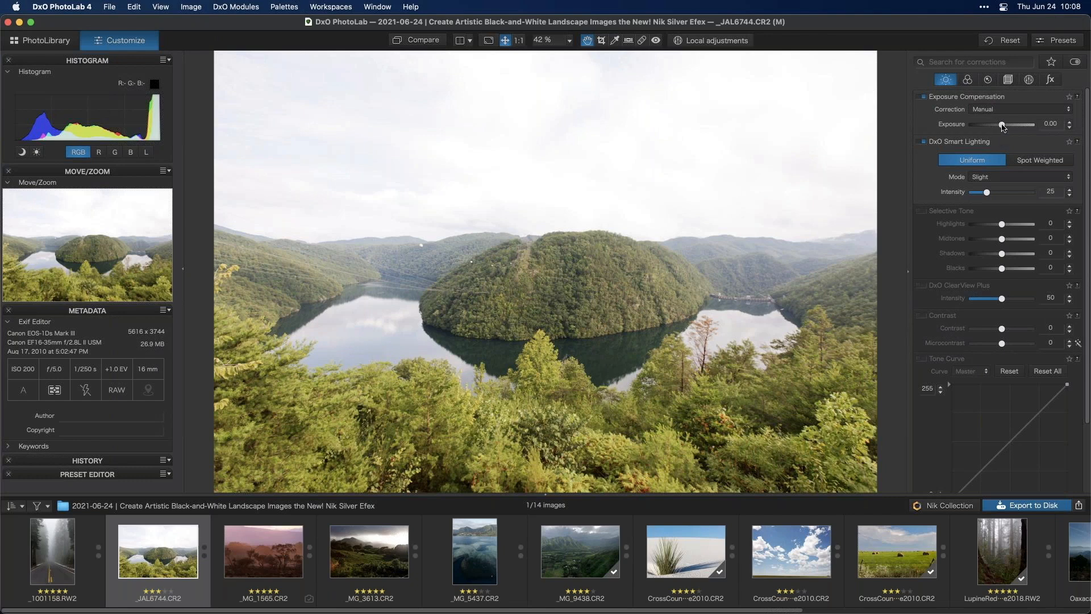
left_click_drag(1003, 127, 974, 132)
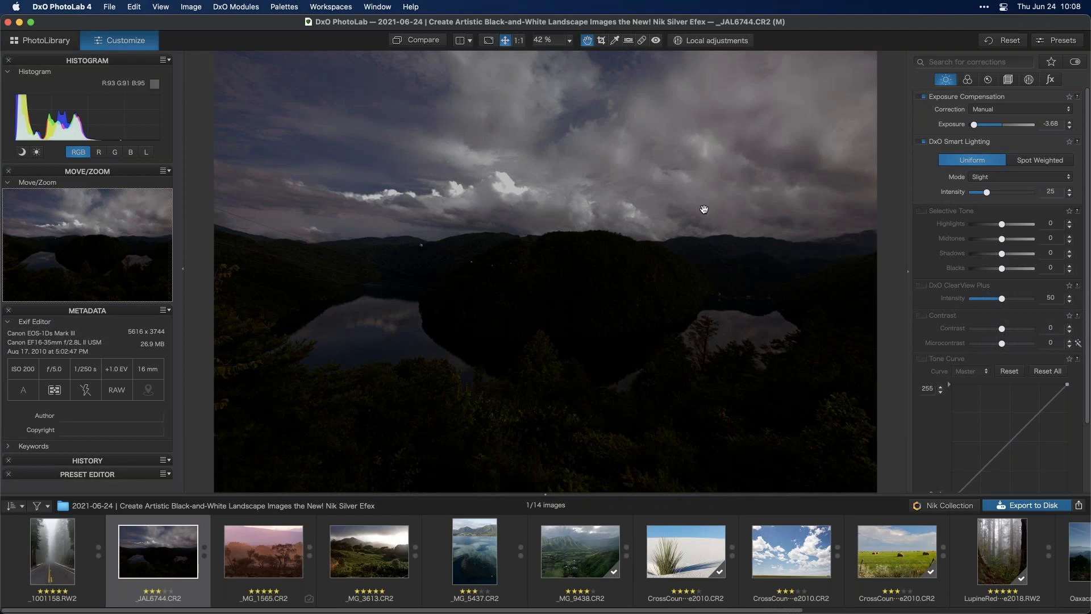
mouse_move(976, 127)
left_mouse_down()
mouse_move(992, 130)
mouse_move(983, 128)
left_mouse_up()
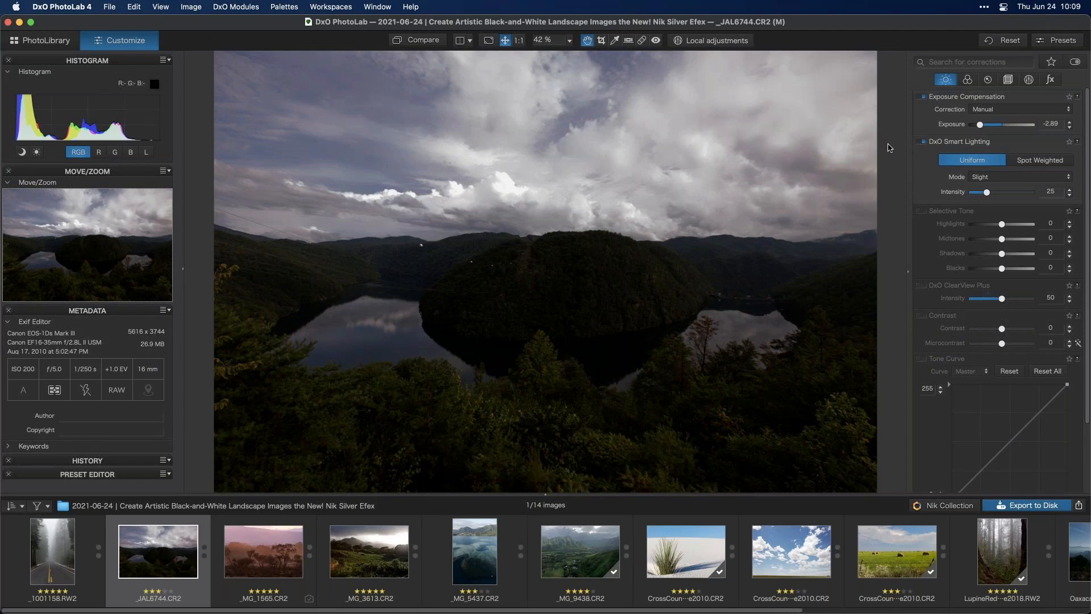
key("super+z")
key("super+z")
key("super+z")
key("super+z")
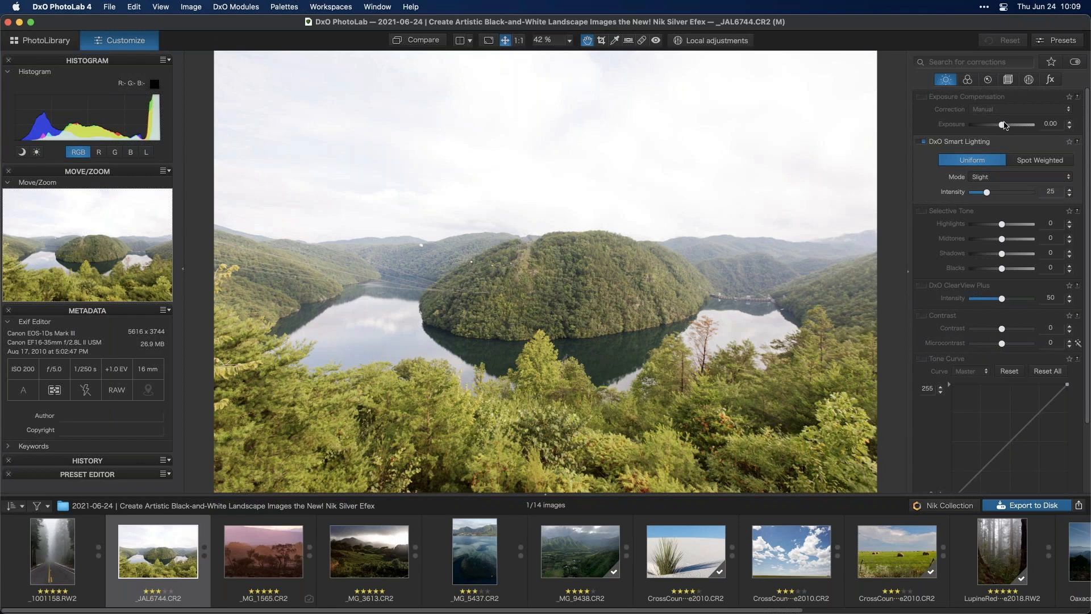
Recover tonal detail with exposure -0.84, highlights -81, shadows 5 and a Smart Lighting intensity of 66.
left_click_drag(1002, 125, 998, 130)
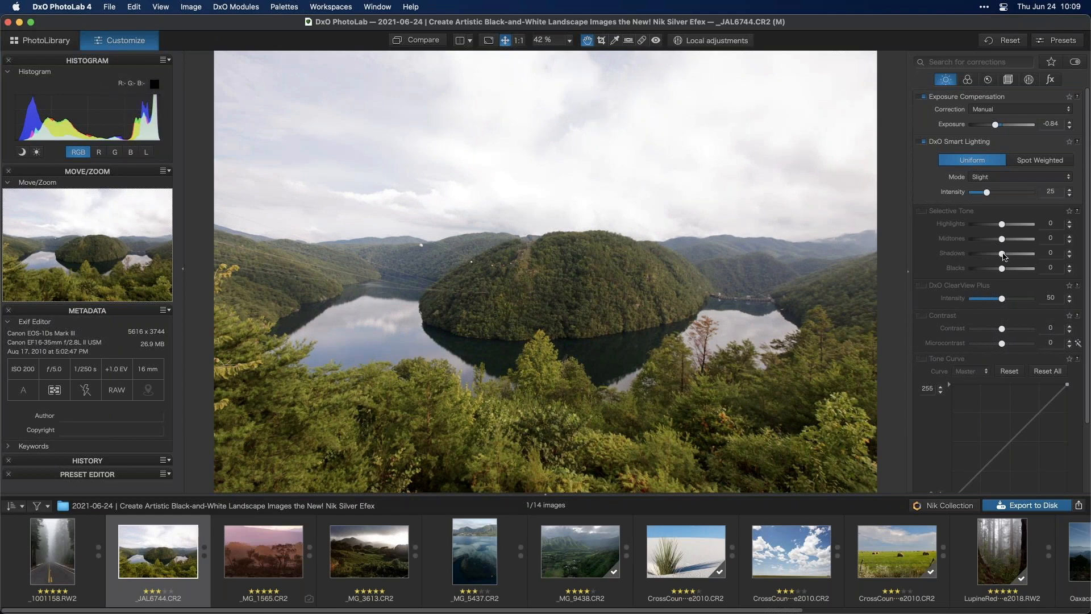
left_click_drag(1006, 257, 981, 235)
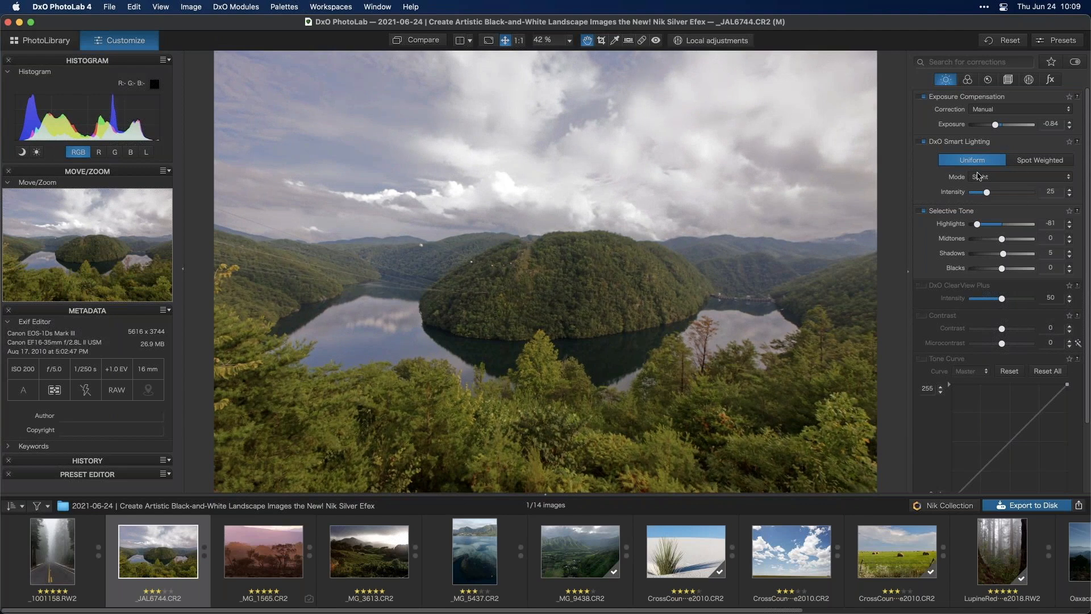
left_click_drag(982, 194, 1013, 194)
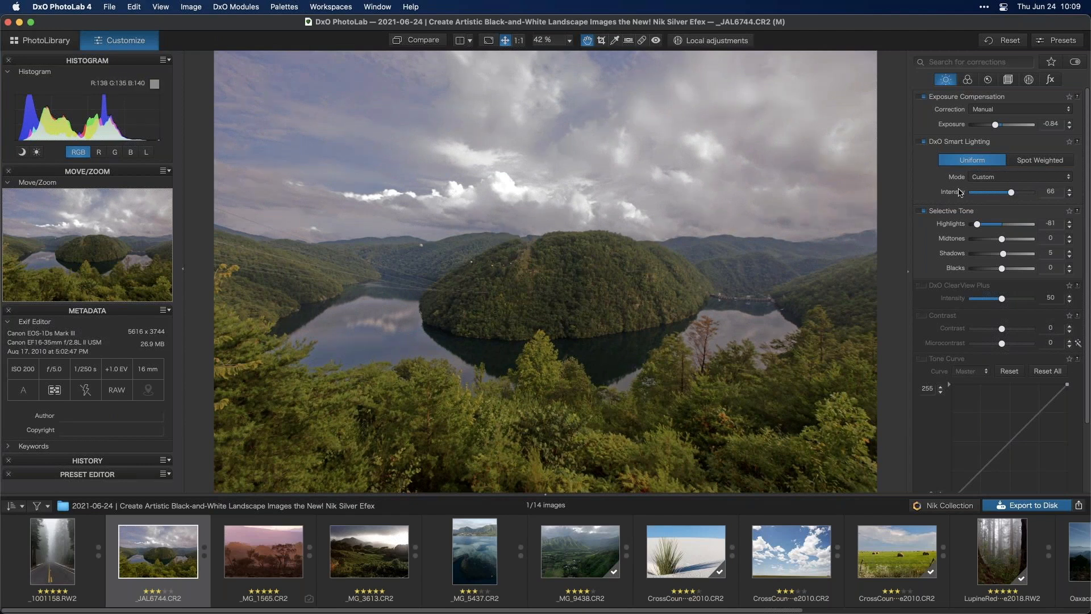
Refine the tones by setting exposure to -0.32, blacks to -13 and highlights to -68.
left_click_drag(995, 126, 1001, 128)
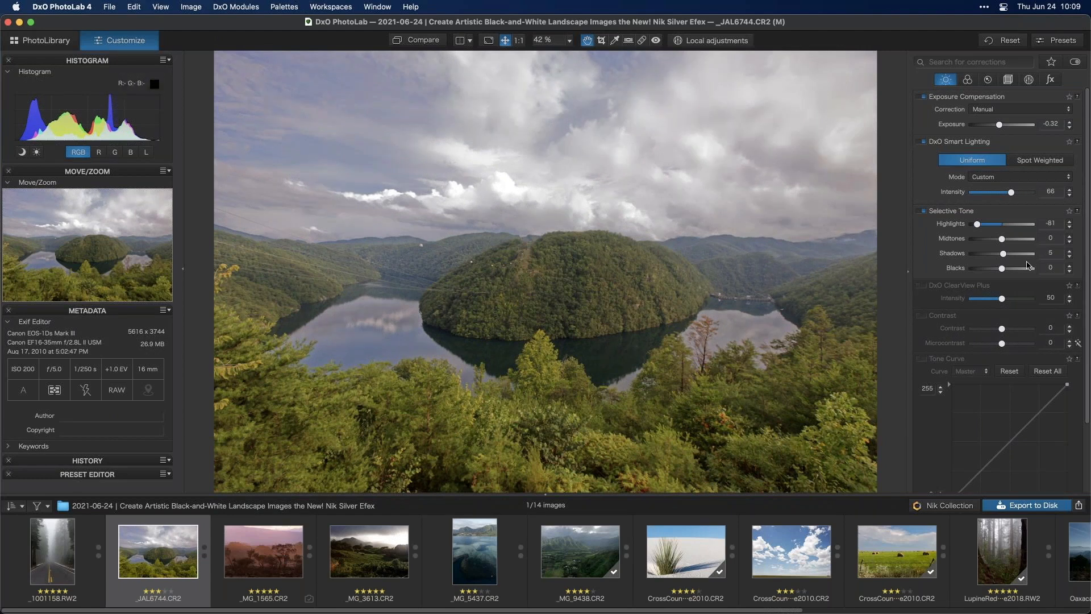
left_click_drag(1002, 271, 1000, 273)
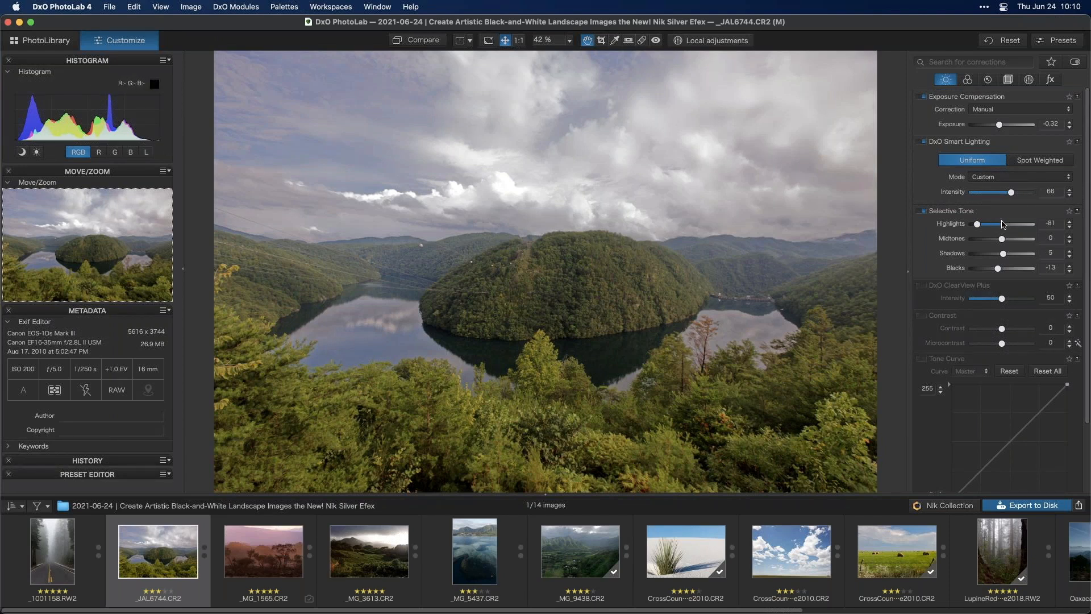
left_click_drag(976, 224, 981, 224)
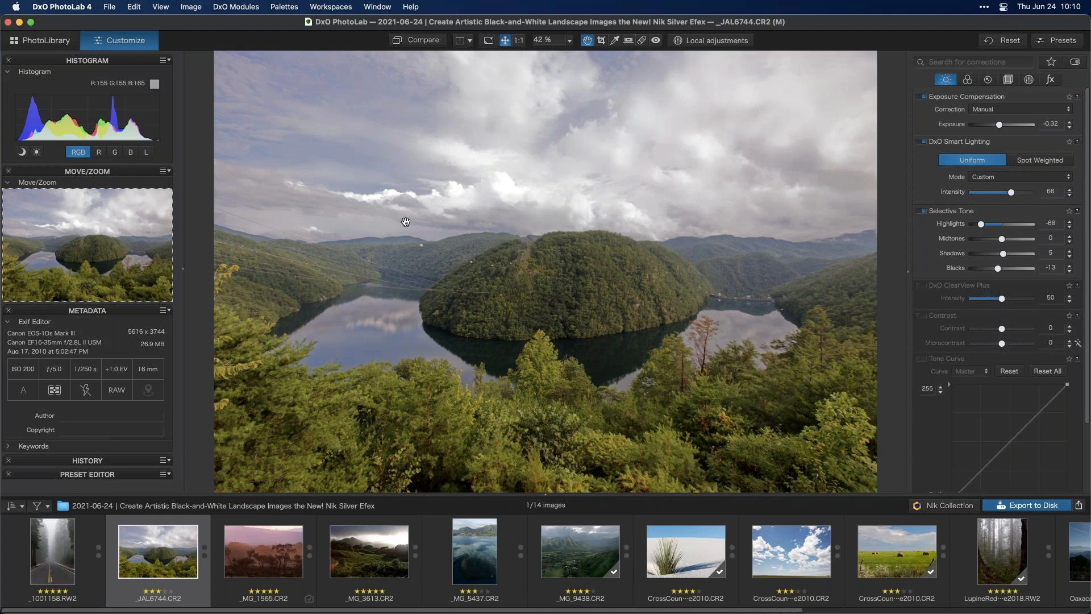
Try levelling the photo with the Horizon tool by adjusting and applying the reference line across the lake.
left_click(629, 40)
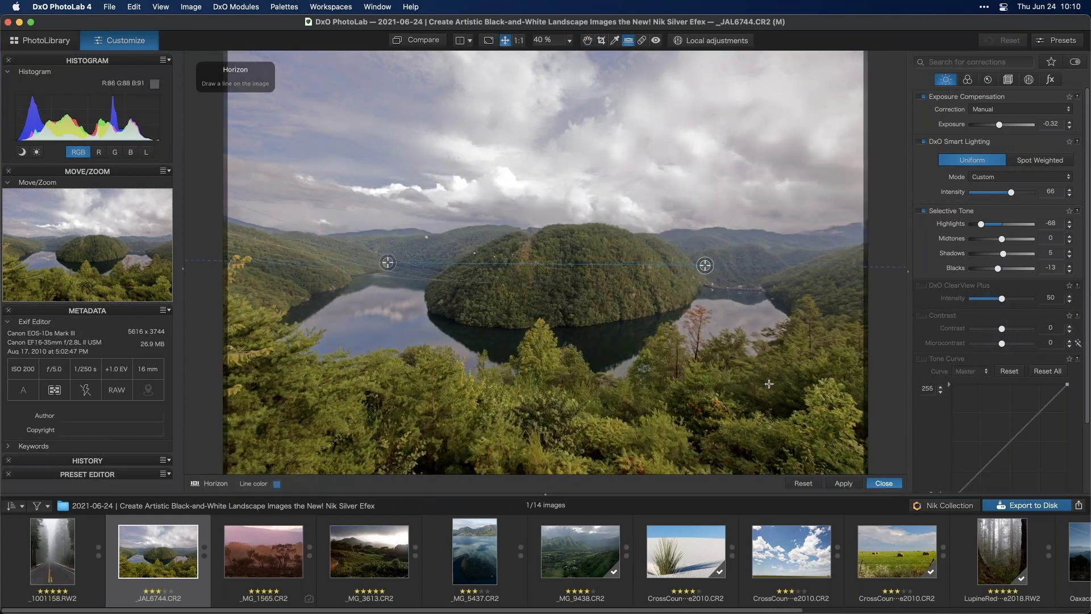
left_click(840, 483)
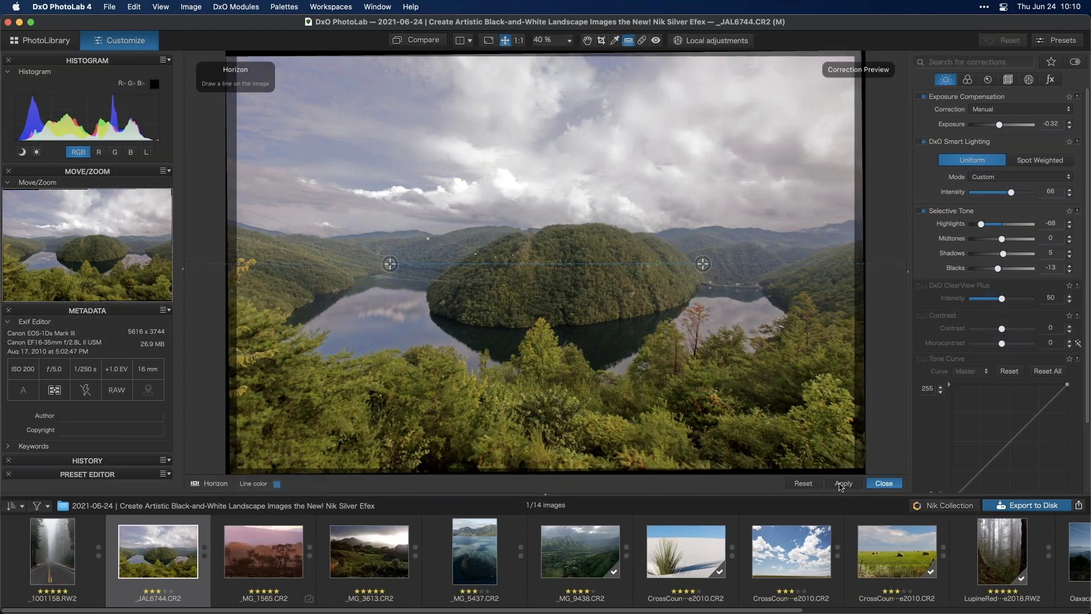
left_click_drag(704, 263, 706, 256)
left_click(852, 486)
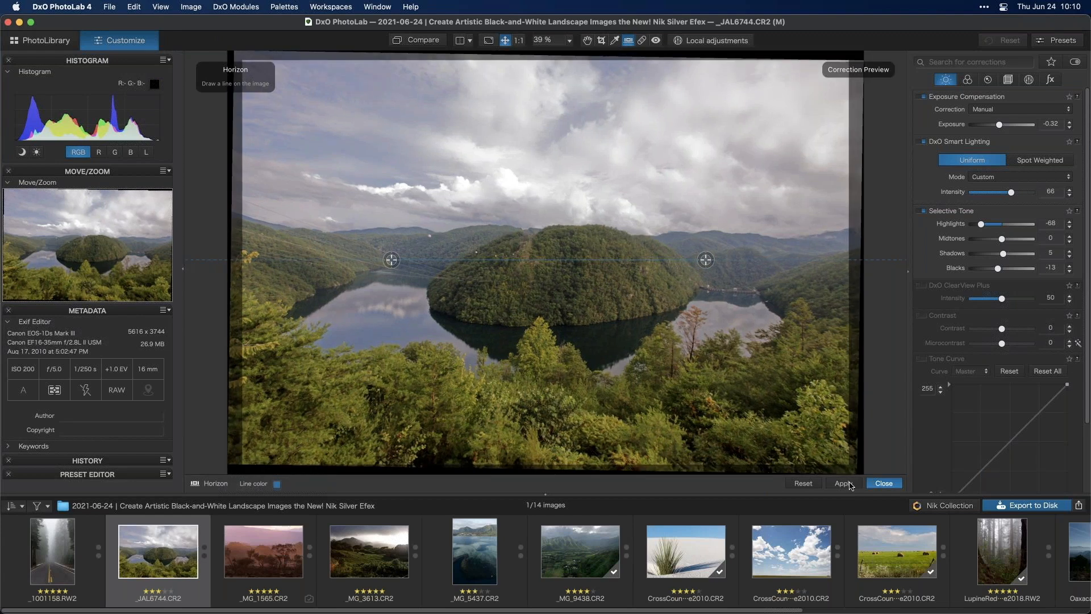
left_click_drag(392, 259, 385, 257)
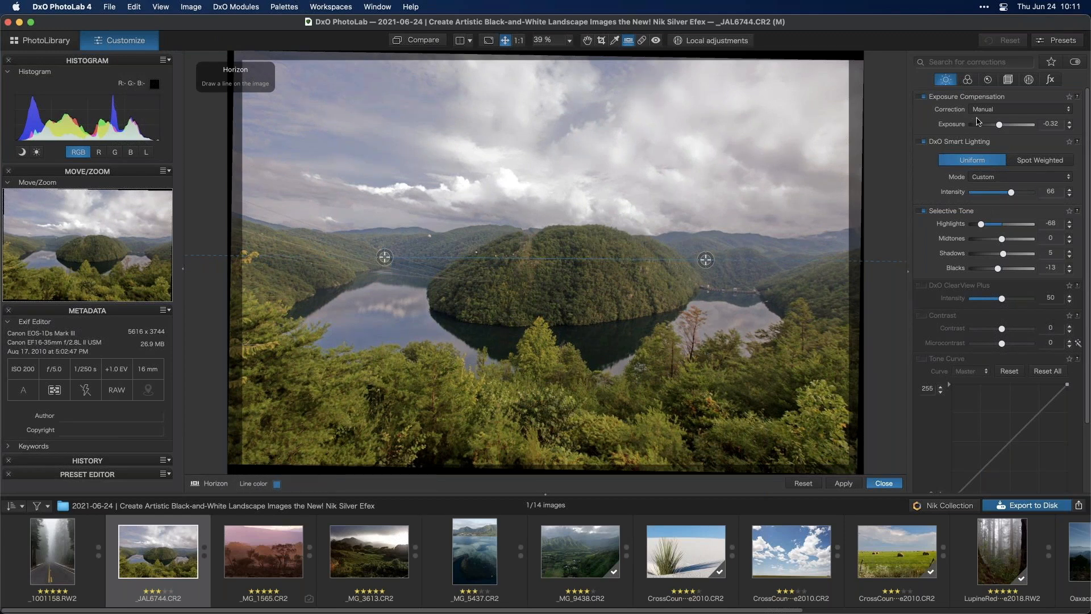
Search the corrections for "hori", set the Horizon value to 0.40 and close the Horizon tool.
left_click(946, 84)
type("hori")
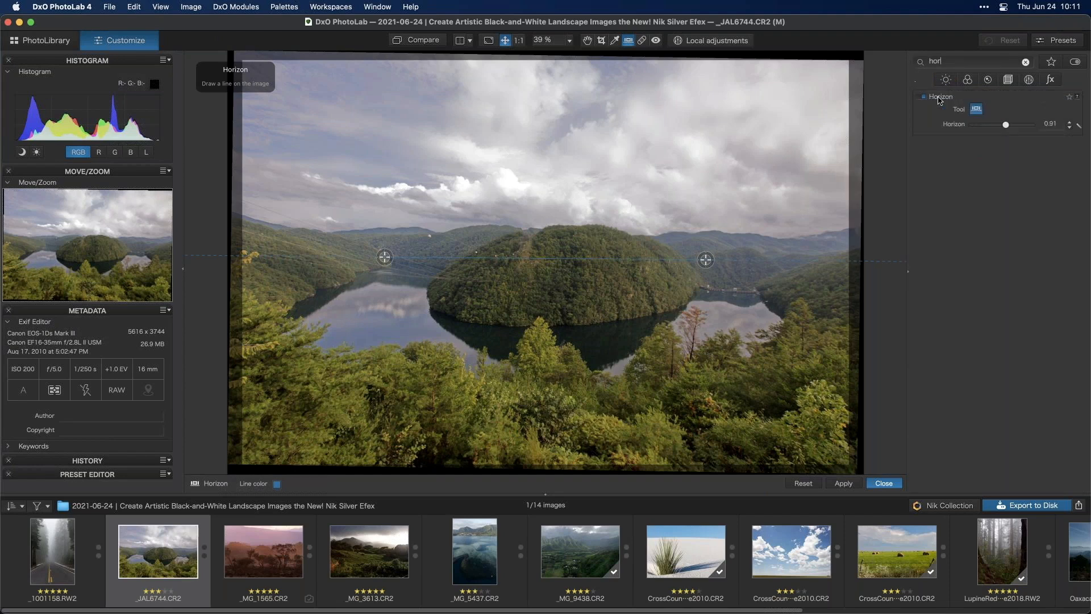
left_click_drag(1006, 126, 1010, 128)
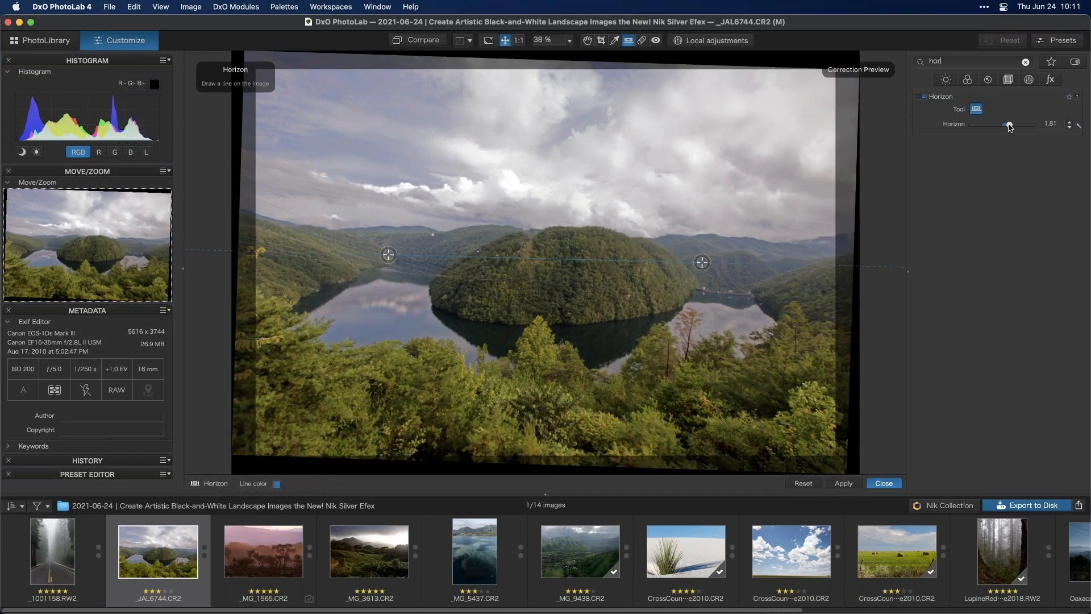
left_click(882, 483)
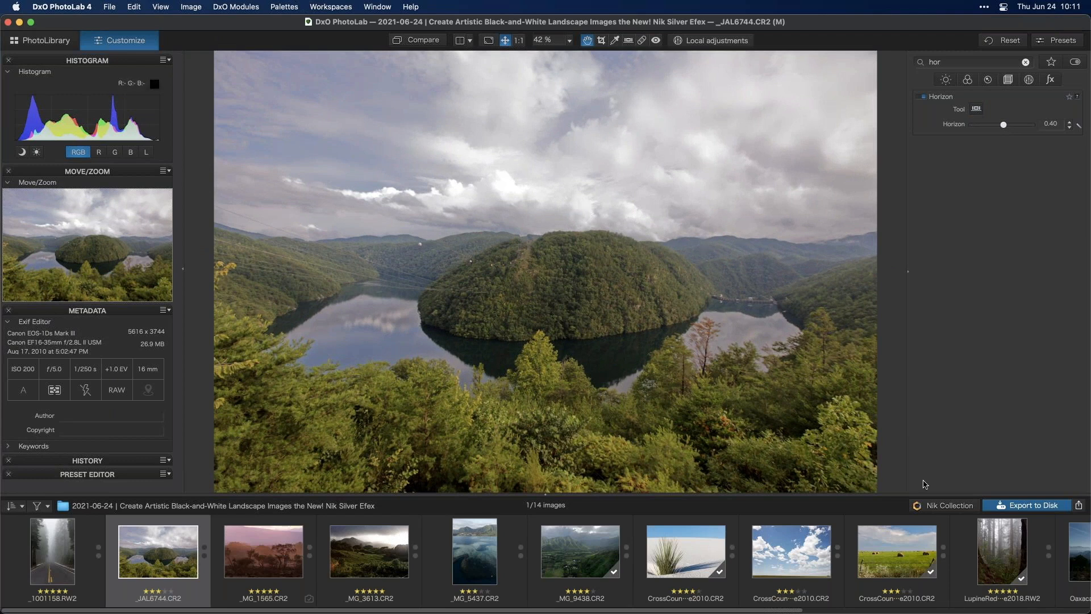
Open the Nik Collection plugin export settings, try exporting without processing, and set the action back to Export as TIFF.
left_click(957, 506)
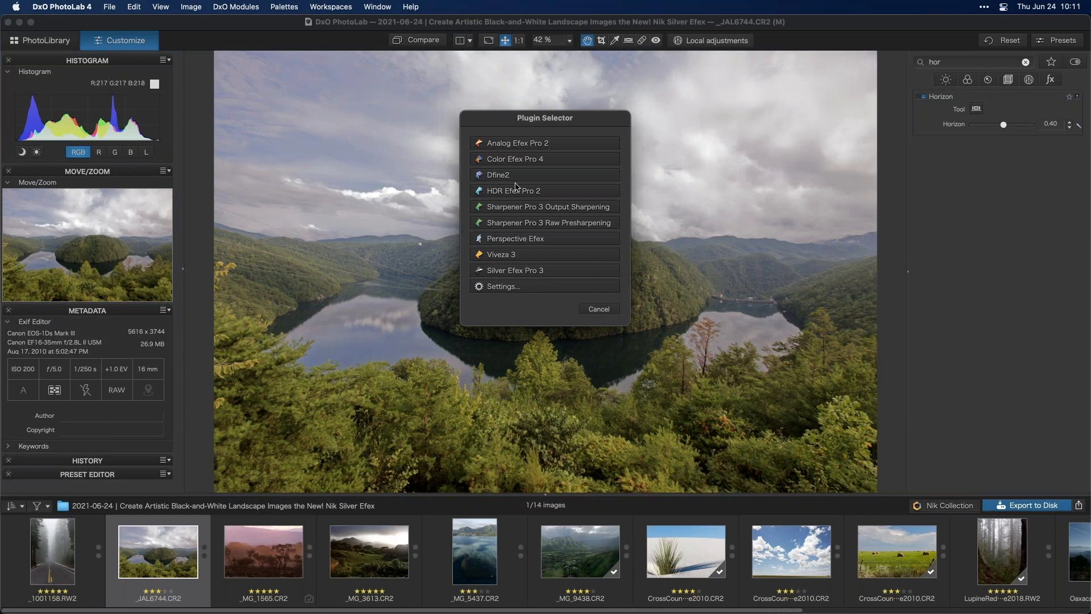
left_click(503, 287)
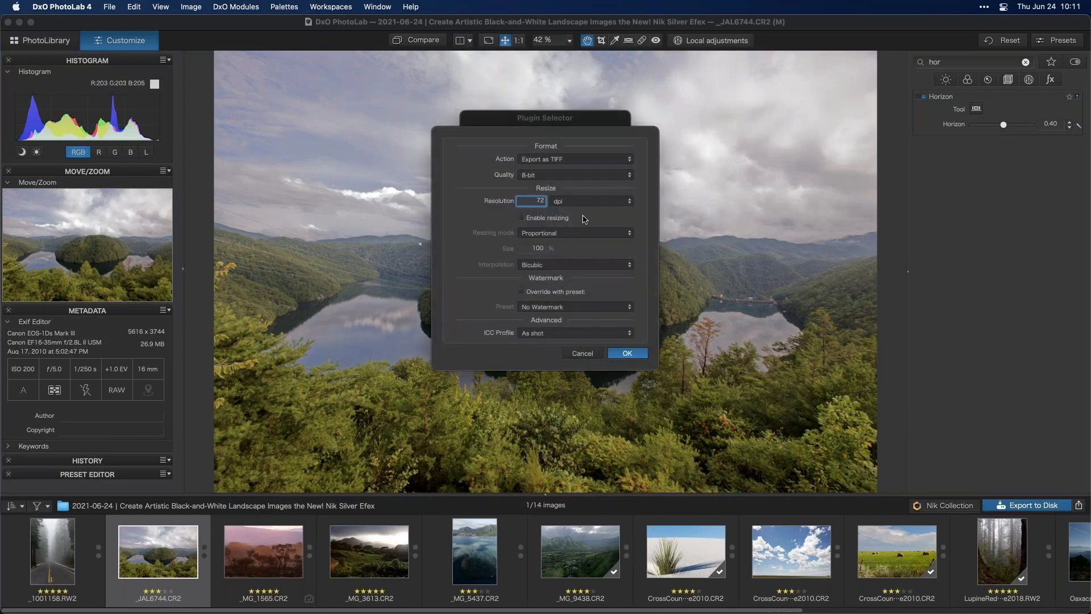
left_click(572, 162)
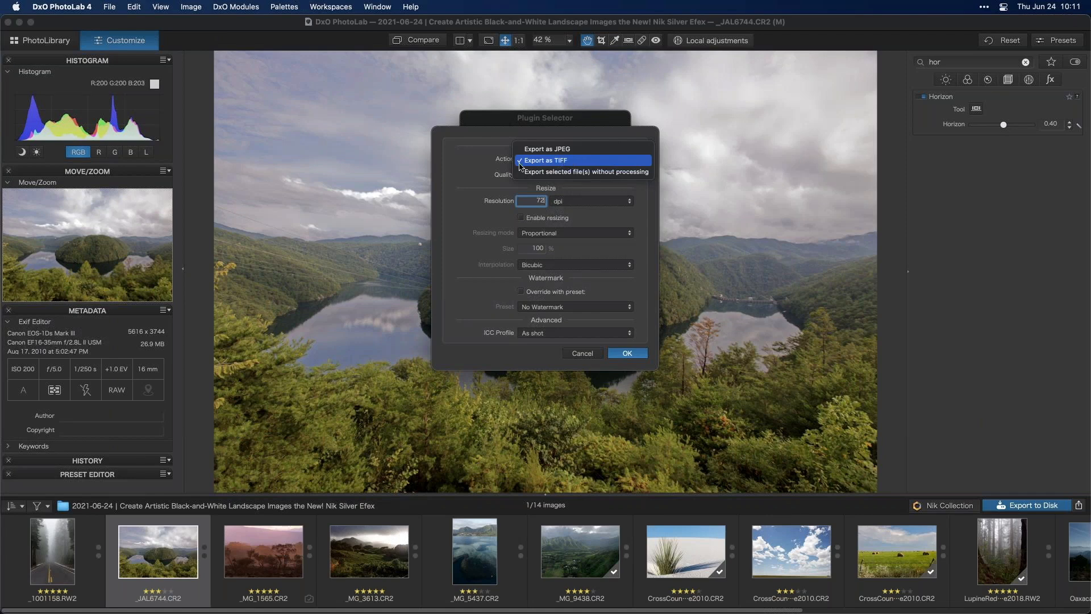
left_click(500, 162)
left_click(570, 162)
left_click(562, 171)
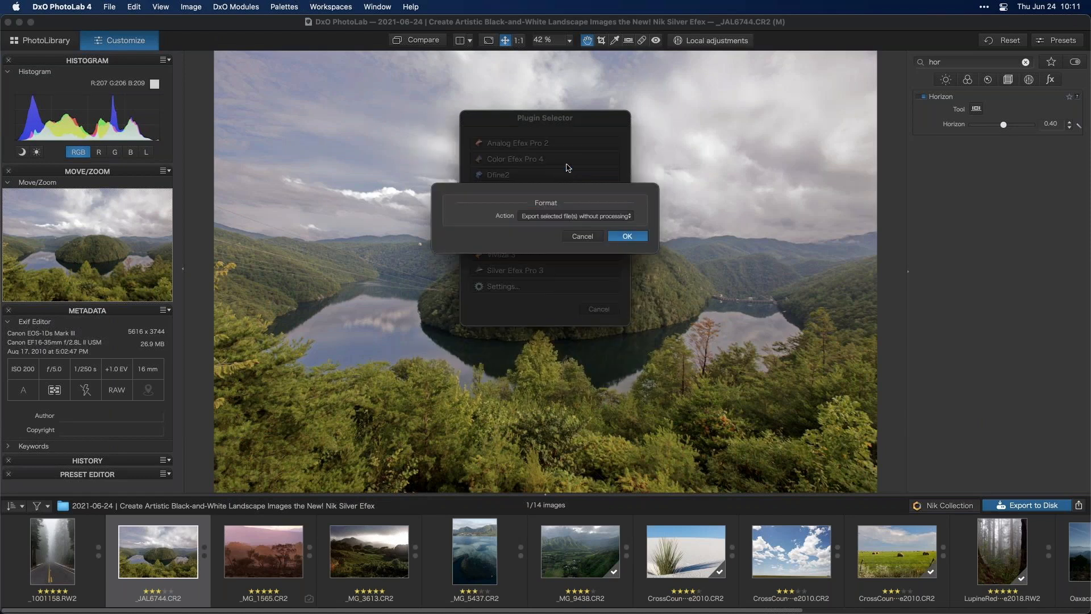
left_click(585, 219)
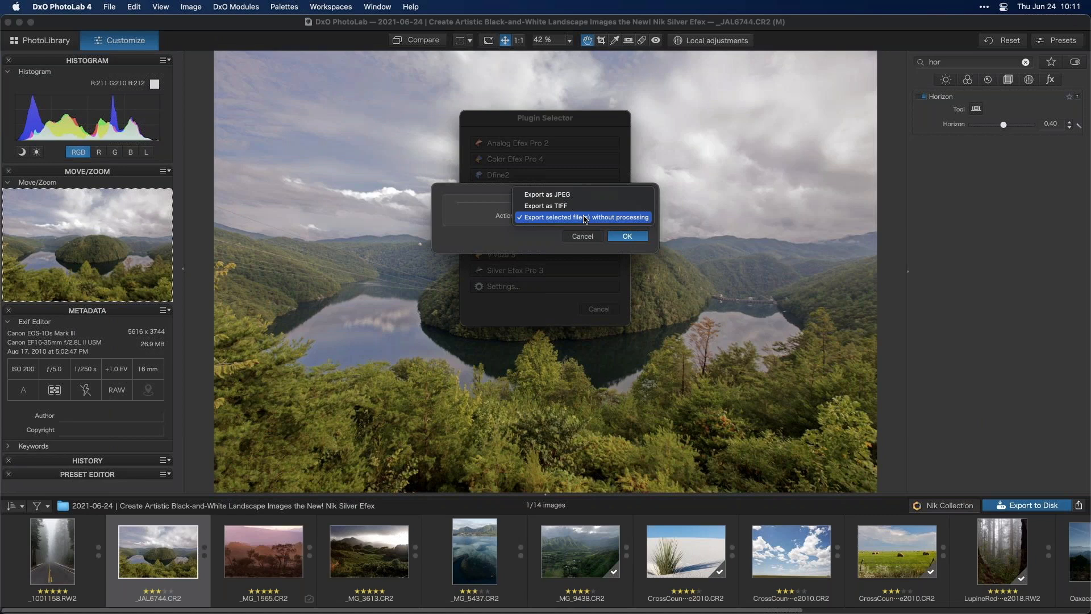
left_click(583, 206)
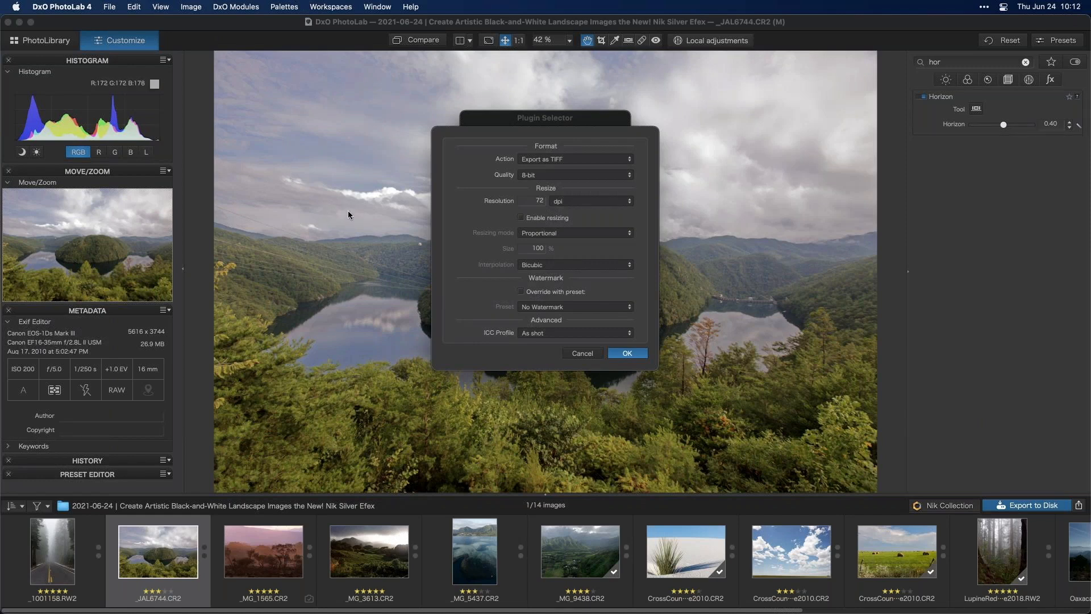
Set the TIFF export quality to 16-bit and confirm the plugin export settings.
left_click(569, 175)
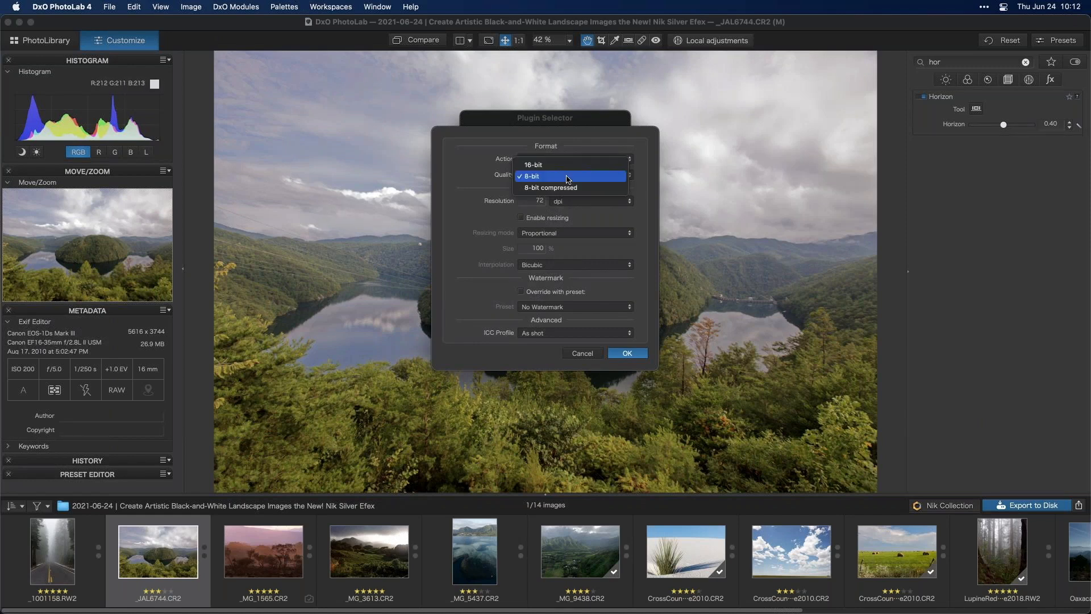
left_click(571, 166)
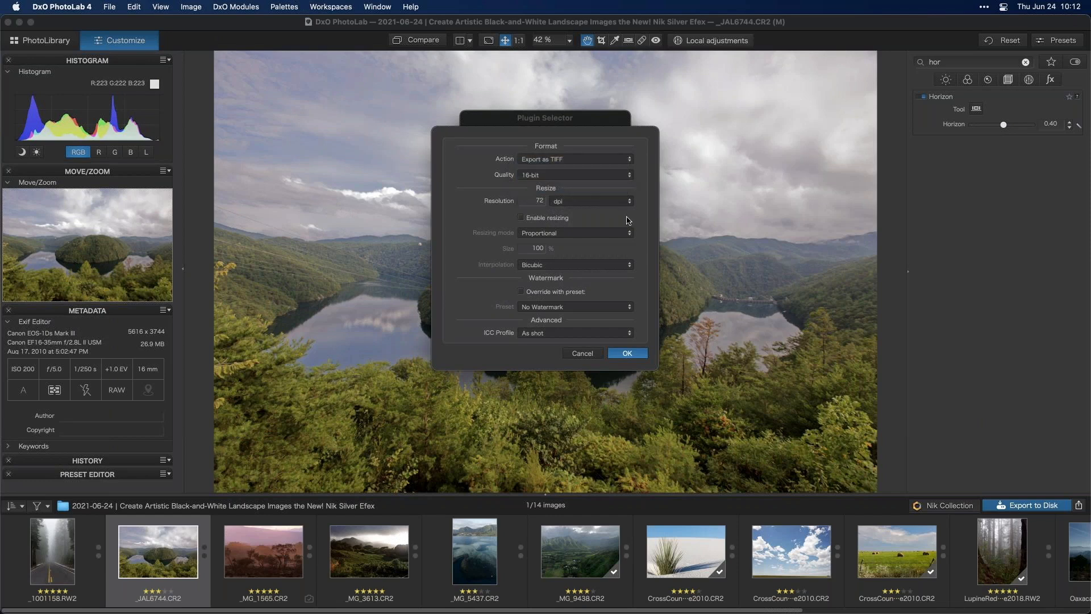
left_click(558, 180)
left_click(561, 185)
left_click(570, 179)
left_click(571, 170)
left_click(628, 354)
Recheck the plugin export settings and send the lake photo to Silver Efex Pro 3.
left_click(538, 289)
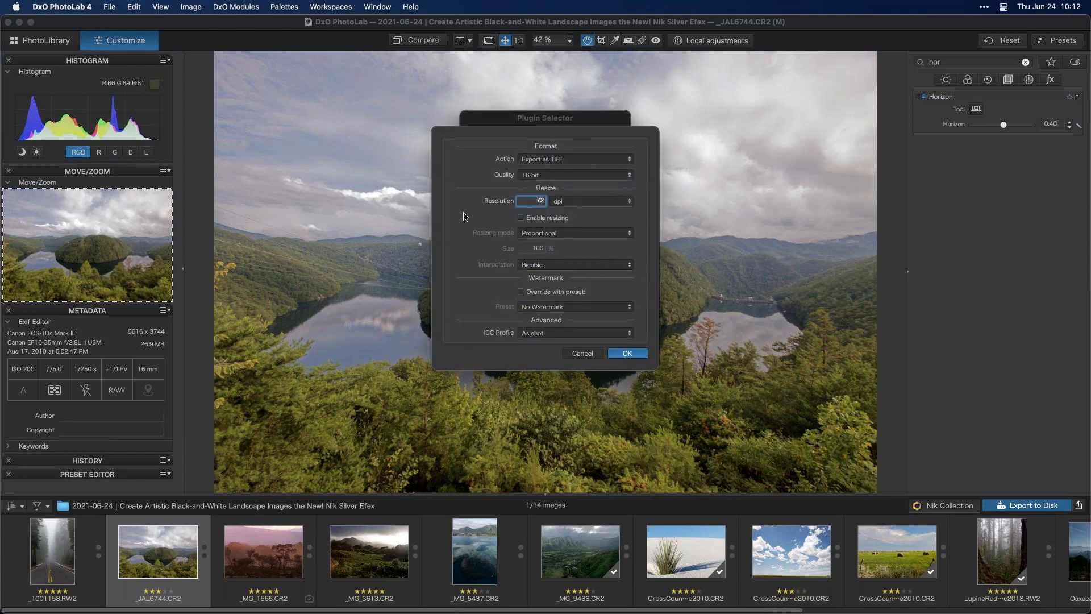
left_click(625, 354)
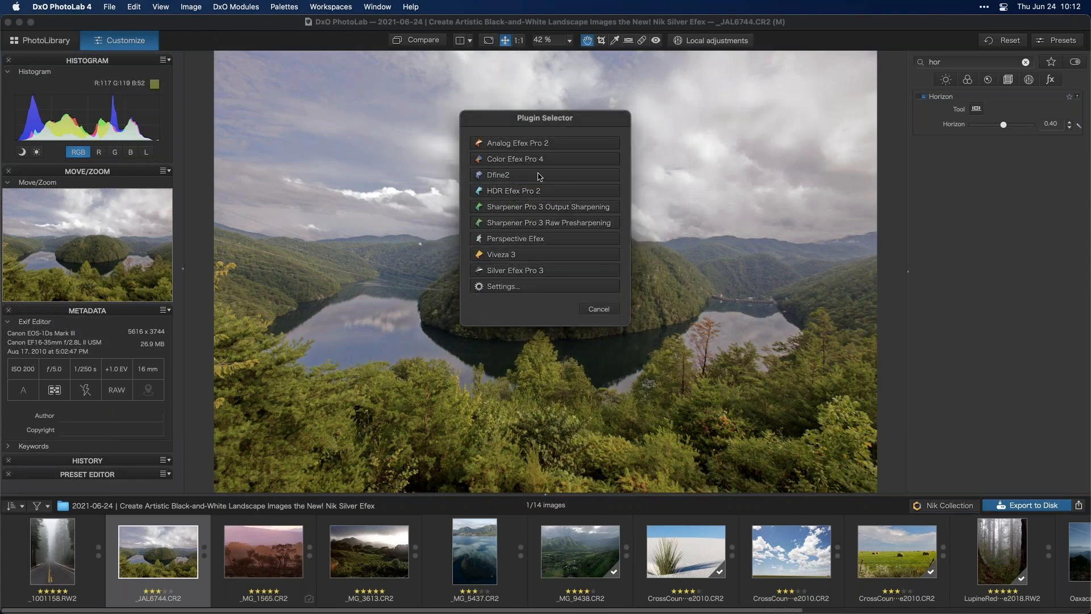
left_click(530, 271)
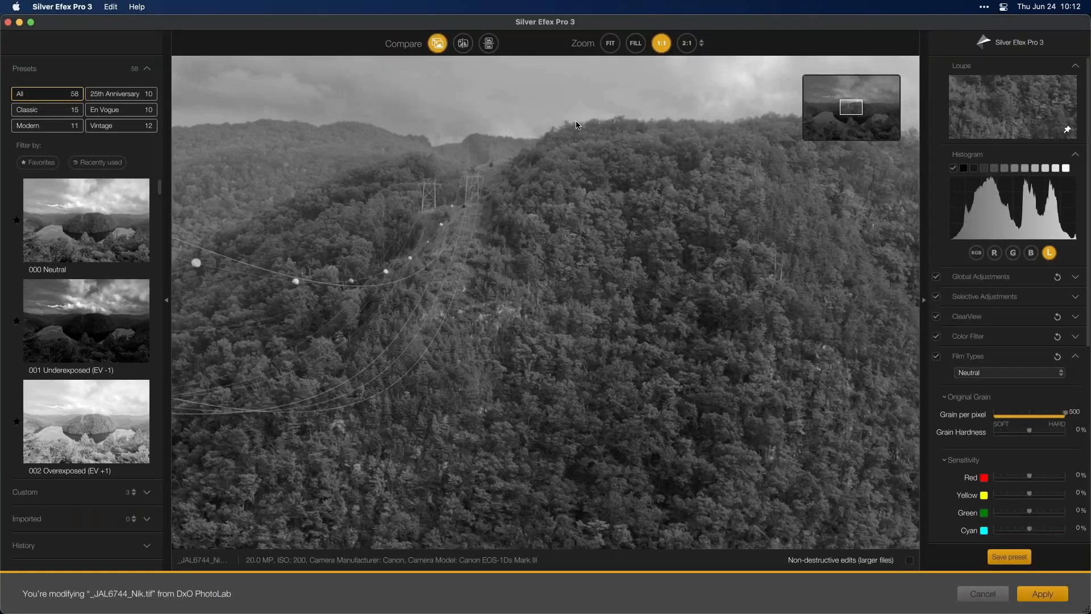
Fit the whole photo in the preview and look over the adjustment sections and the preset library.
left_click(611, 42)
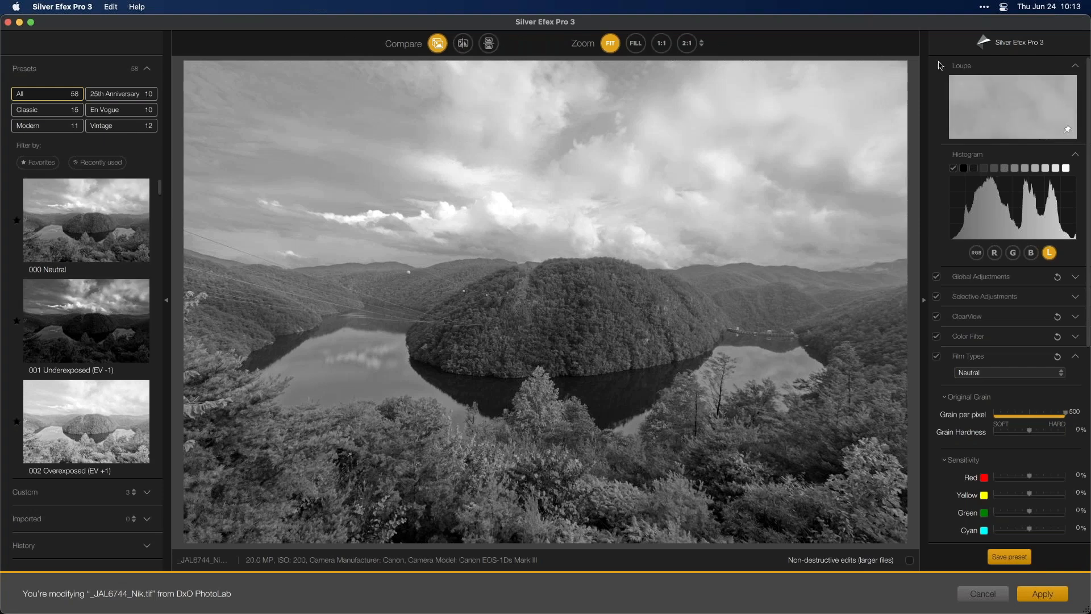
scroll(1026, 317, "down", 10)
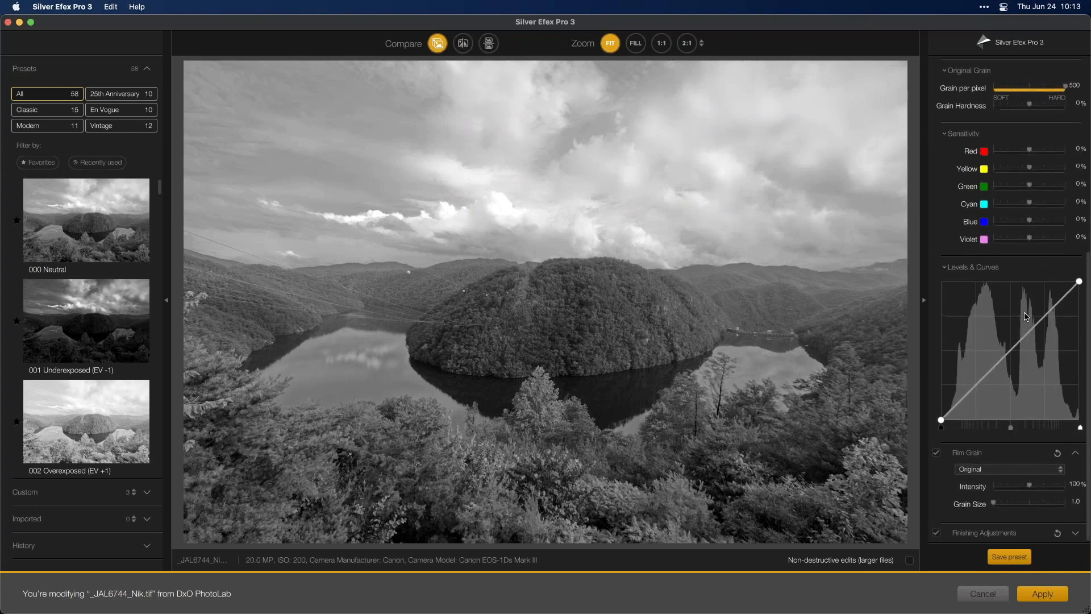
scroll(1000, 284, "up", 10)
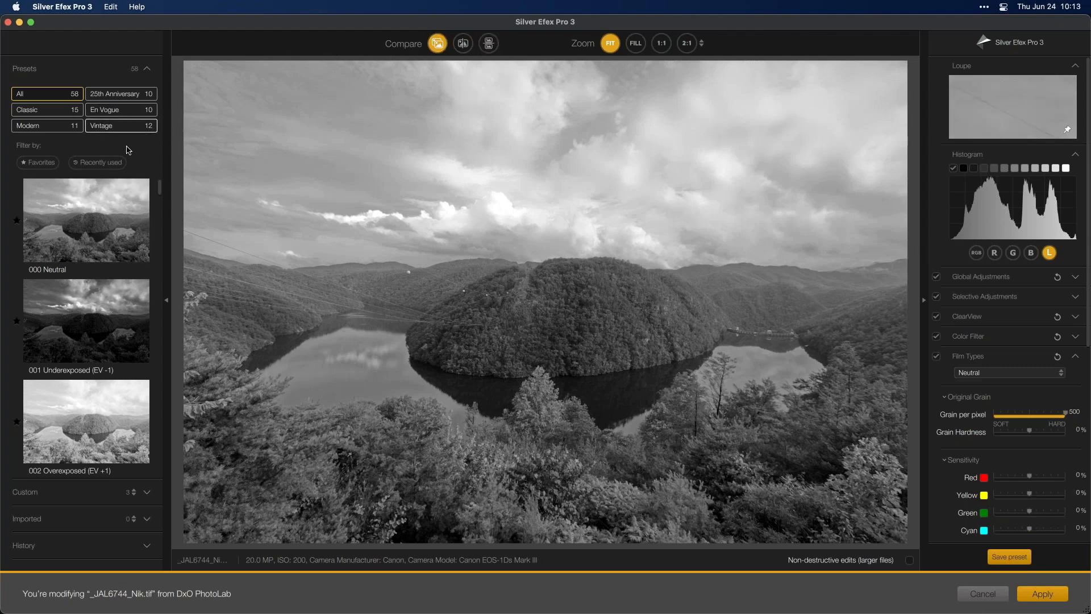
left_click_drag(160, 195, 171, 156)
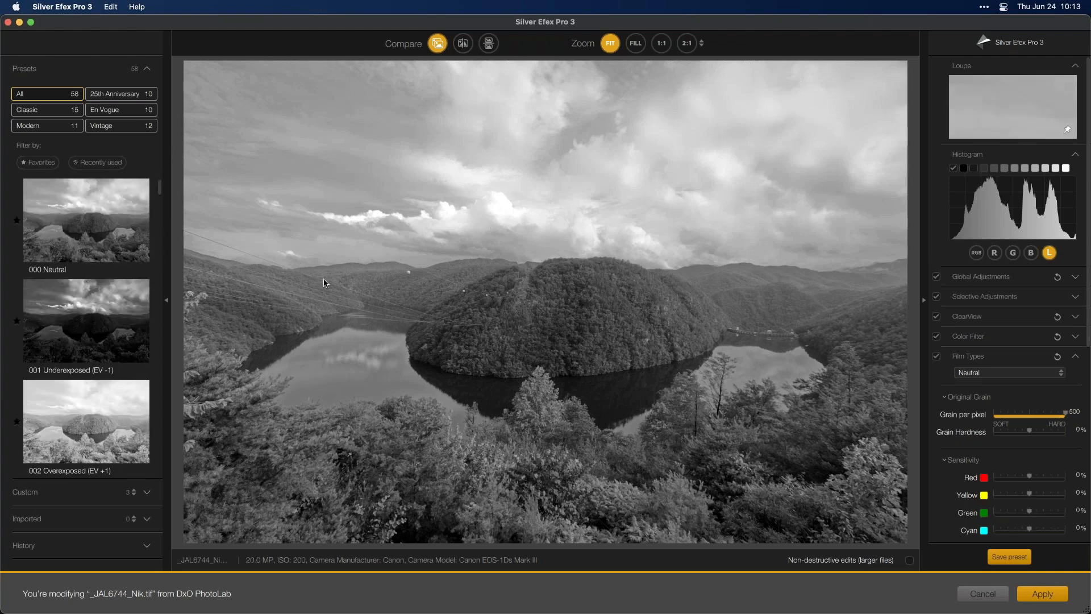
Hide the preset library and the adjustment controls to view the photo alone, and bring both back.
left_click(167, 302)
left_click(3, 302)
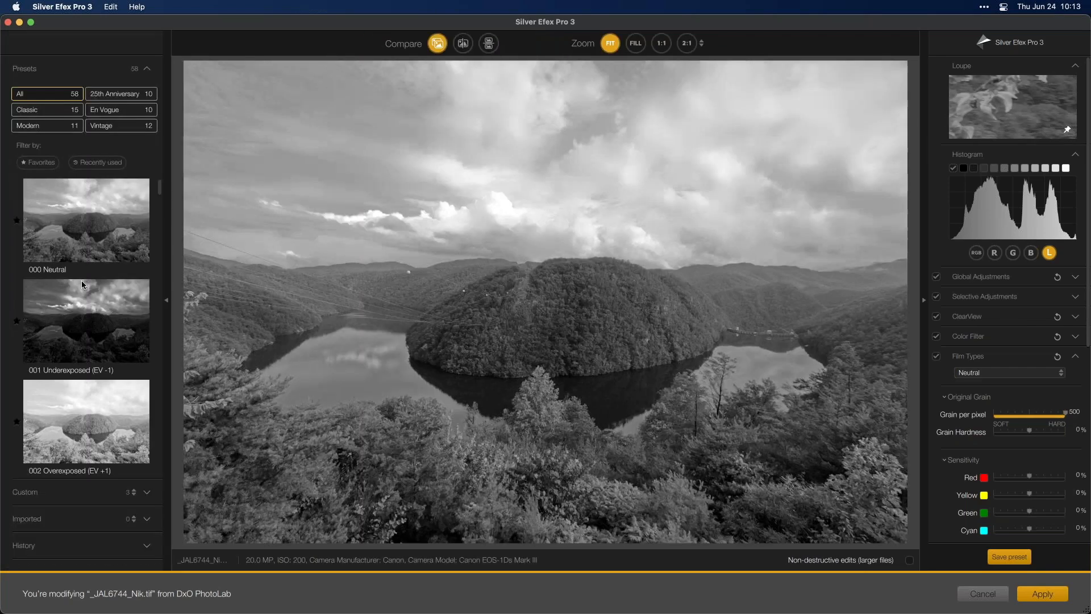
left_click(167, 303)
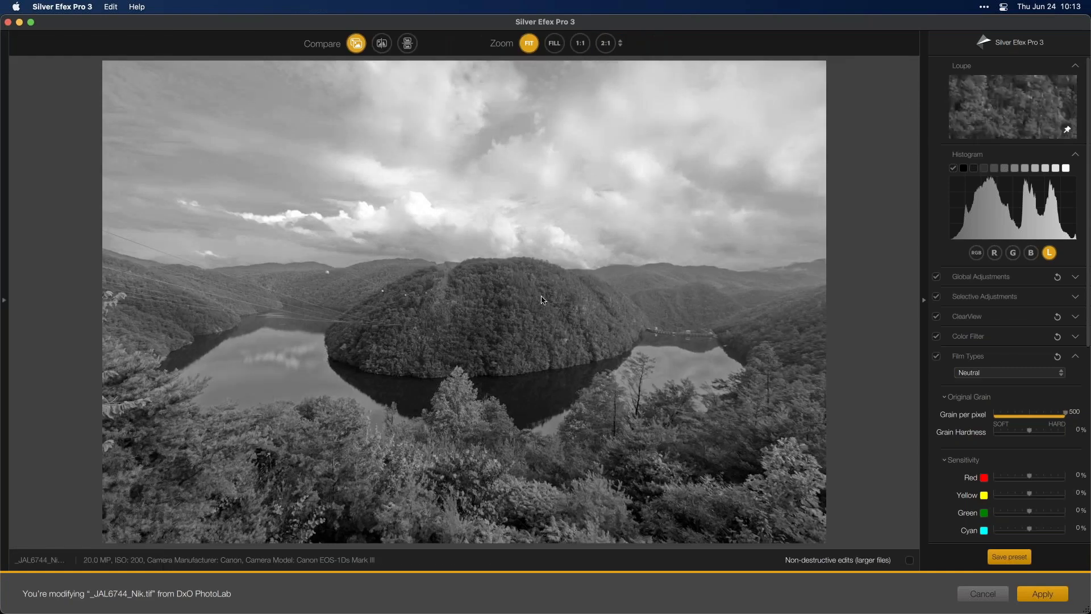
left_click(924, 301)
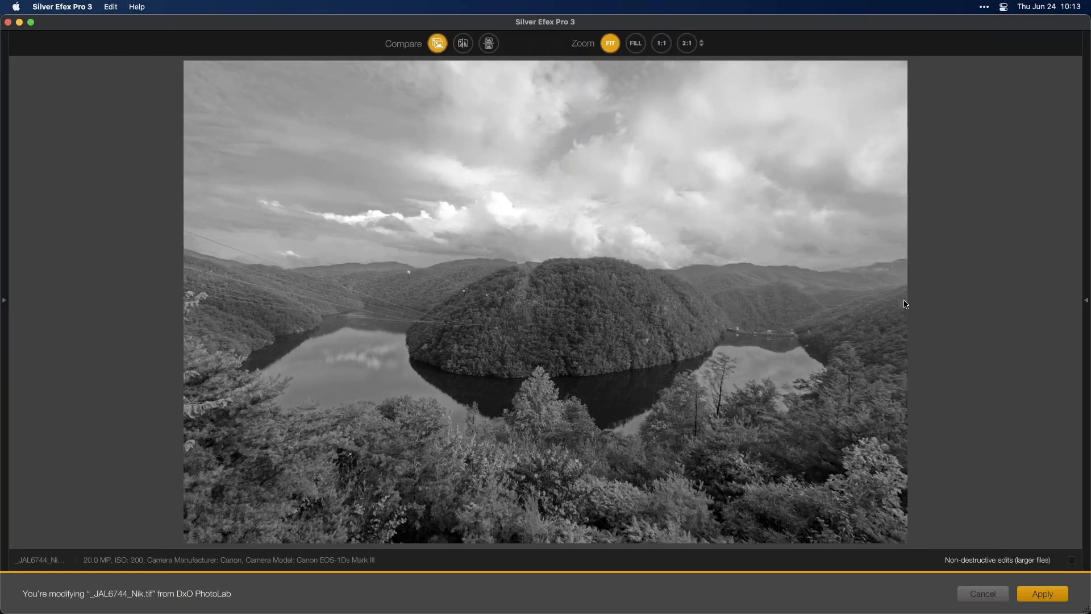
left_click(1083, 301)
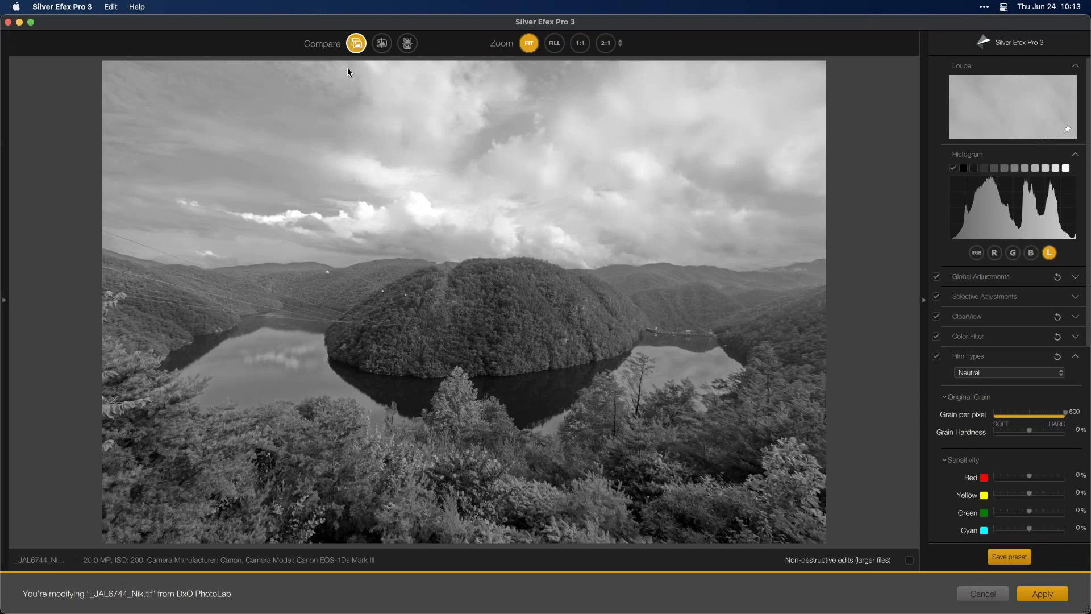
left_click(5, 180)
Apply the 001 Underexposed (EV -1) preset and compare it with the unprocessed image in the single-image view.
left_click(85, 321)
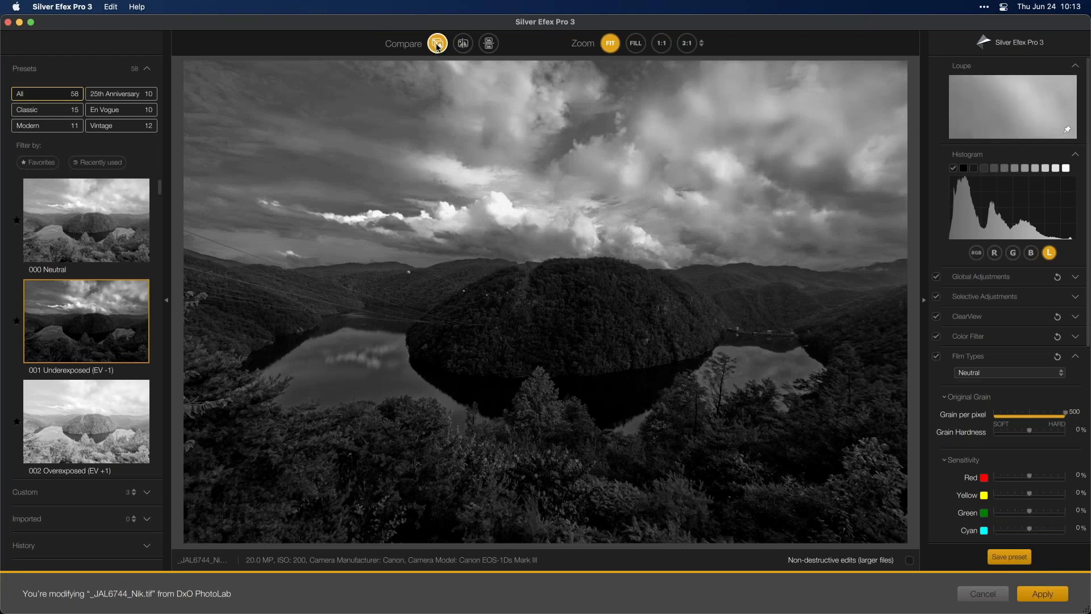
left_click(437, 45)
left_click(437, 47)
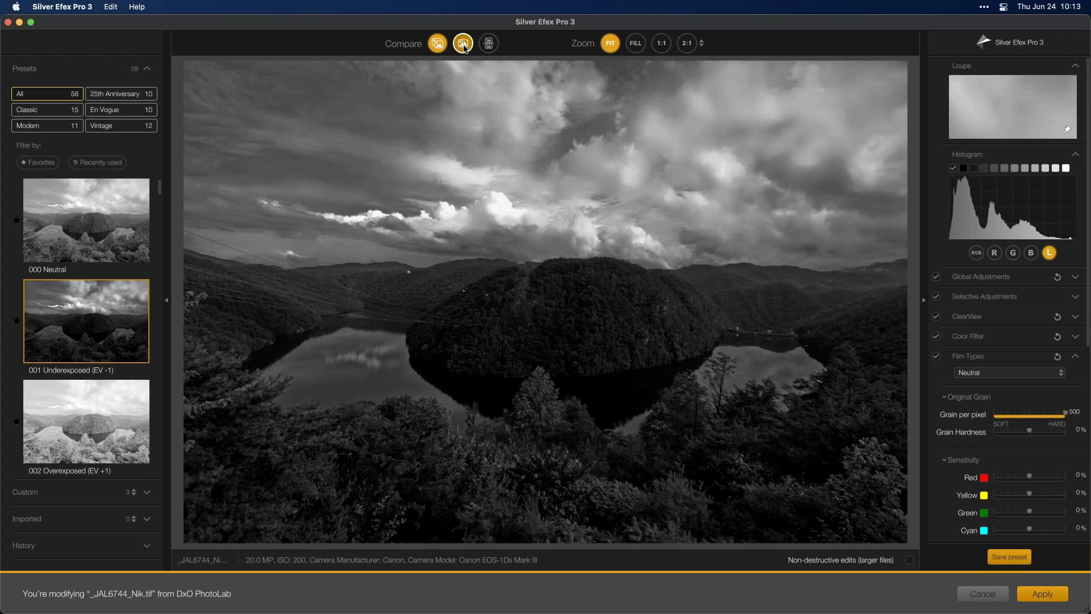
Compare before and after in the split preview, moving the divider and switching it between vertical and horizontal.
left_click(463, 43)
left_click_drag(549, 294, 546, 330)
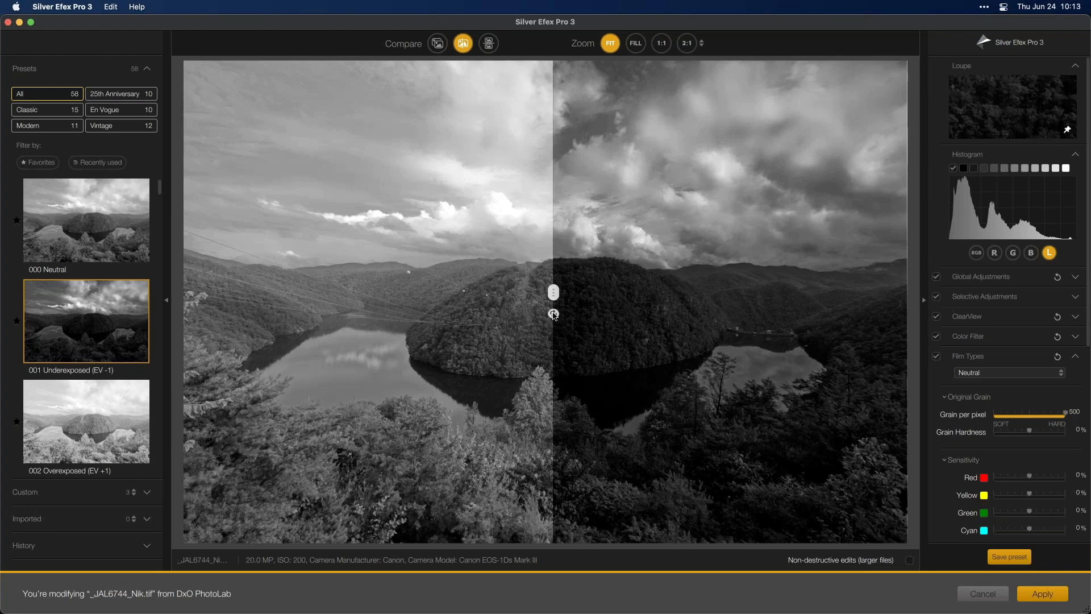
left_click(553, 314)
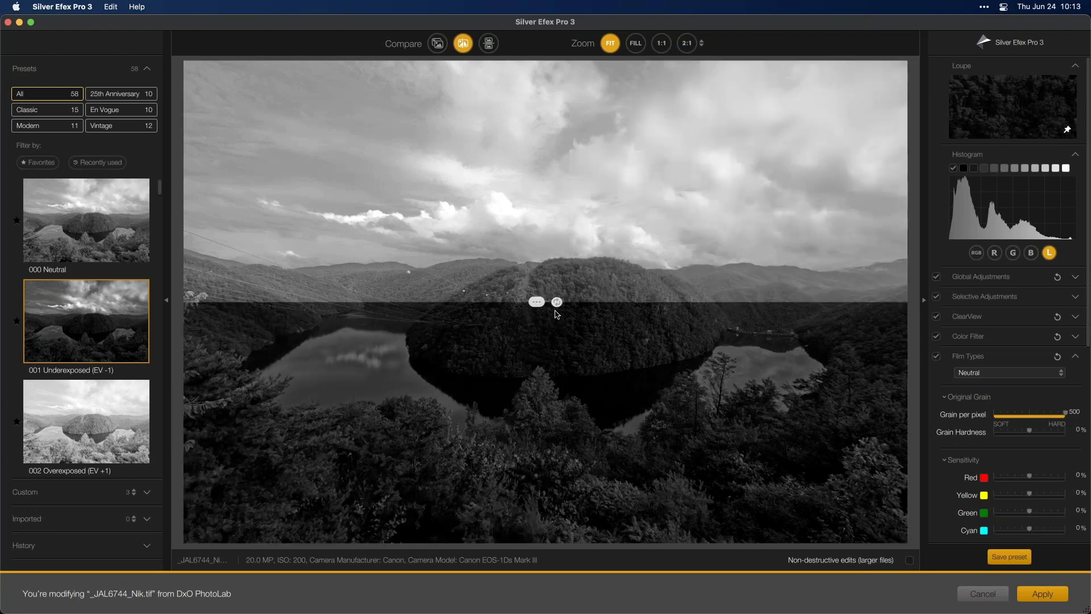
left_click(556, 306)
left_click(546, 315)
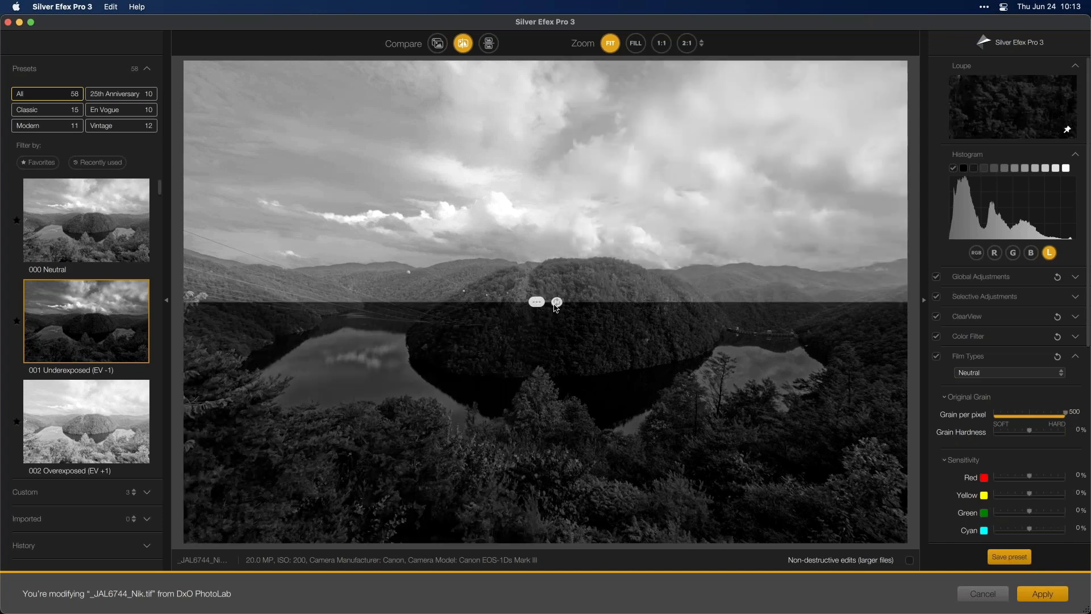
left_click(555, 303)
left_click(546, 314)
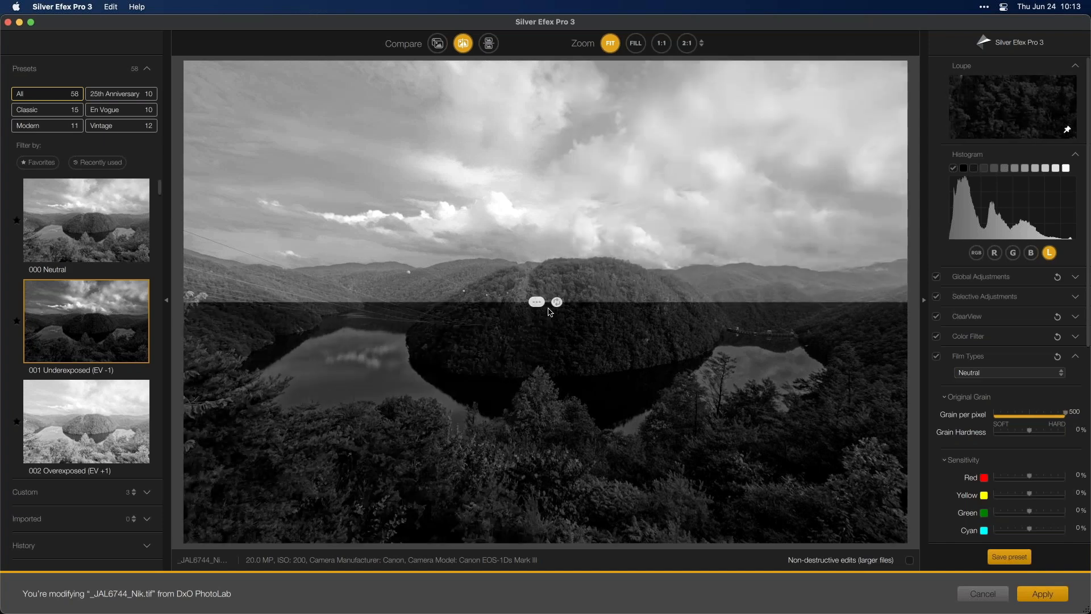
left_click(557, 301)
left_click_drag(400, 289, 503, 273)
Show the original and processed photos as two full images and switch between stacked and side-by-side layouts.
left_click(489, 43)
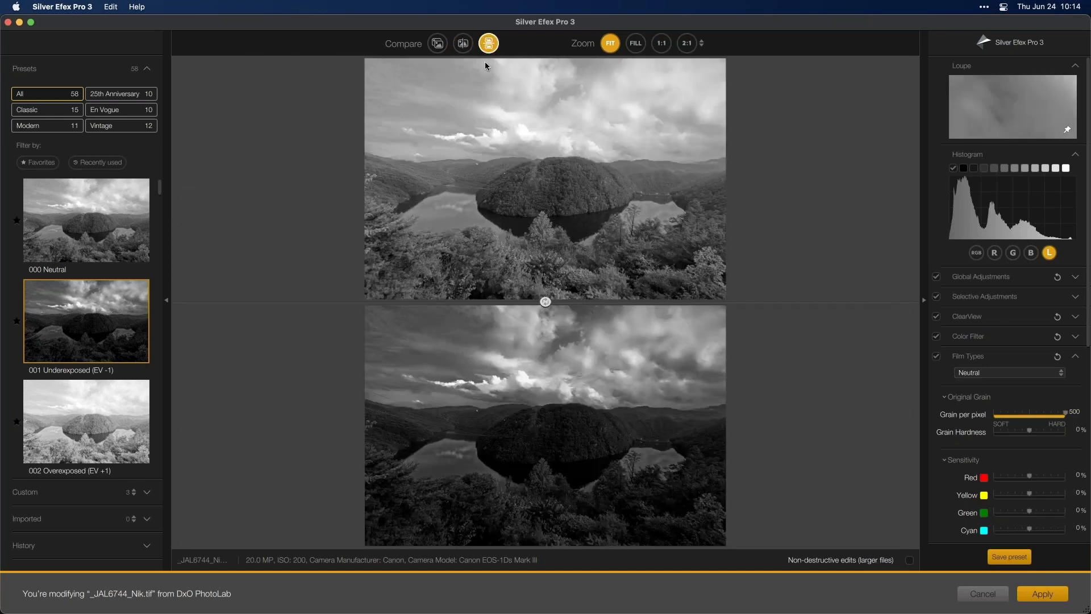
left_click(546, 301)
left_click(546, 302)
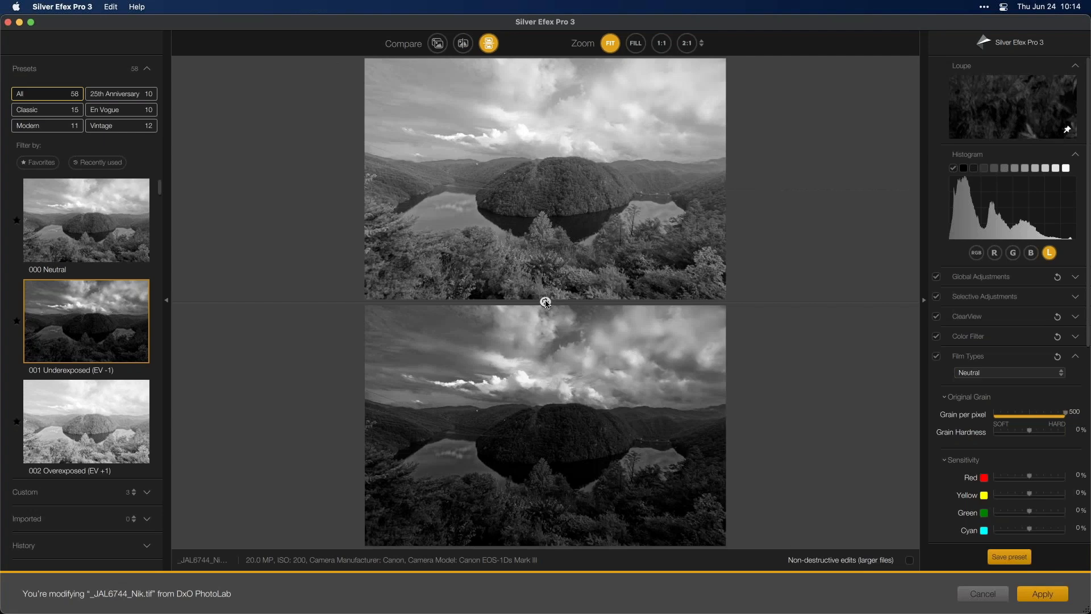
left_click(546, 302)
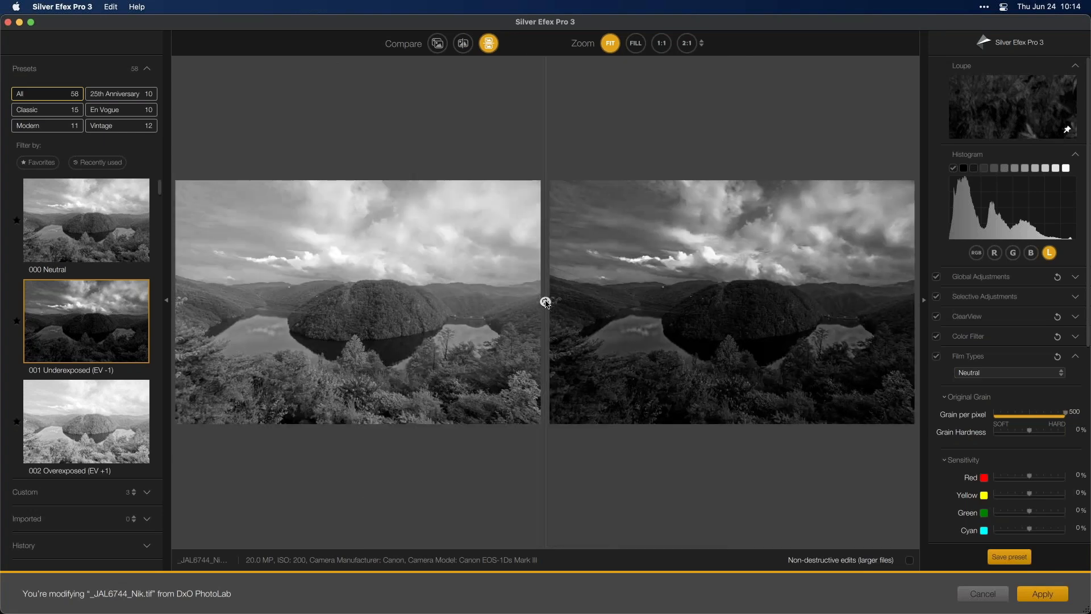
Recheck the original in the single-image view and in the split preview, ending in the single-image view.
left_click(438, 44)
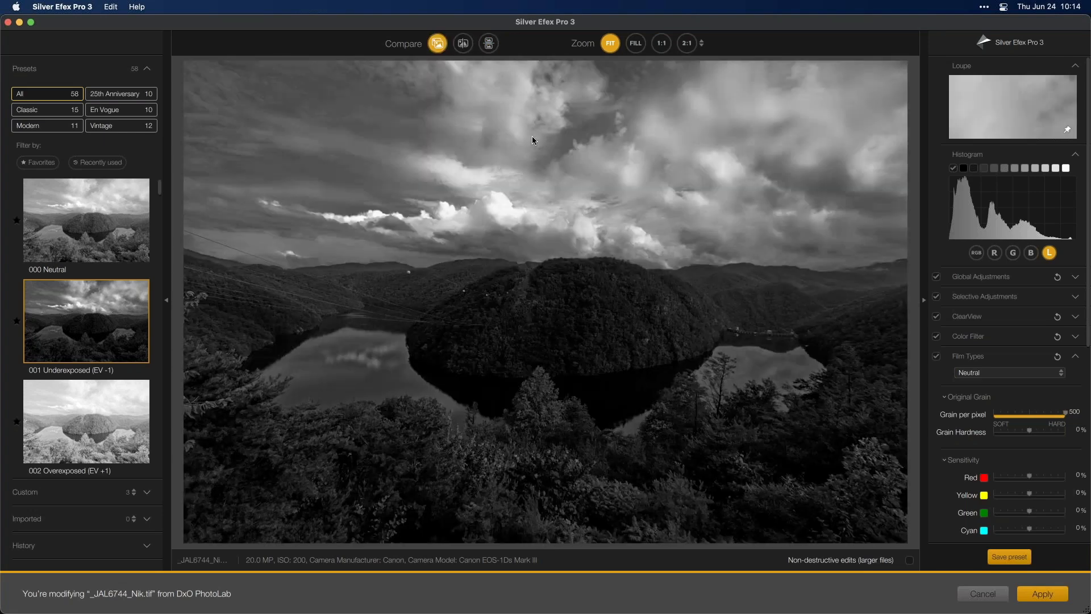
left_click(437, 43)
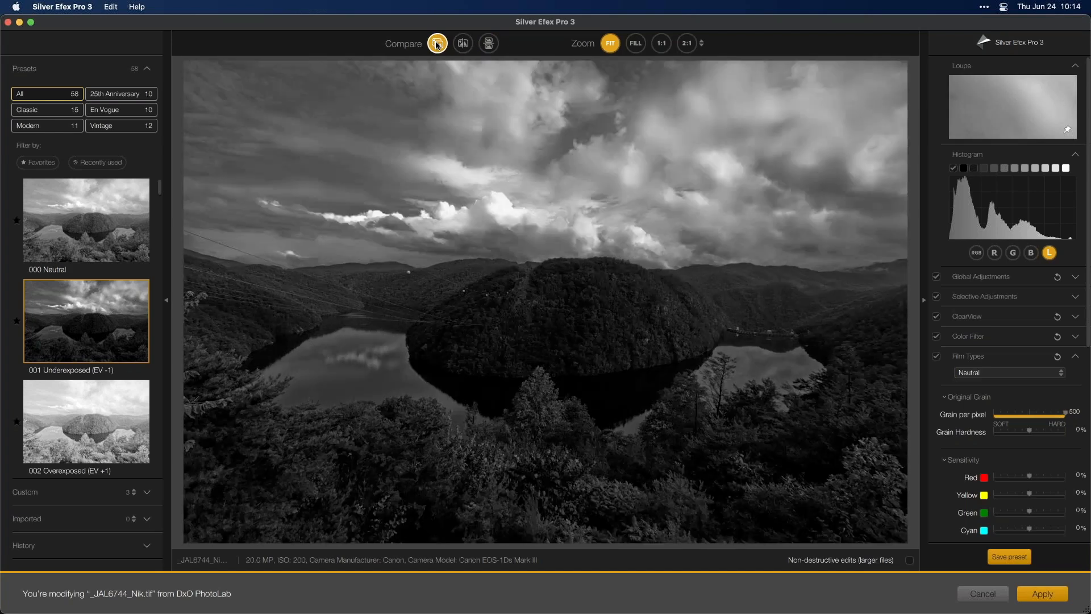
left_click(437, 46)
left_click(463, 44)
mouse_move(546, 292)
left_mouse_down()
mouse_move(334, 297)
mouse_move(650, 295)
mouse_move(487, 295)
mouse_move(532, 293)
left_mouse_up()
left_click(437, 45)
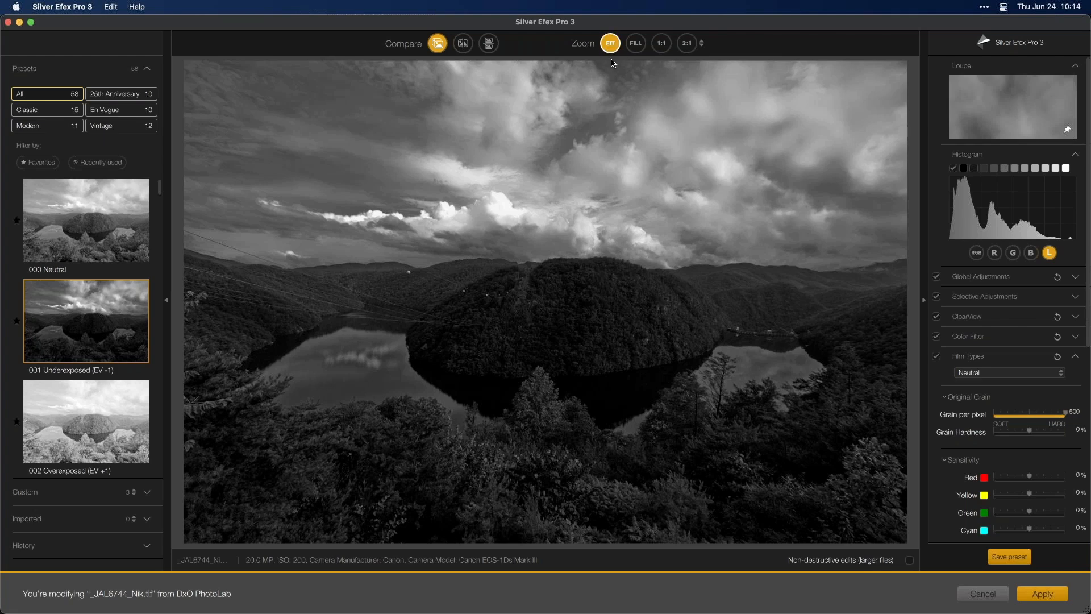
View the photo at Fill, Fit and 1:1 zoom, and move the 1:1 view to the clouds above the hill.
left_click(635, 43)
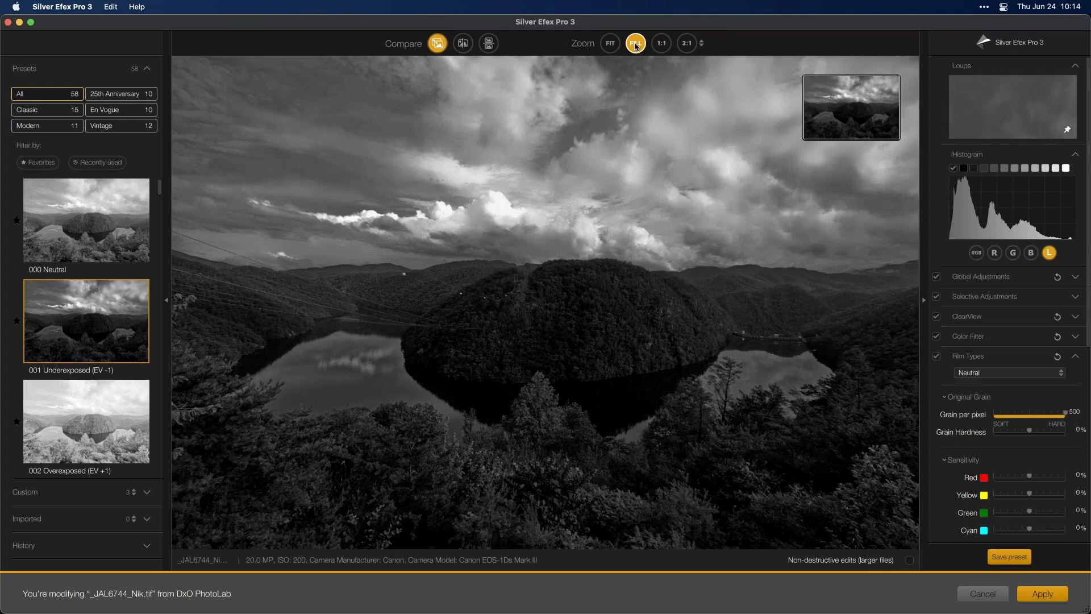
left_click(610, 43)
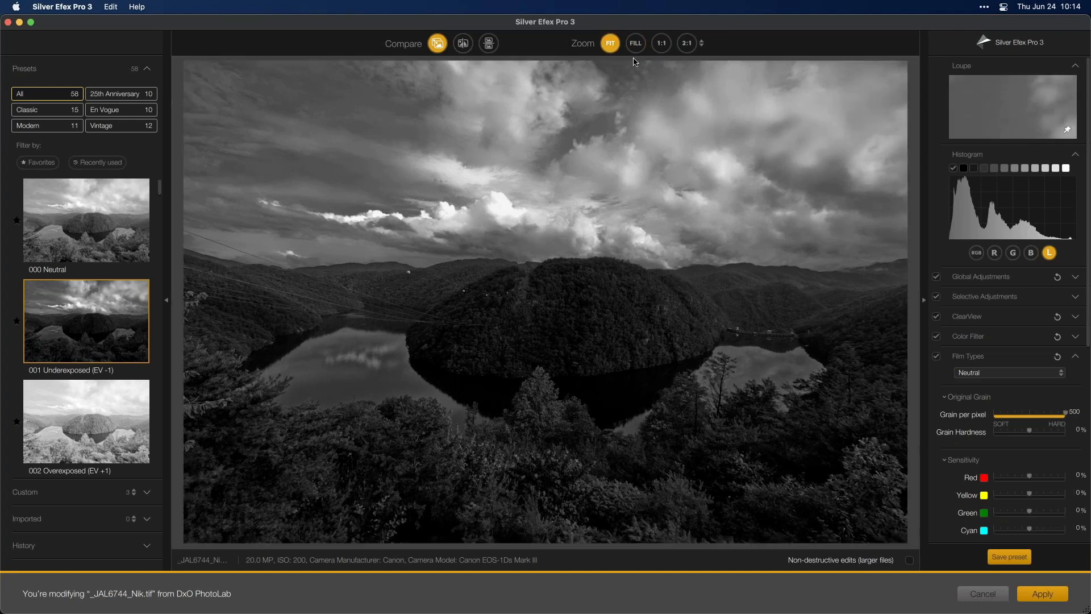
left_click(661, 44)
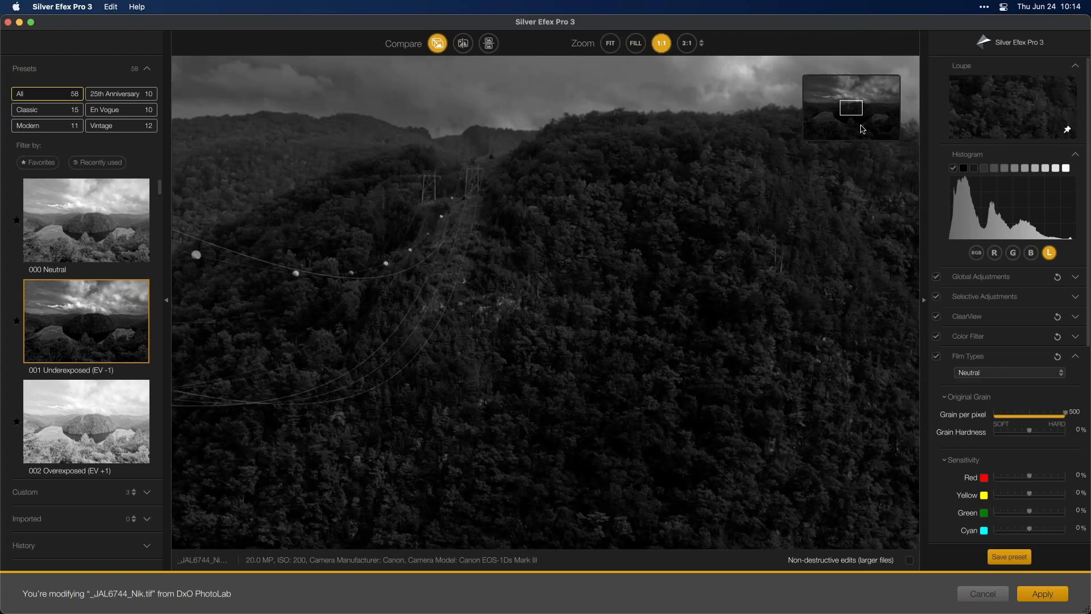
mouse_move(853, 105)
left_mouse_down()
mouse_move(835, 96)
mouse_move(859, 112)
left_mouse_up()
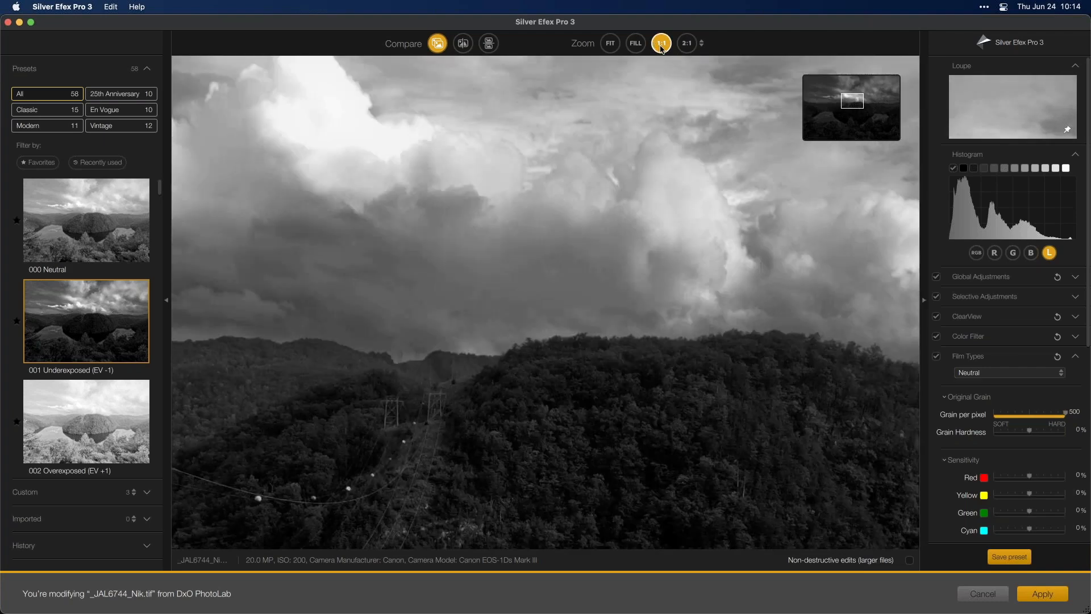
Inspect the photo at 2:1, 1:2 and 1:1 magnification and return to the fitted view.
left_click(703, 45)
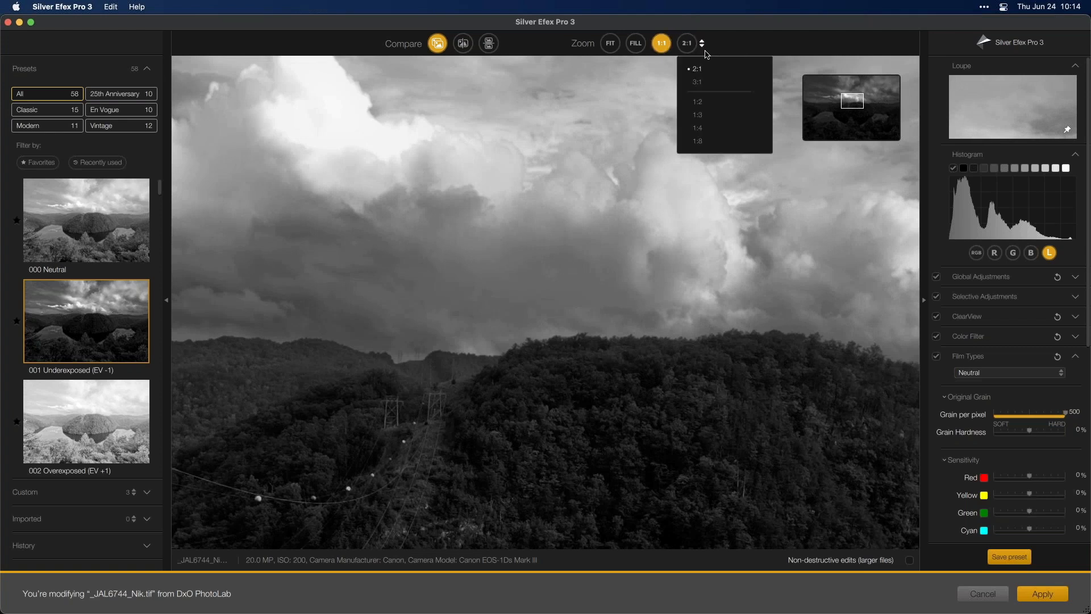
left_click(709, 164)
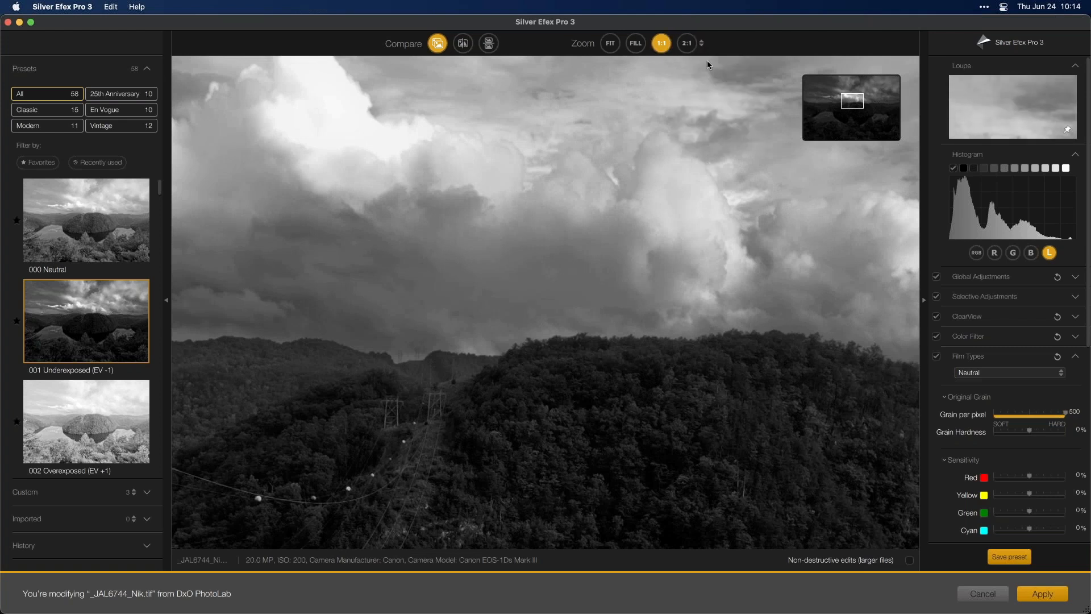
left_click(687, 45)
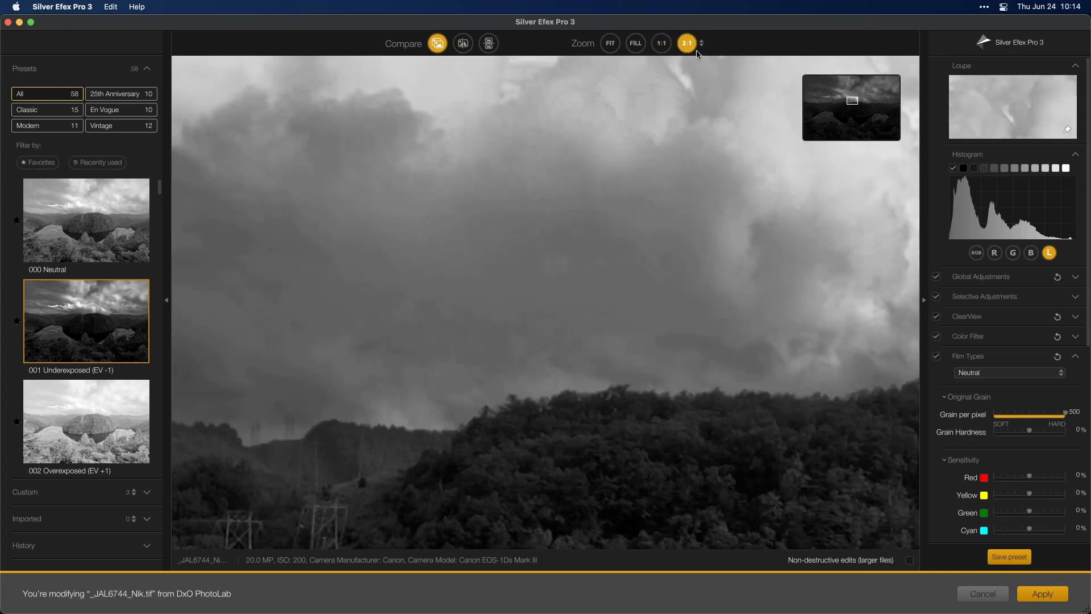
left_click(703, 44)
left_click(706, 101)
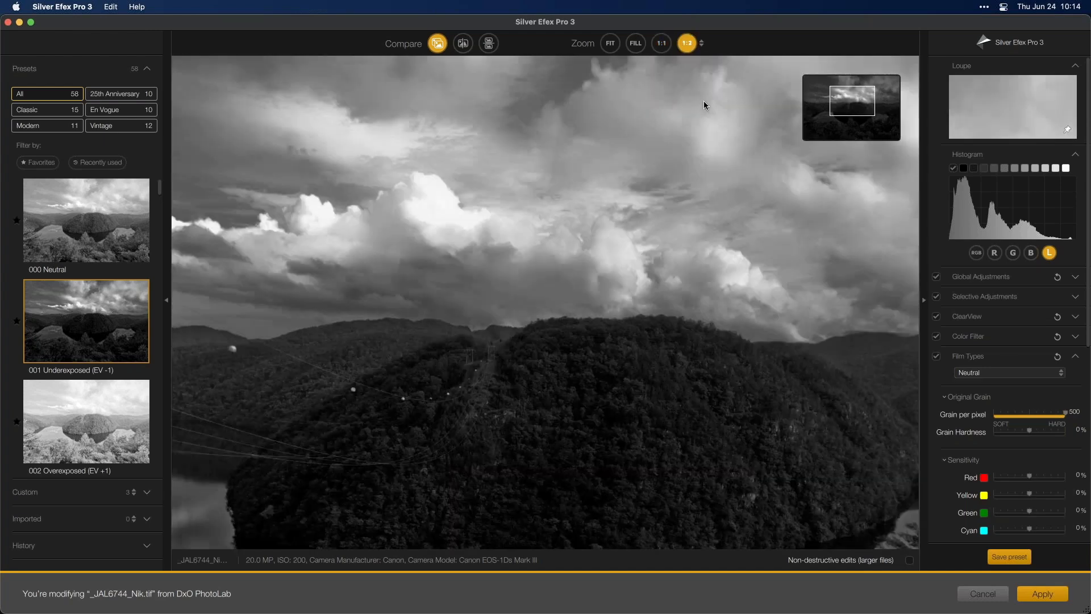
left_click(702, 43)
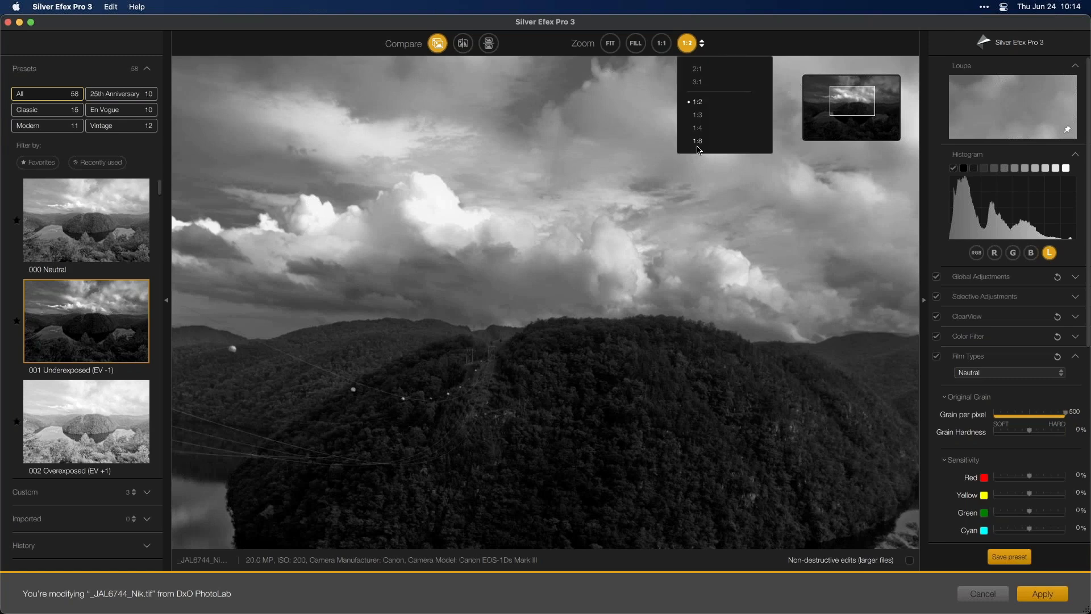
left_click(659, 43)
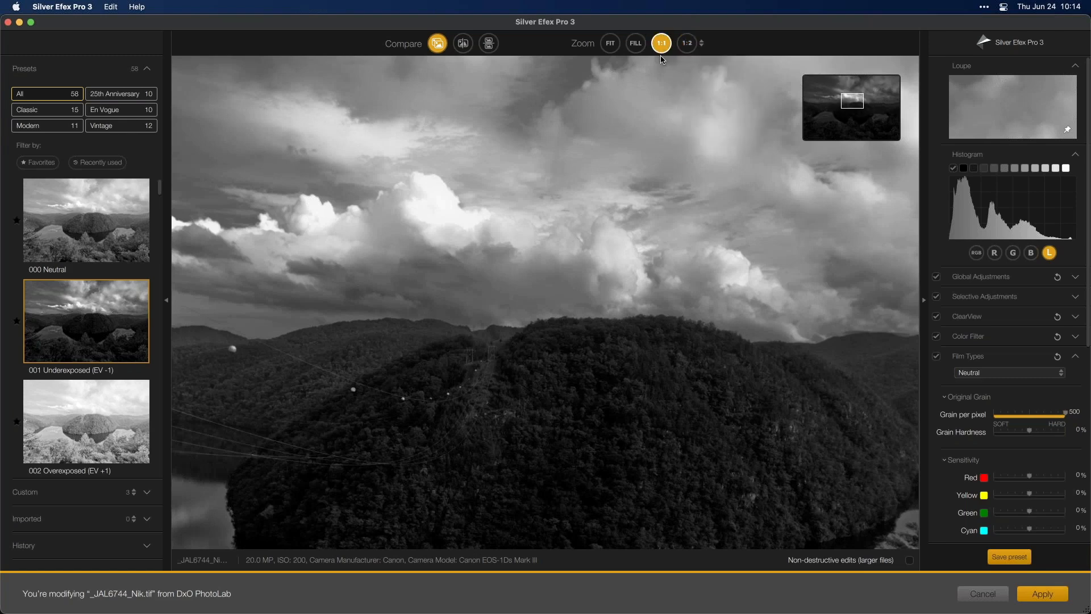
left_click(610, 43)
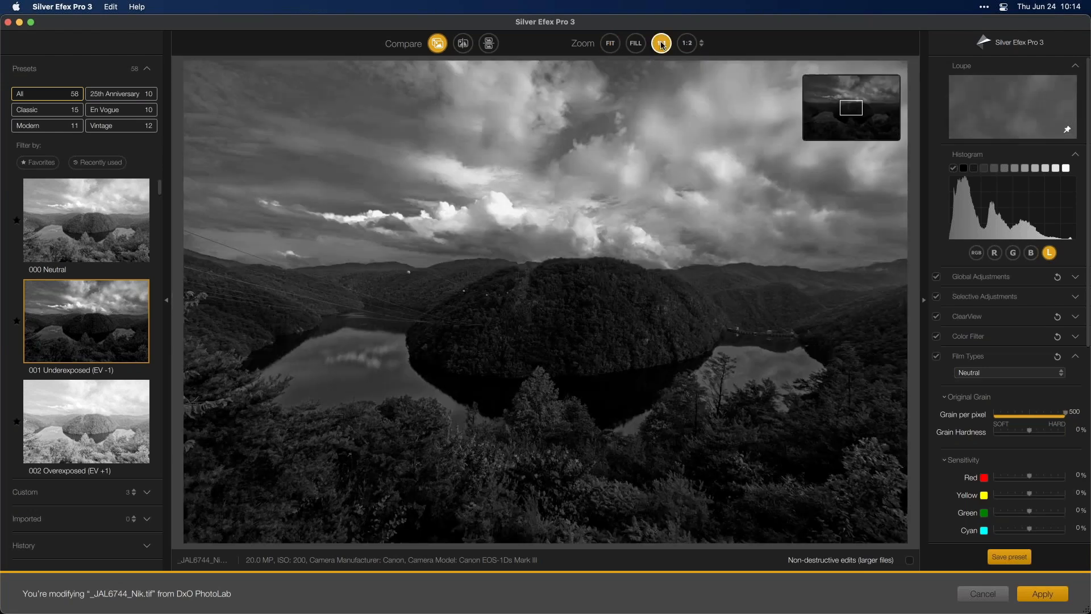
left_click(659, 44)
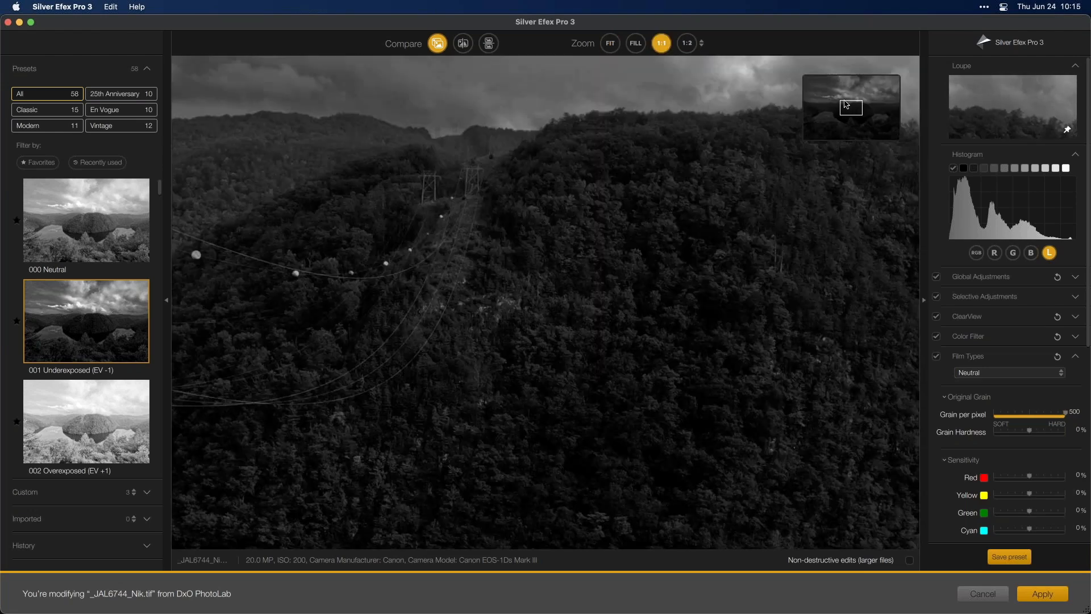
left_click(612, 44)
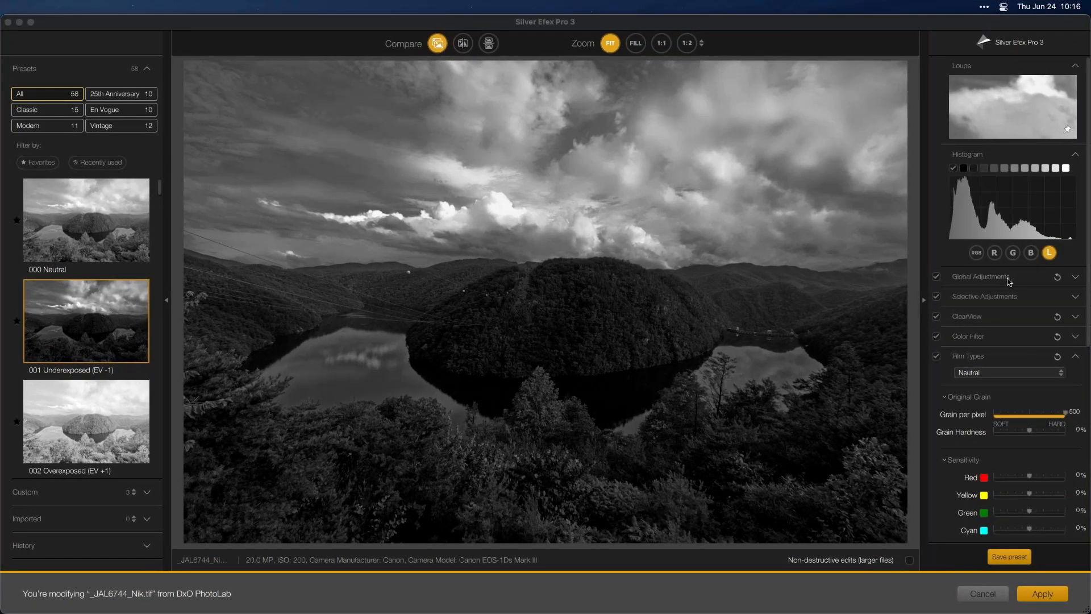
Collapse and reopen the Loupe, and unpin it so that it follows the pointer over the photo.
left_click(1077, 66)
left_click(1078, 66)
left_click(1075, 66)
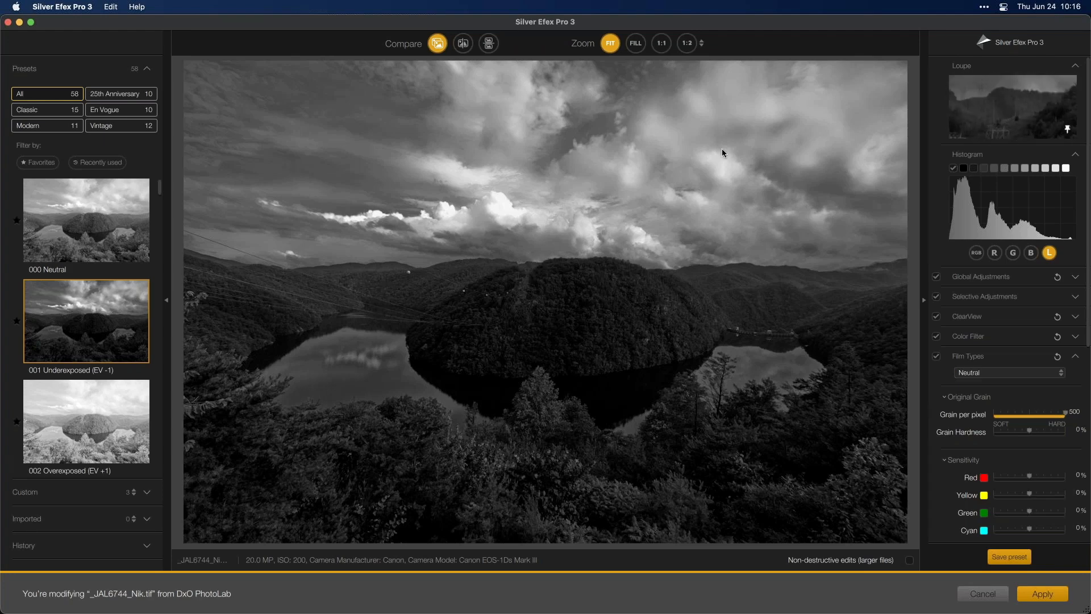
left_click(1068, 129)
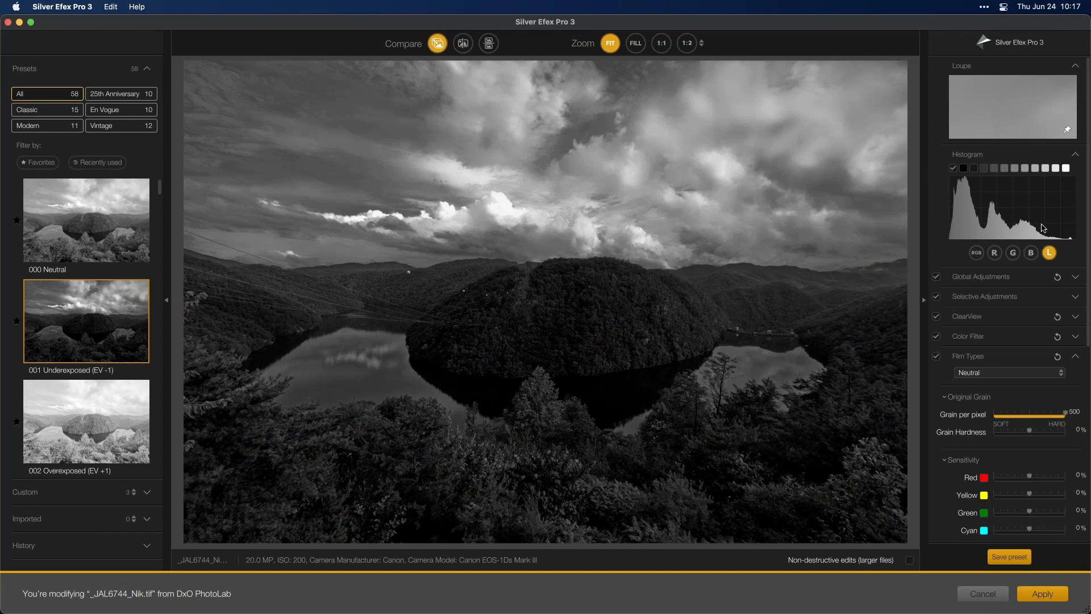
Examine the histogram in RGB and in the red, green and blue channels, and return it to luminance.
left_click(976, 252)
left_click(995, 253)
left_click(1014, 253)
left_click(1031, 253)
left_click(1013, 253)
left_click(994, 253)
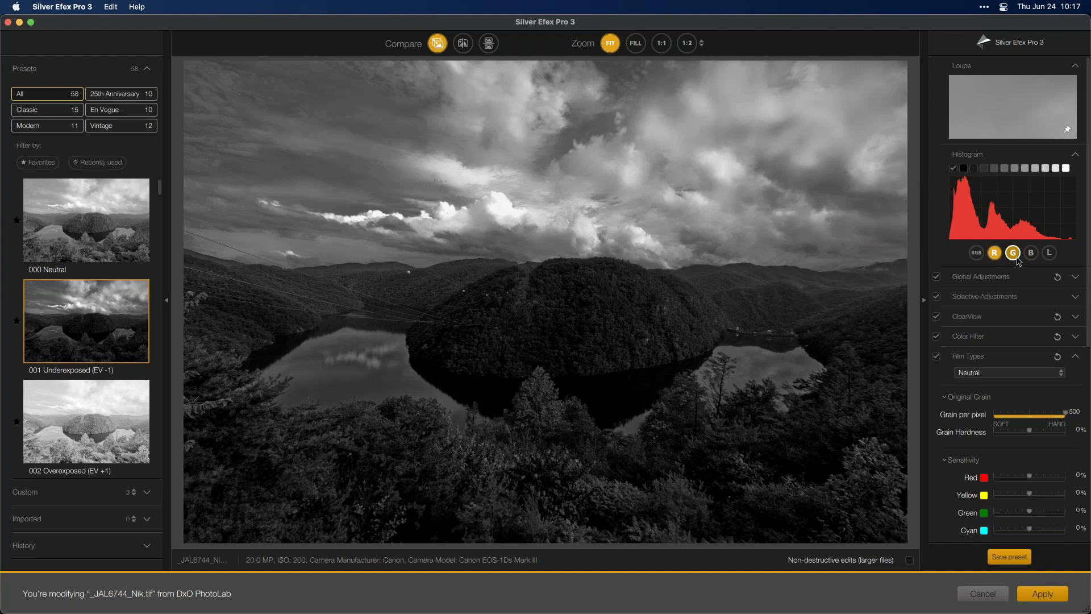
left_click(1013, 254)
left_click(1032, 254)
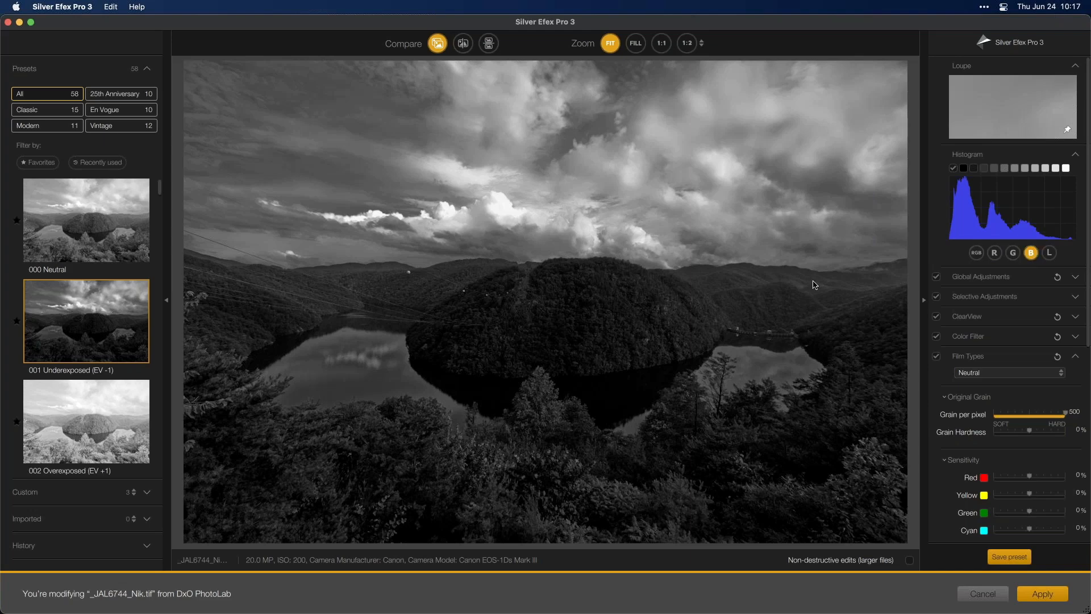
left_click(994, 254)
left_click(1014, 256)
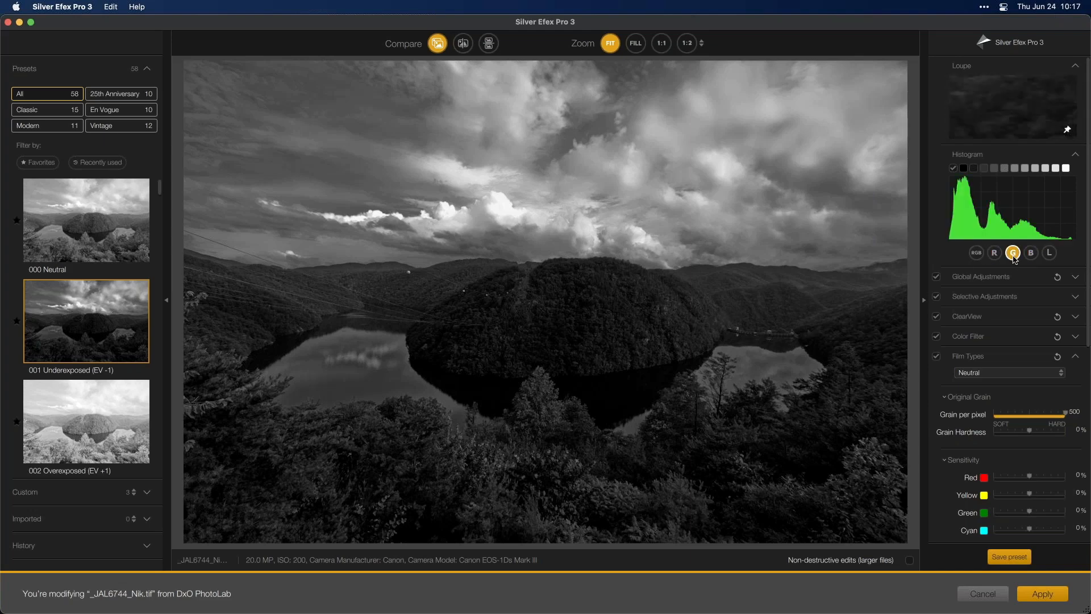
left_click(1048, 256)
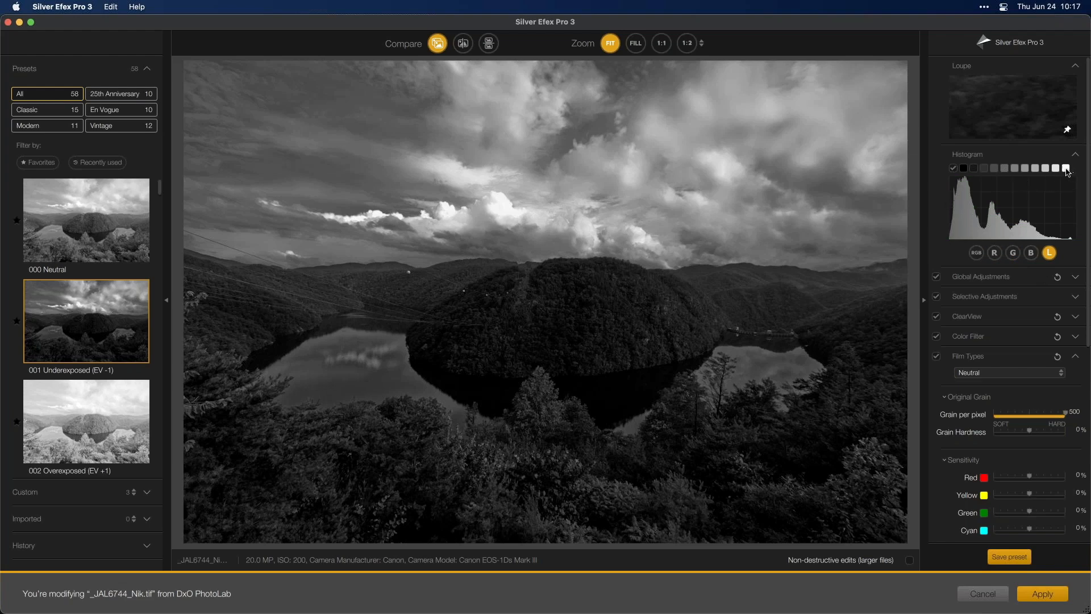
Preview the histogram's tonal zones on the photo, keep zone 10 highlighted, and apply the 000 Neutral preset.
mouse_move(1037, 172)
mouse_move(977, 172)
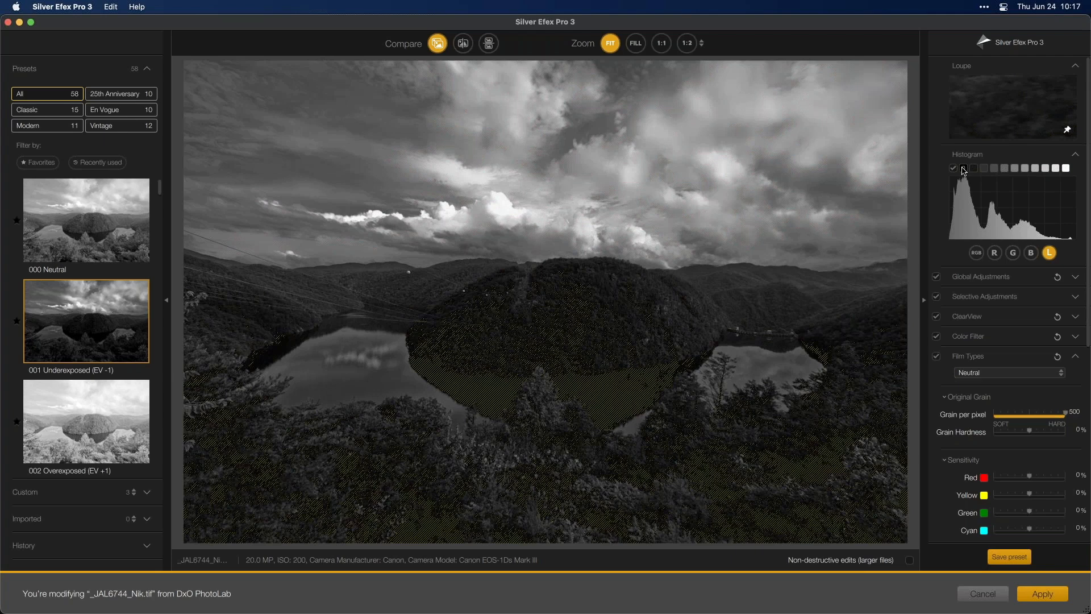
left_click(1066, 169)
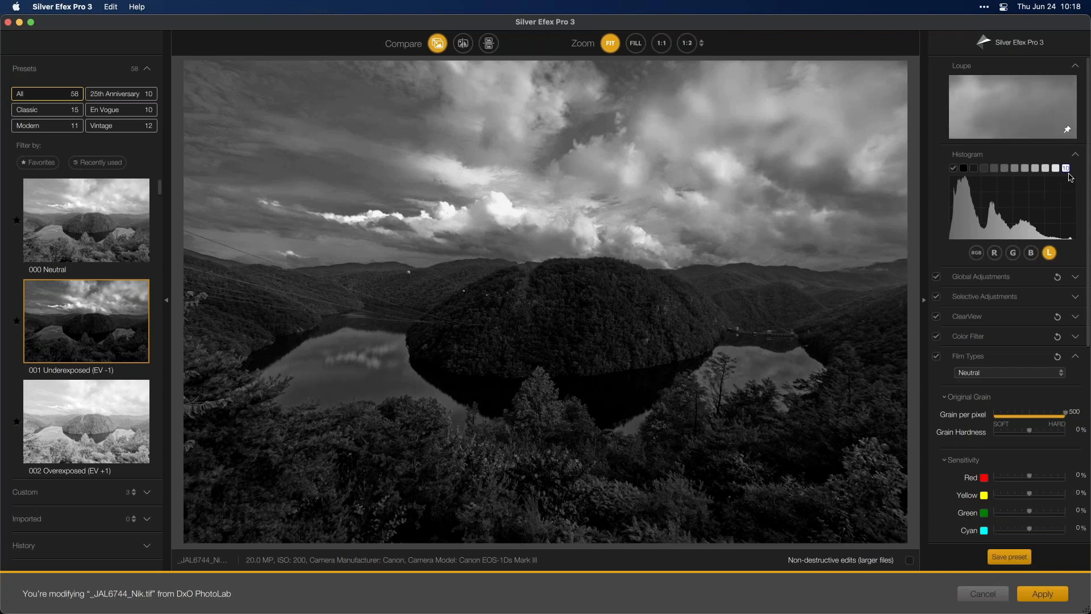
left_click(142, 239)
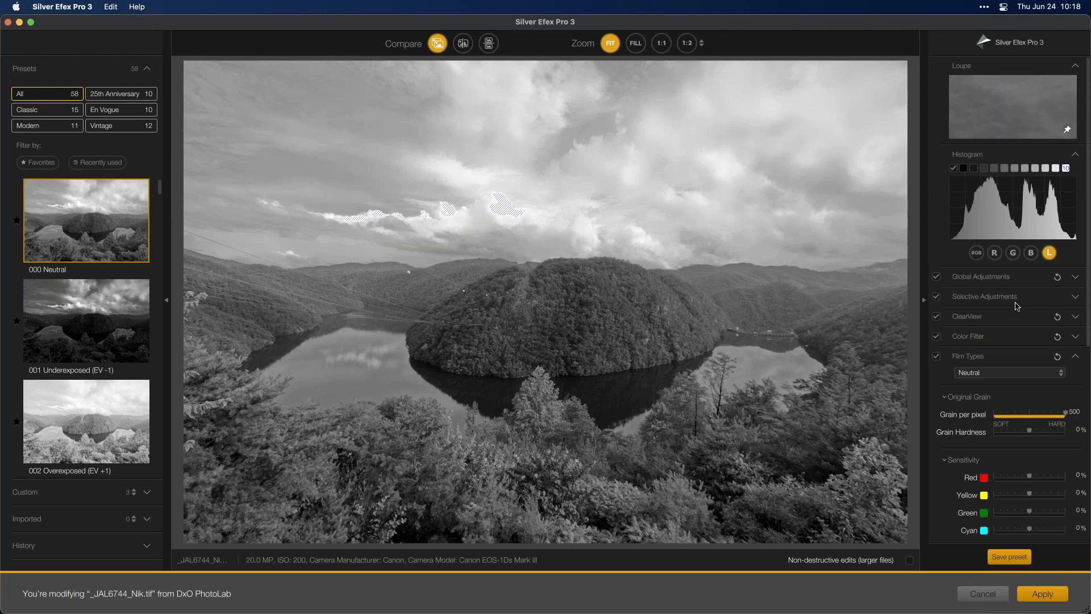
Try Brightness at 100% in Global Adjustments with zone 10 highlighted, and reset the Global Adjustments.
left_click(1073, 278)
left_click_drag(1028, 291, 1066, 292)
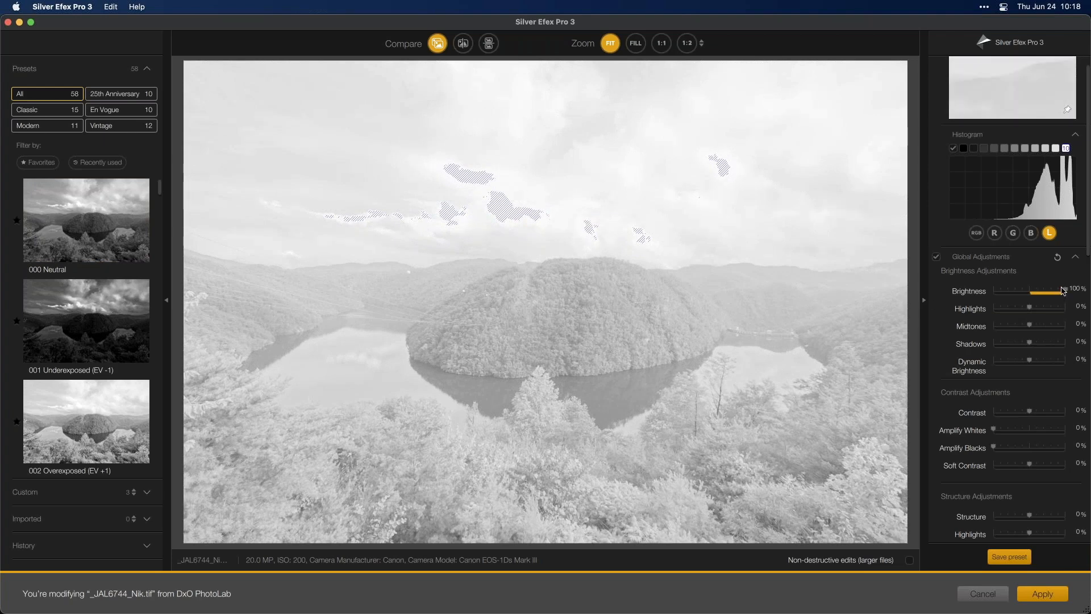
left_click(1057, 257)
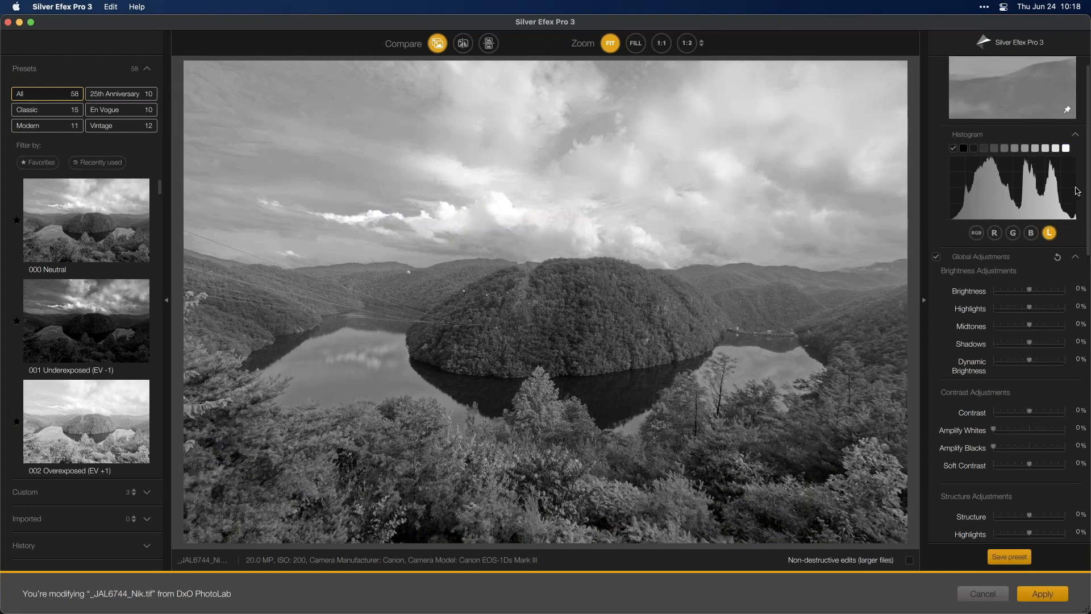
Review the Contrast, Structure and Tonality Protection sliders, the Control Points in Selective Adjustments, and the ClearView intensity setting.
scroll(1087, 177, "down", 5)
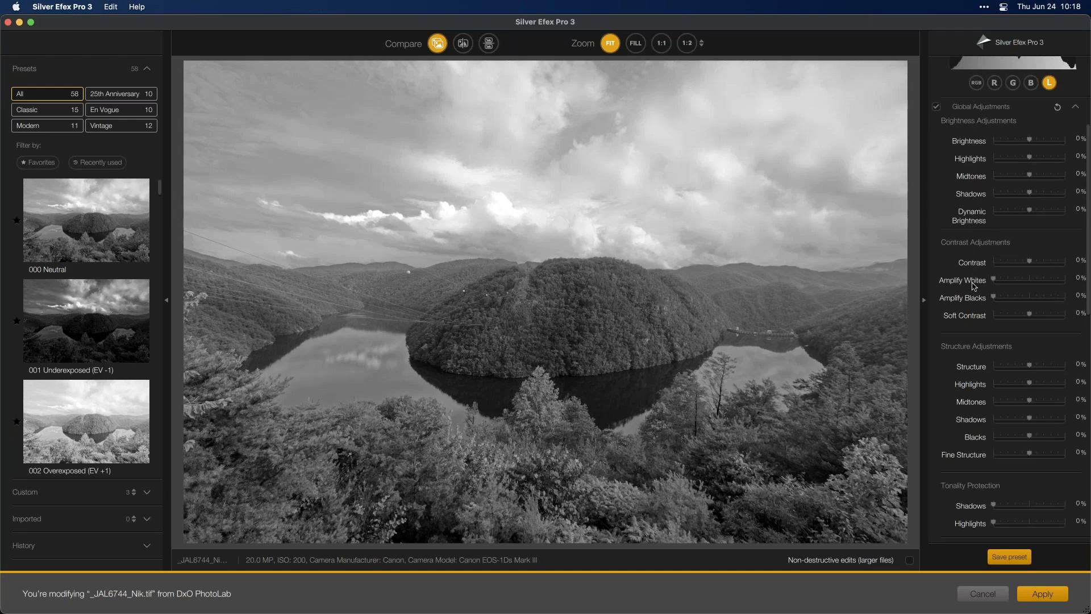
scroll(974, 286, "down", 5)
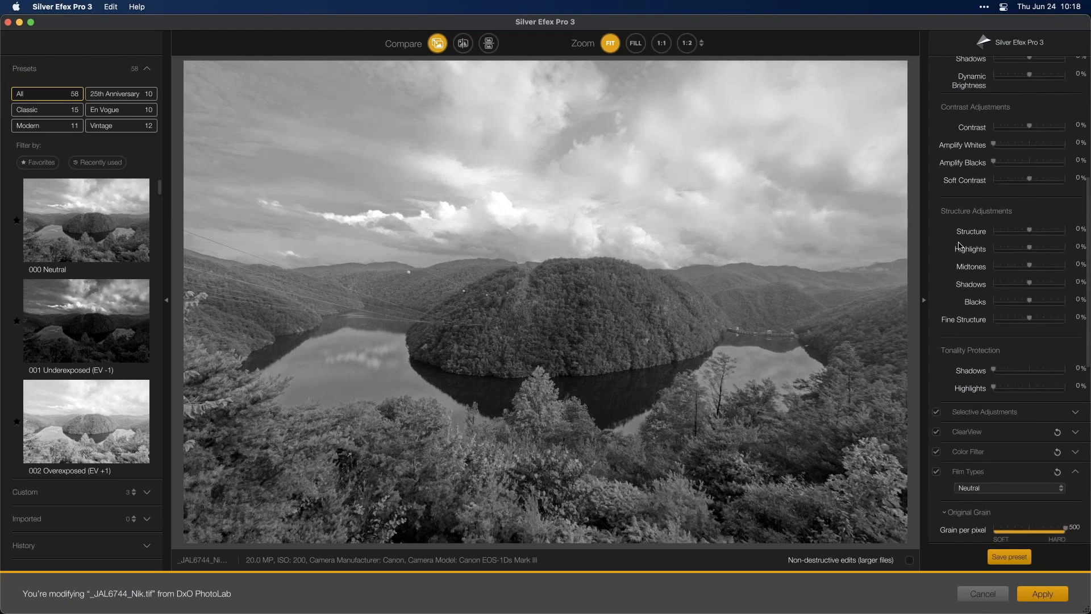
scroll(979, 259, "down", 4)
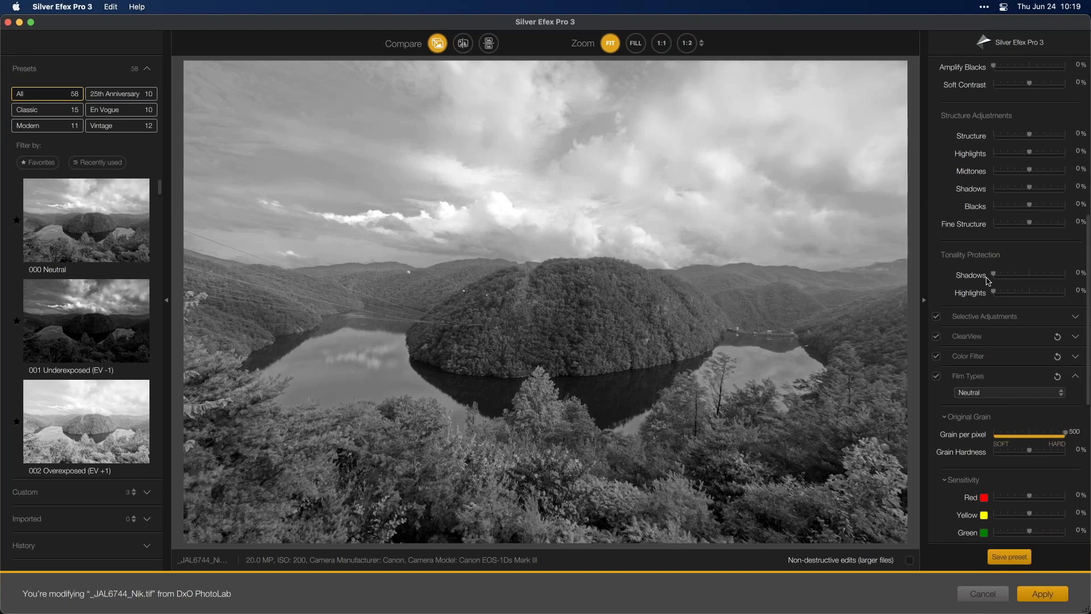
left_click(1076, 317)
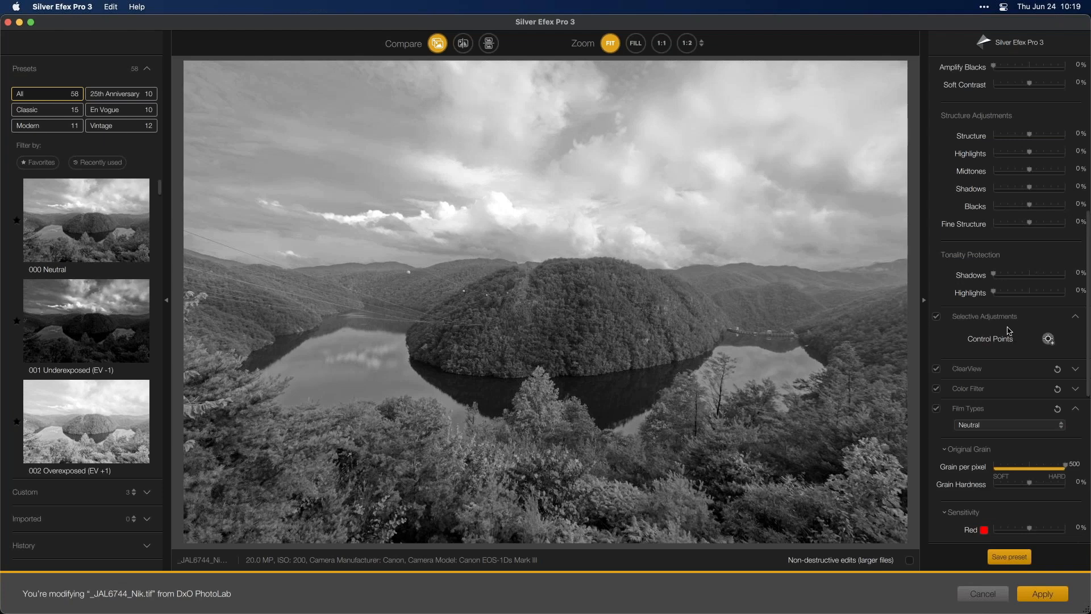
scroll(1007, 330, "down", 5)
left_click(1075, 254)
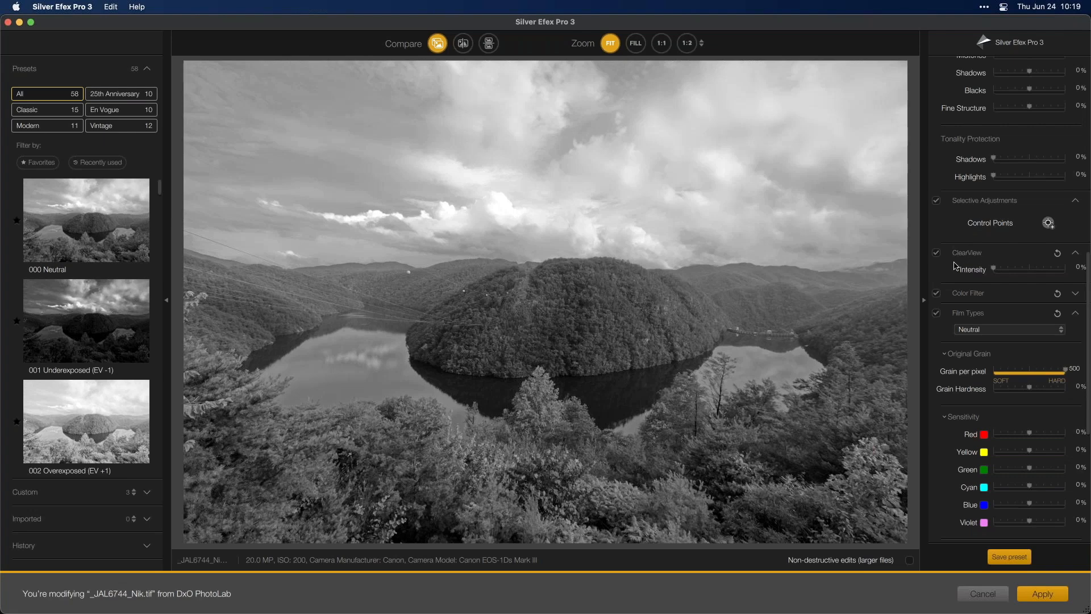
left_click(1075, 254)
Try the orange, yellow, green and blue color filters on the photo, and return to the neutral filter.
left_click(1073, 274)
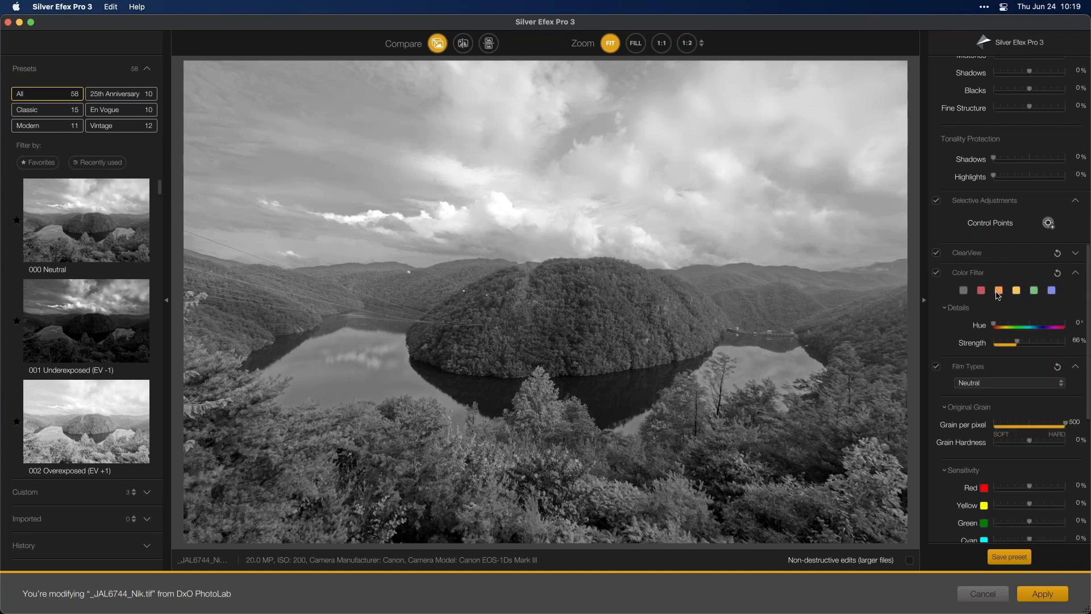
left_click(998, 291)
left_click(1017, 290)
left_click(1033, 291)
left_click(1051, 291)
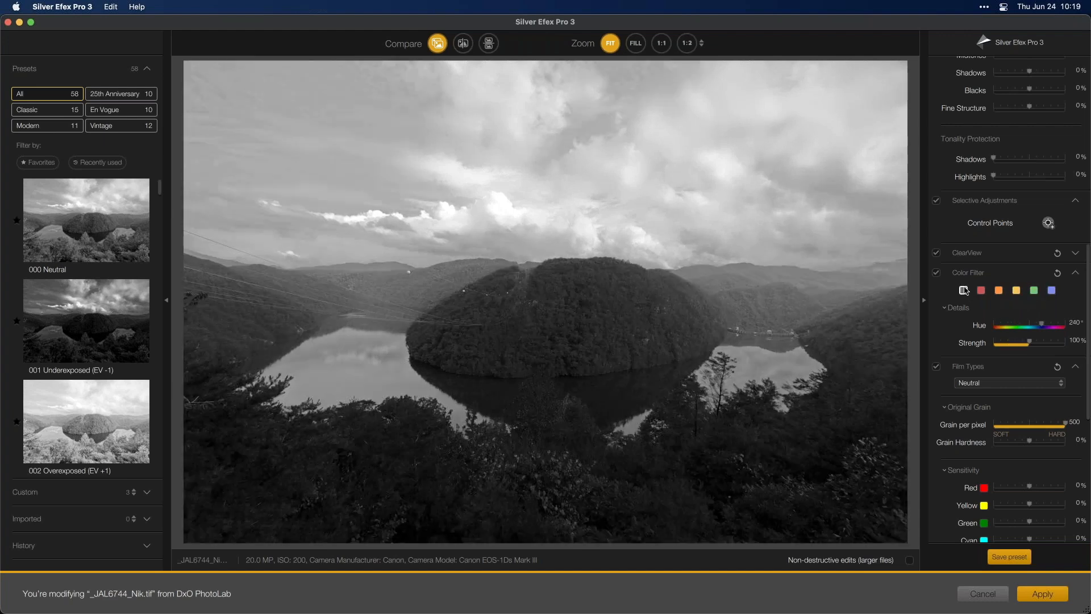
left_click(963, 290)
left_click(1074, 274)
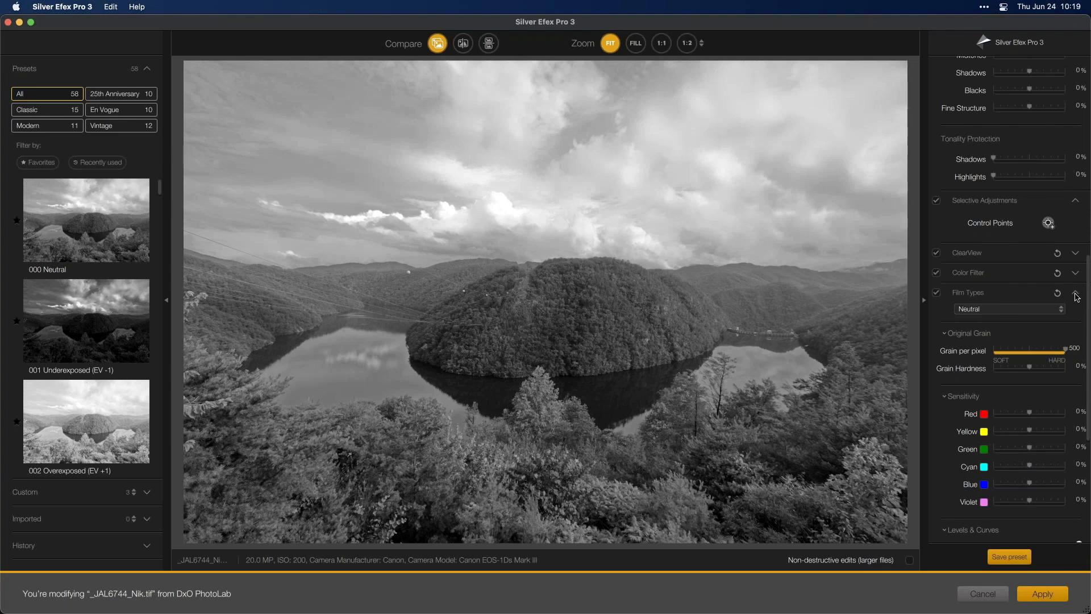
Review the Film Grain and Finishing Adjustments settings, and collapse all the adjustment sections.
left_click(1075, 293)
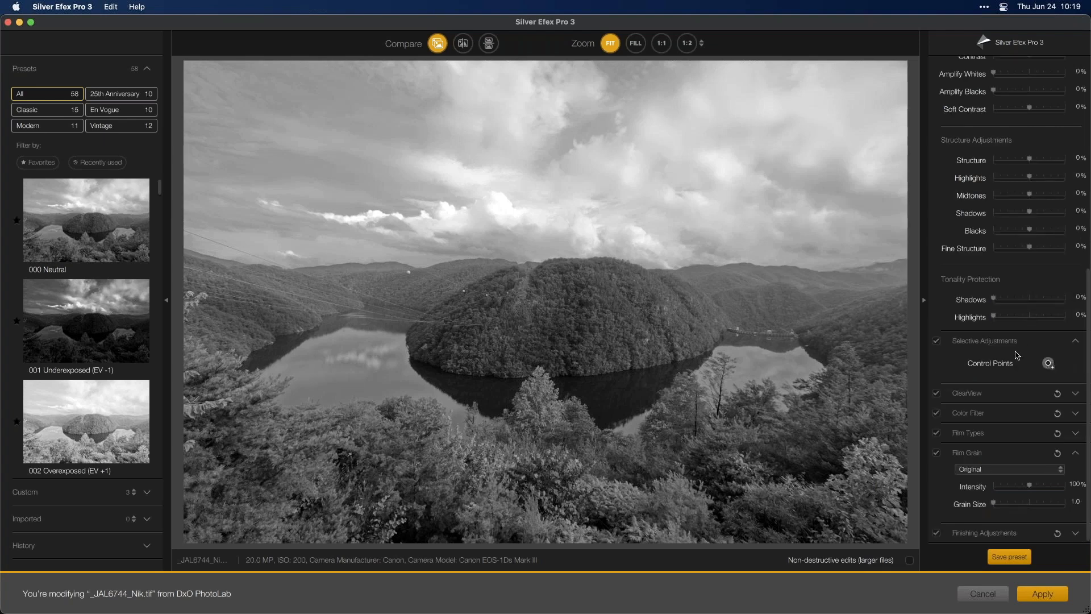
left_click(1075, 453)
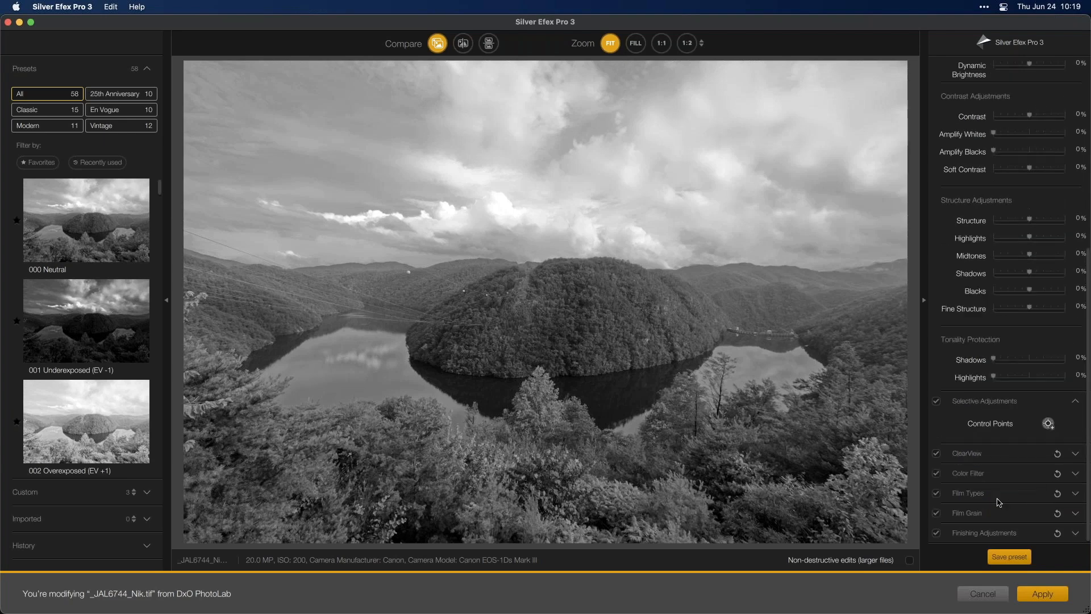
left_click(982, 533)
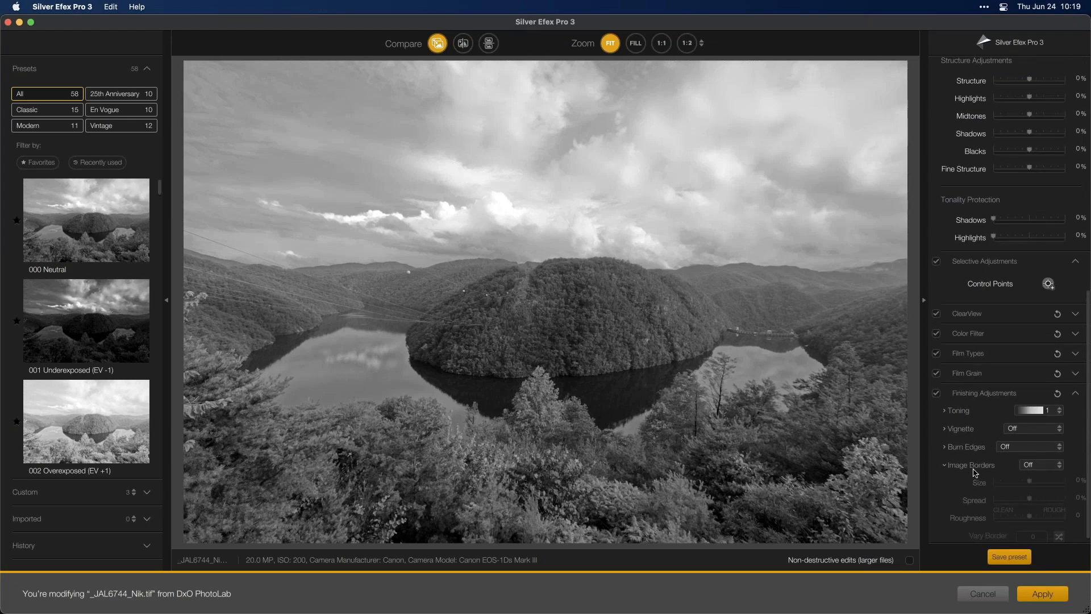
left_click(1076, 394)
scroll(1020, 378, "up", 10)
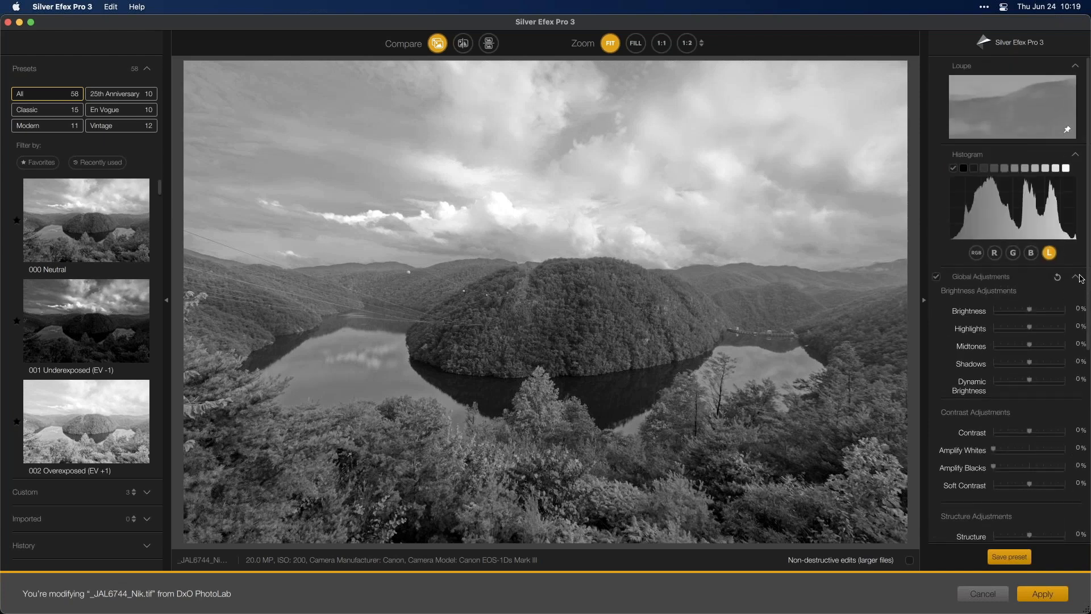
left_click(1079, 278)
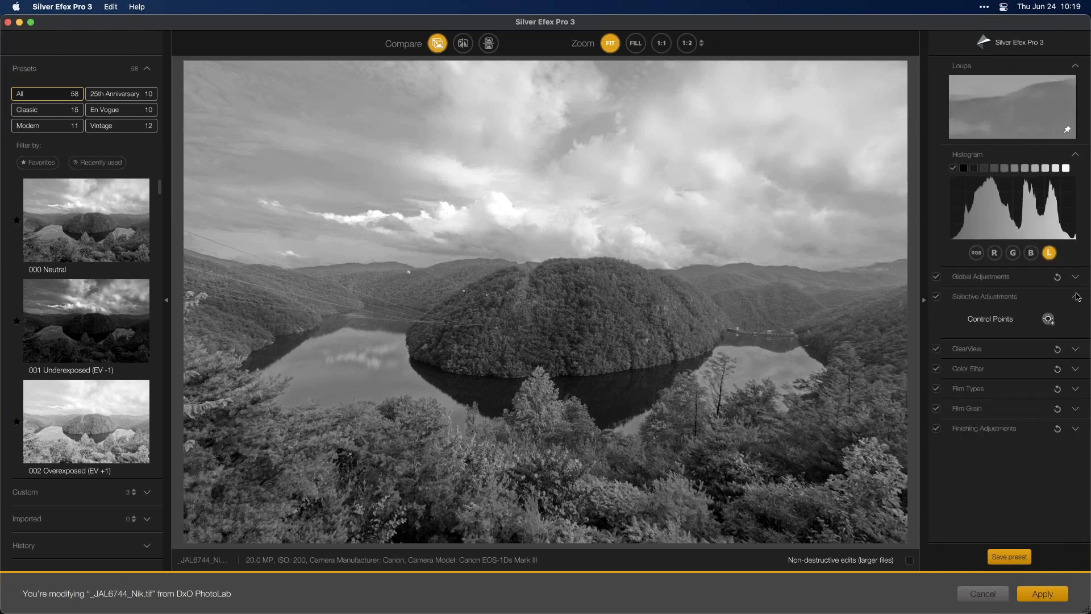
left_click(1078, 296)
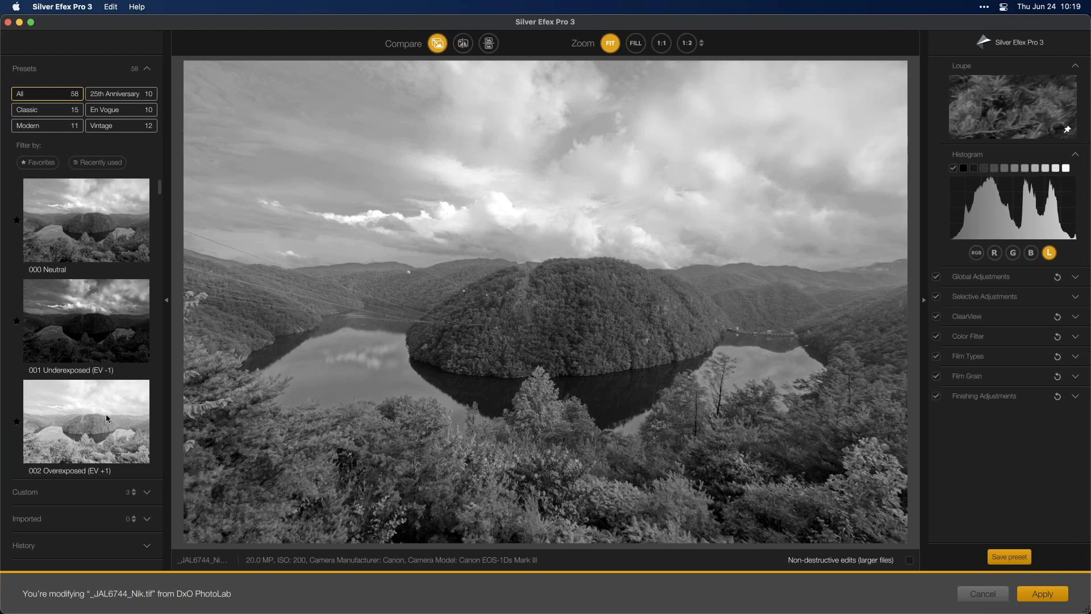
Browse the preset list and try the 005 High Structure (harsh) and 010 Low Key 2 presets on the photo.
scroll(161, 196, "down", 15)
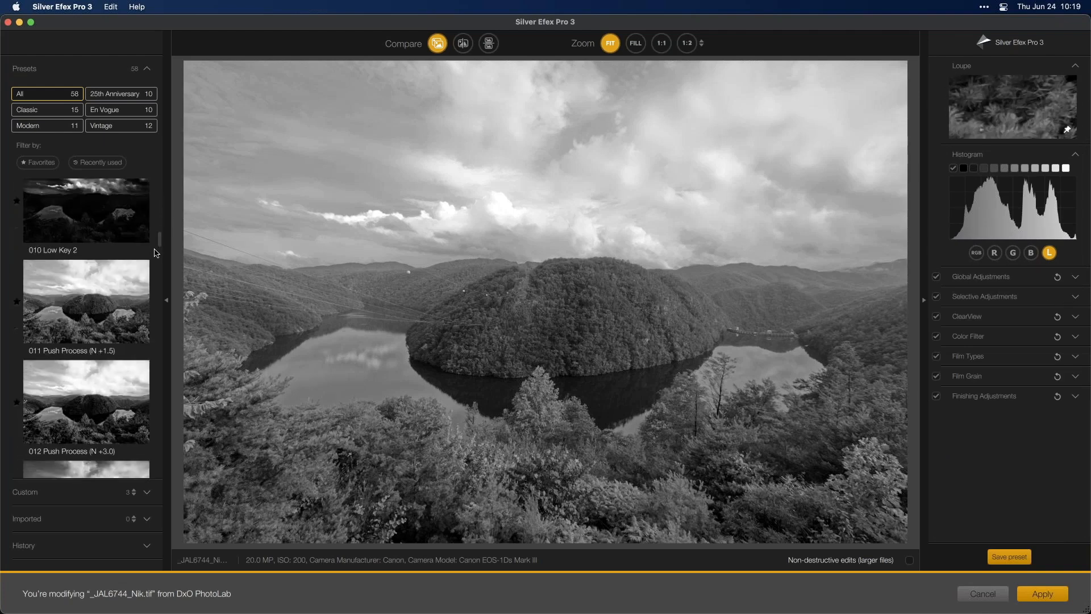
scroll(153, 241, "up", 15)
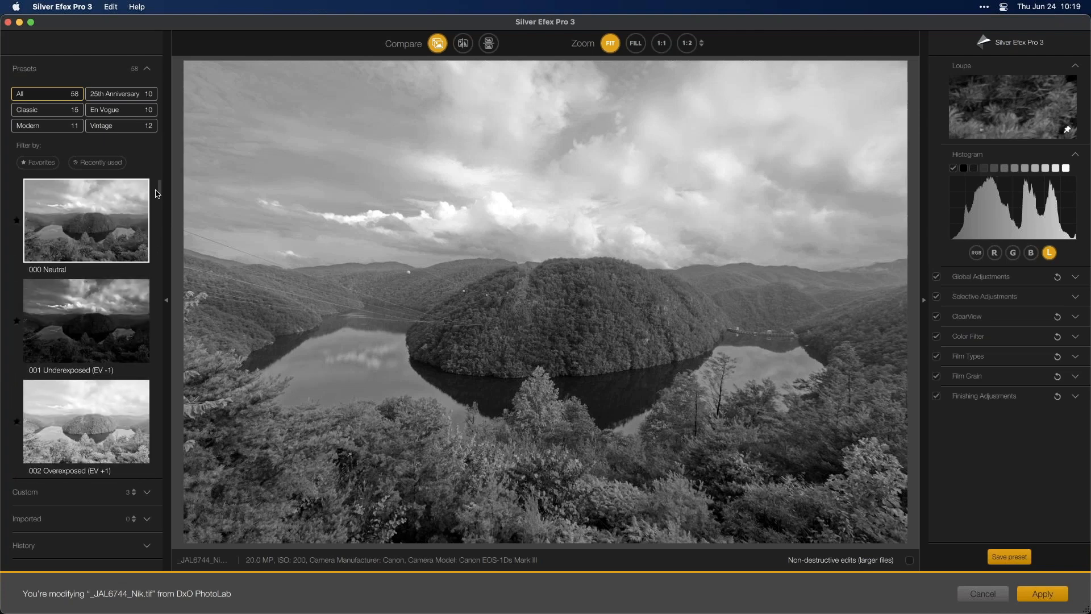
scroll(158, 199, "down", 3)
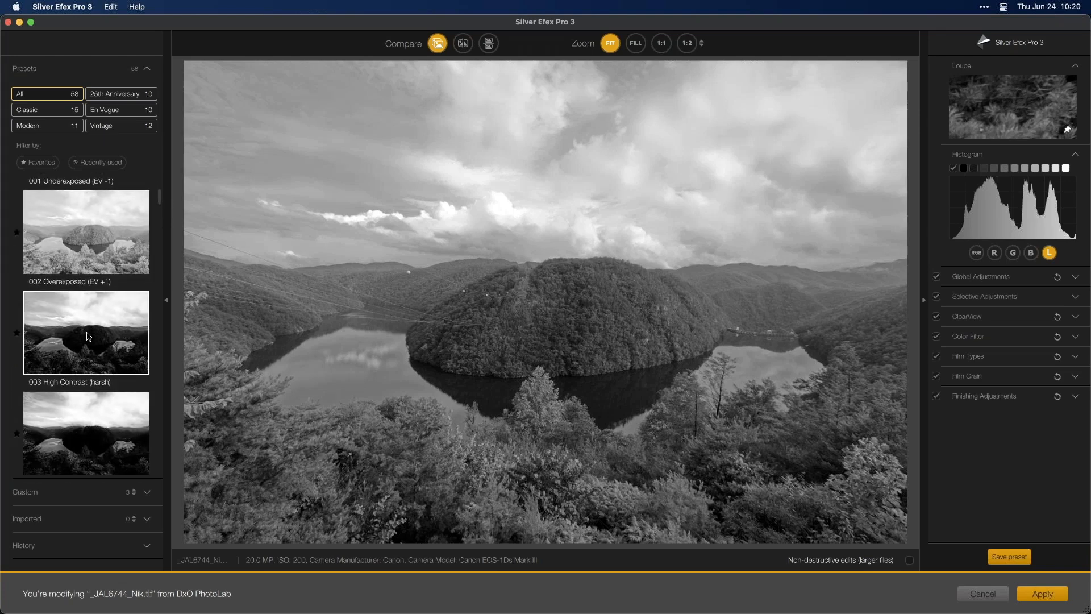
scroll(88, 342, "down", 4)
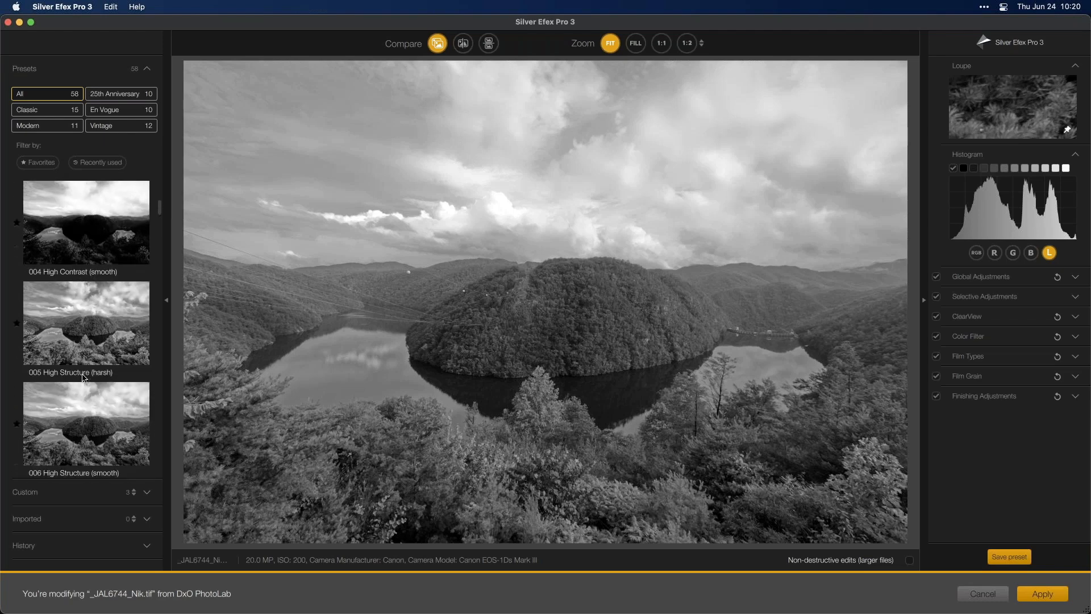
left_click(103, 316)
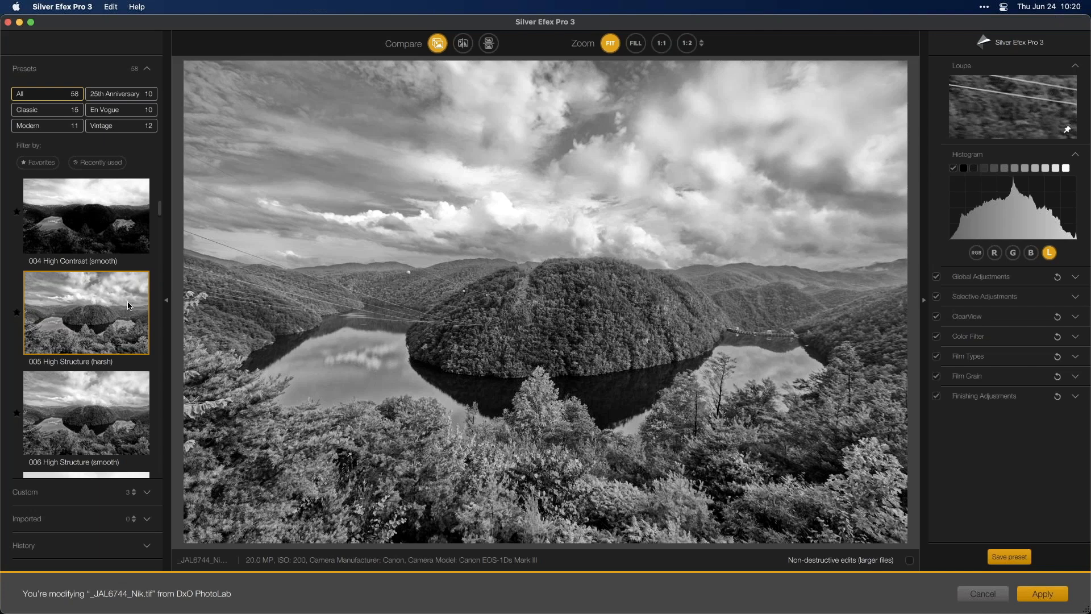
scroll(91, 329, "down", 5)
left_click(91, 329)
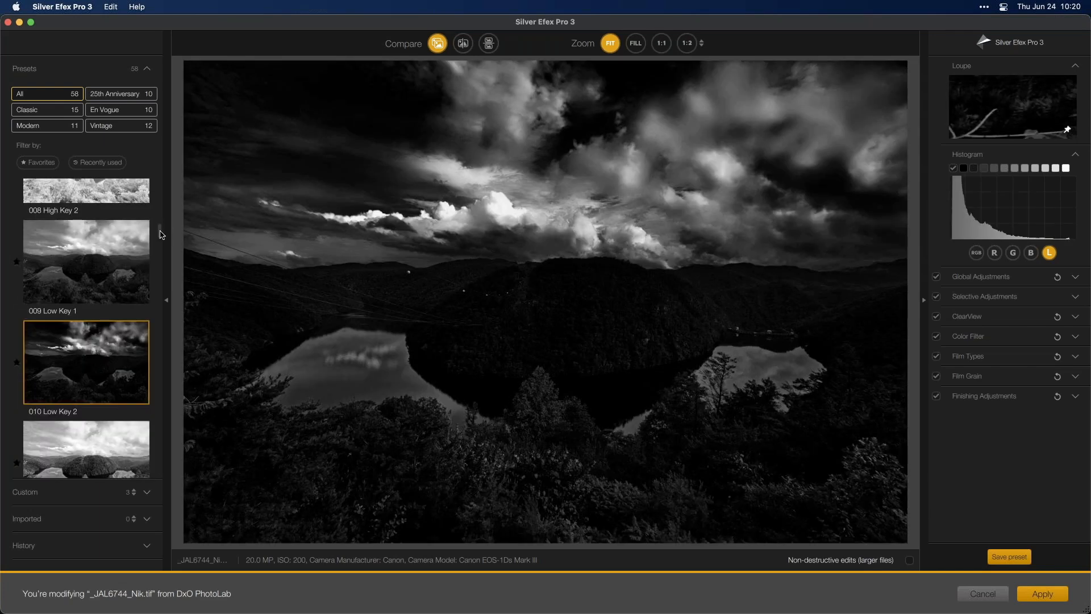
Apply the 014 Grad ND (EV -2) preset to the photo.
scroll(162, 235, "down", 2)
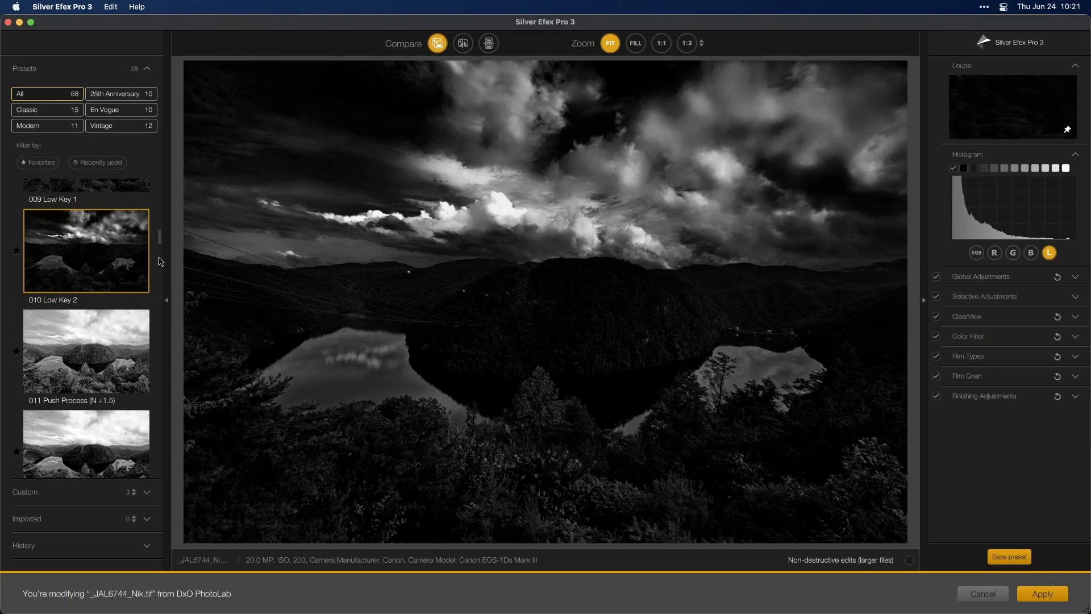
scroll(161, 243, "down", 10)
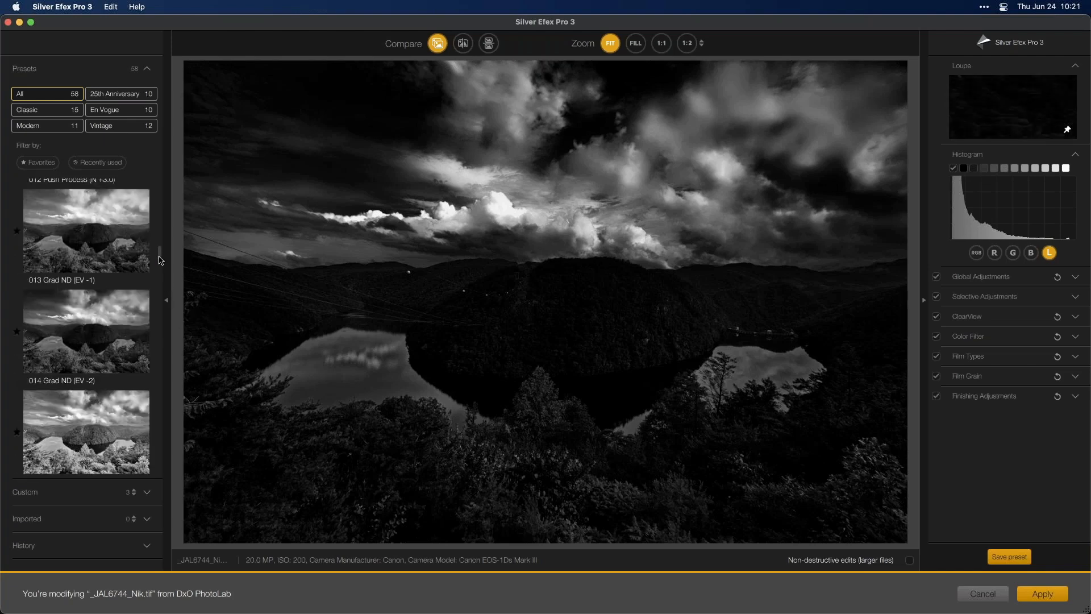
left_click(82, 265)
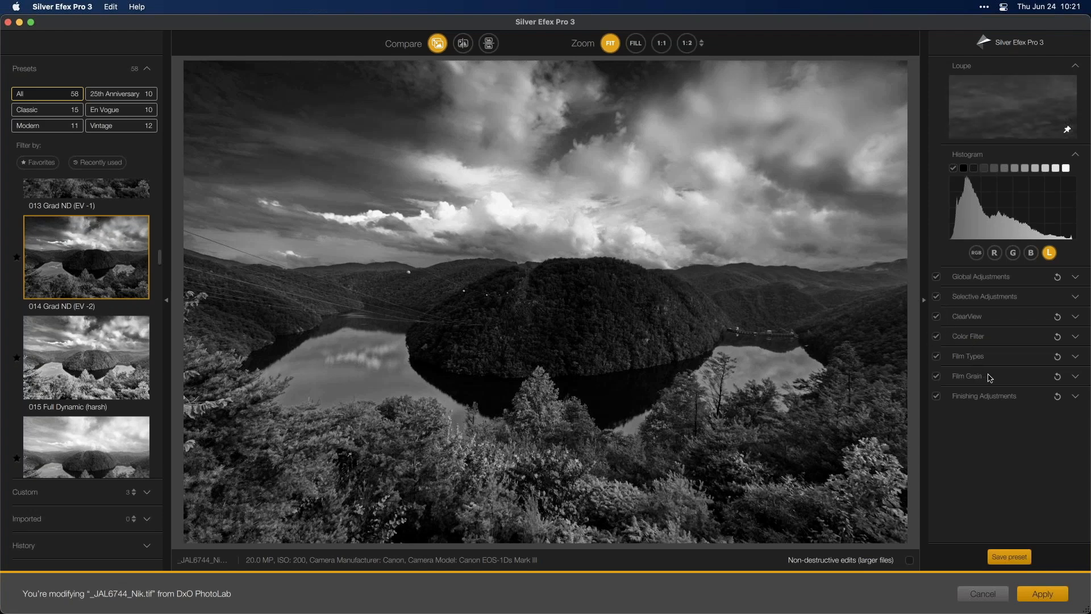
Add a selective control point on the wooded hill in the middle of the lake and size its circle over most of the hill.
left_click(1075, 296)
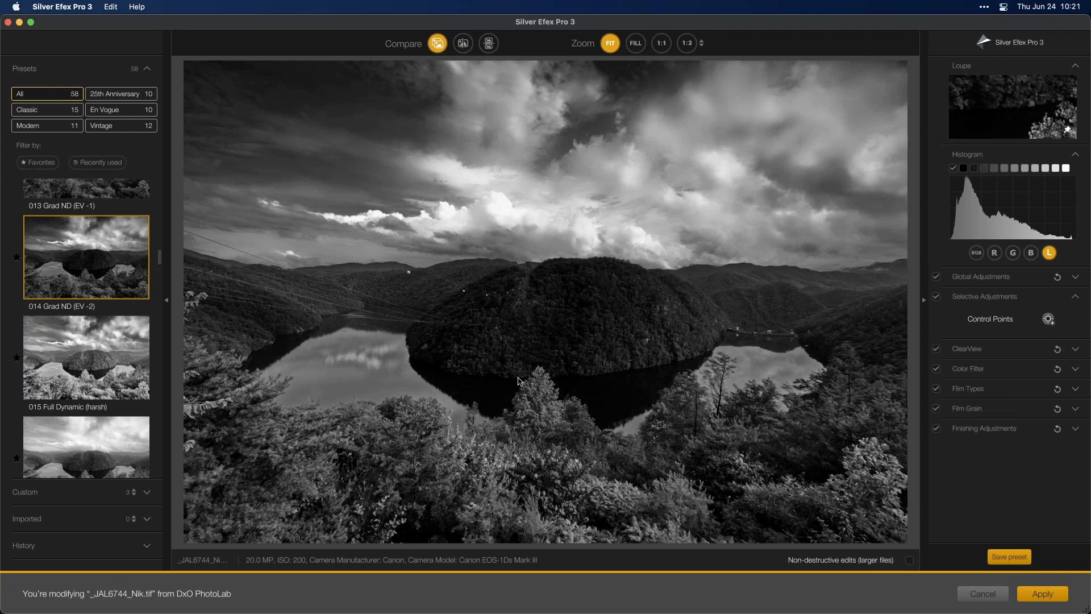
left_click(1048, 319)
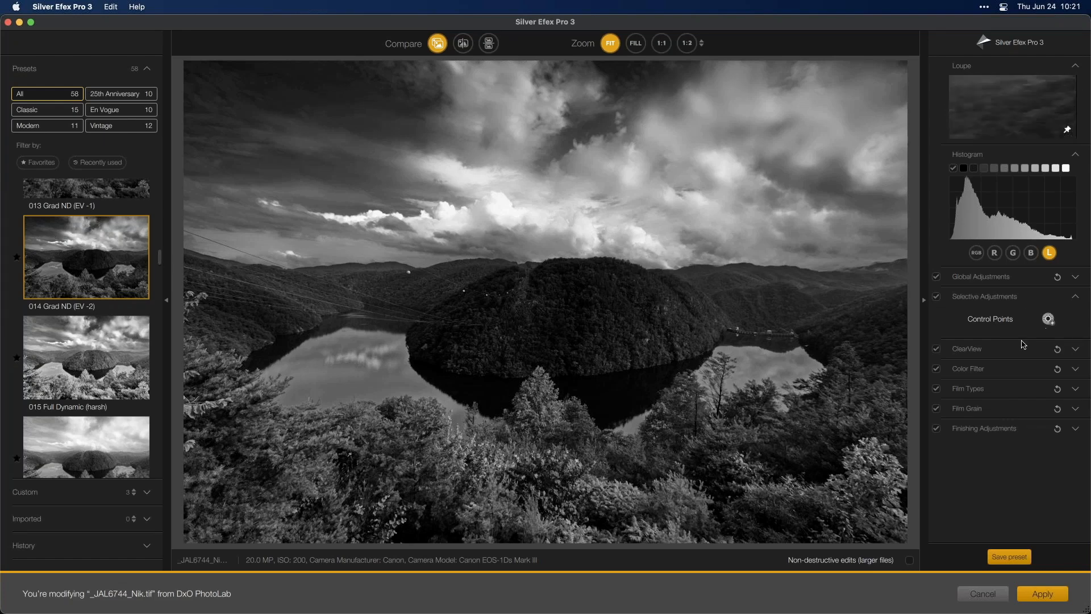
left_click(563, 308)
left_click_drag(646, 340, 680, 329)
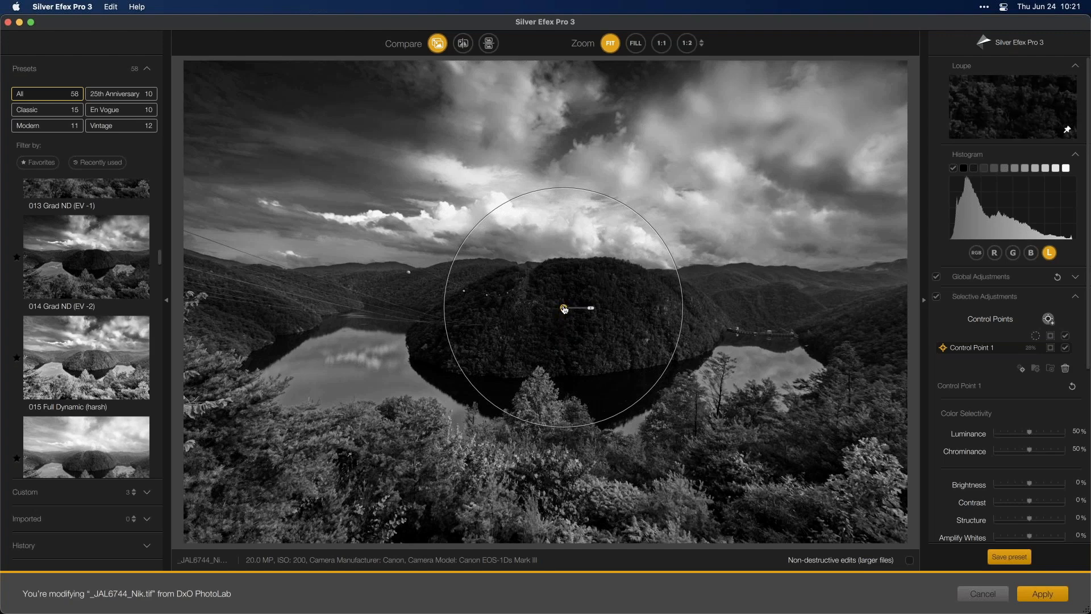
Display the mask of Control Point 1, reposition the point slightly on the hill, and show its Color Selectivity and tone sliders.
left_click(1050, 348)
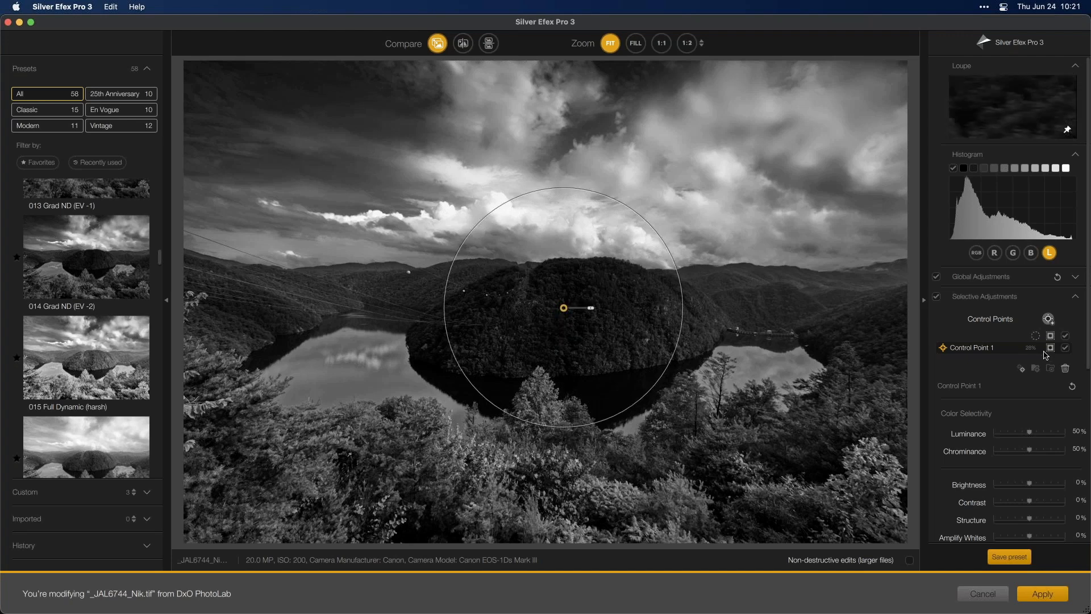
left_click_drag(563, 307, 570, 309)
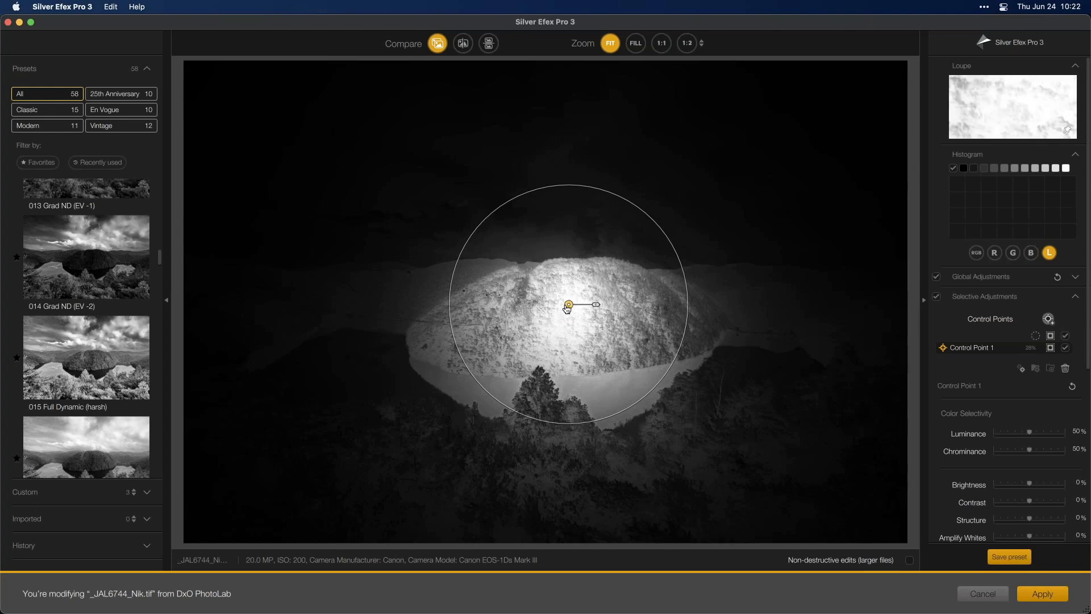
mouse_move(569, 307)
left_mouse_down()
mouse_move(585, 322)
mouse_move(562, 307)
mouse_move(573, 307)
left_mouse_up()
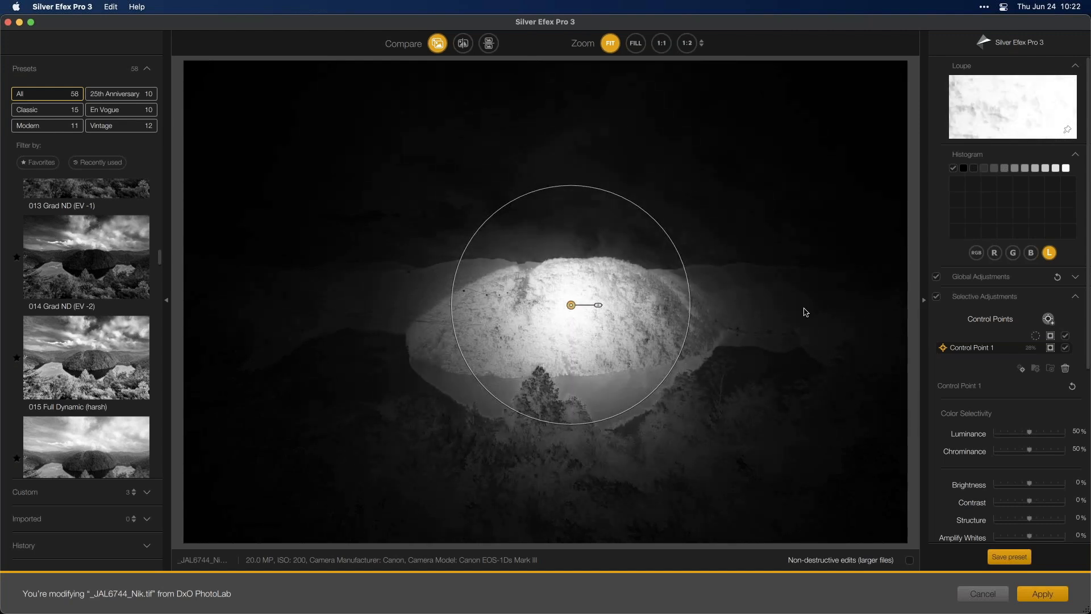
scroll(1008, 409, "down", 2)
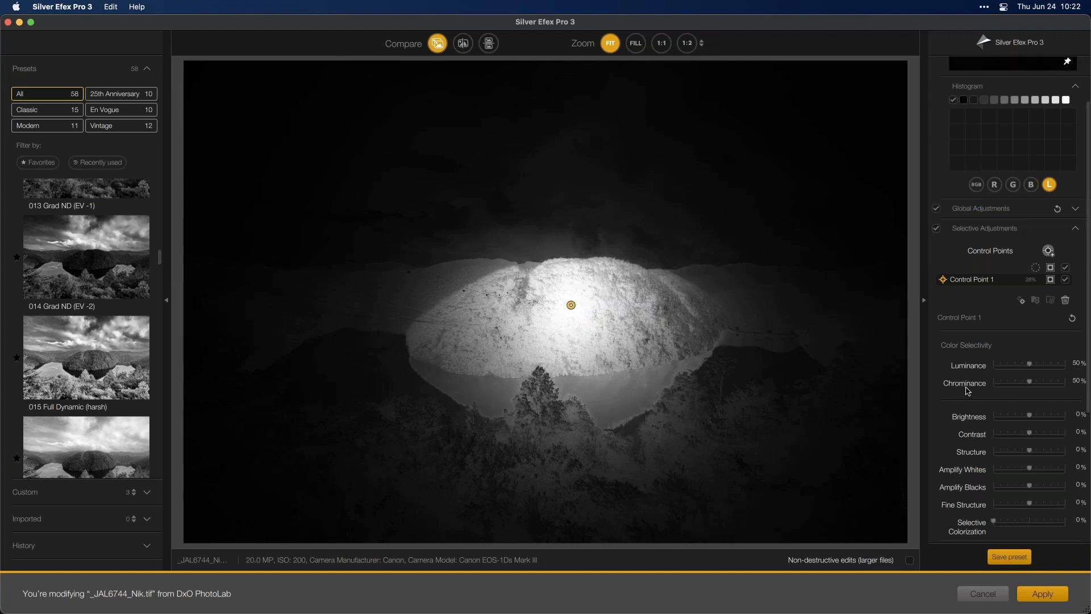
Move Control Point 1 up onto the bright clouds to compare its mask there, and return it to the wooded hill.
mouse_move(571, 305)
left_mouse_down()
mouse_move(580, 313)
mouse_move(580, 303)
left_mouse_up()
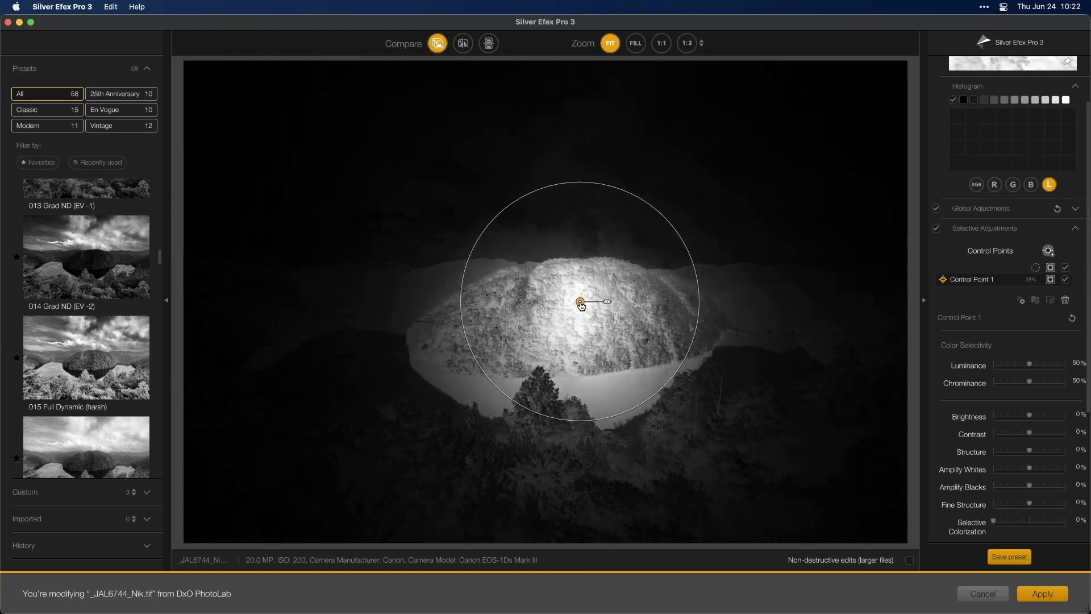
left_click_drag(581, 305, 594, 131)
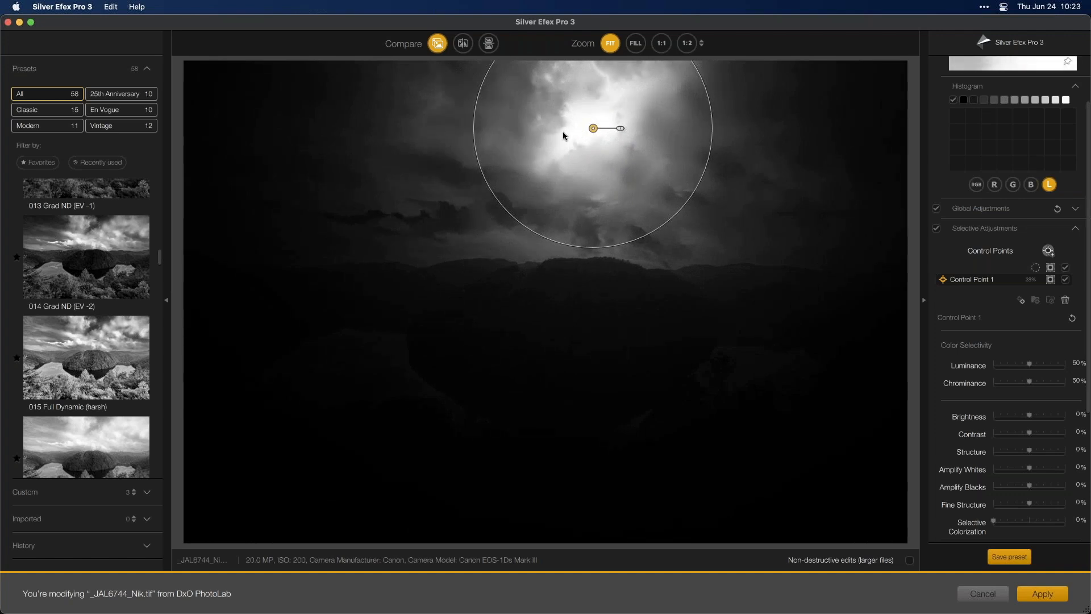
left_click(593, 128)
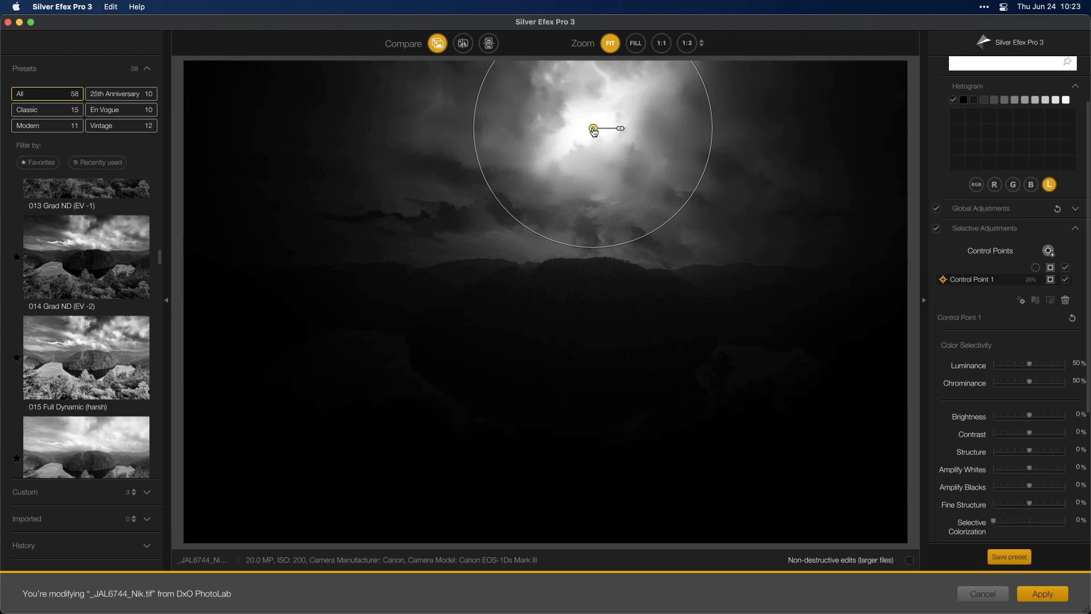
left_click_drag(592, 131, 591, 131)
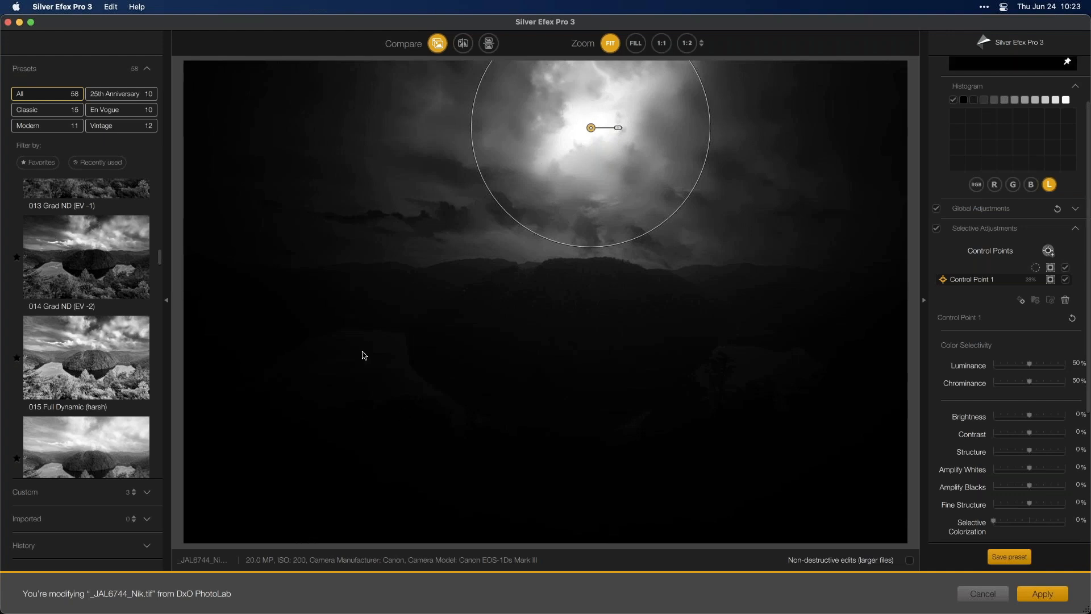
left_click_drag(590, 149, 578, 316)
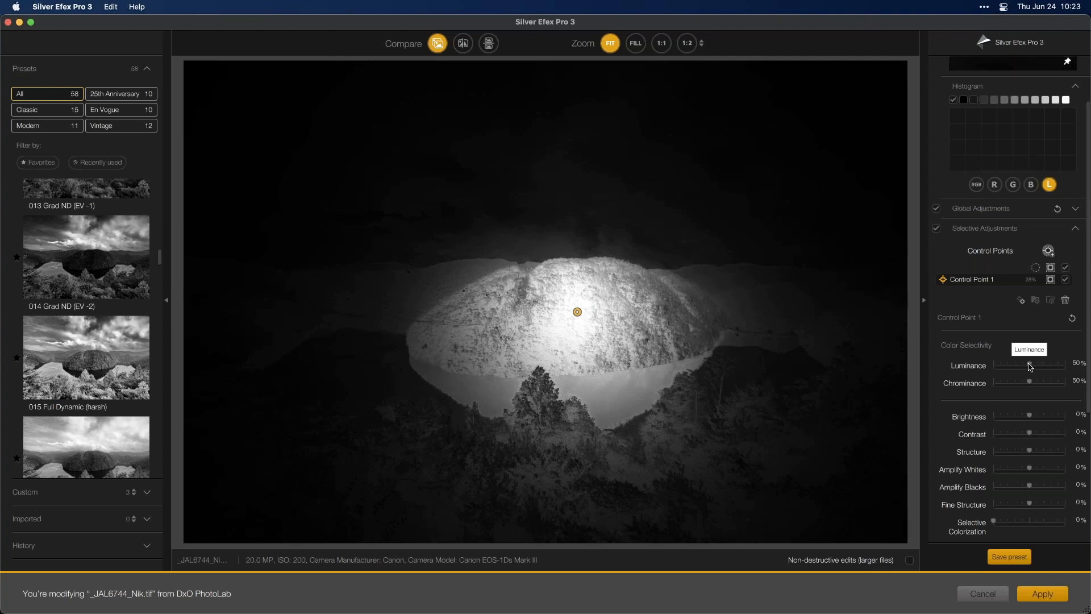
Set Control Point 1's color selectivity to 51% Luminance and 83% Chrominance, and toggle its mask off and on.
left_click_drag(1032, 366, 1045, 367)
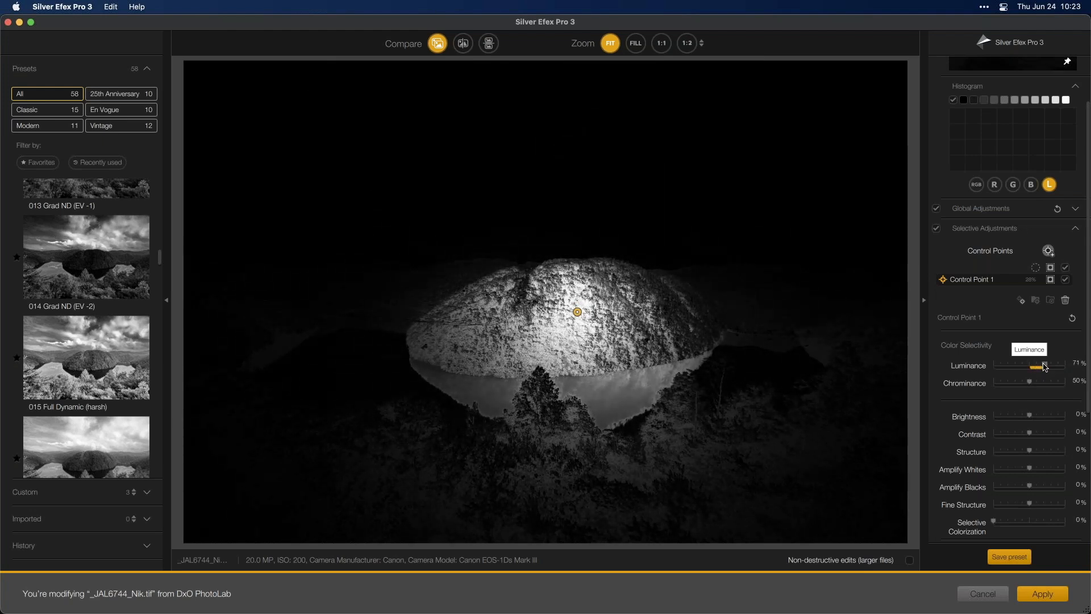
mouse_move(1049, 366)
left_mouse_down()
mouse_move(1031, 366)
mouse_move(1053, 387)
left_mouse_up()
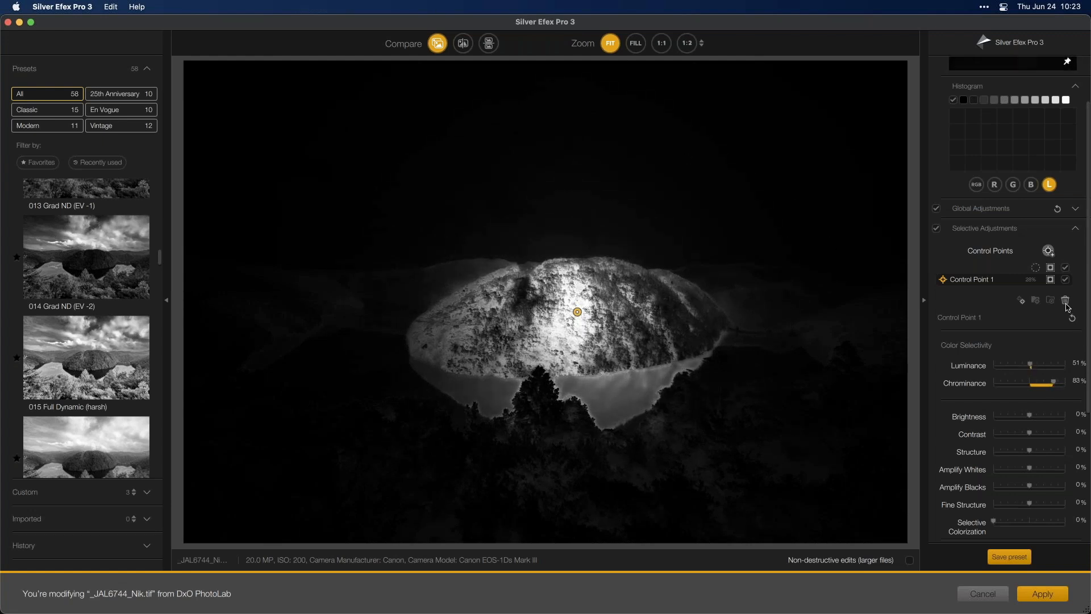
left_click(1051, 279)
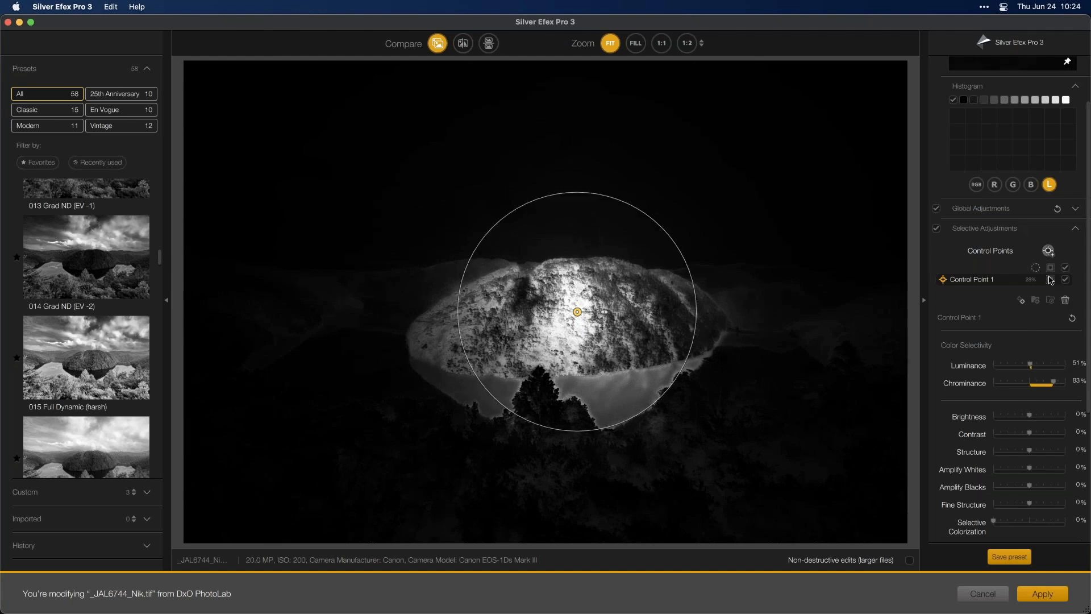
left_click(1050, 280)
left_click(1050, 280)
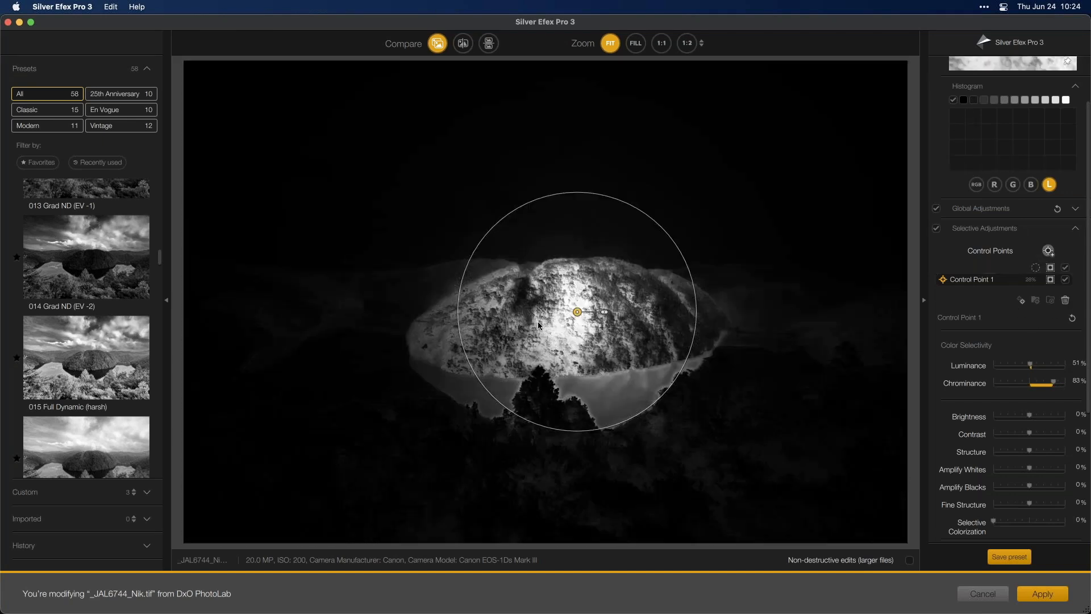
Nudge Control Point 1 on the hill, set its Luminance and Chrominance selectivity to 0%, and shrink its circle to 21%.
left_click_drag(577, 312, 577, 316)
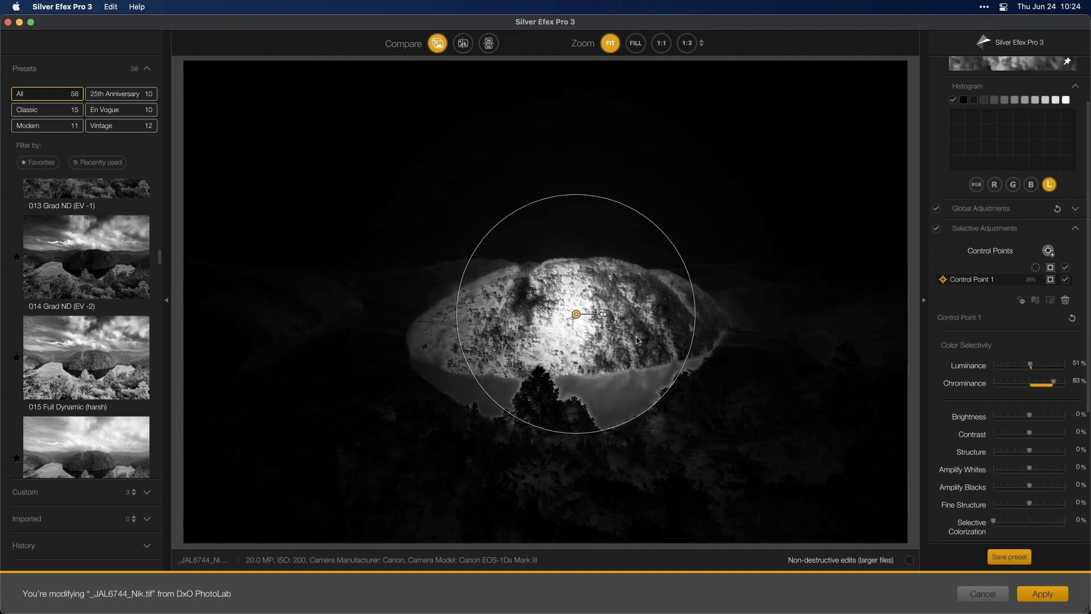
left_click_drag(1053, 382, 993, 384)
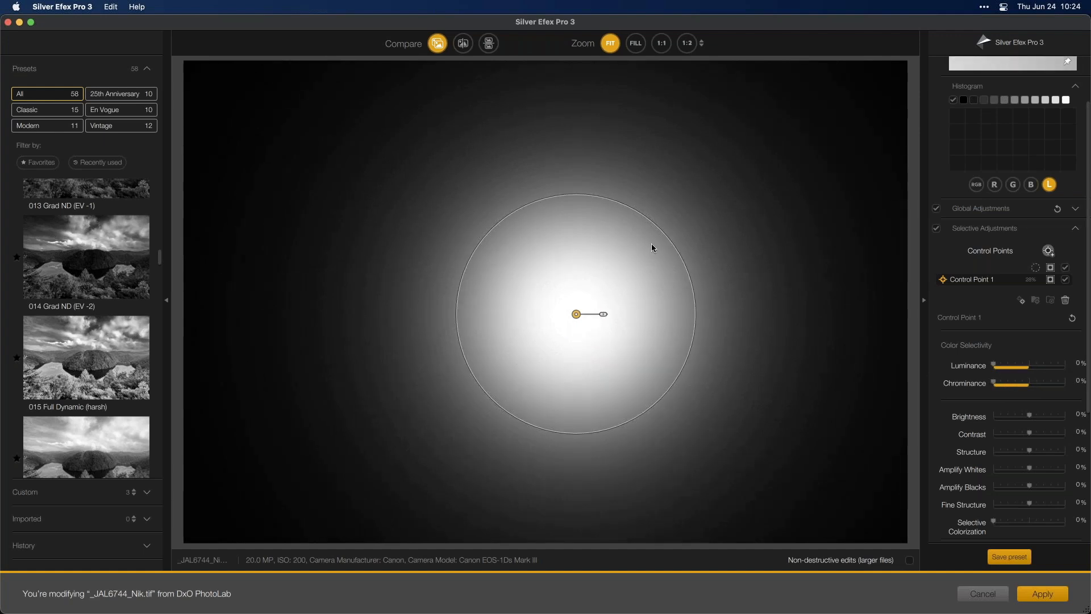
left_click_drag(658, 225, 640, 251)
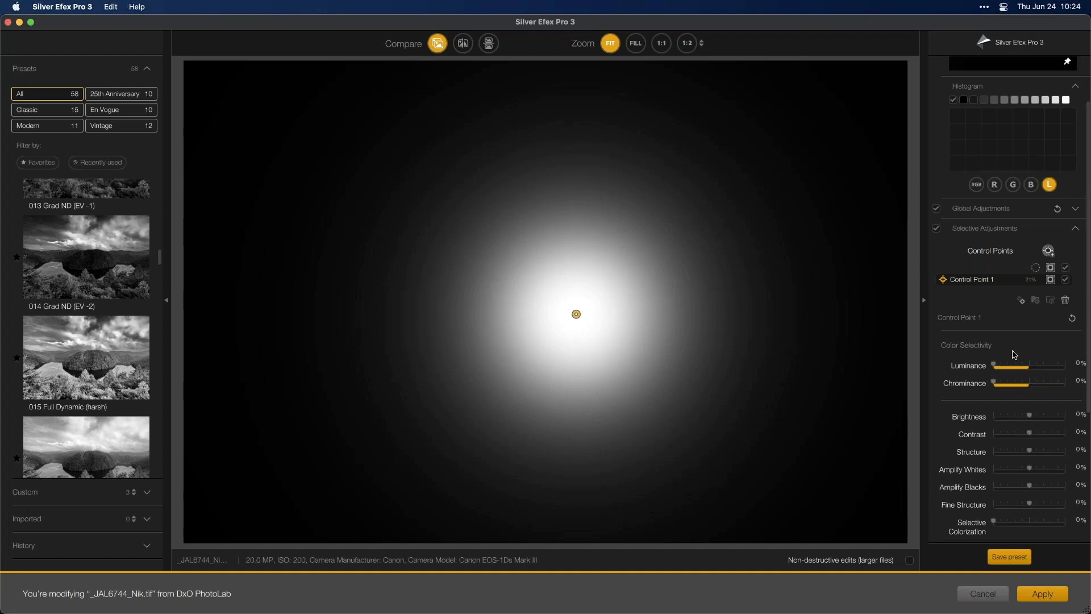
mouse_move(575, 317)
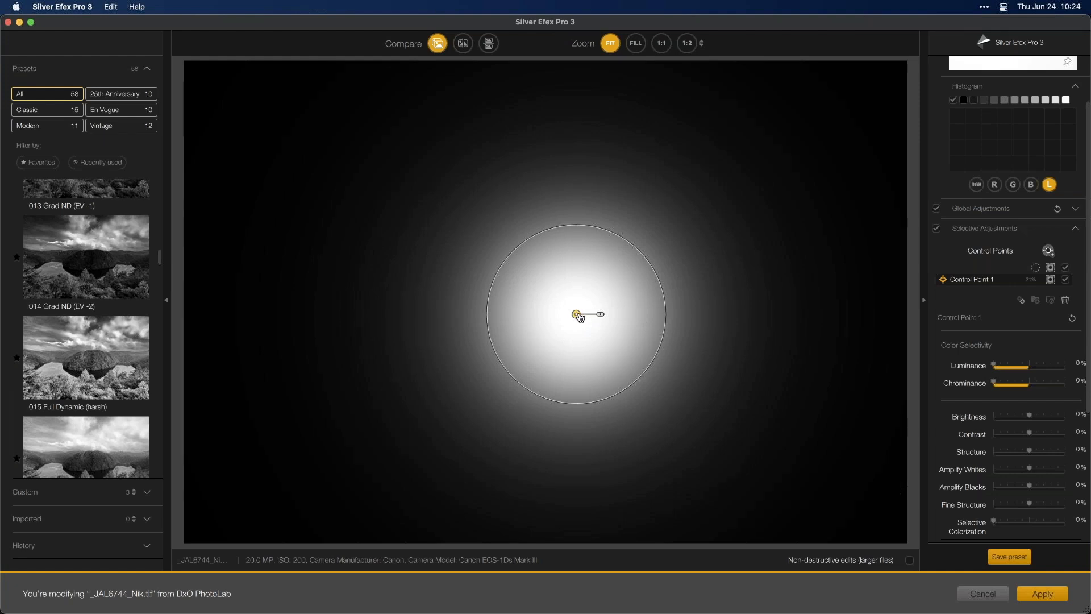
Hide the mask and set Control Point 1 to 40% Luminance selectivity, 30% Chrominance selectivity and 40% Brightness.
left_click_drag(993, 365, 1032, 369)
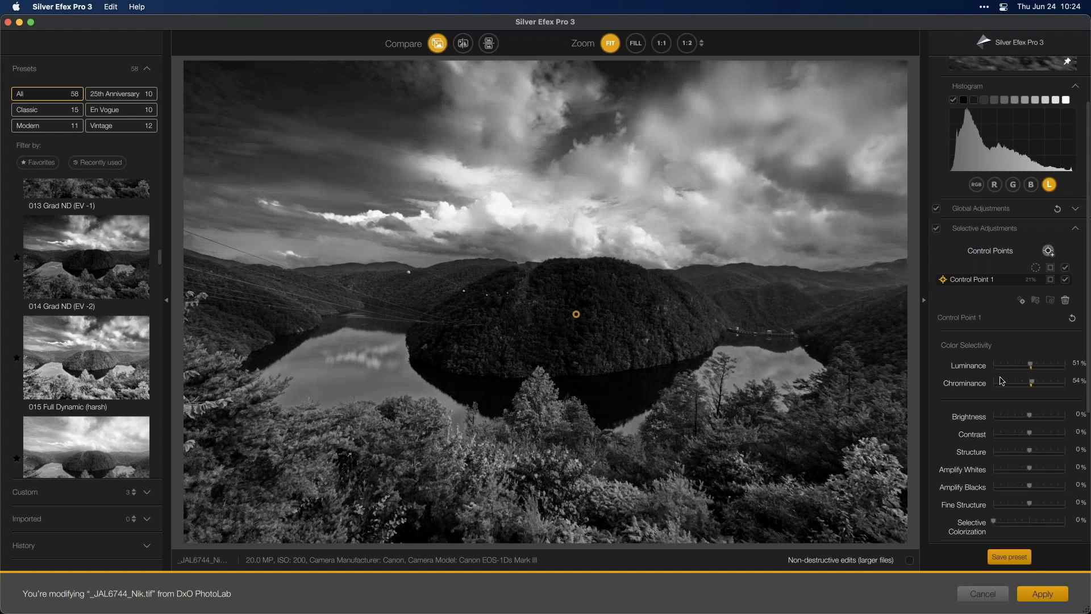
left_click_drag(1032, 417, 1042, 419)
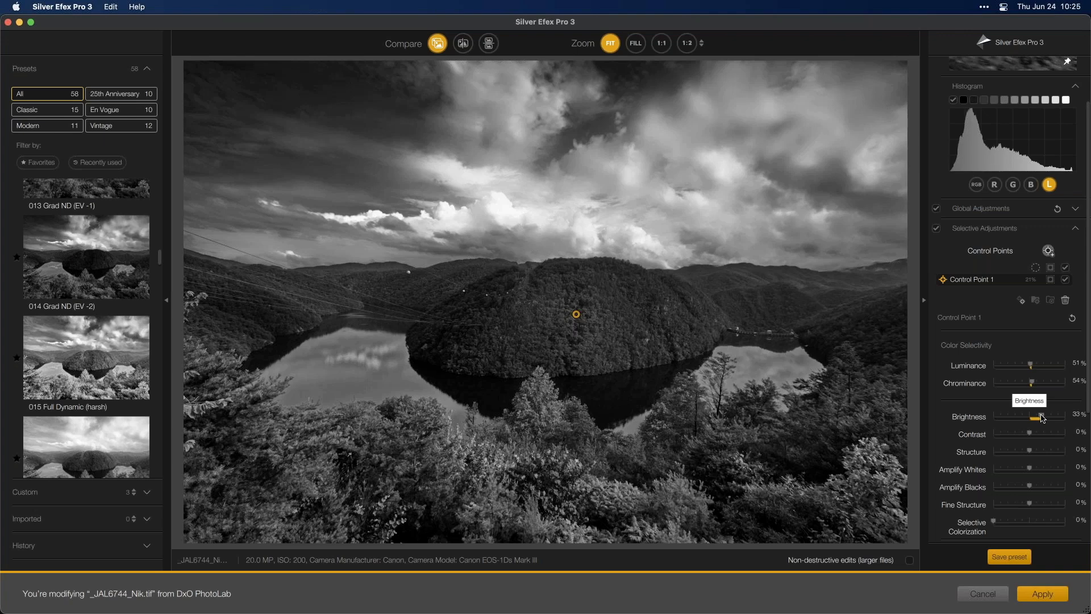
left_click_drag(1043, 417, 1044, 418)
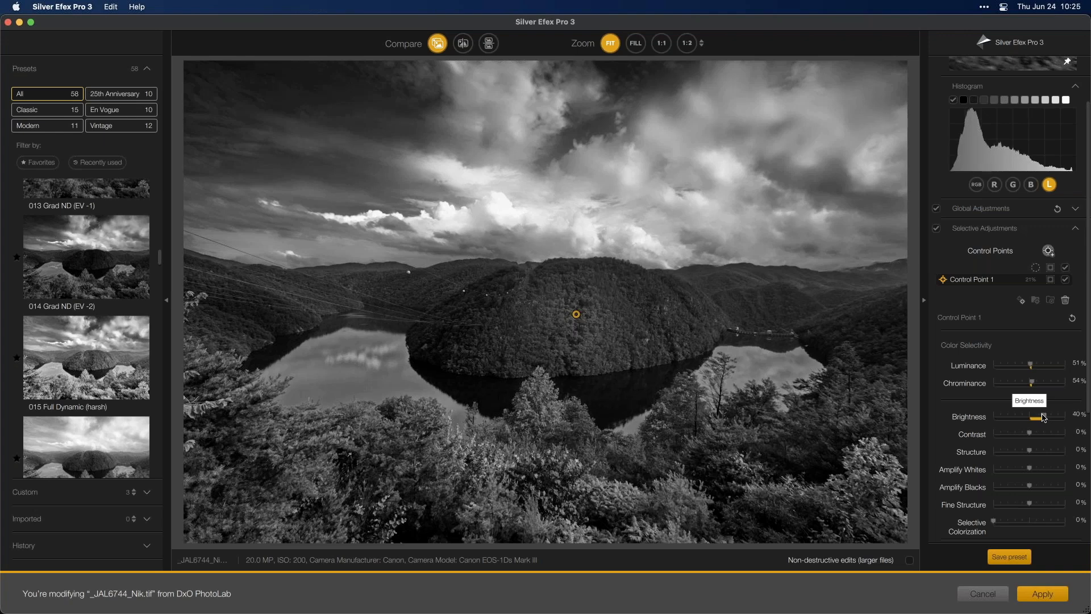
mouse_move(1031, 383)
left_mouse_down()
mouse_move(1016, 387)
mouse_move(1041, 368)
mouse_move(1025, 368)
left_mouse_up()
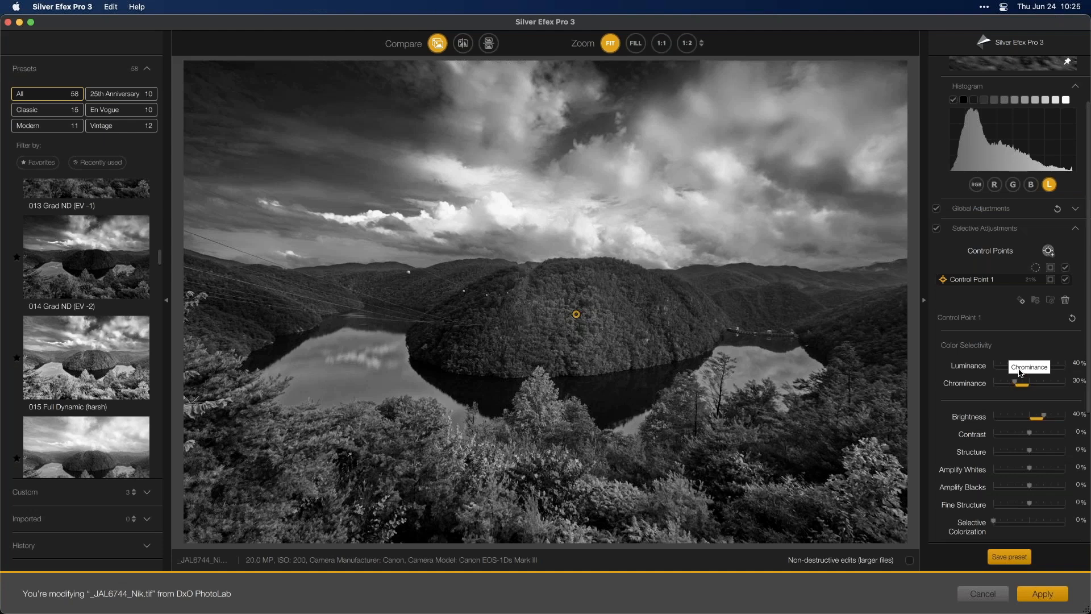
Expand the Global Adjustments and look through their brightness, contrast, structure and tonality controls alongside the Selective Adjustments.
left_click(1077, 213)
scroll(975, 251, "down", 5)
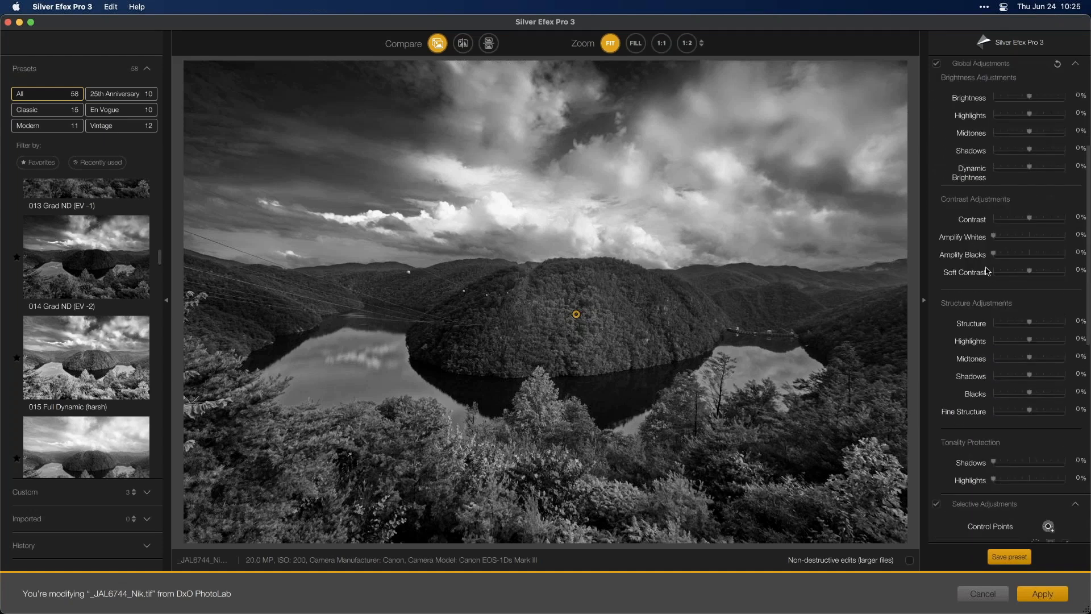
scroll(988, 276, "down", 5)
scroll(990, 276, "down", 2)
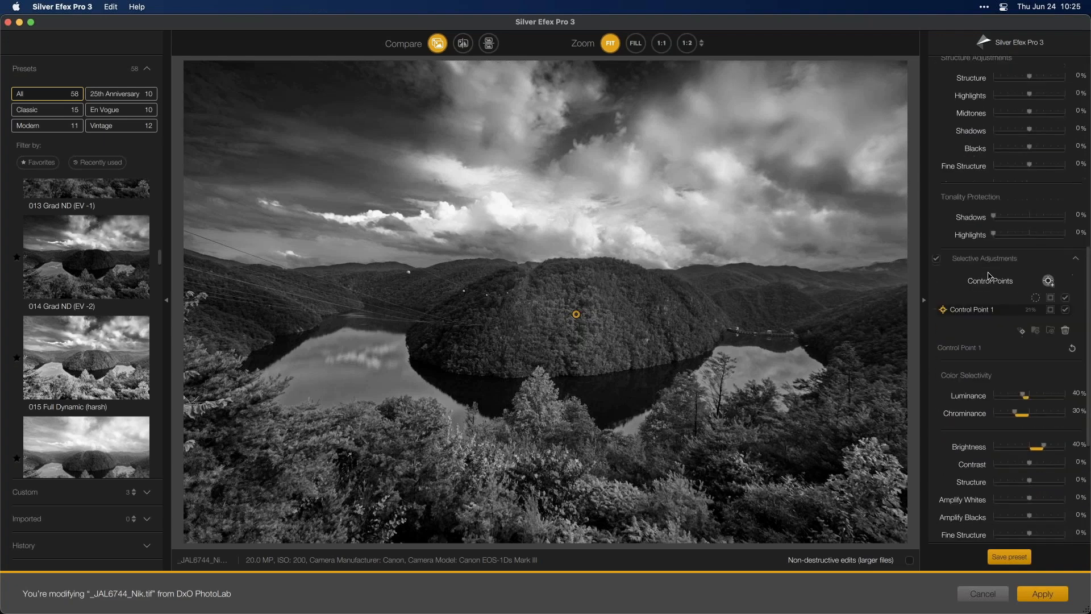
scroll(1006, 280, "down", 3)
scroll(1006, 280, "down", 1)
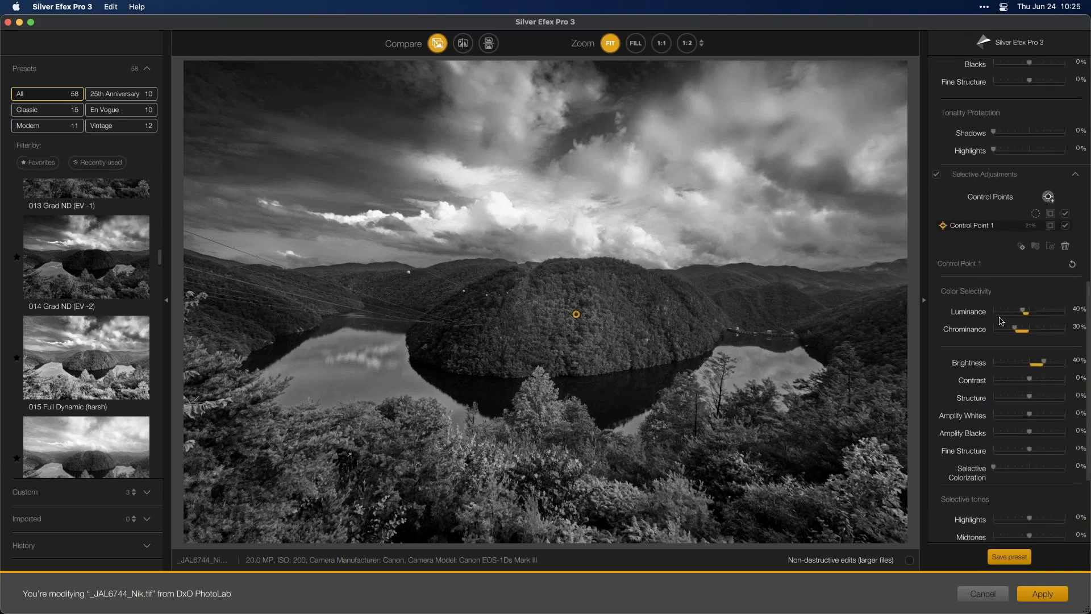
scroll(996, 270, "up", 10)
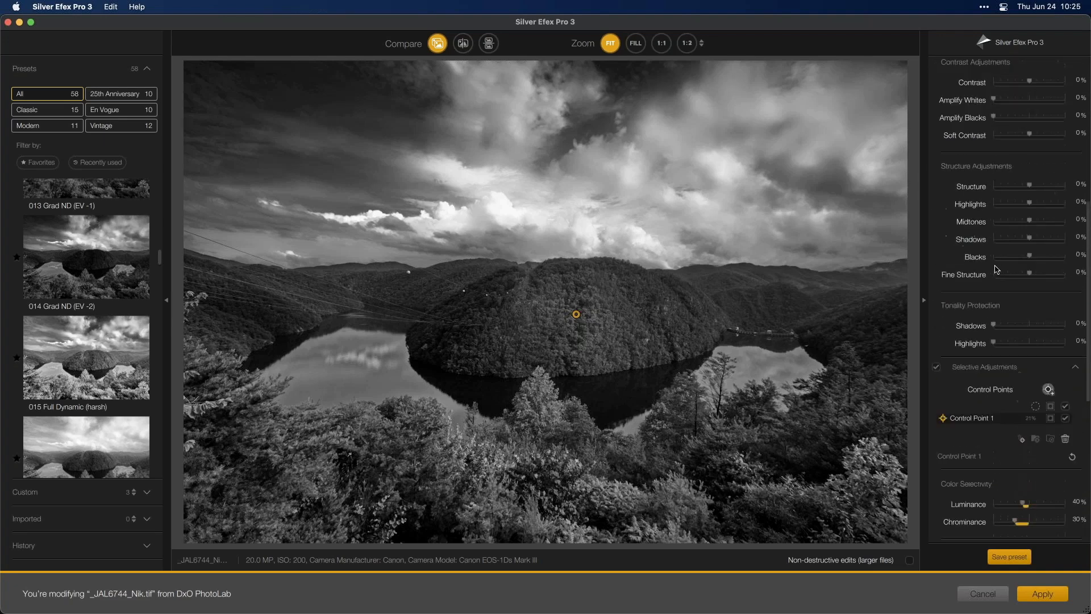
scroll(989, 398, "down", 14)
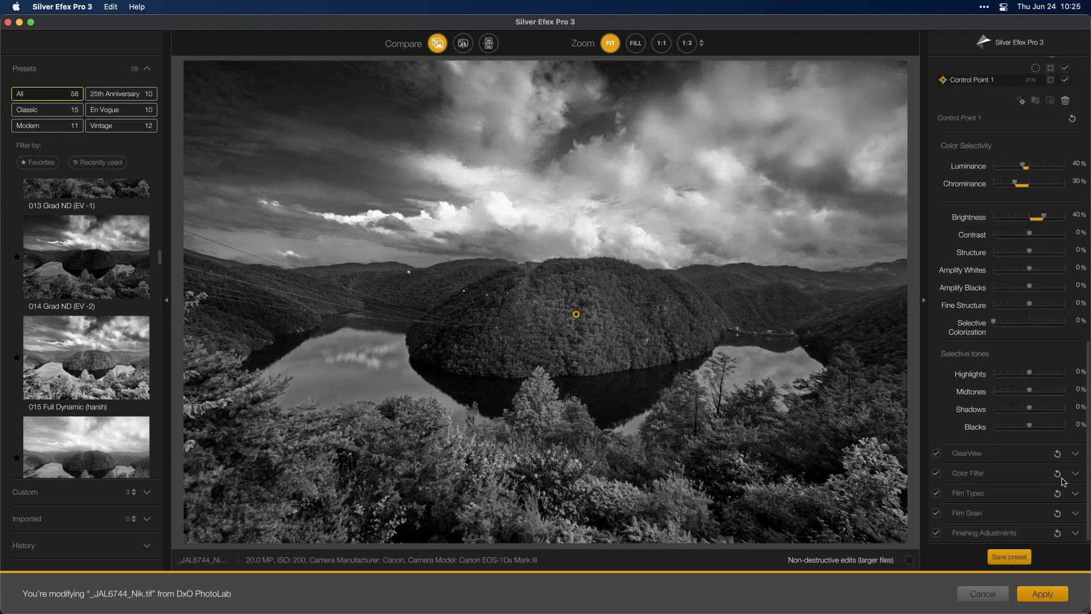
Expand Film Types and Finishing Adjustments and review the grain, color sensitivity, curve, toning, vignette and border options.
left_click(1075, 493)
scroll(1000, 454, "down", 6)
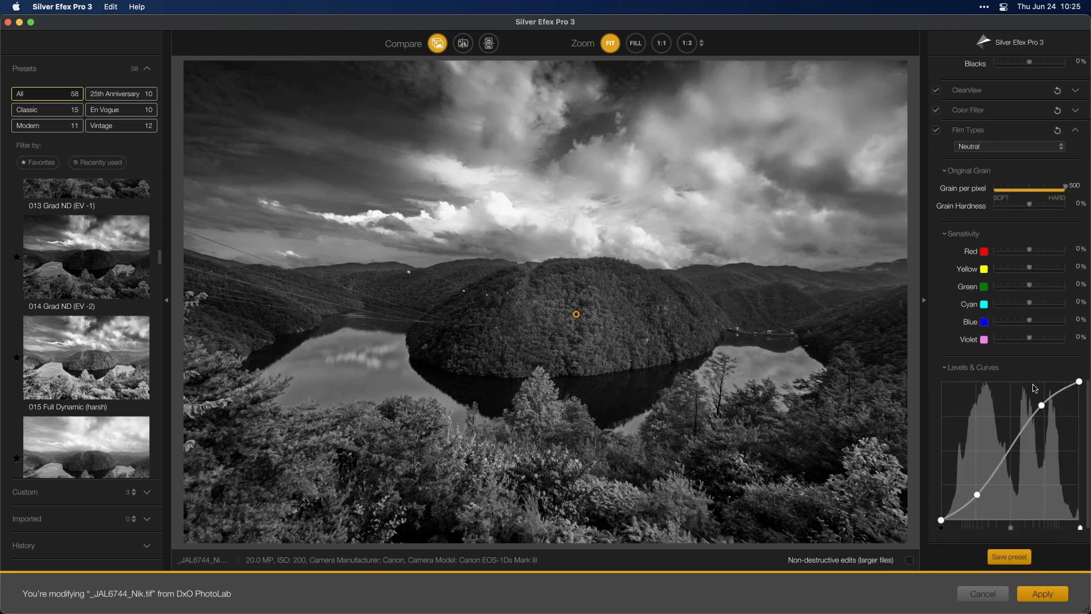
scroll(1031, 385, "down", 2)
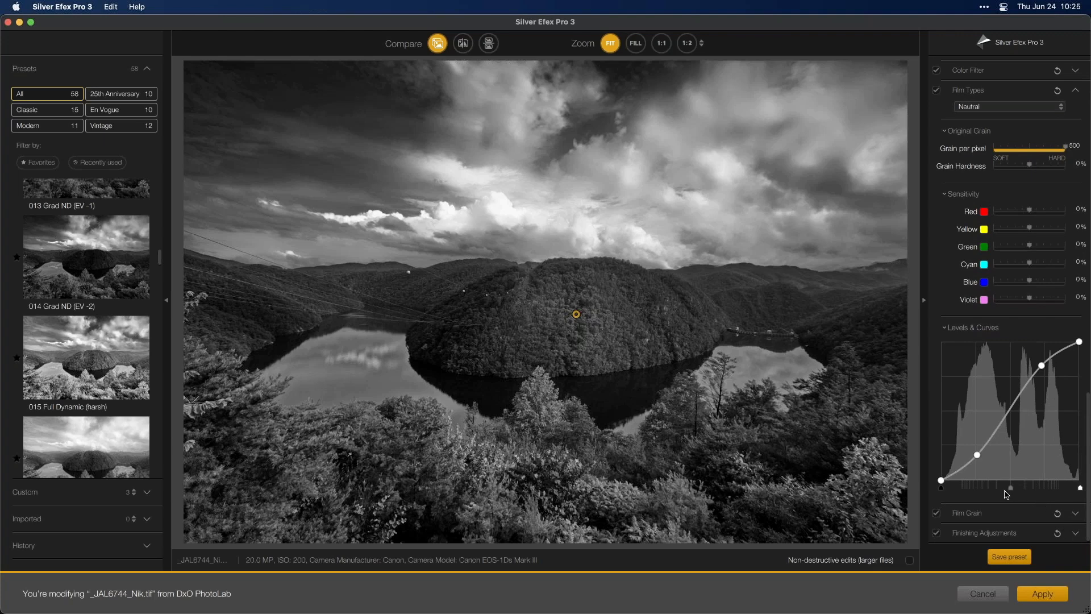
left_click(1076, 534)
scroll(1062, 535, "down", 5)
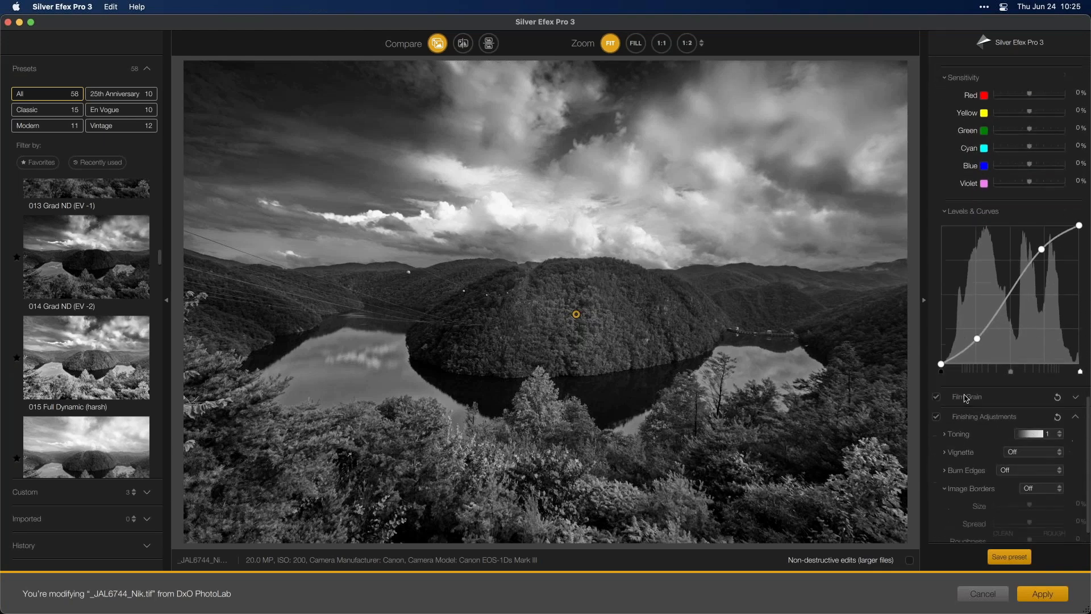
scroll(974, 335, "up", 15)
scroll(974, 335, "up", 3)
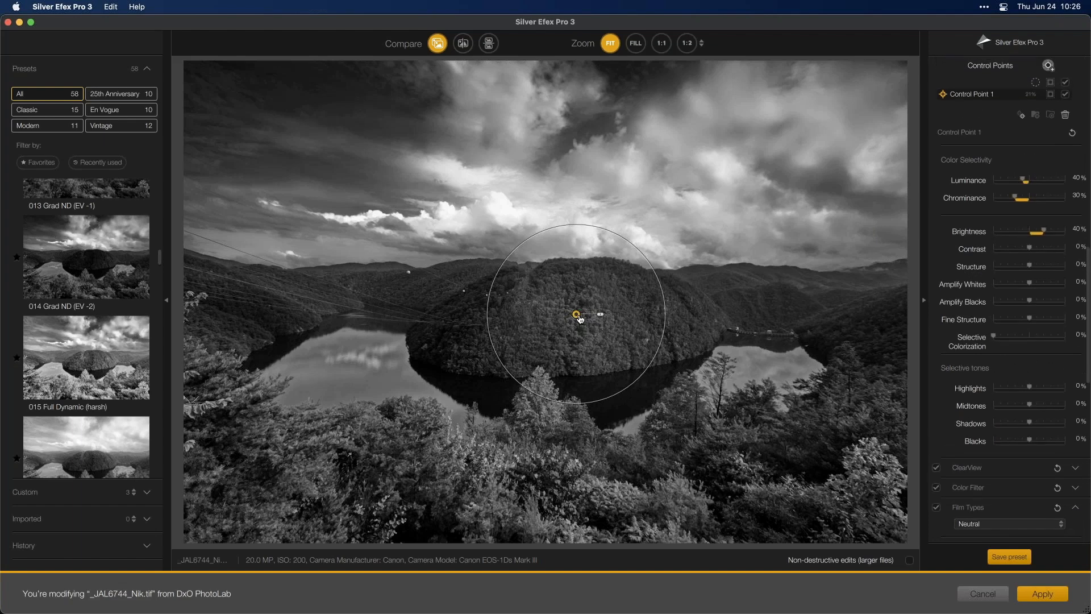
Apply the black-and-white conversion, return to DxO PhotoLab, and clear the corrections search to show the light adjustments.
left_click(1042, 594)
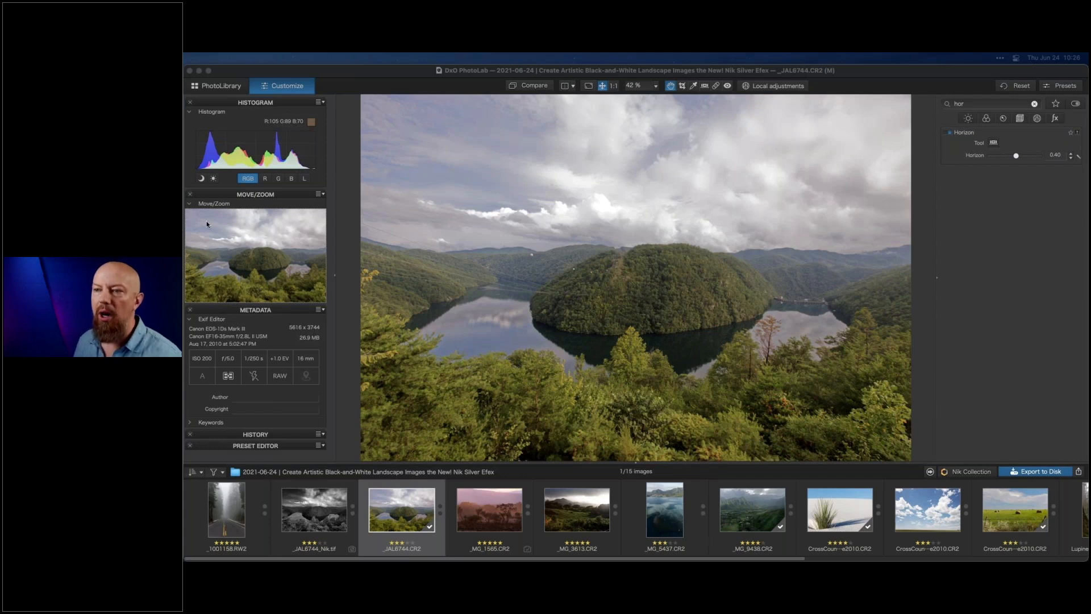
left_click(208, 180)
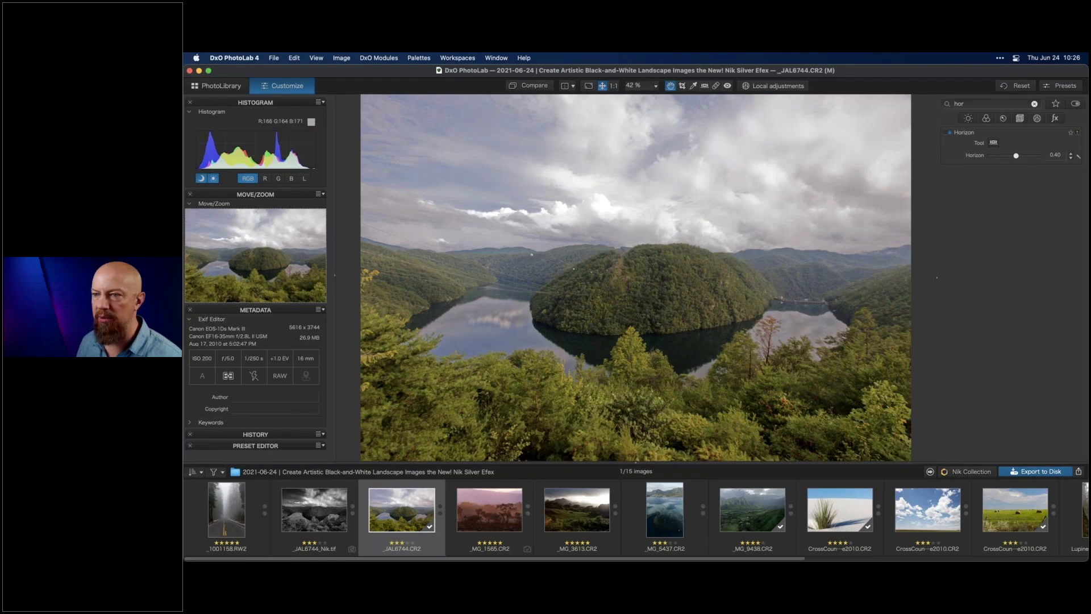
left_click(1035, 104)
mouse_move(1014, 157)
left_mouse_down()
mouse_move(1037, 158)
mouse_move(989, 161)
mouse_move(1015, 162)
left_mouse_up()
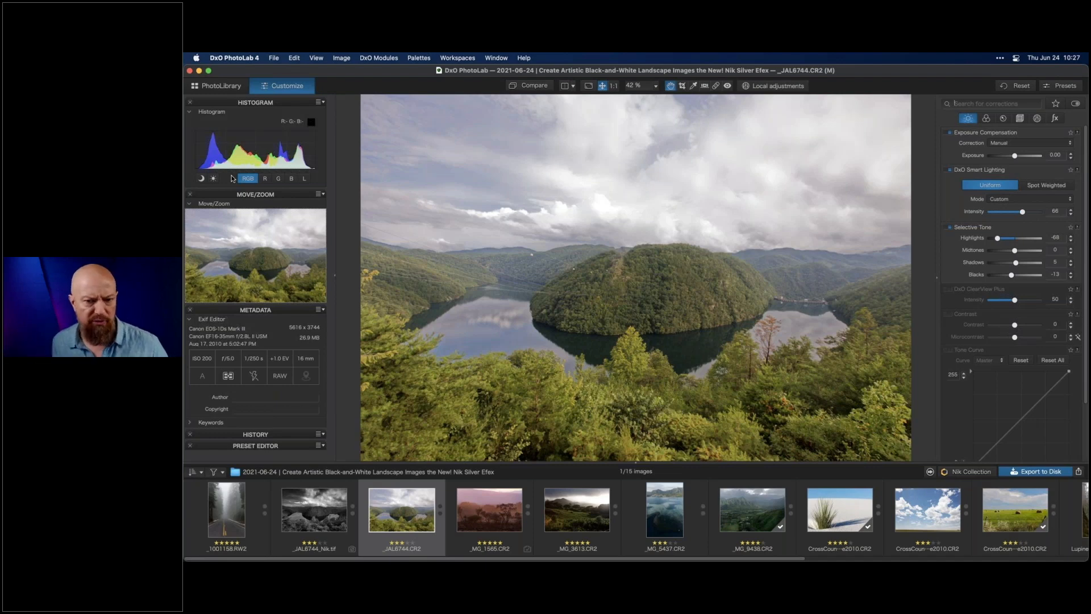
mouse_move(183, 52)
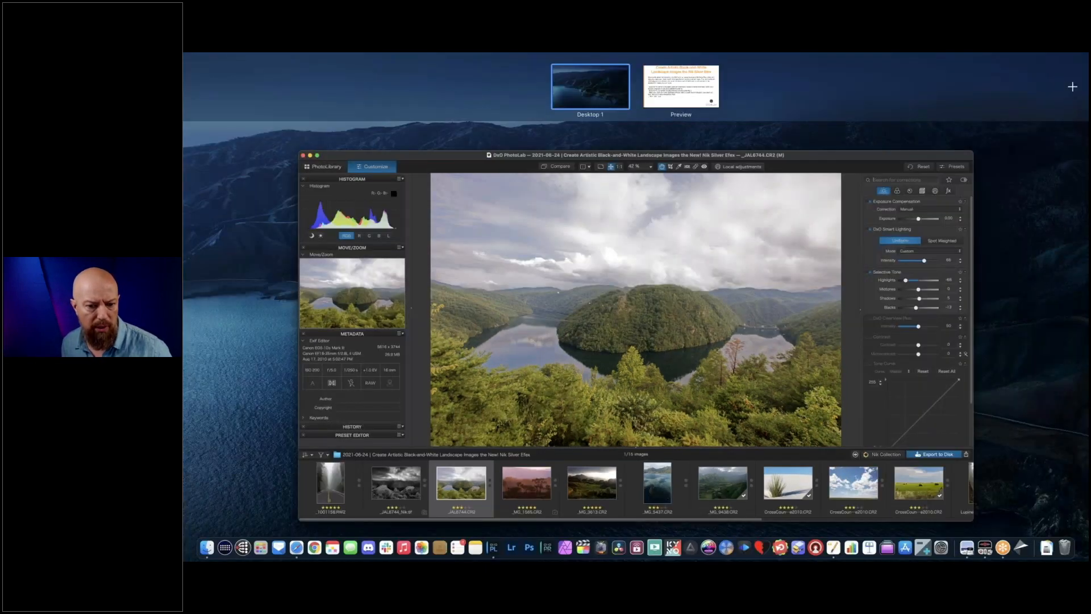
key("Escape")
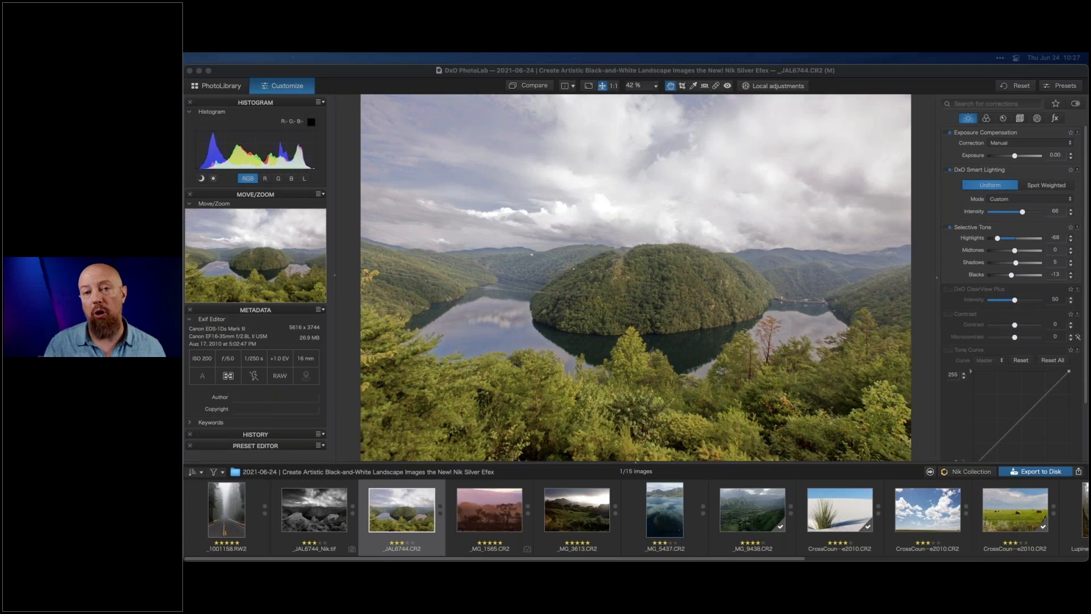
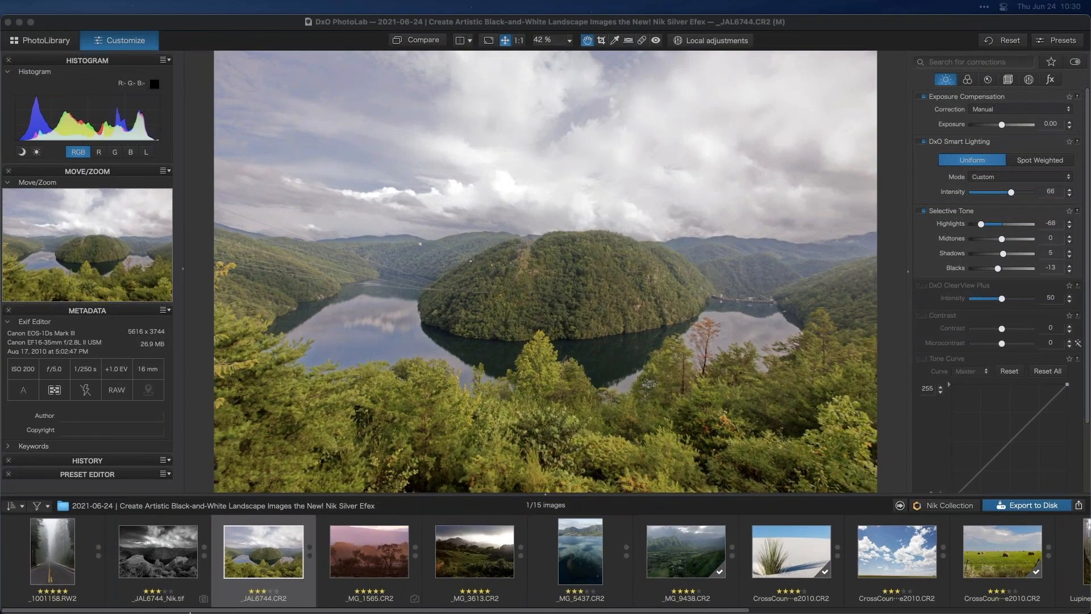
Select the Vietnam desert photo with orange sand dunes at the end of the filmstrip.
left_click_drag(189, 613, 596, 603)
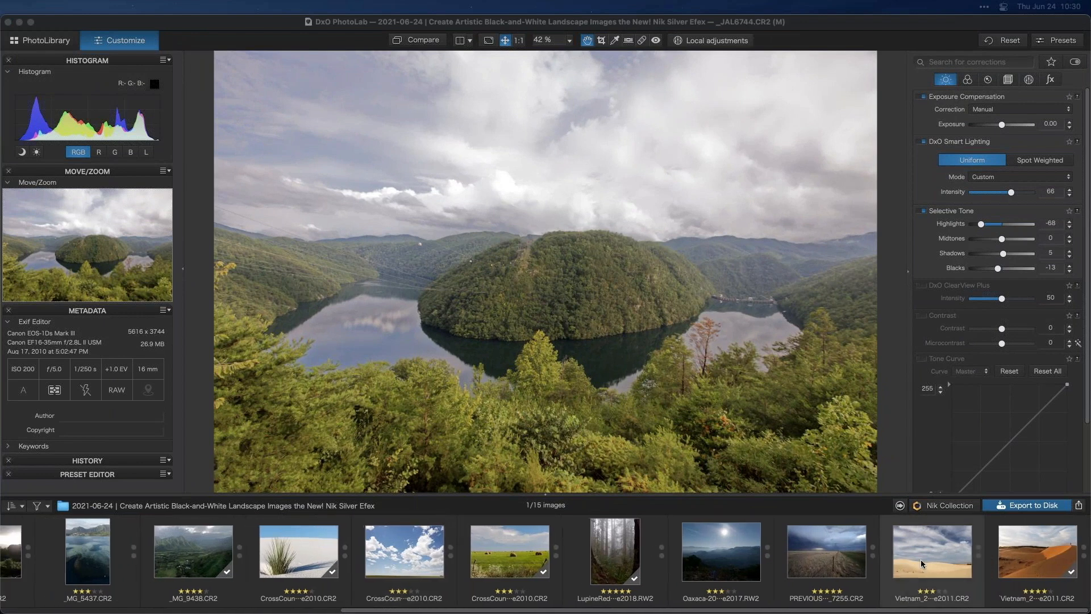
left_click(1055, 557)
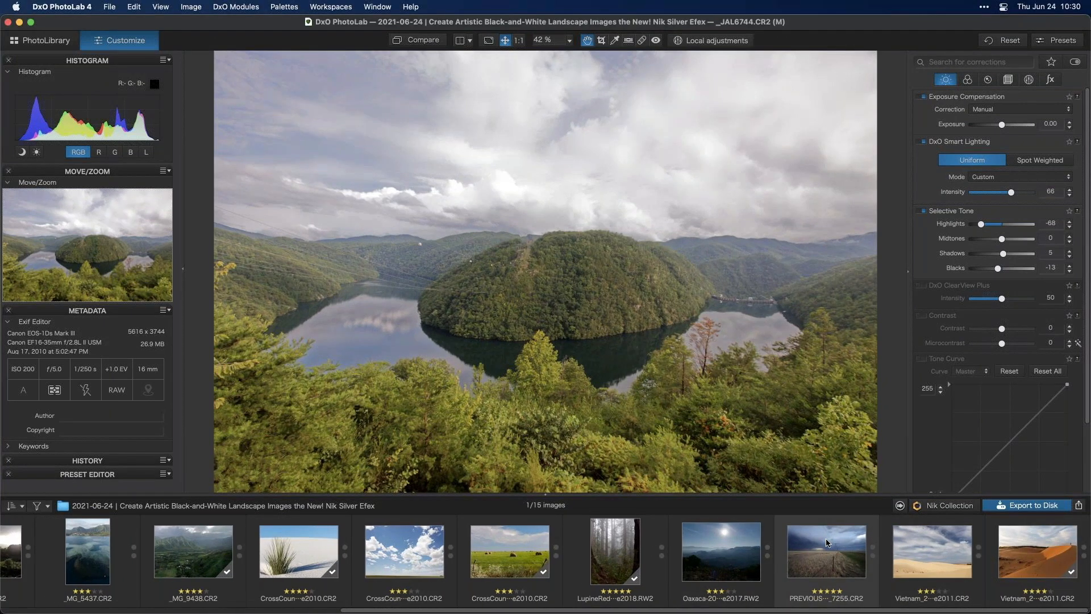
left_click(1029, 540)
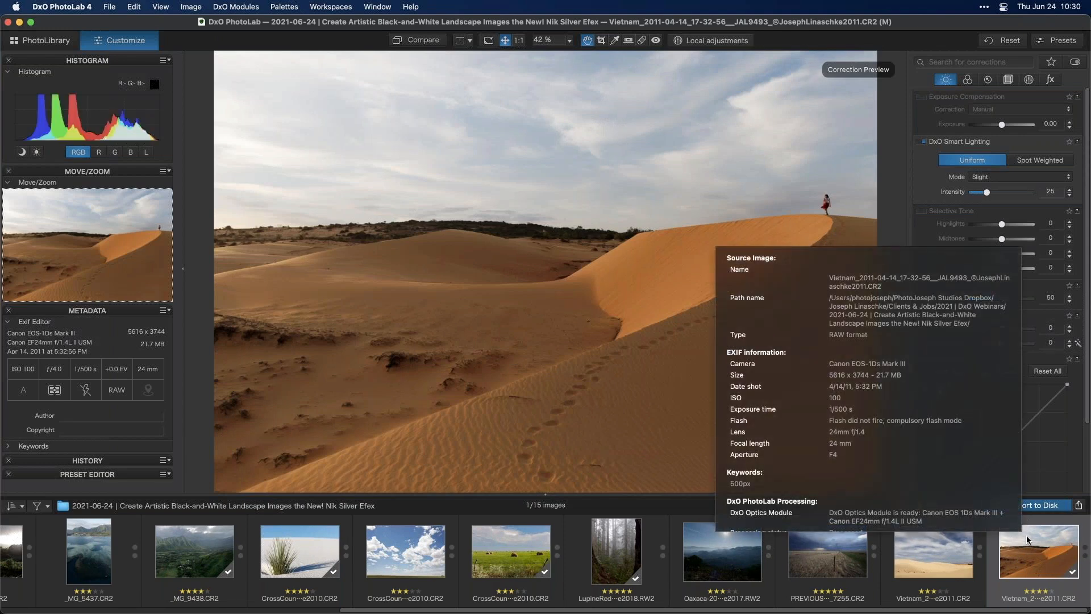
key("ctrl+Up")
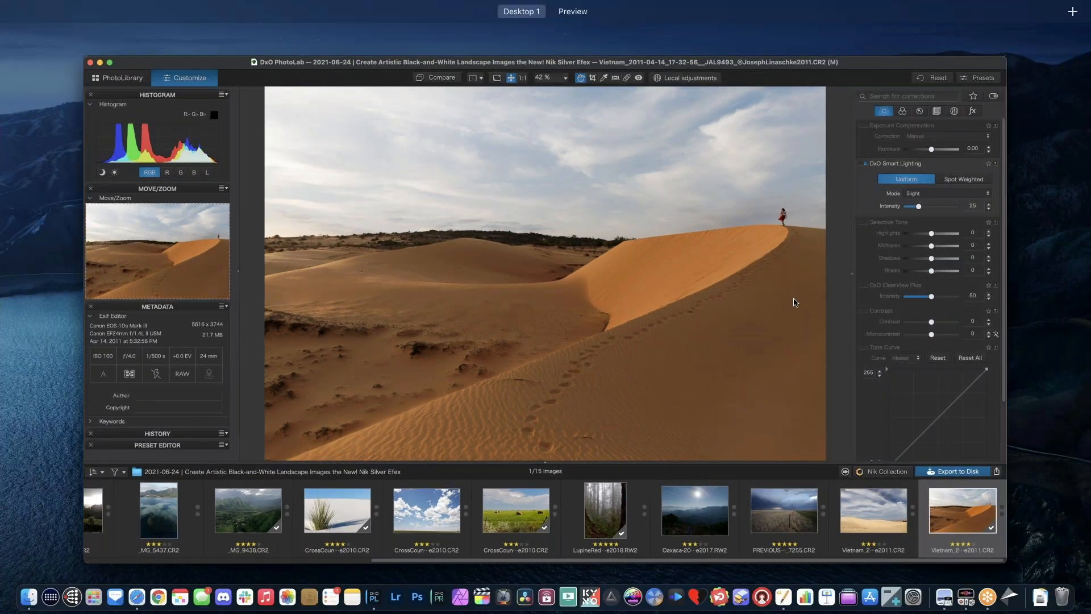
left_click(792, 301)
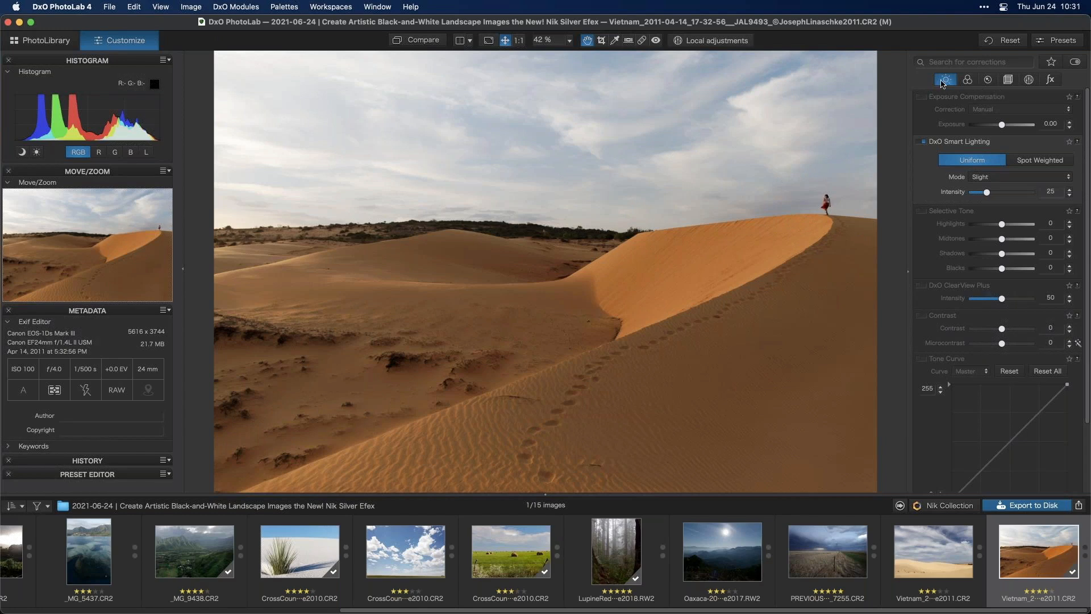
List only the active corrections, turn off Repair for the dune photo, and inspect the sunlit dune and figure at 100% zoom.
left_click(1075, 62)
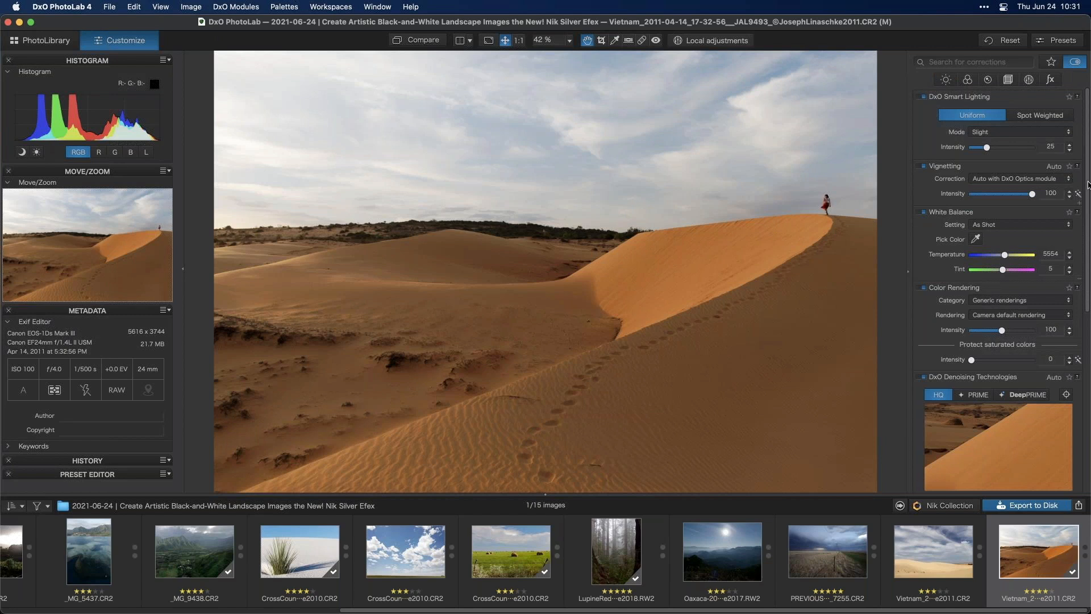
scroll(1087, 197, "down", 1)
left_click_drag(1087, 198, 1076, 299)
scroll(1076, 299, "down", 5)
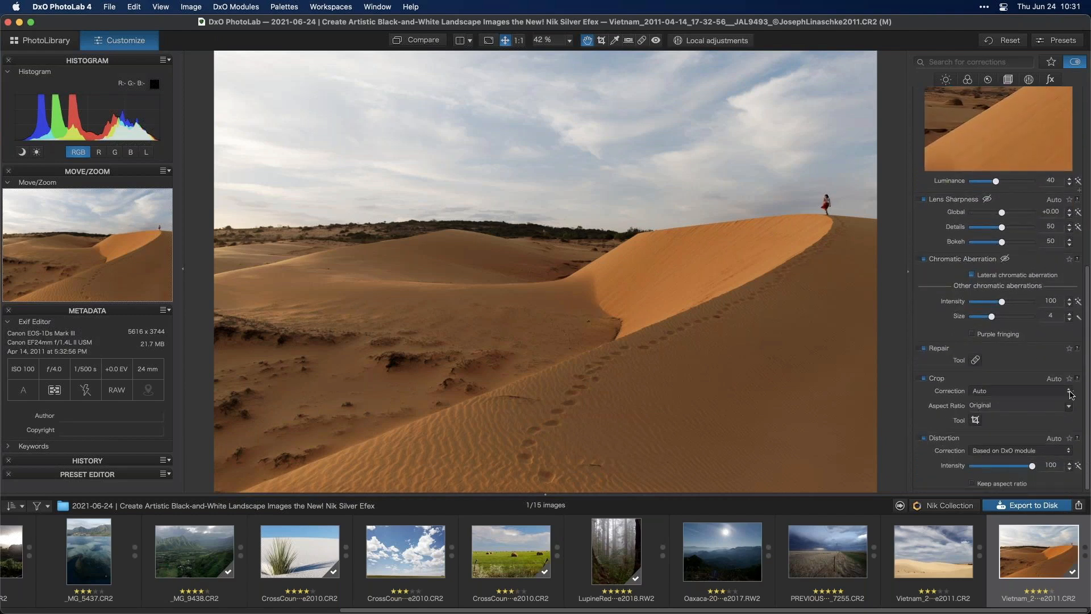
left_click(924, 349)
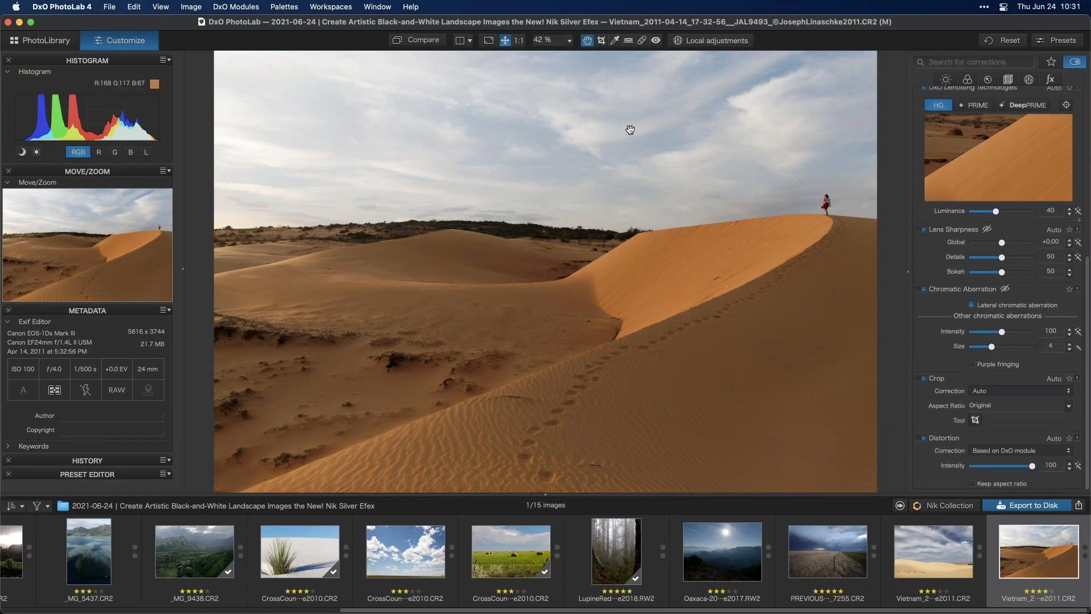
left_click(518, 41)
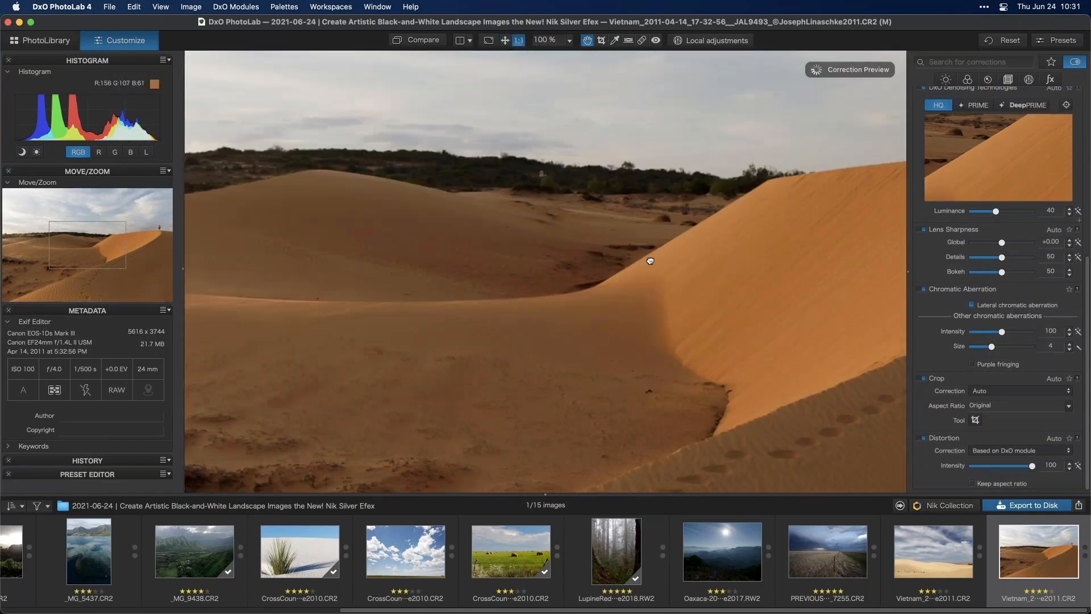
scroll(463, 273, "right", 10)
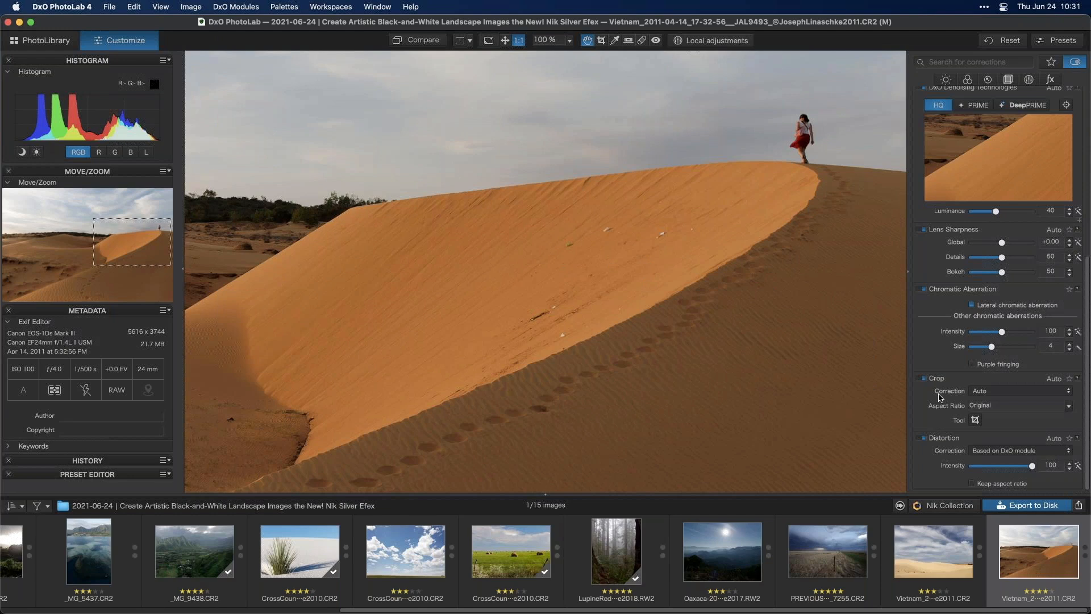
Show the detail corrections, toggle Repair to compare the dune's debris removal, leave it enabled, and fit the photo to view.
left_click(1077, 62)
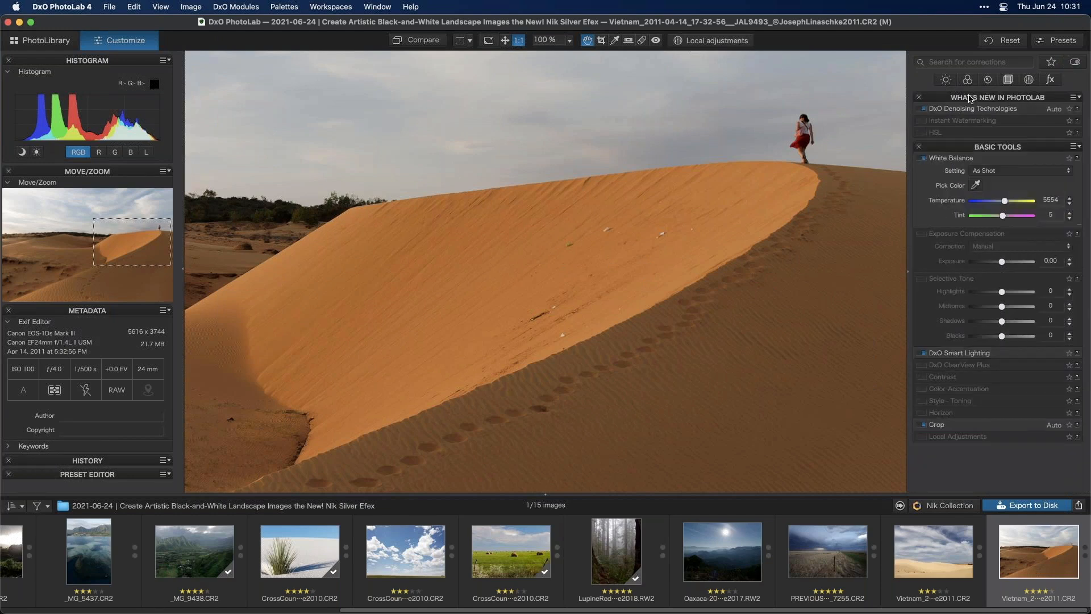
left_click(988, 80)
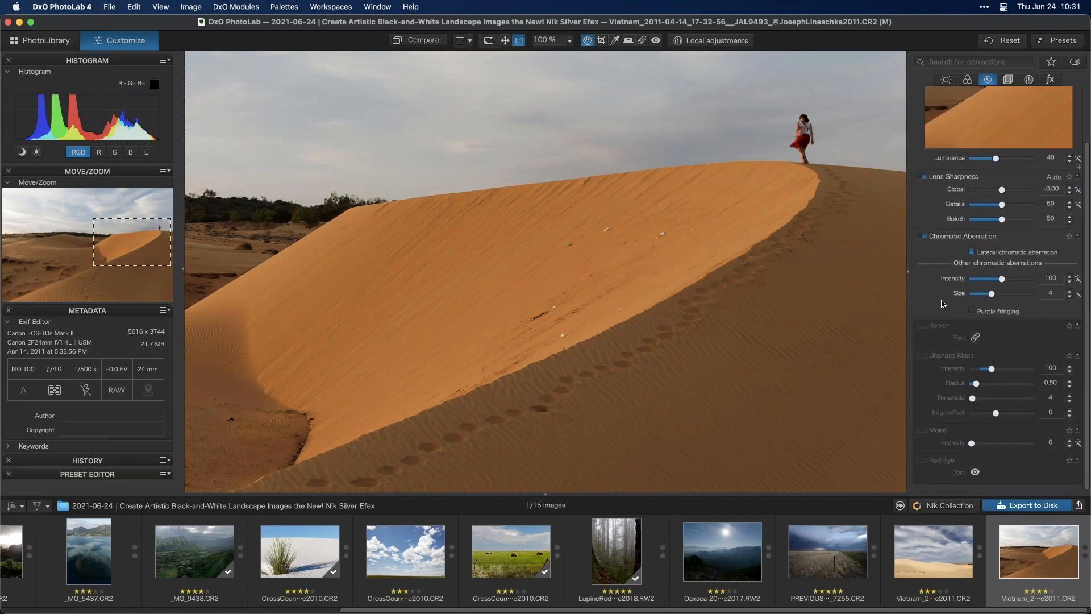
left_click(923, 331)
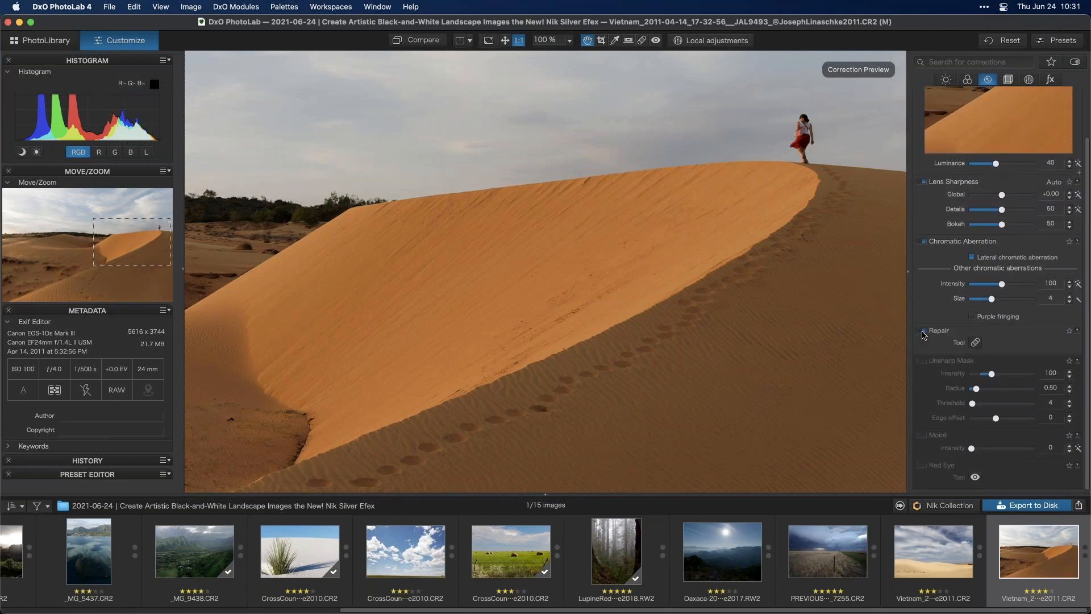
left_click(923, 331)
left_click(923, 332)
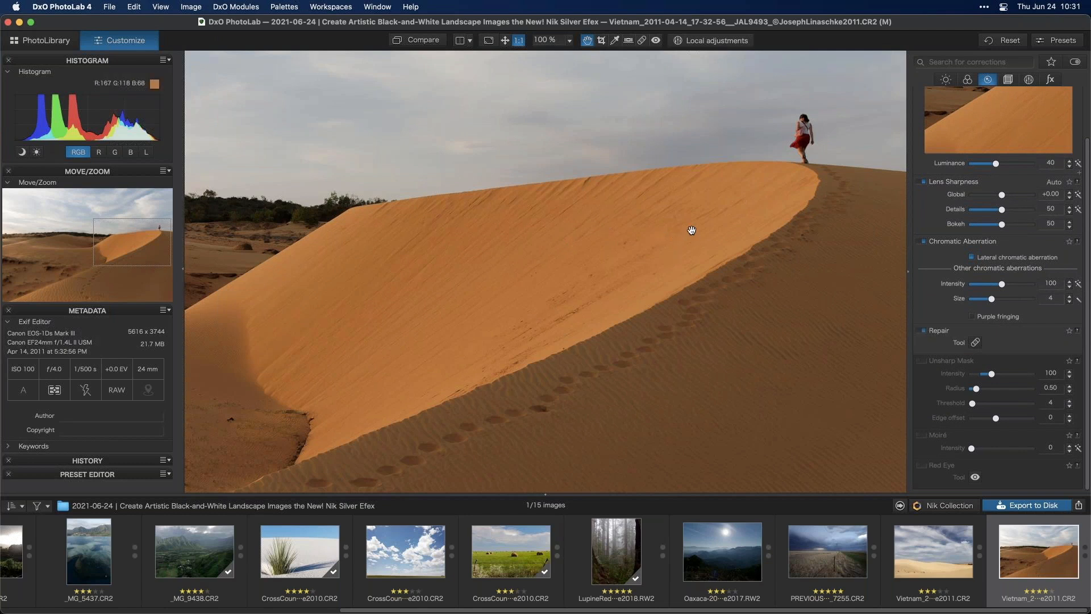
left_click(504, 41)
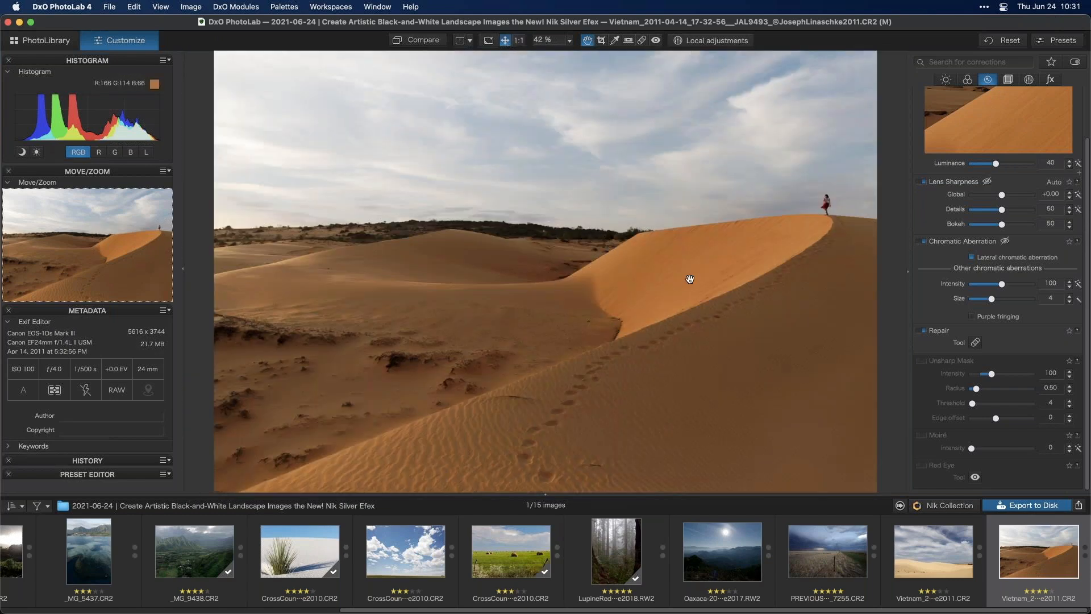
Open the dune photo in Silver Efex Pro 3 through the Nik Collection plugin selector.
left_click(946, 507)
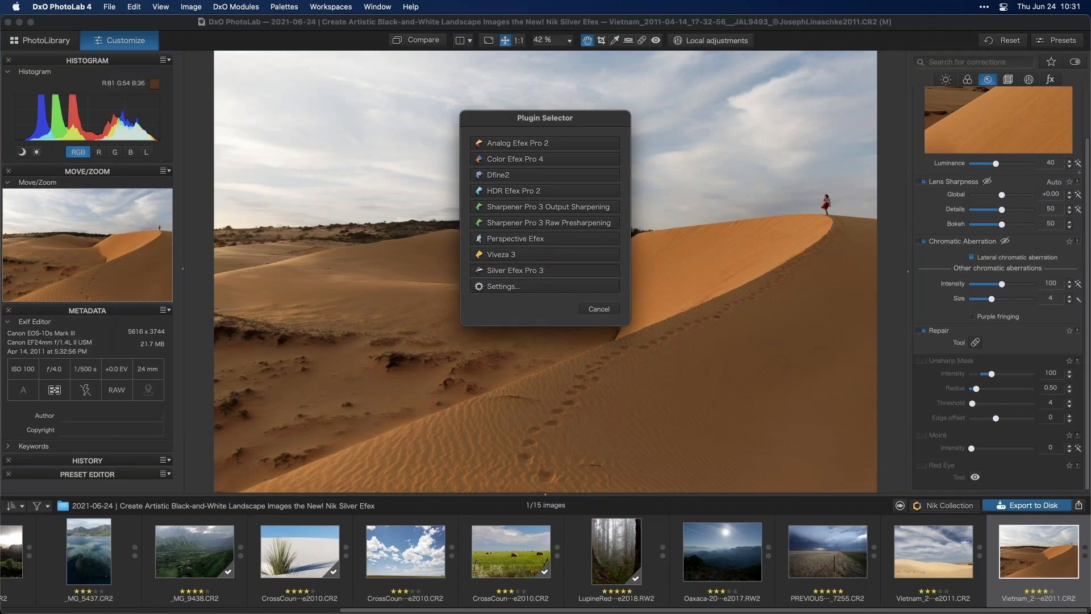
left_click(547, 271)
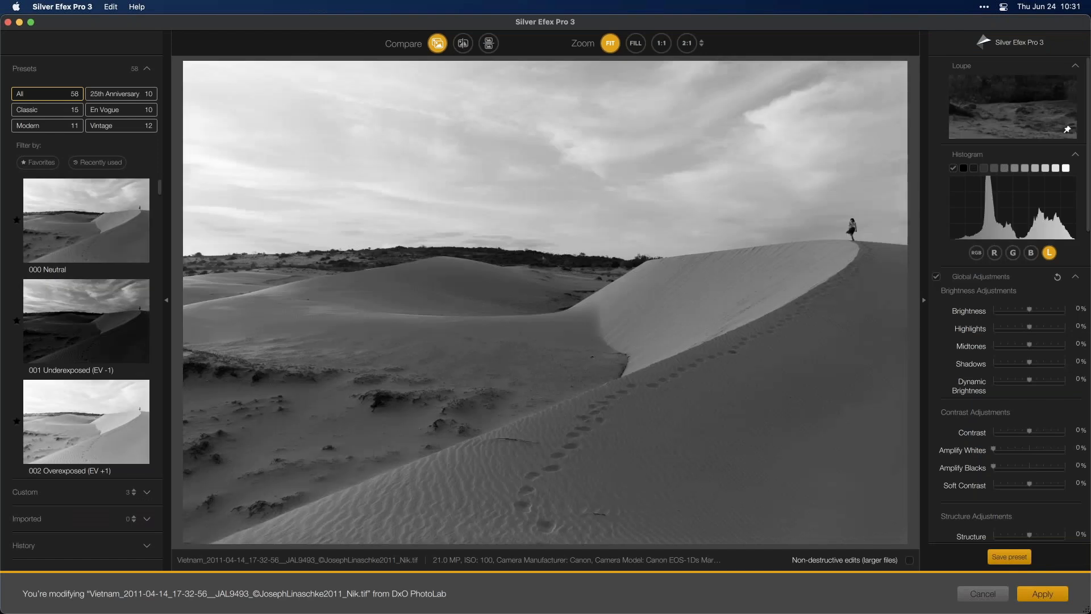
Try Brightness 44%, Midtones -4%, Shadows -65%, Amplify Whites 6% and Amplify Blacks 23%, and reset the Global Adjustments.
mouse_move(1063, 169)
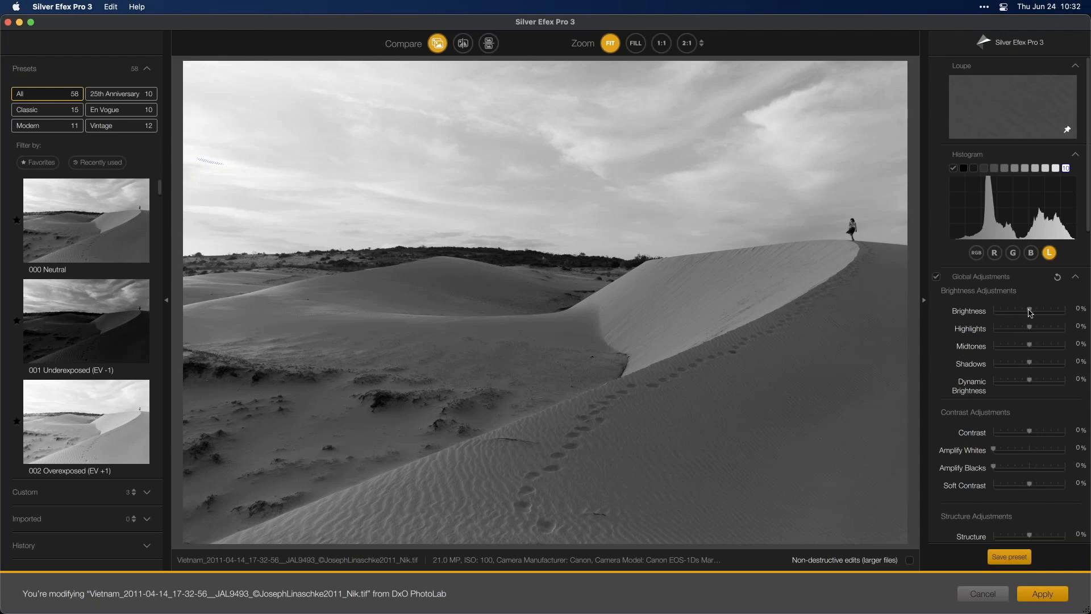
left_click_drag(1031, 312, 1045, 312)
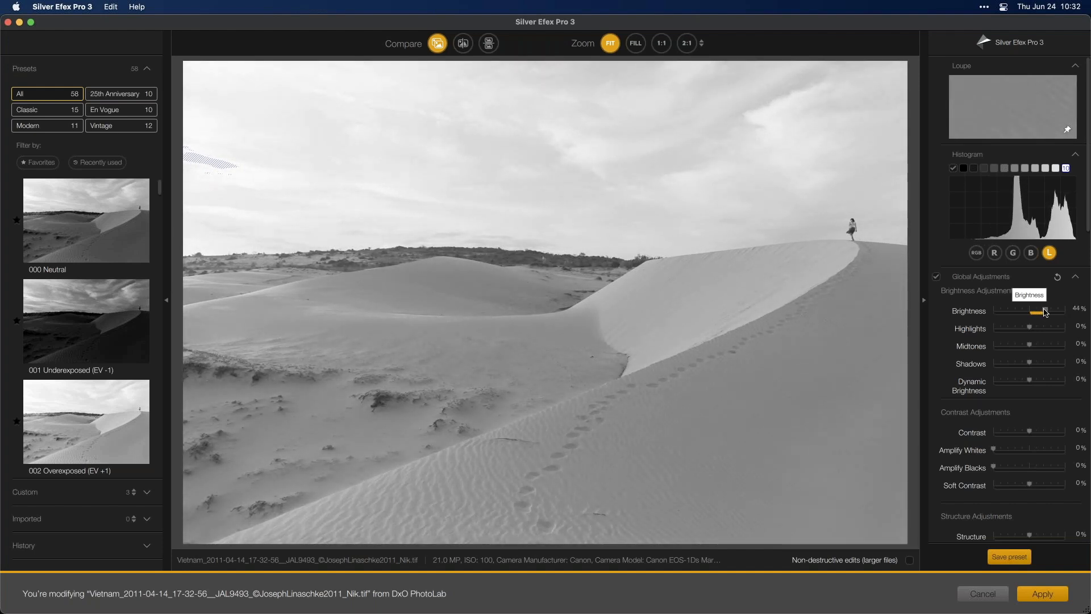
mouse_move(1029, 364)
left_mouse_down()
mouse_move(1006, 367)
mouse_move(1029, 348)
left_mouse_up()
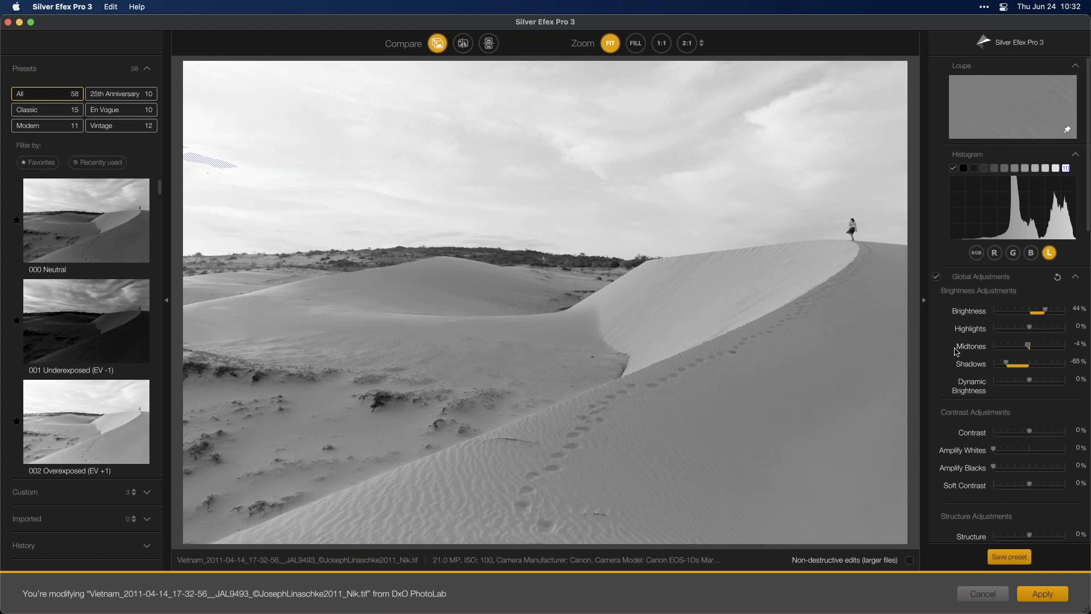
scroll(969, 364, "down", 1)
mouse_move(992, 441)
left_mouse_down()
mouse_move(1009, 442)
mouse_move(993, 426)
left_mouse_up()
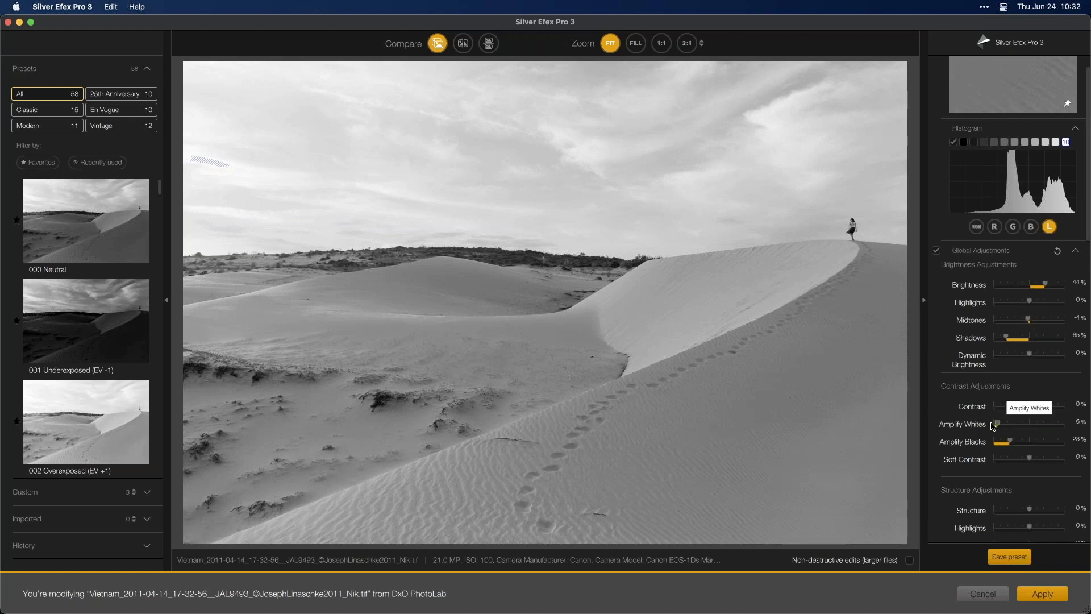
left_click(1057, 250)
Collapse the Global, Selective, Film Types and Finishing Adjustments groups so only their headings show.
left_click(1076, 251)
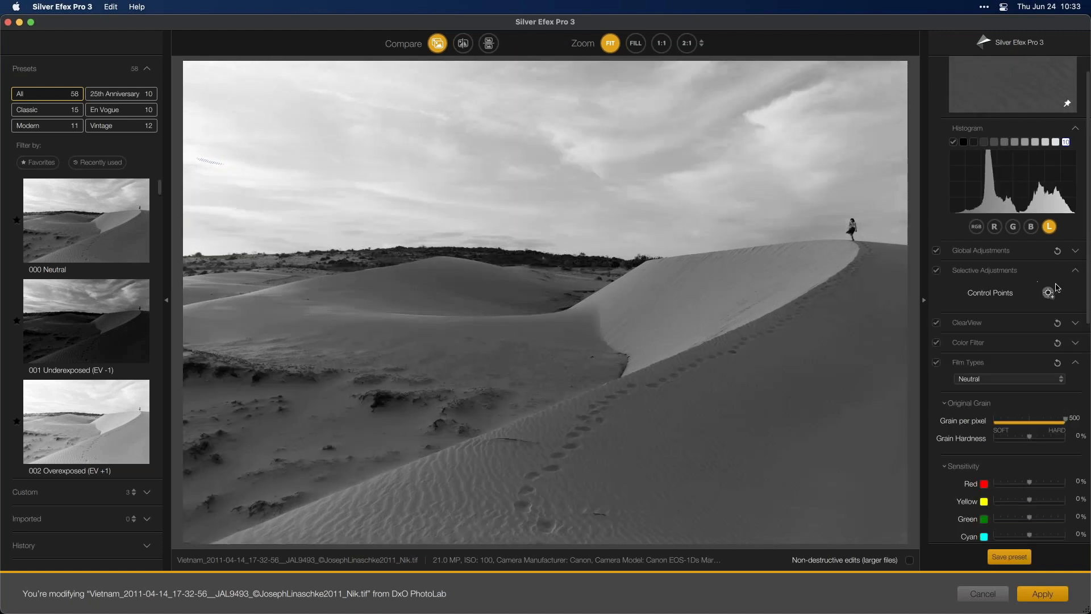
left_click(1076, 270)
left_click(1075, 330)
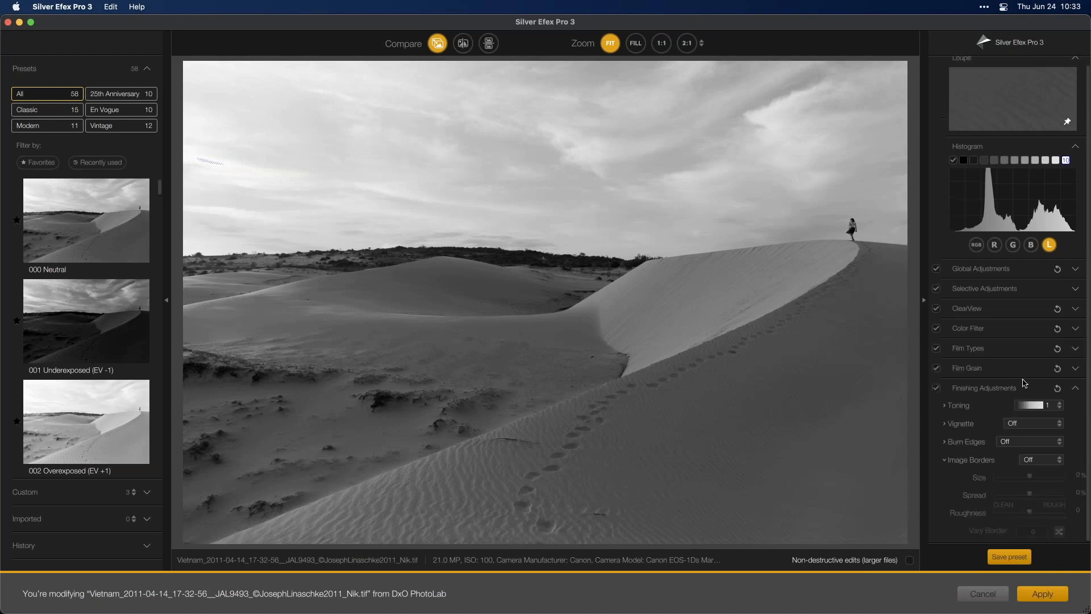
left_click(1075, 388)
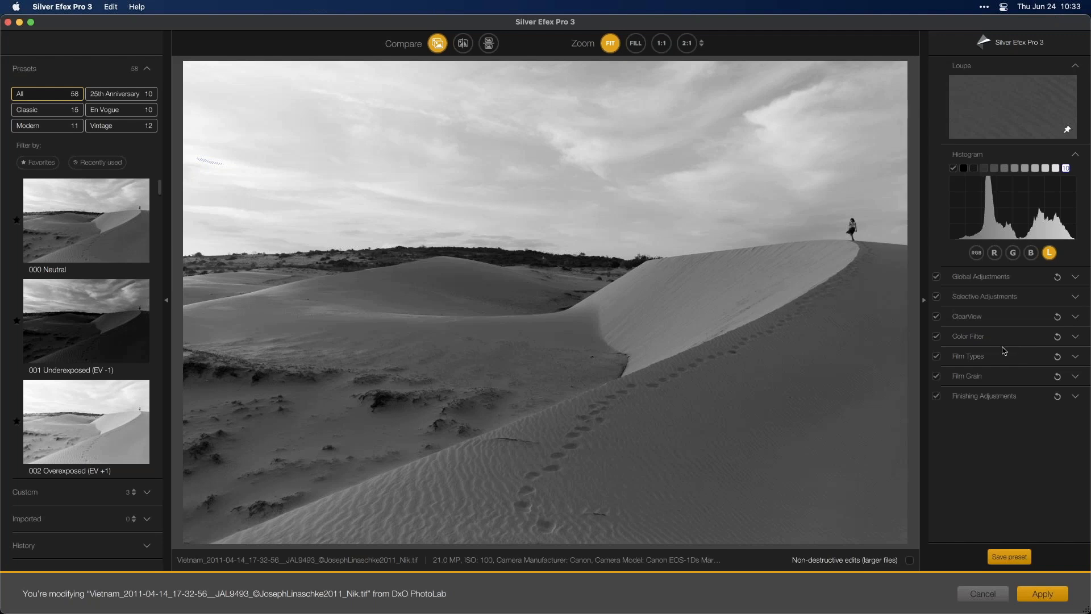
Compare the blue, yellow, orange and neutral color filters on the dune photo and apply the red filter.
left_click(1075, 337)
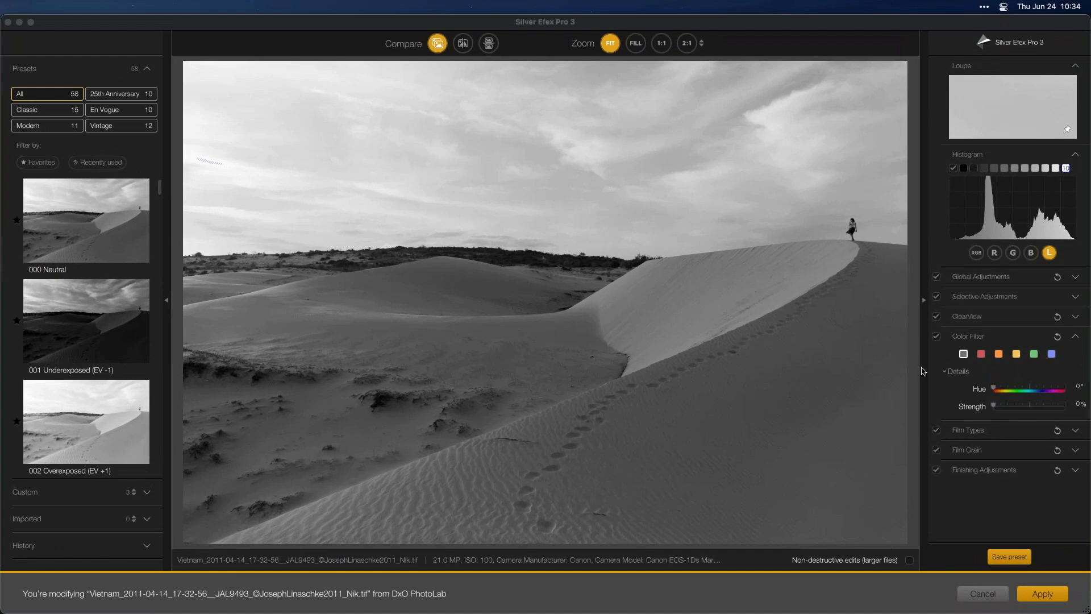
left_click(1052, 355)
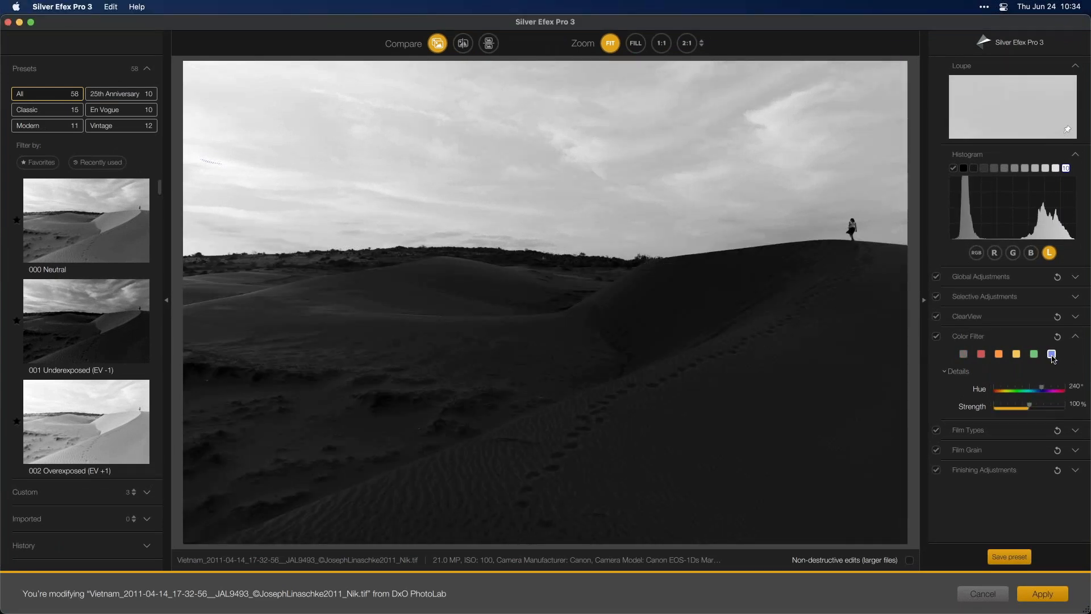
left_click(1016, 354)
left_click(982, 354)
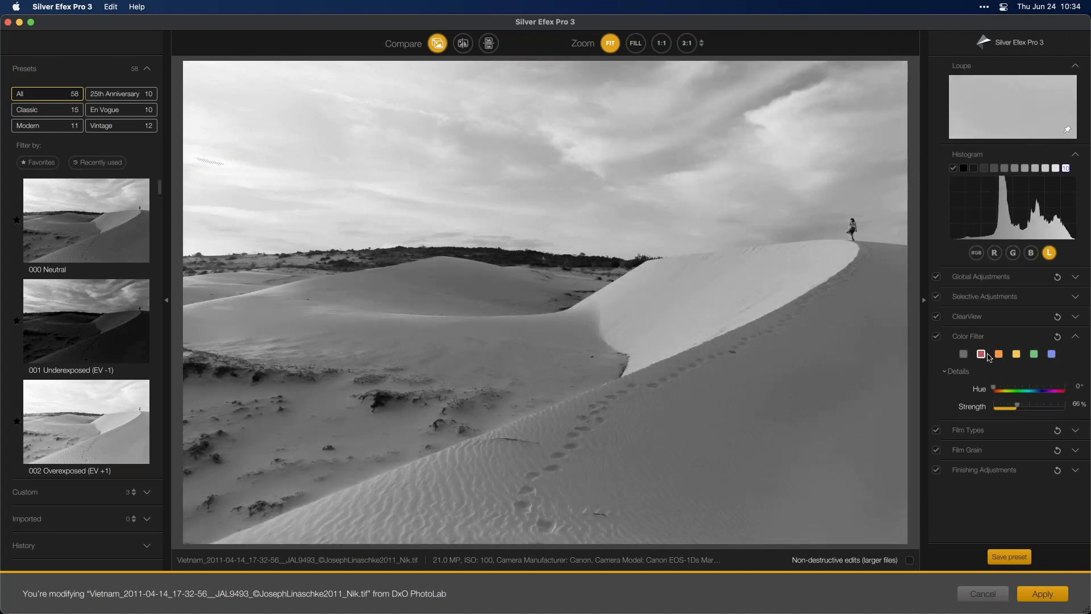
left_click(998, 355)
left_click(982, 357)
left_click(963, 354)
left_click(982, 356)
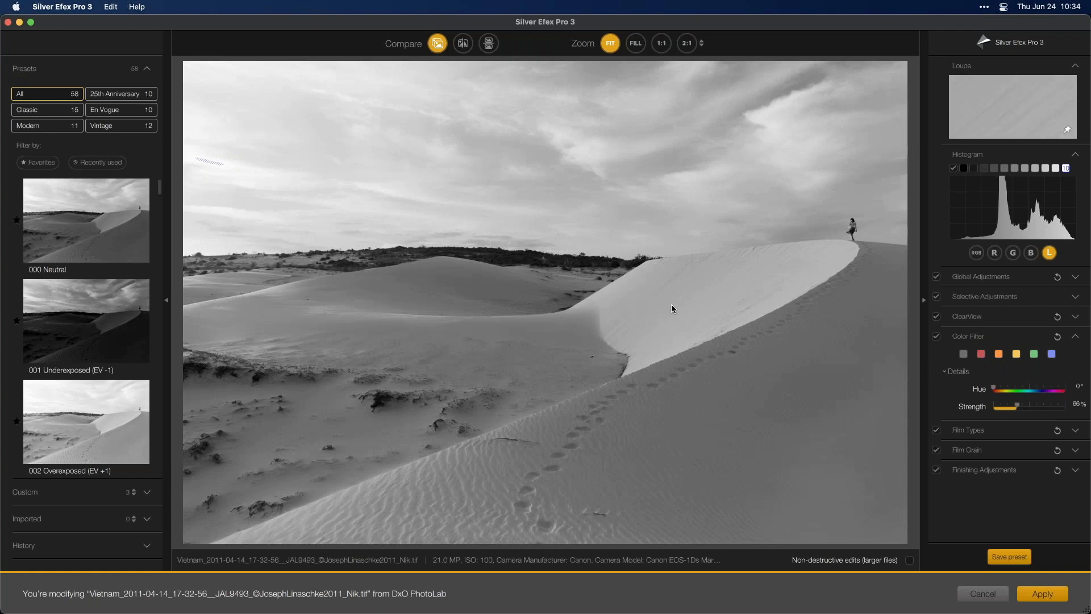
Set the red filter's Strength to 87% and check the result against the original image.
left_click_drag(1018, 406, 1027, 413)
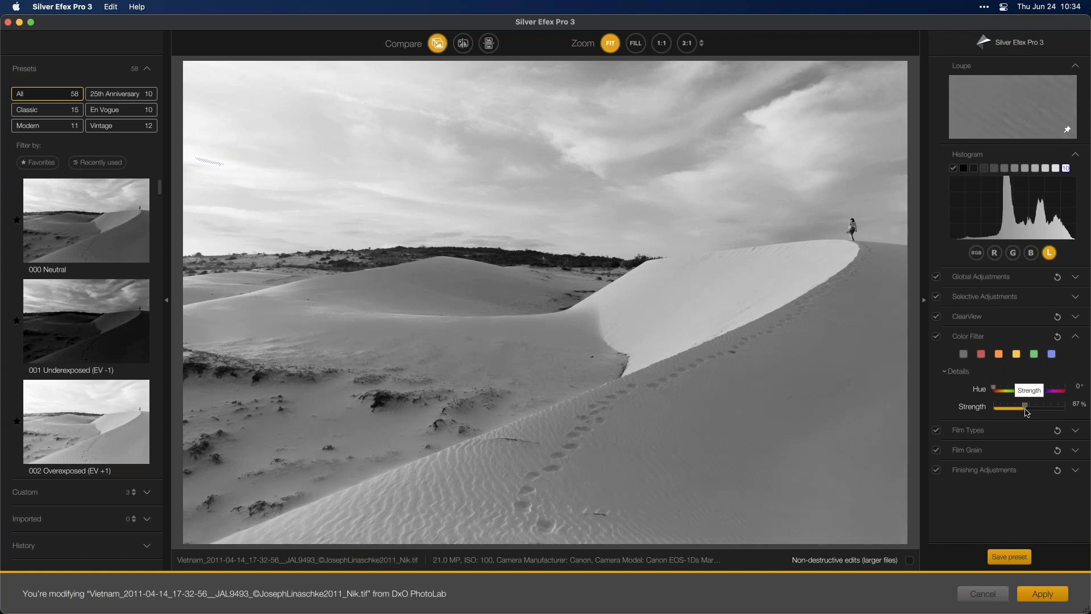
left_click(435, 45)
left_click(435, 46)
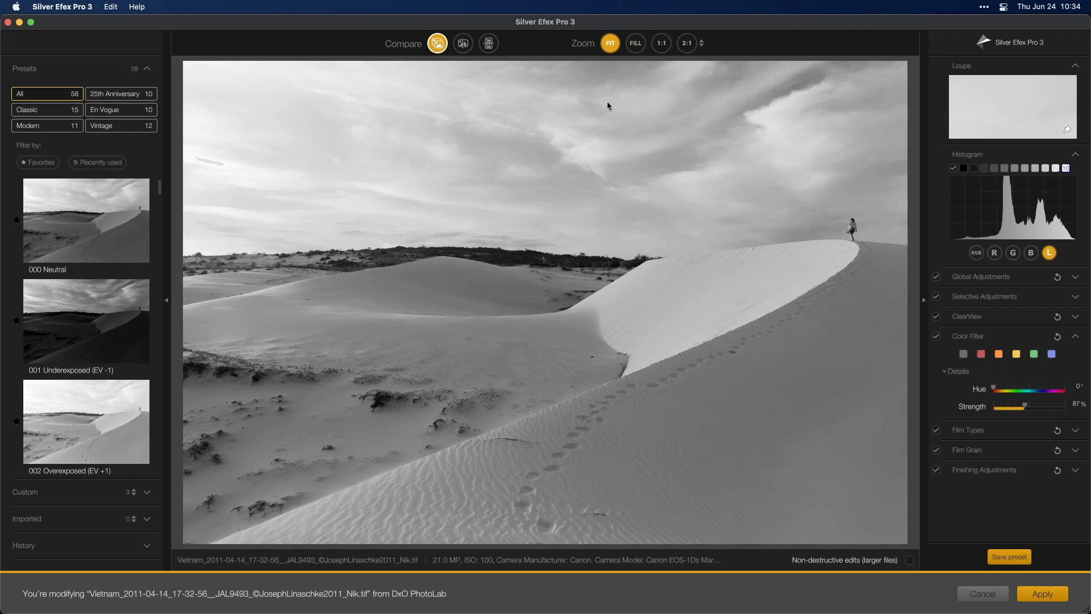
Try Contrast at 33% and raised Amplify Whites and Amplify Blacks in the Global Adjustments, and reset each to 0%.
left_click(1076, 337)
left_click(1076, 277)
scroll(1025, 302, "down", 5)
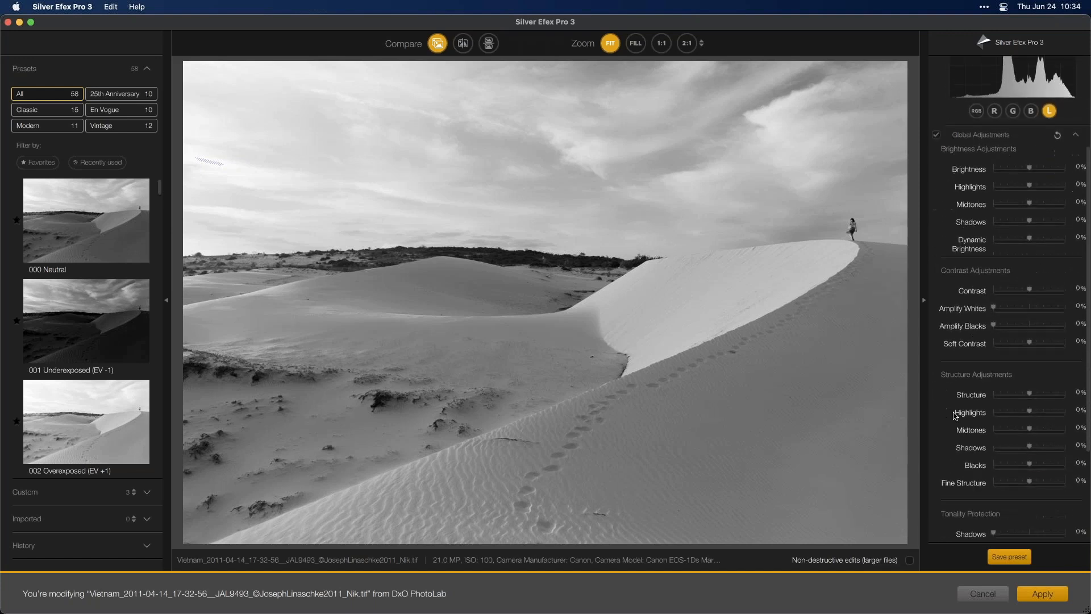
left_click(1032, 270)
left_click_drag(1032, 270, 1042, 271)
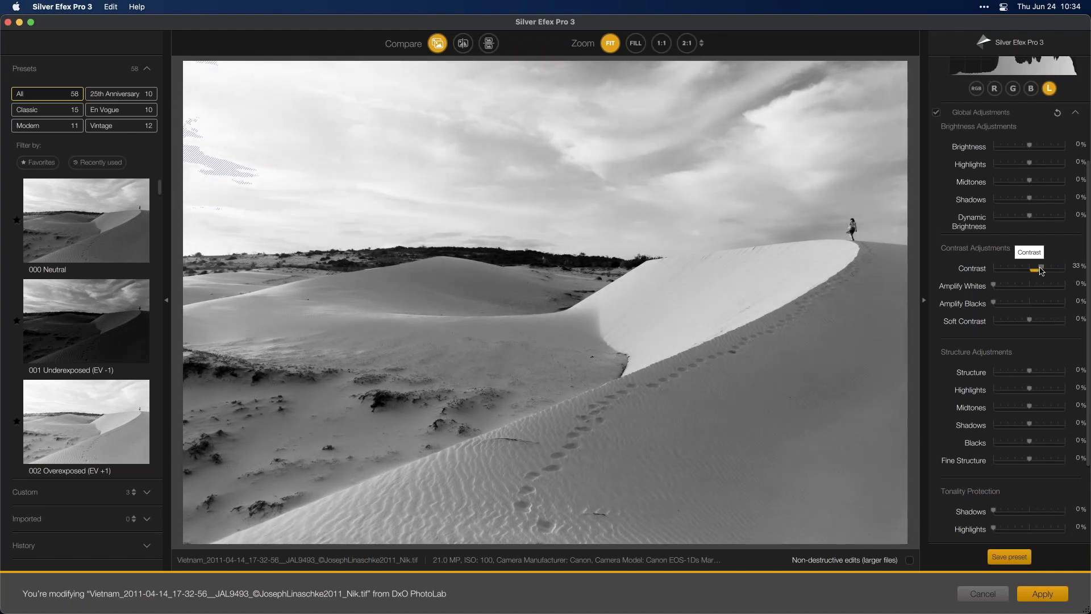
double_click(1041, 271)
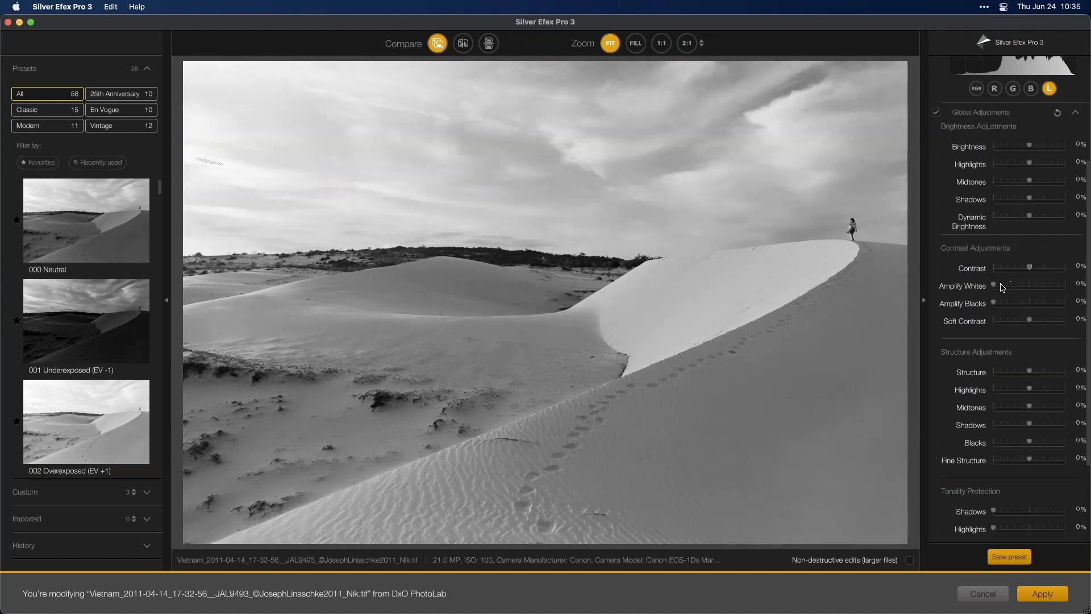
left_click_drag(996, 286, 1018, 303)
double_click(1020, 287)
double_click(1018, 303)
Set Soft Contrast to -27% in the Contrast Adjustments.
mouse_move(1031, 321)
left_mouse_down()
mouse_move(1042, 324)
mouse_move(1013, 330)
left_mouse_up()
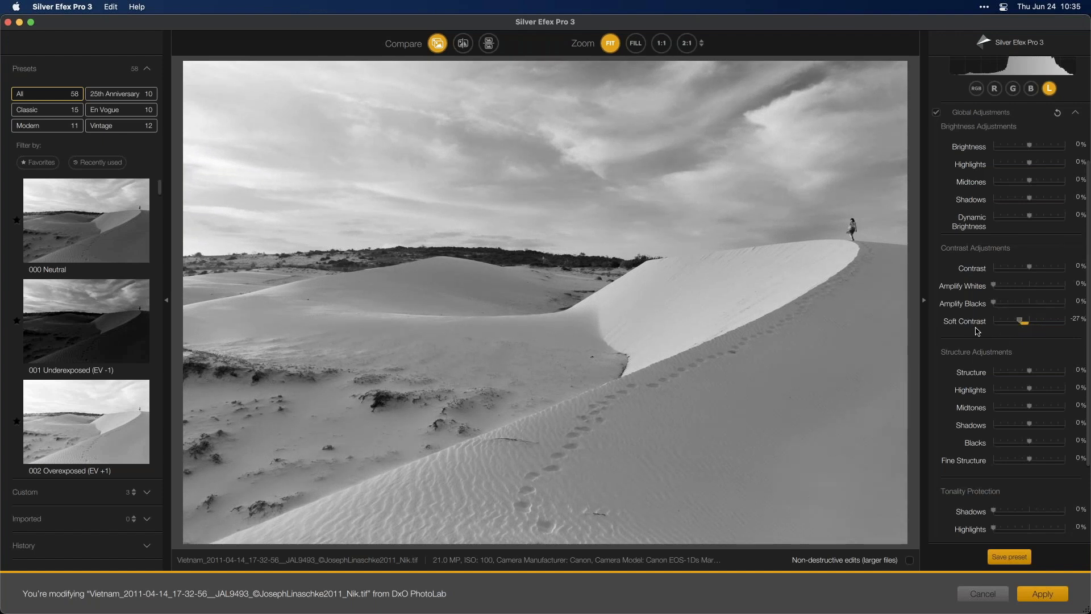
Open the Nik Collection user guide in Safari and look through its table of contents, including the Silver Efex Pro 3 topics.
left_click(137, 7)
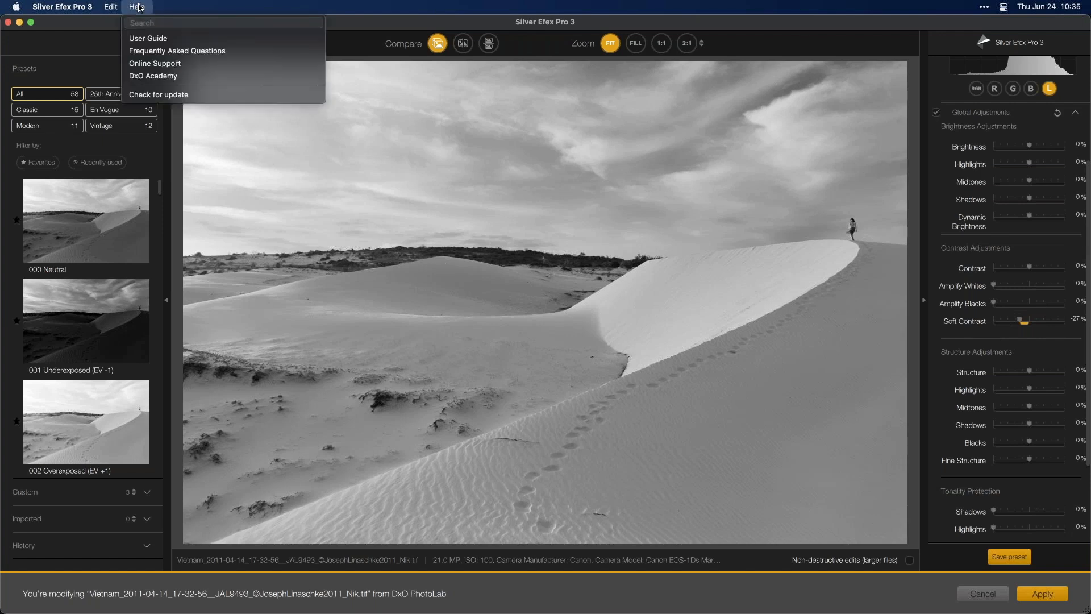
left_click(185, 40)
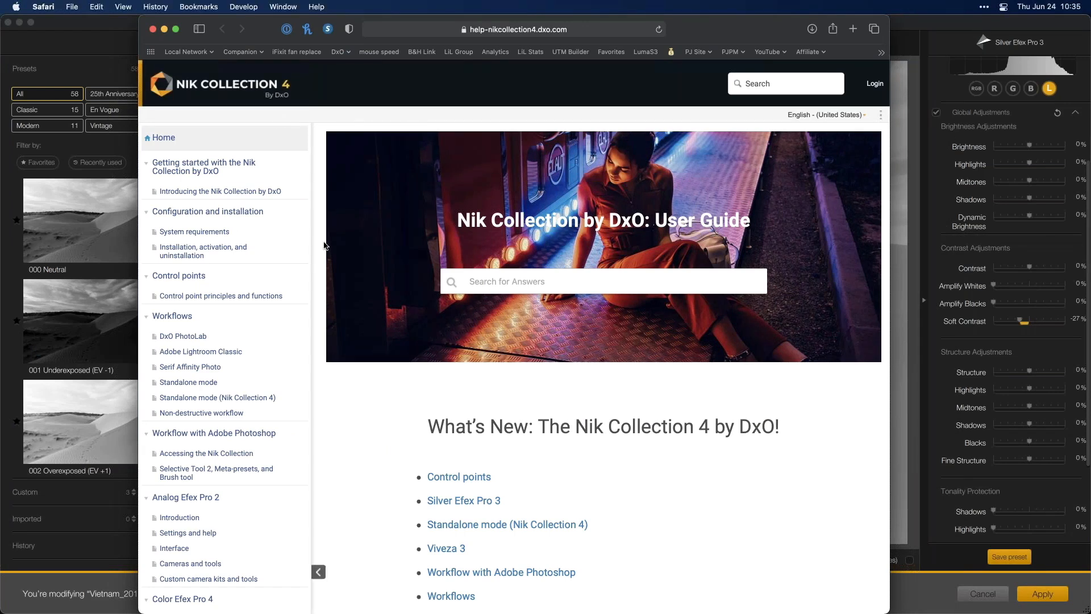
scroll(188, 284, "down", 20)
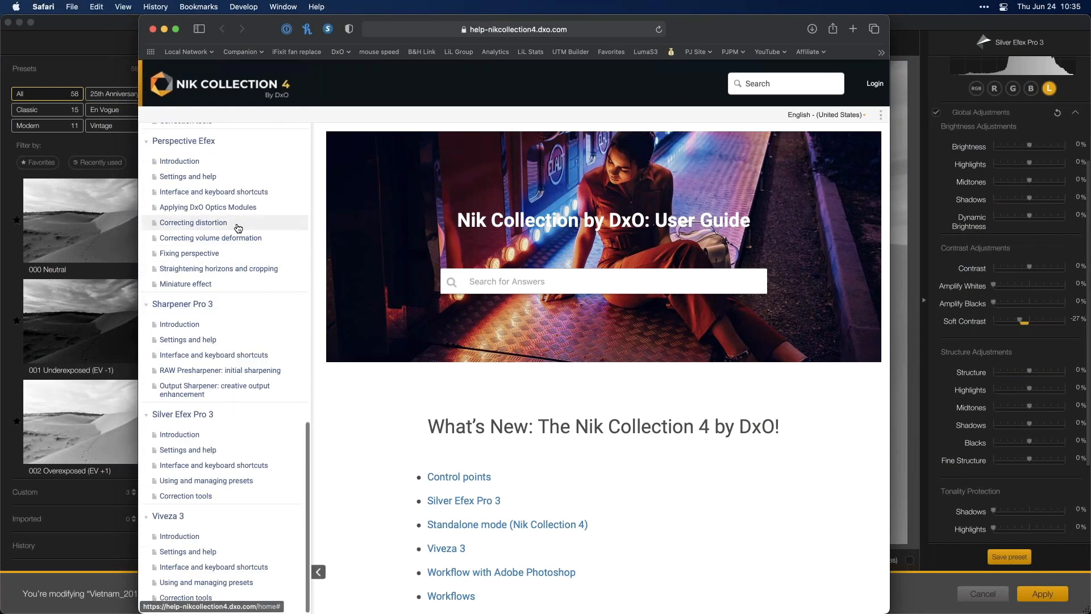
scroll(272, 228, "up", 20)
scroll(234, 326, "down", 15)
scroll(234, 326, "up", 15)
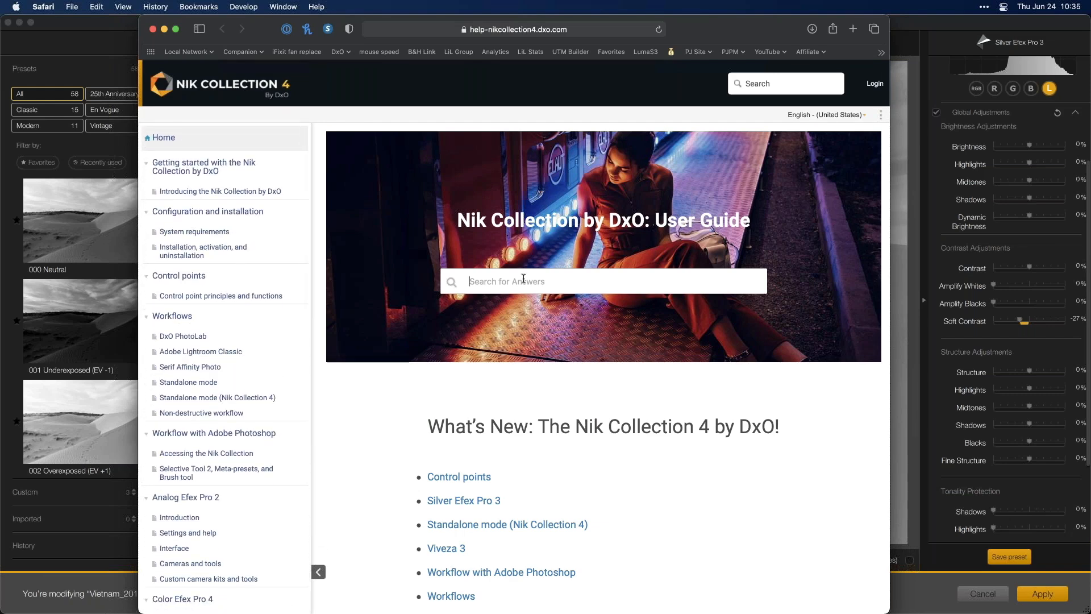
Search the user guide for "soft contrast" and read the Soft Contrast description on Silver Efex Pro 3's Correction tools page.
type("soft contrast")
key("Return")
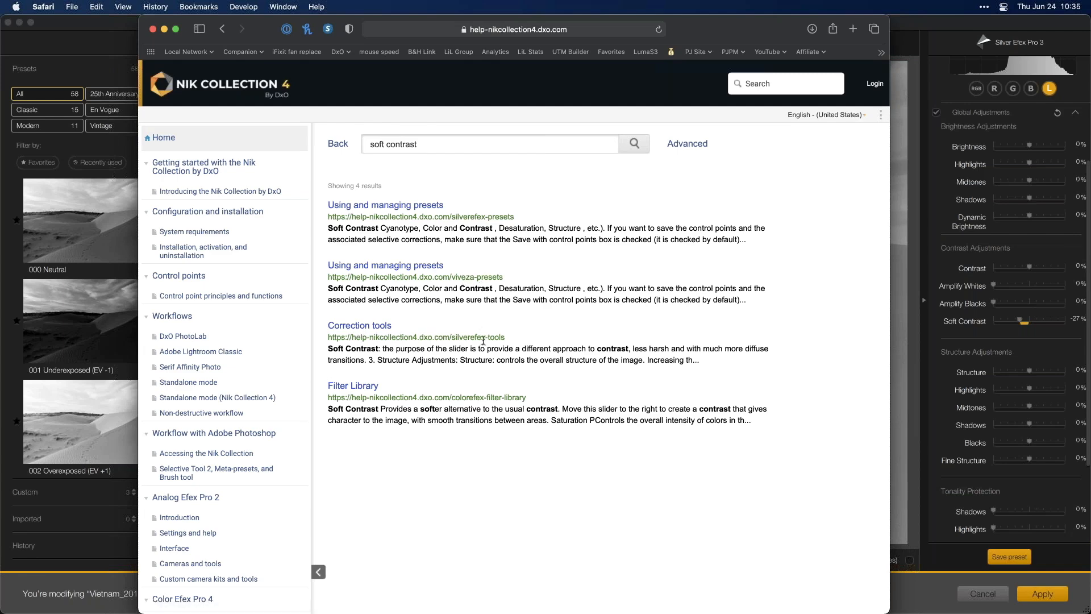
left_click(372, 327)
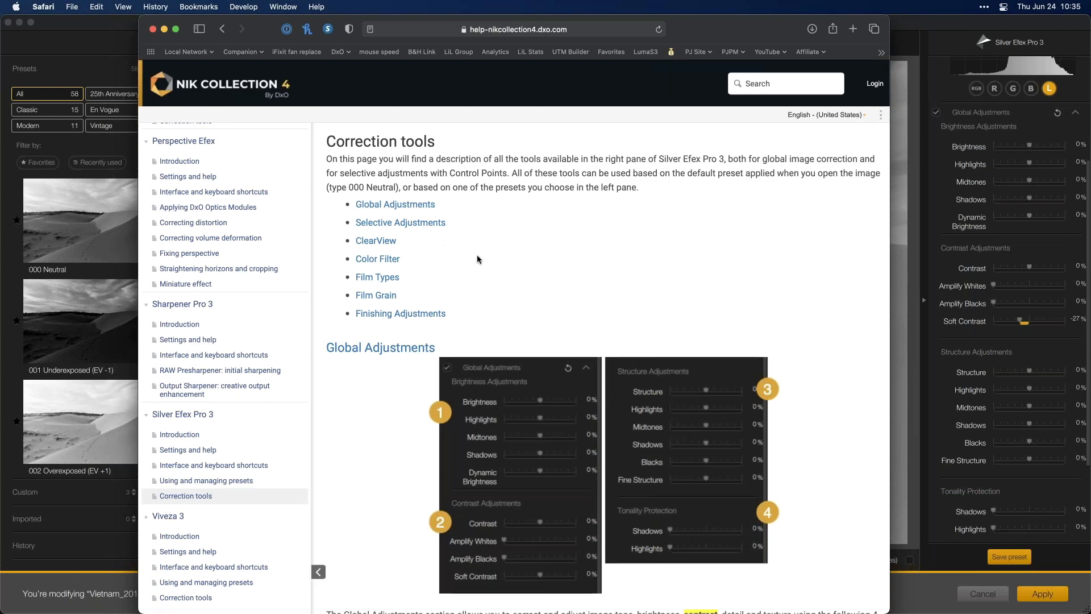
scroll(487, 273, "down", 10)
scroll(488, 273, "down", 3)
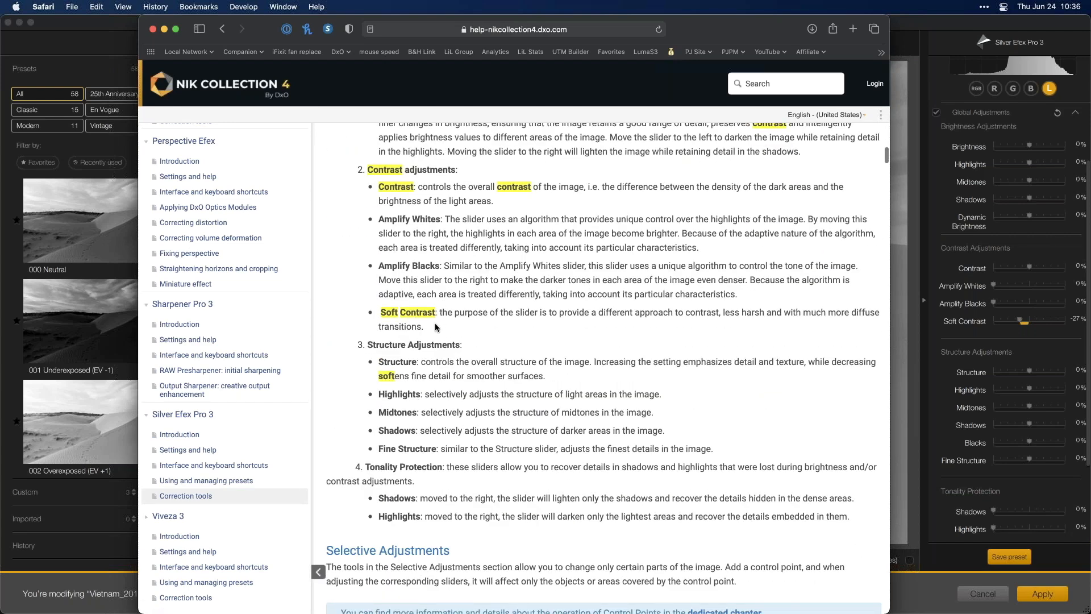
triple_click(420, 325)
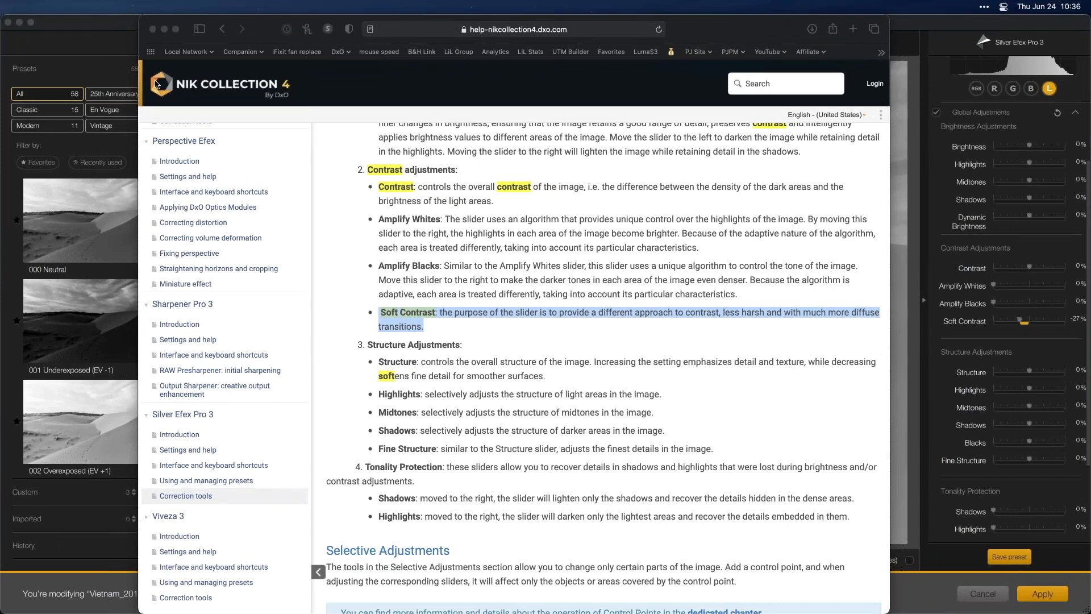
Return to Silver Efex Pro 3, set Soft Contrast to -35% and compare the result with the original image.
left_click(121, 59)
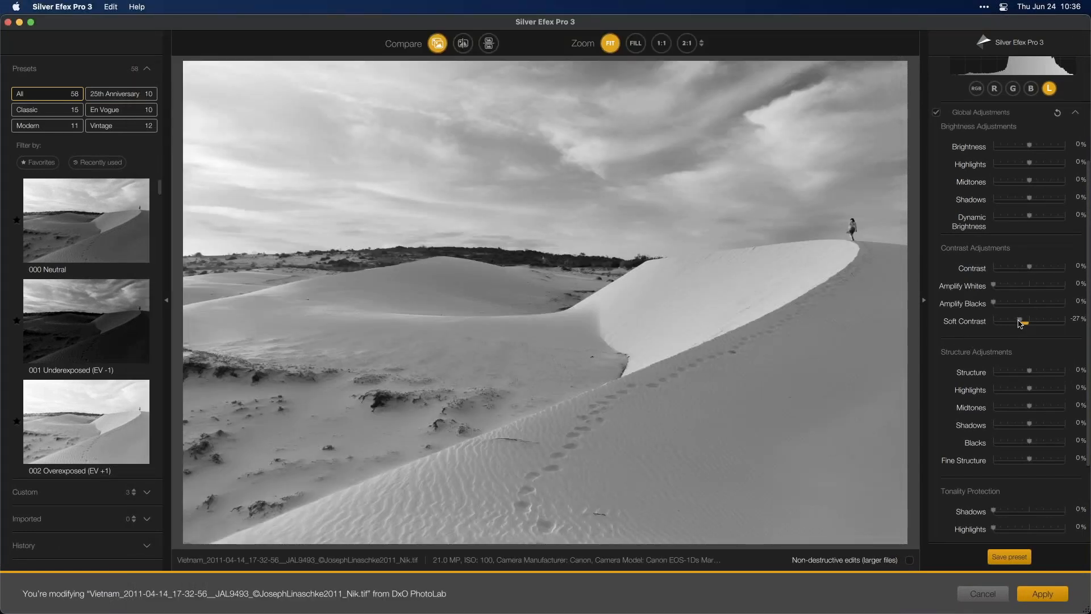
left_click_drag(1020, 319, 1019, 321)
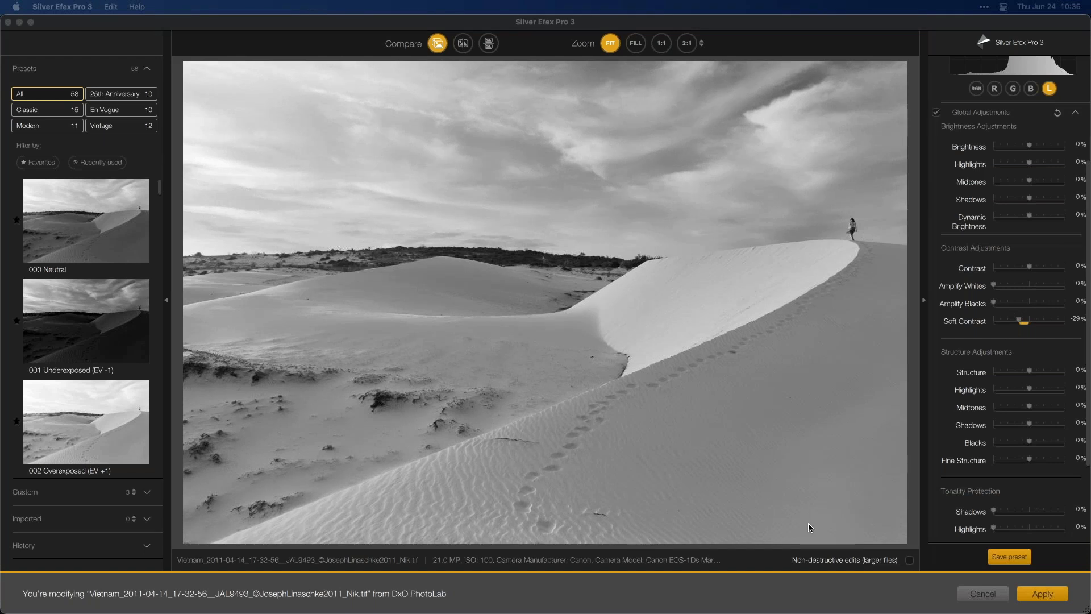
left_click_drag(995, 303, 1019, 323)
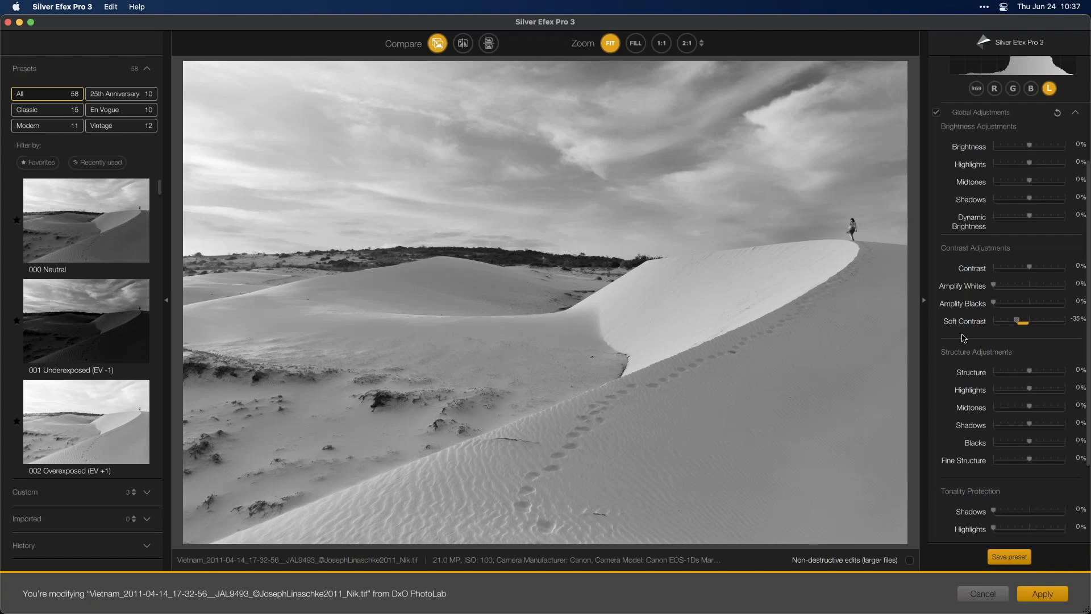
left_click(438, 44)
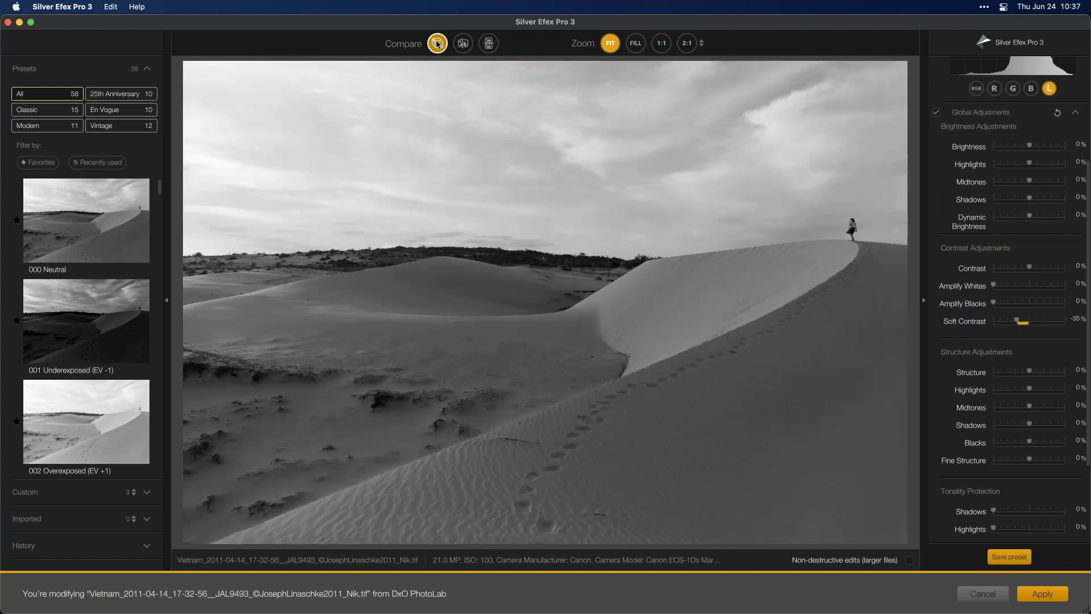
left_click(438, 44)
left_click(438, 44)
left_click(438, 44)
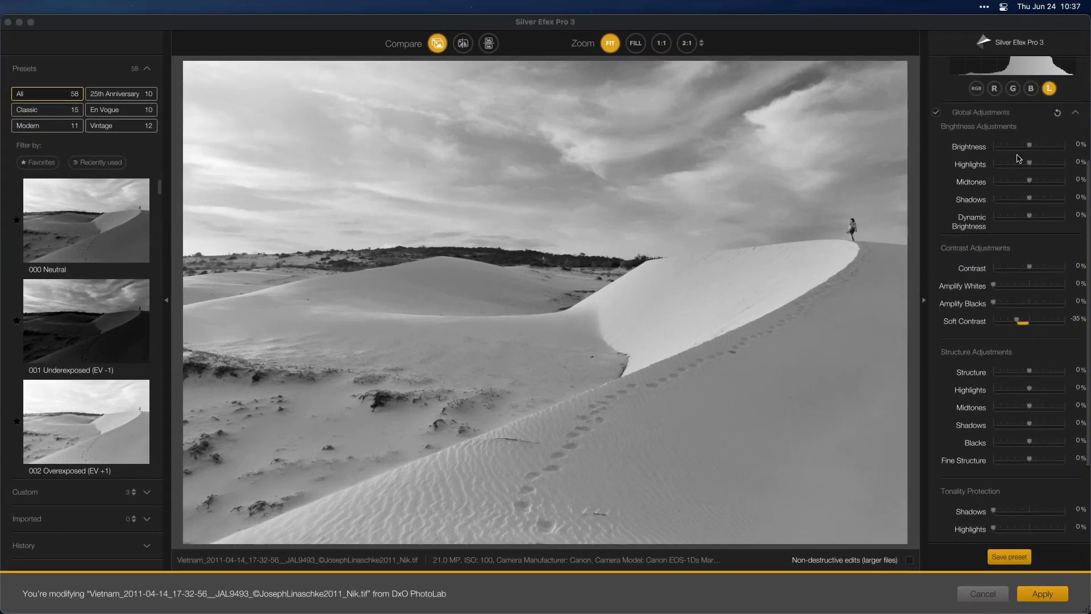
Reset the Global Adjustments and apply the 000 Neutral preset to the dune photo.
left_click(1059, 113)
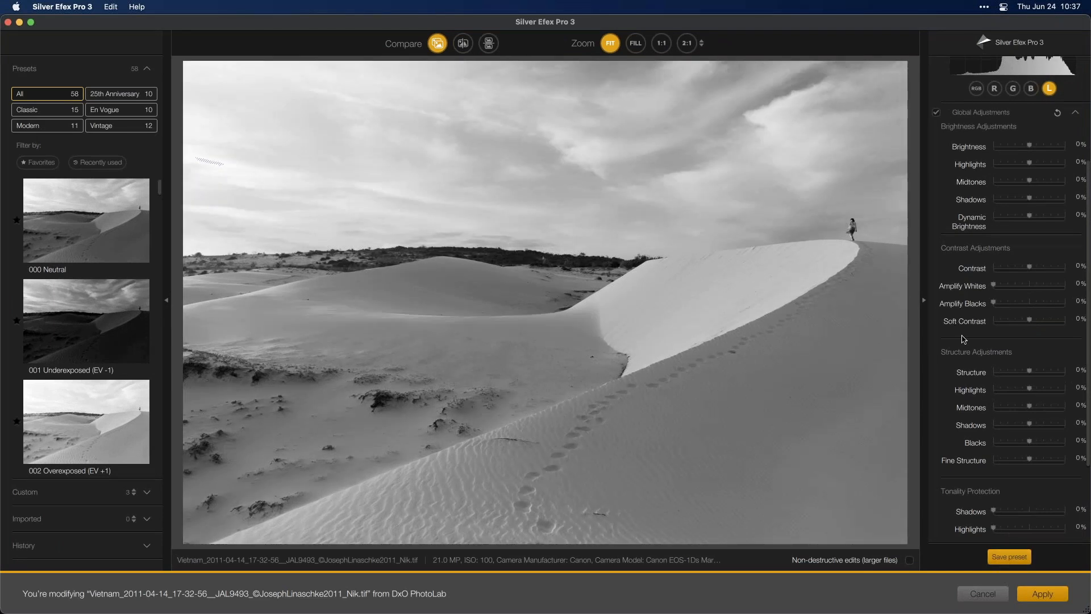
scroll(963, 341, "up", 5)
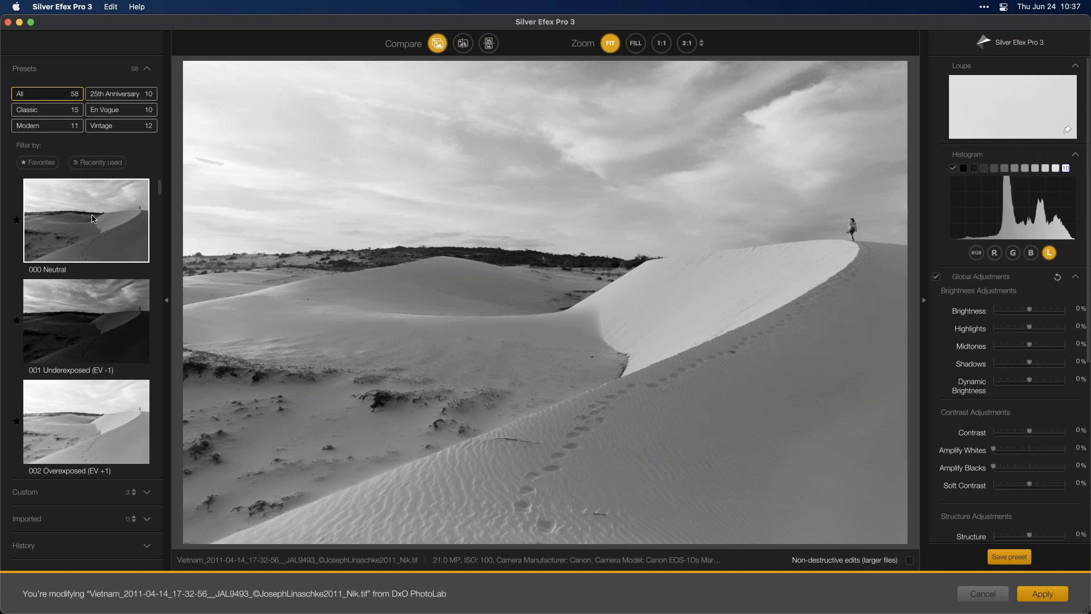
left_click(79, 231)
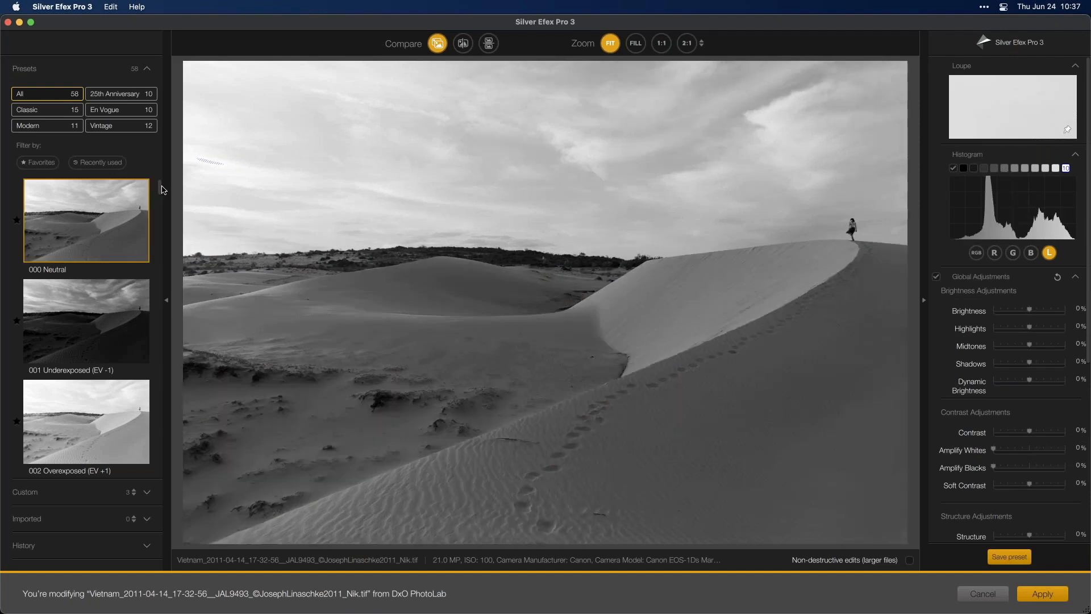
Apply the 024 Full Contrast and Structure preset to the dune photo and mark it as a favorite.
left_click_drag(161, 193, 151, 302)
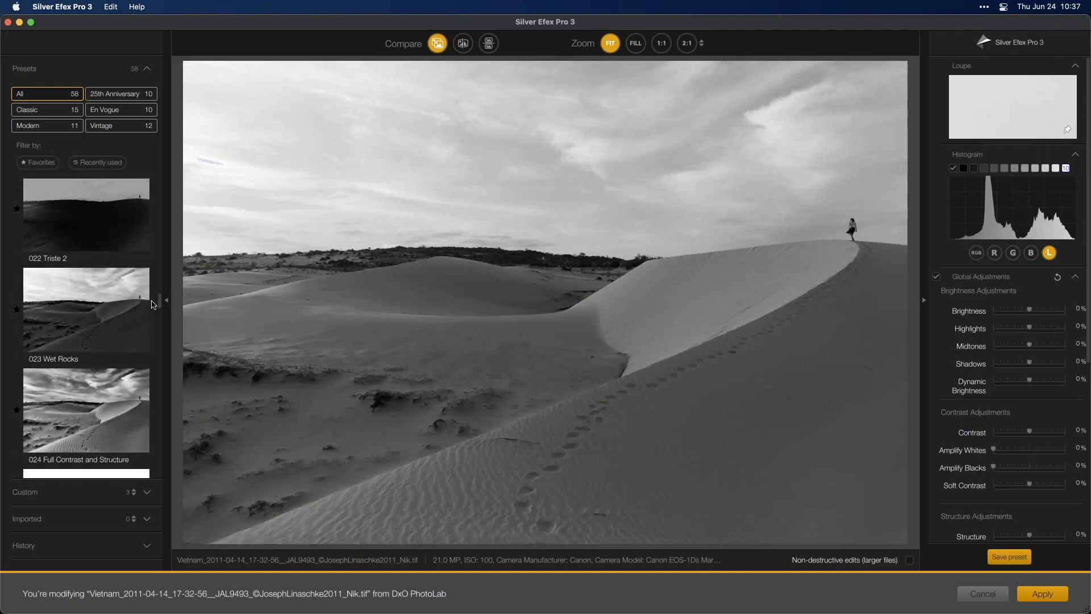
left_click(78, 405)
scroll(160, 324, "down", 2)
left_click_drag(159, 335, 156, 311)
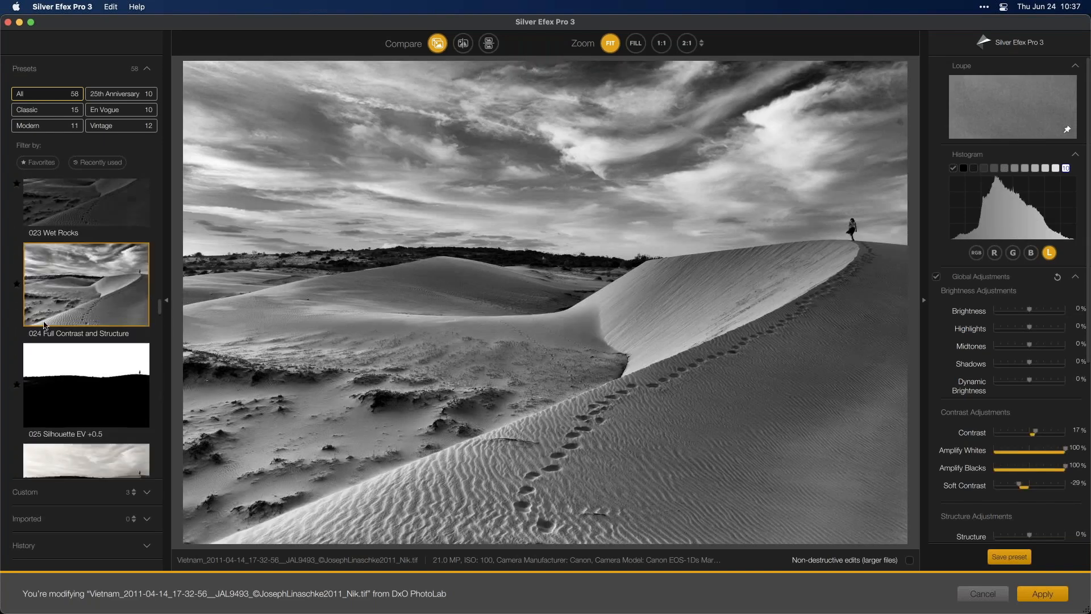
left_click(17, 284)
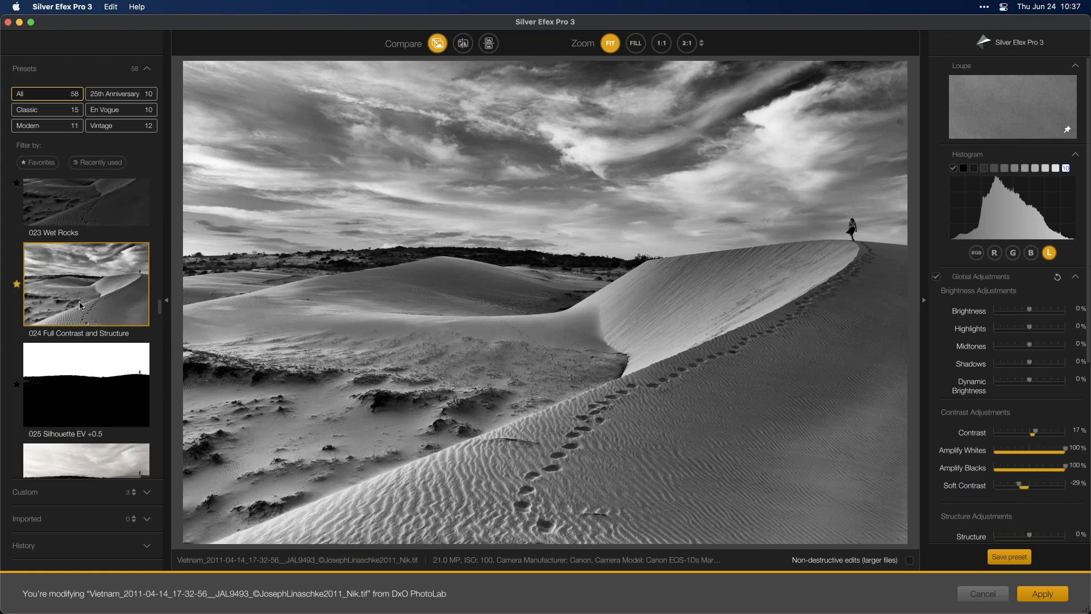
Apply the 031 Film Noir 2 preset to the dune photo and mark it as a favorite.
left_click_drag(160, 308, 160, 348)
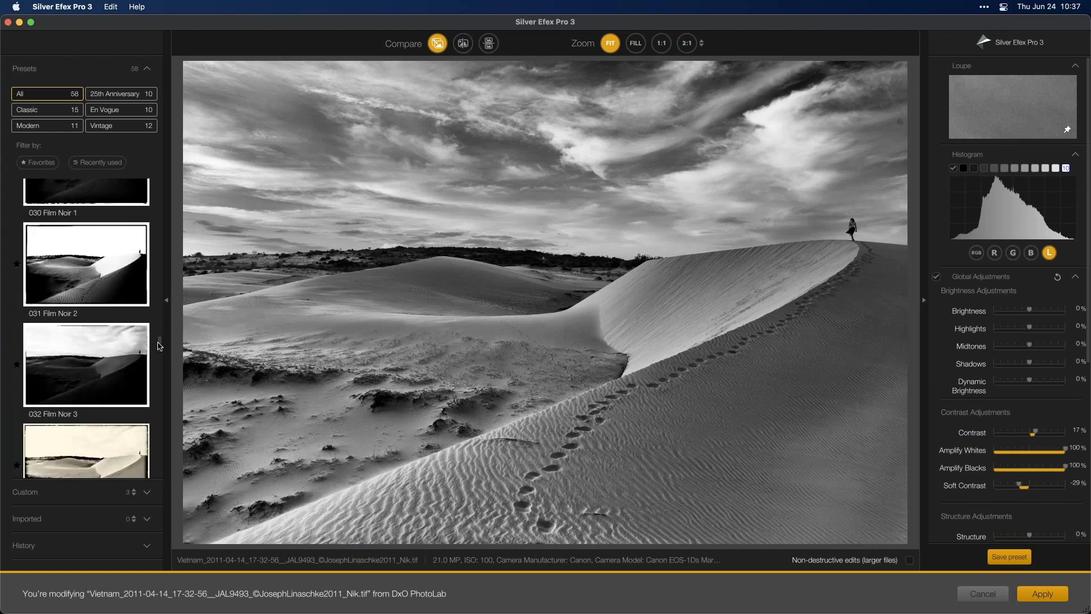
left_click(65, 259)
left_click(16, 254)
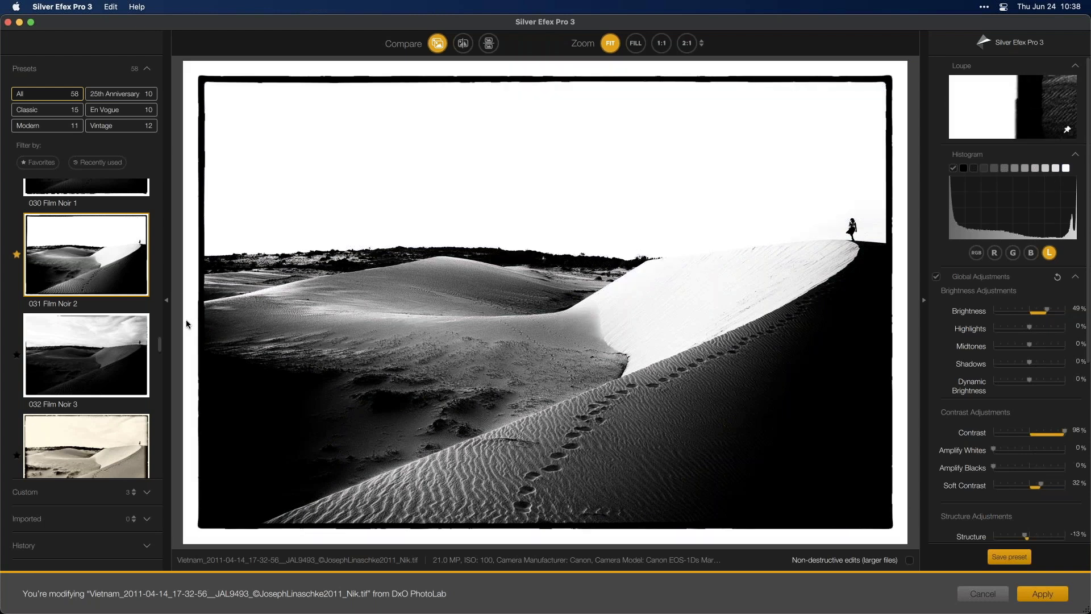
Filter the presets by favorites and alternate between 024 Full Contrast and Structure and 031 Film Noir 2 to compare their looks.
scroll(163, 318, "up", 10)
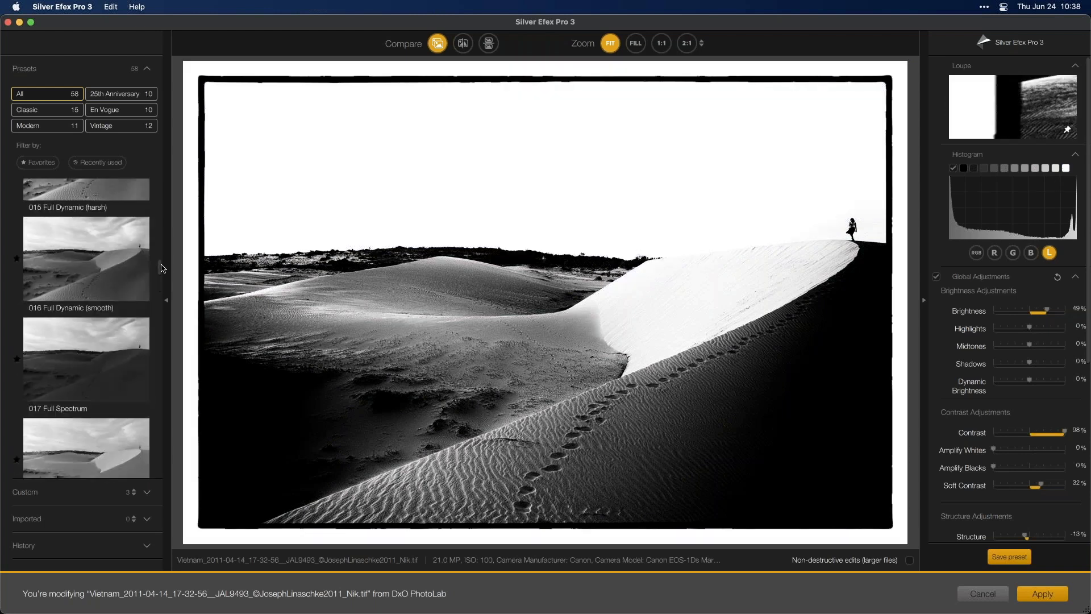
left_click(39, 163)
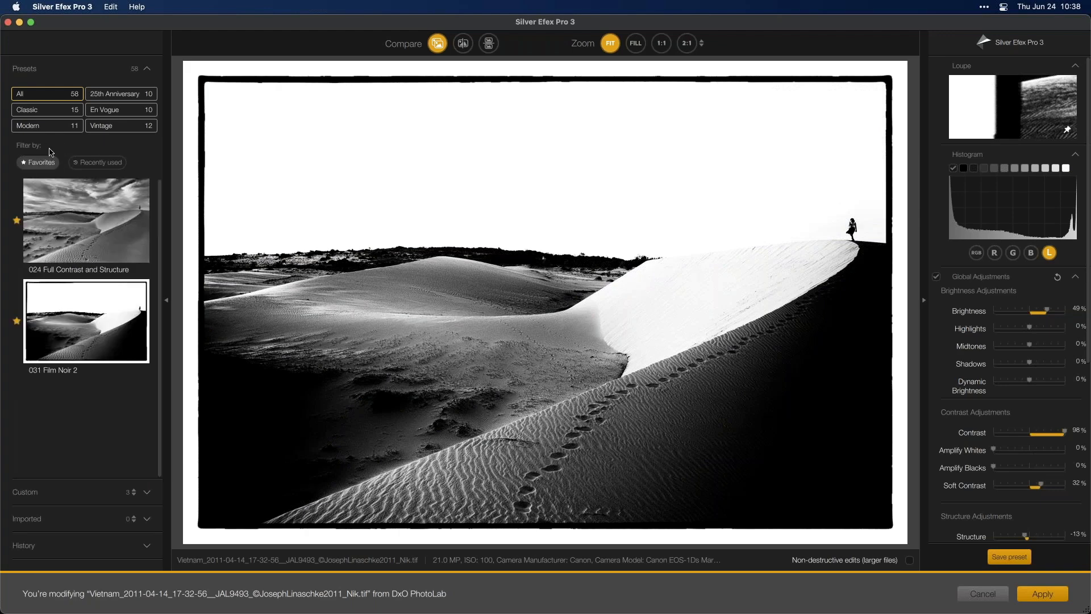
left_click(75, 222)
left_click(66, 317)
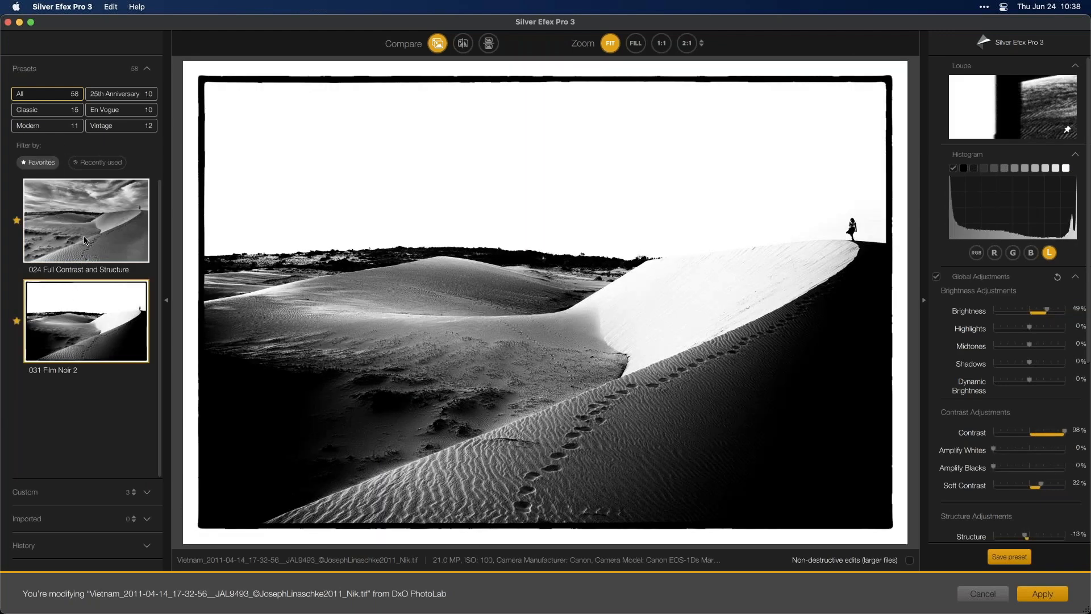
left_click(84, 239)
left_click(83, 297)
left_click(86, 237)
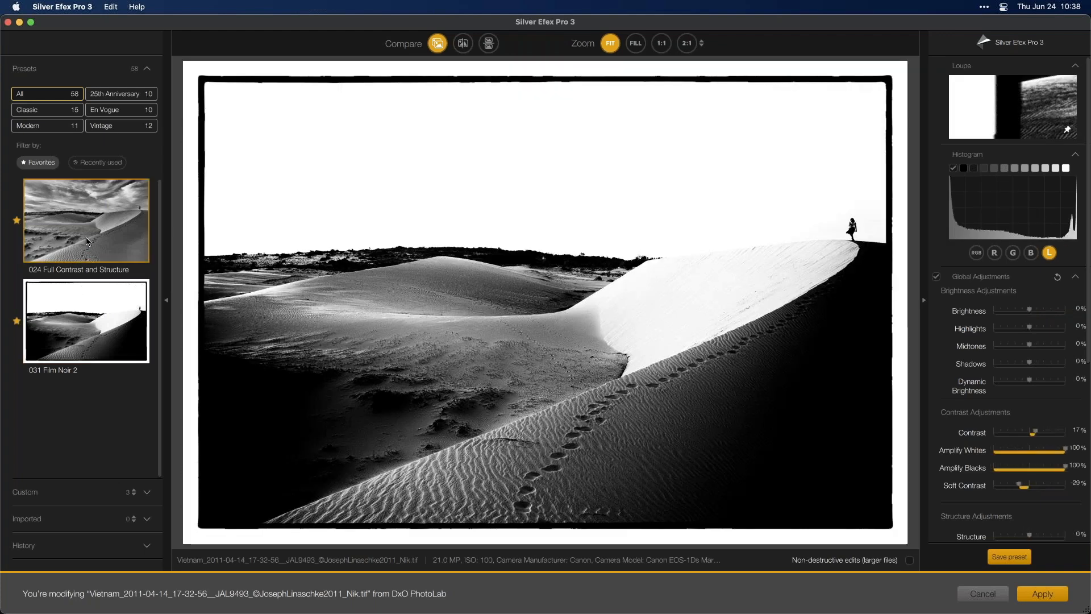
left_click(76, 310)
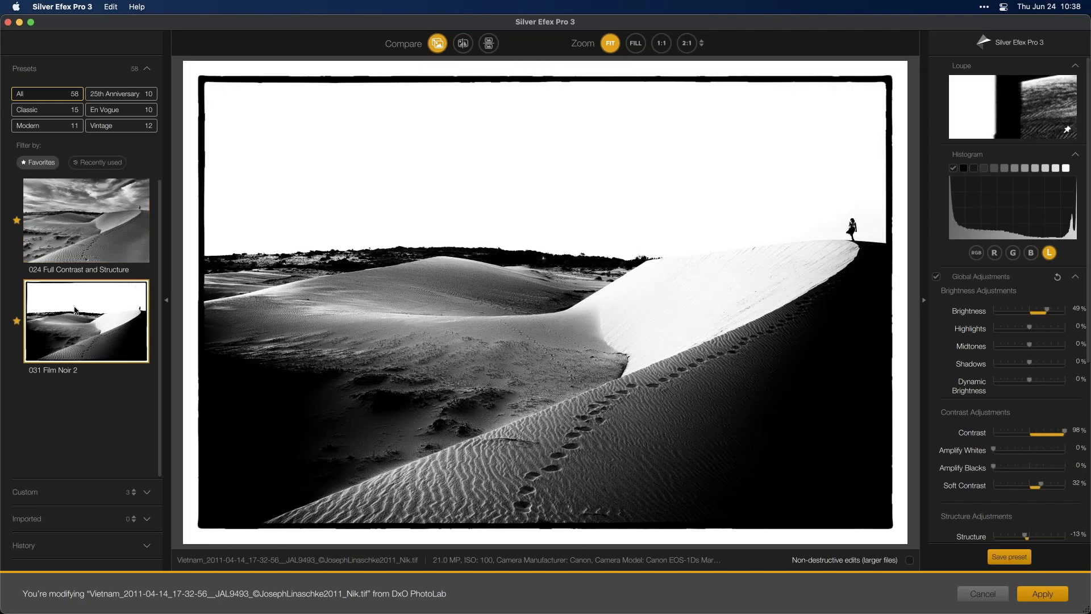
left_click(91, 237)
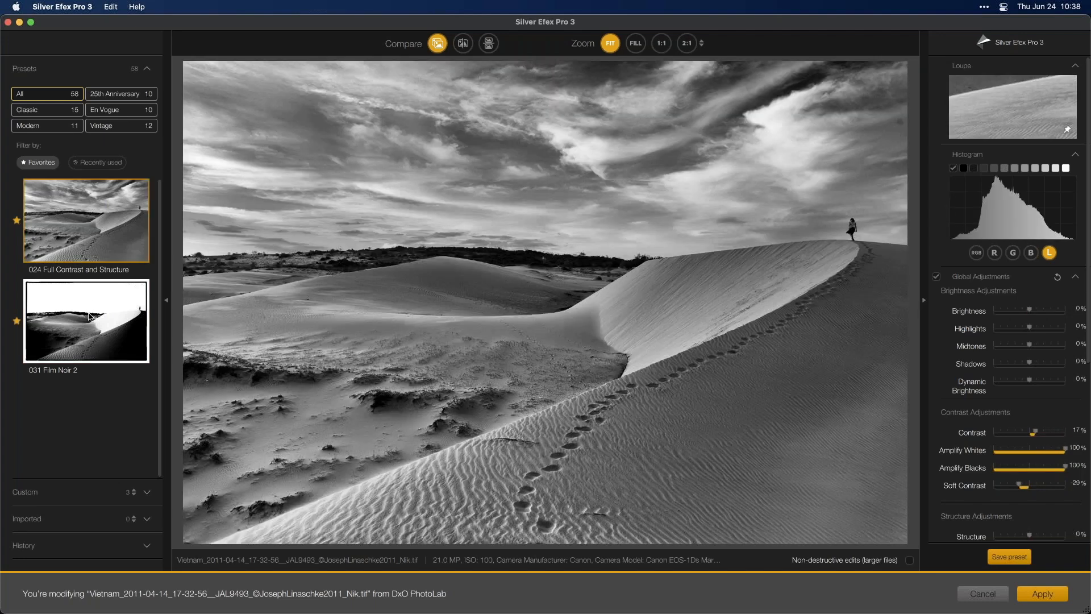
left_click(89, 316)
Check both favorite presets in the split before/after preview, and return to the single-image view with 024 Full Contrast and Structure applied.
left_click(464, 43)
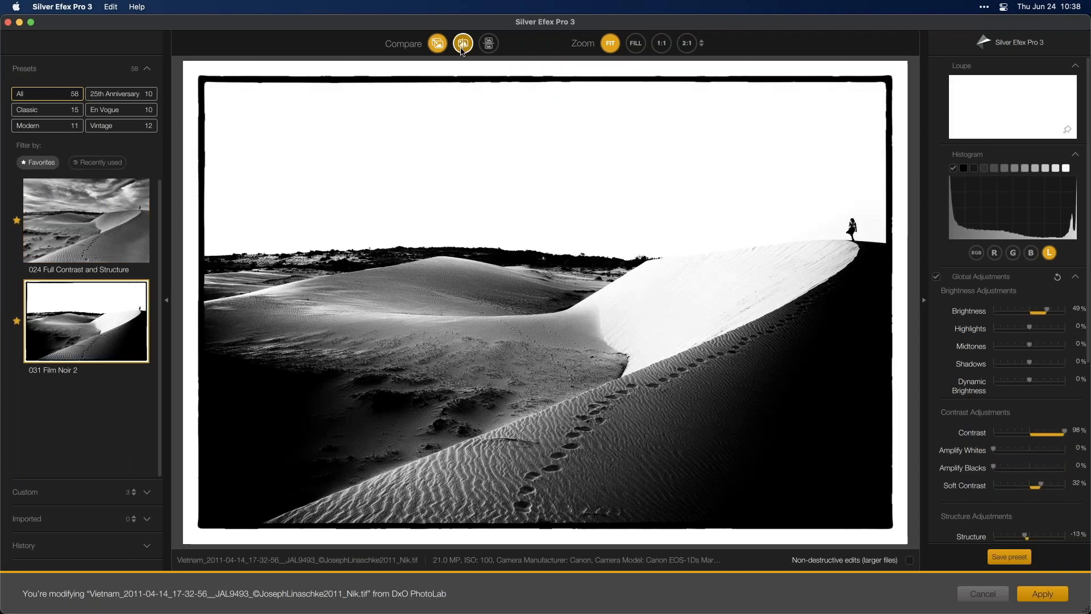
left_click(124, 228)
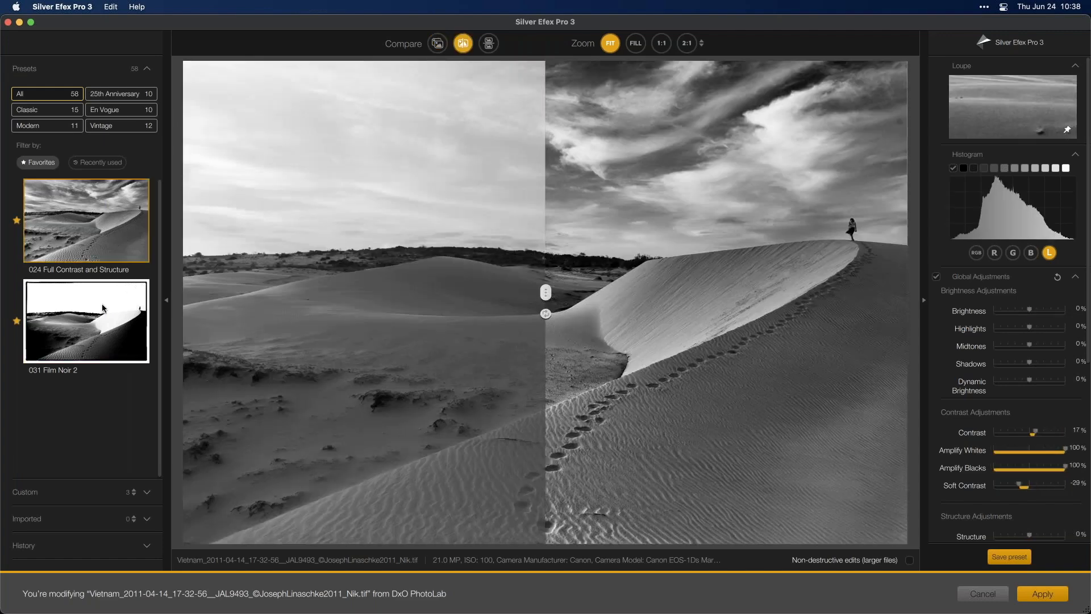
left_click(103, 308)
left_click(438, 45)
left_click(117, 229)
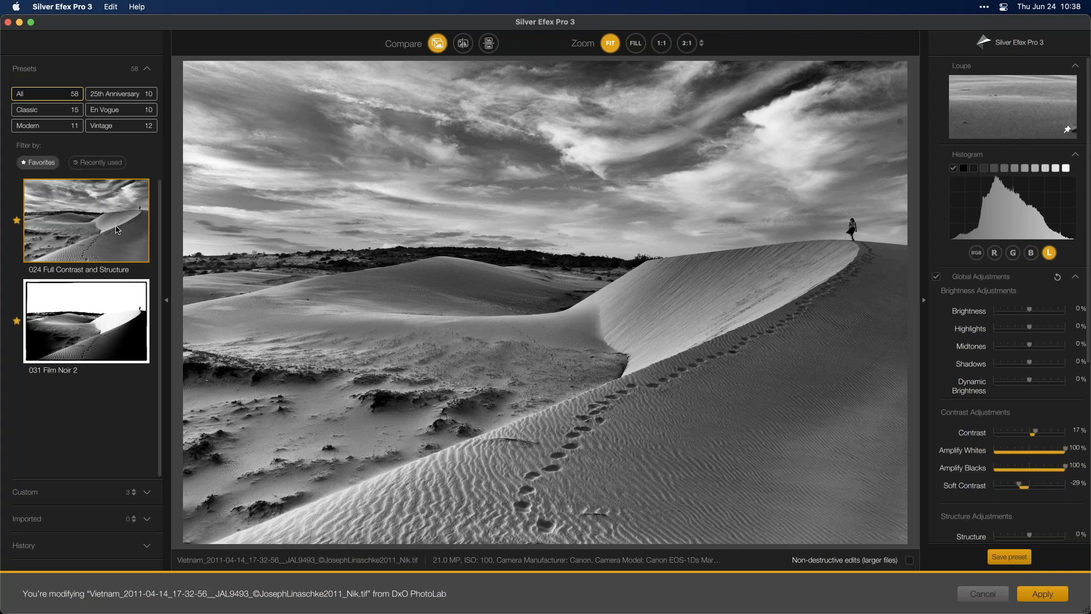
Cancel the Silver Efex Pro 3 edit and hide Safari to return to DxO PhotoLab.
left_click(999, 594)
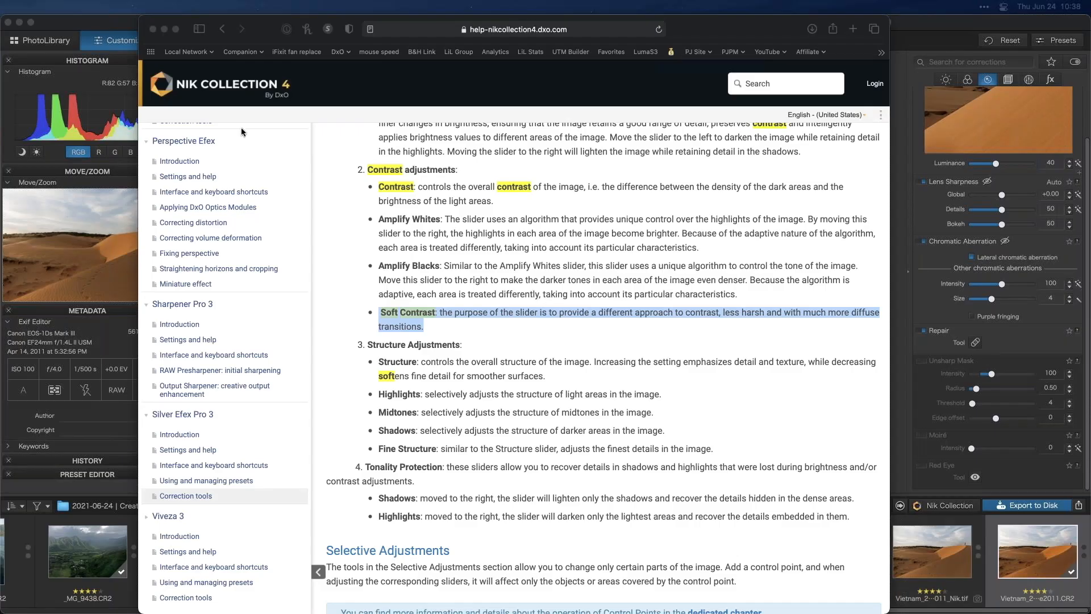
key("super+h")
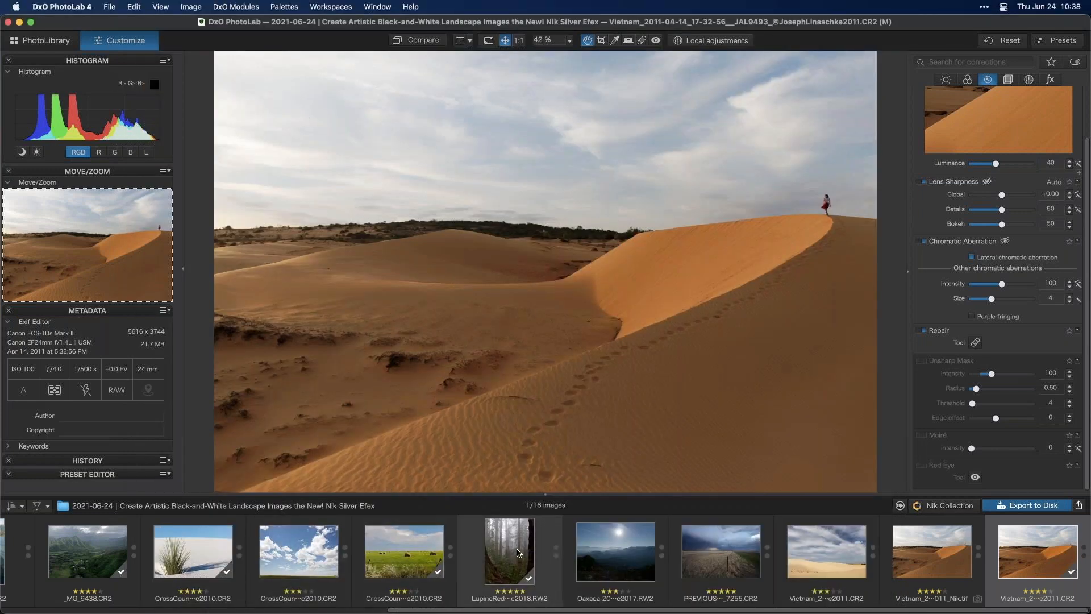
Select the green valley photo _MG_9438.CR2 and reset its corrections.
scroll(518, 552, "left", 5)
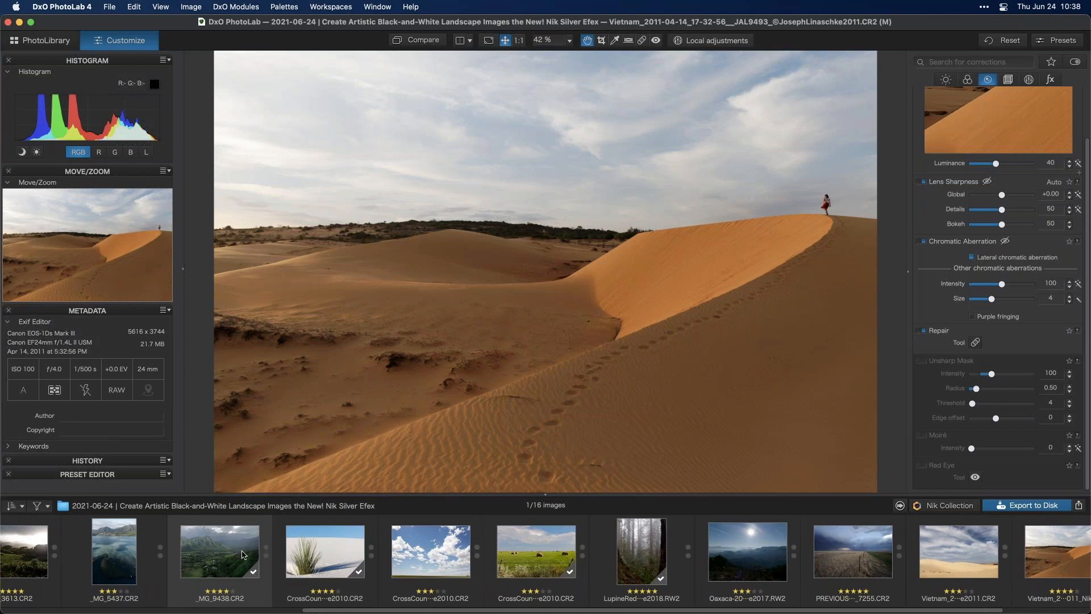
scroll(241, 554, "left", 5)
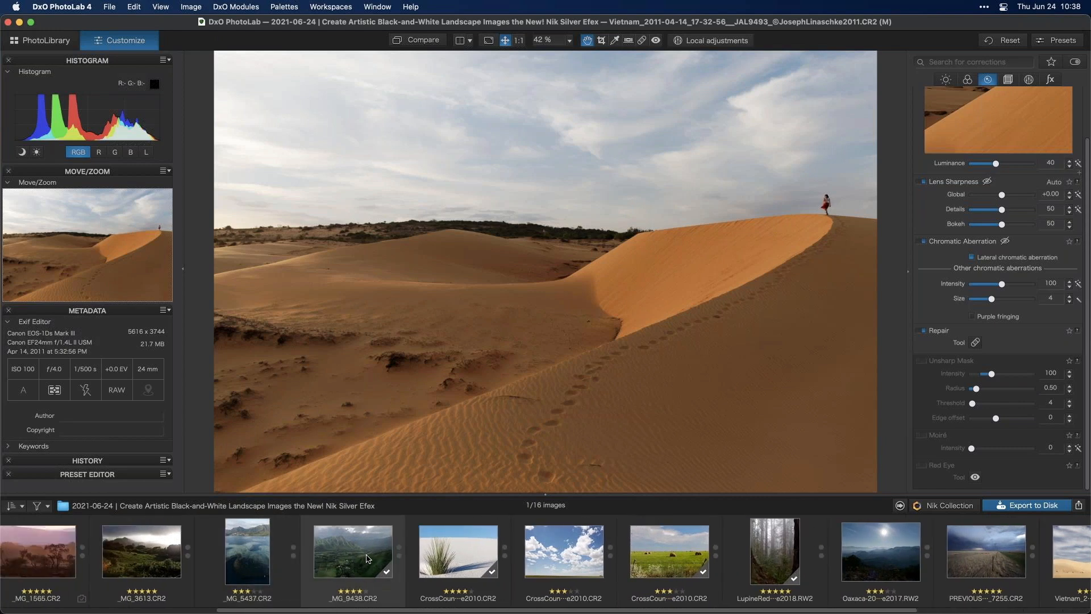
left_click(366, 558)
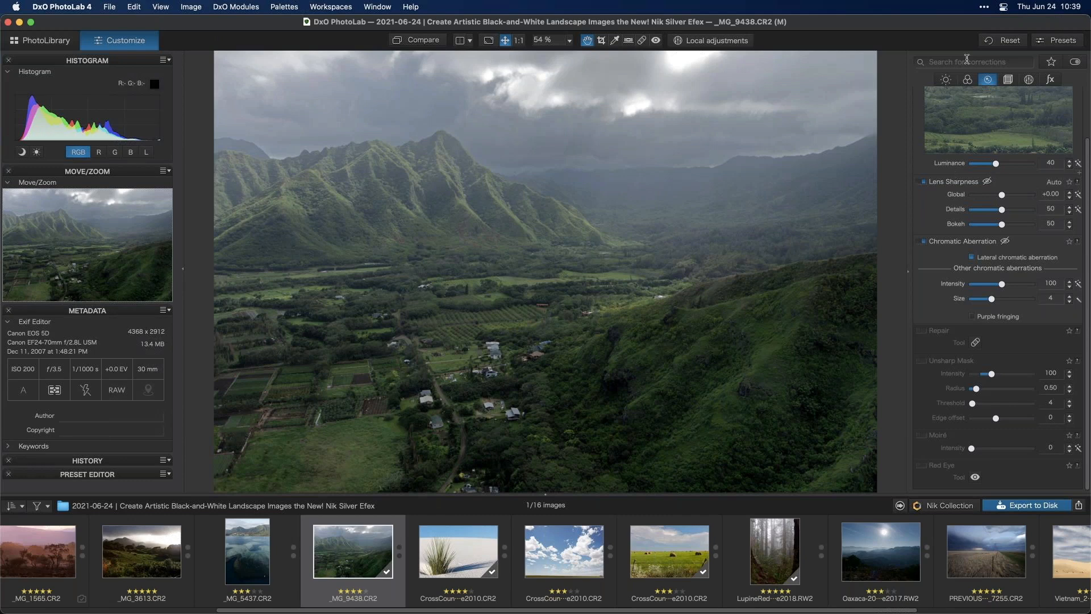
left_click(997, 42)
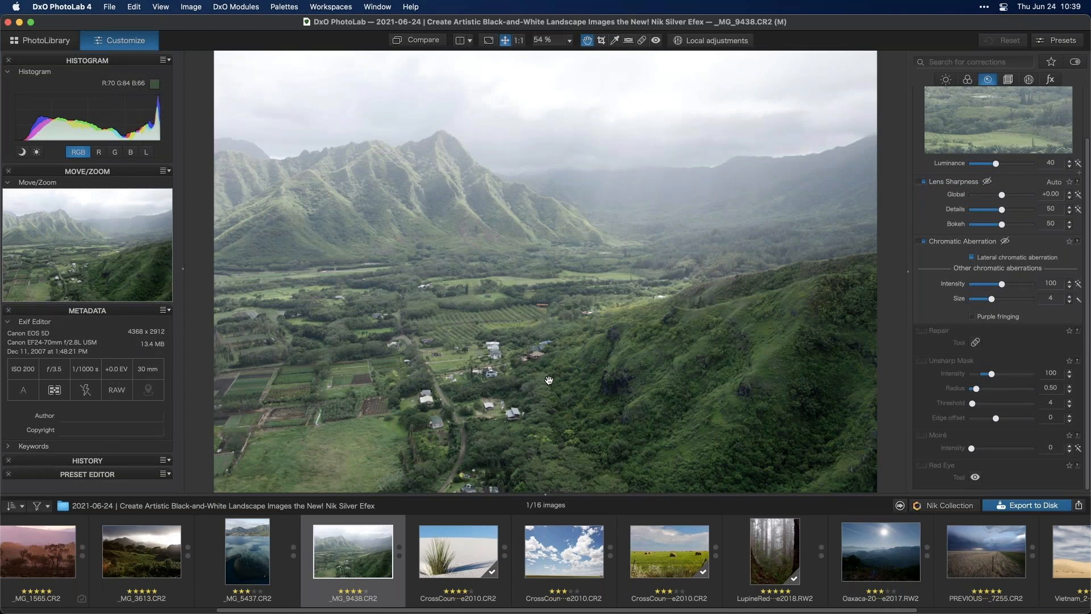
Display the light corrections for the valley photo, including DxO Smart Lighting and Selective Tone.
scroll(217, 563, "left", 5)
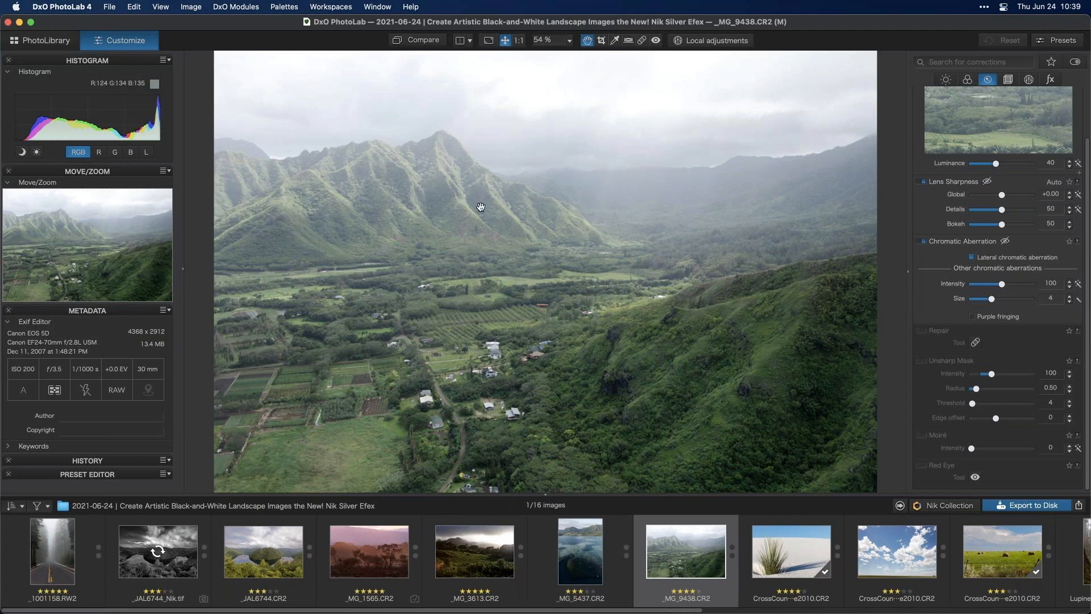
scroll(980, 197, "up", 3)
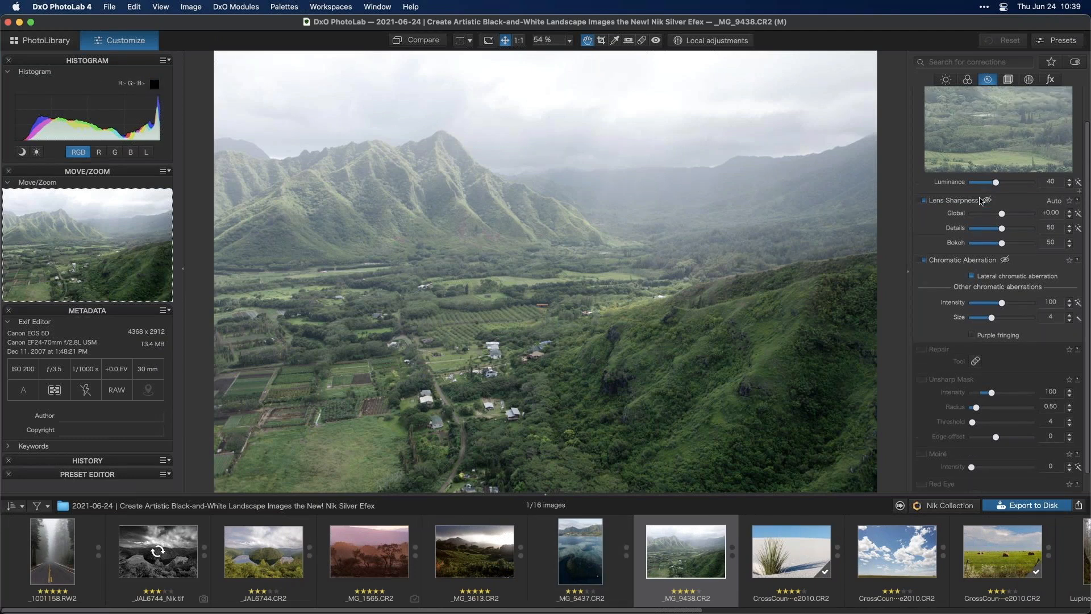
left_click(945, 81)
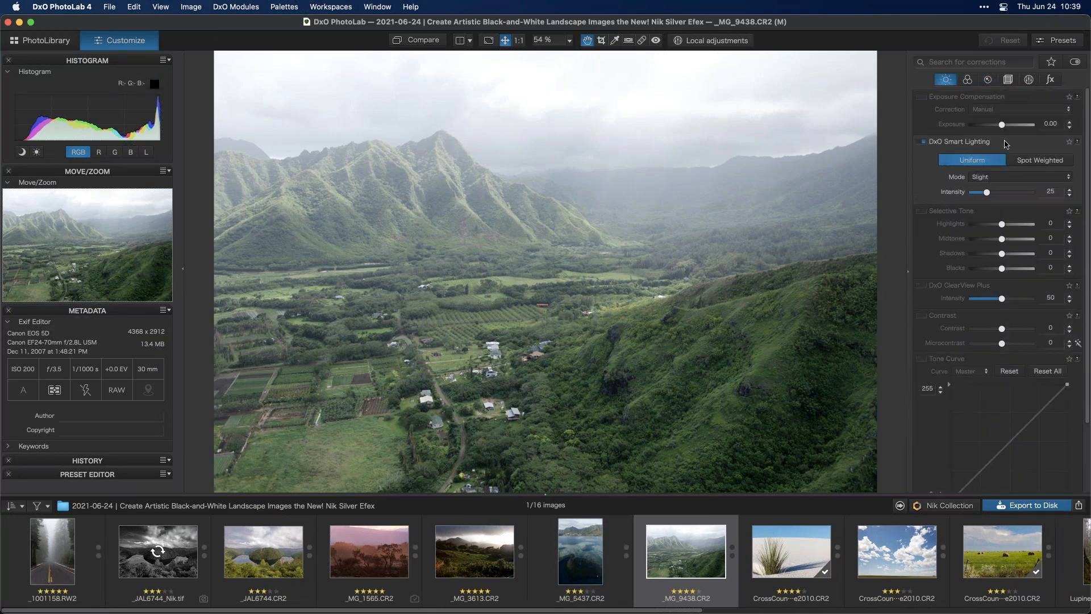
Try lowering the valley photo's exposure to -3.86 and reset it to its default.
left_click_drag(1002, 130, 972, 130)
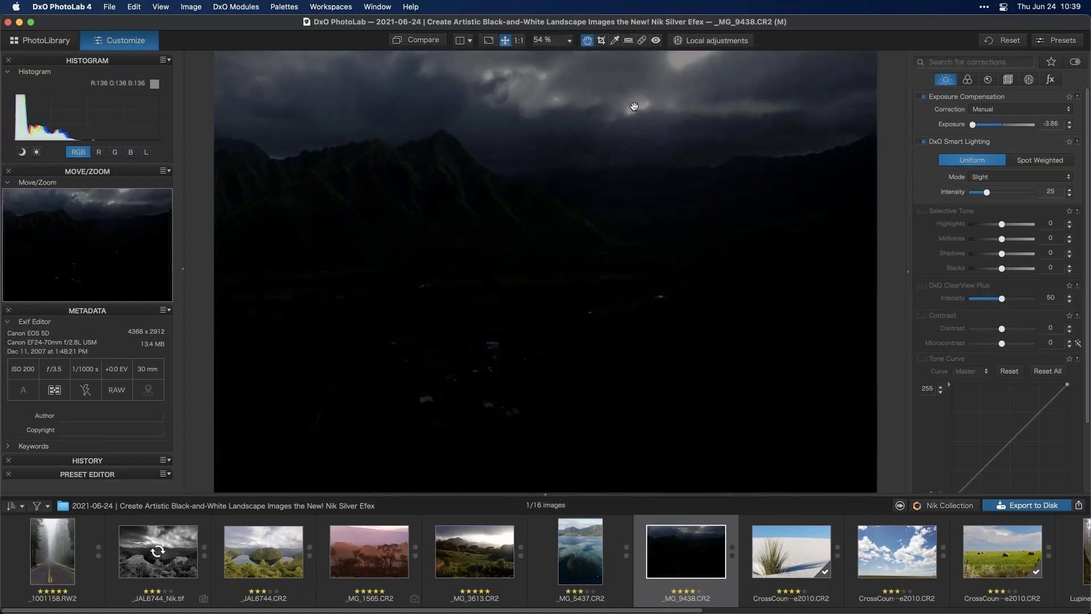
left_click_drag(974, 128, 989, 126)
double_click(989, 127)
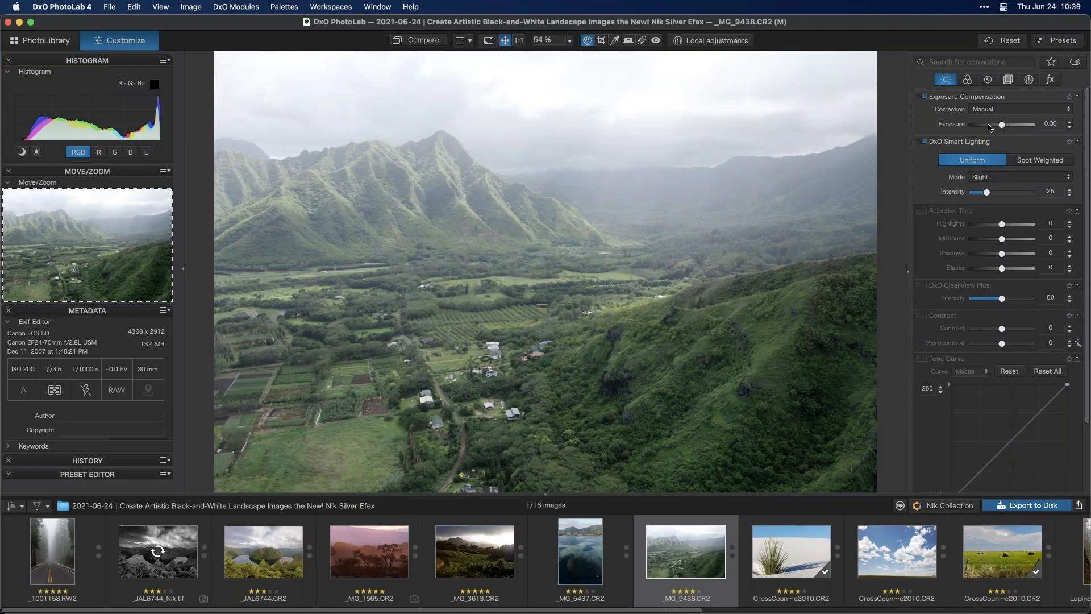
Set the exposure compensation to -0.51 and turn on Selective Tone with highlights at -62.
left_click_drag(1002, 126, 996, 132)
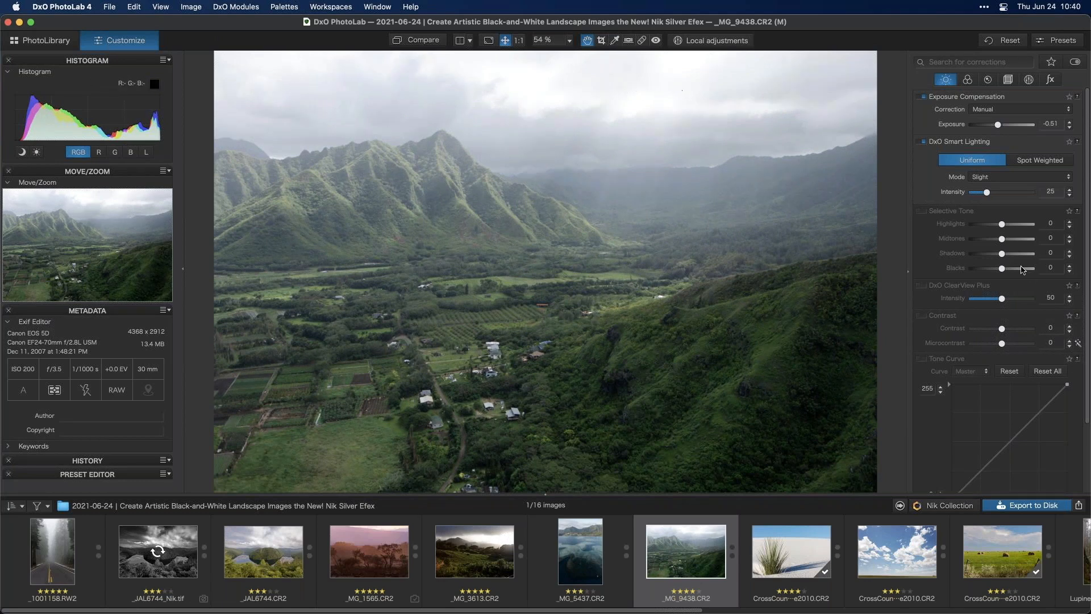
left_click(923, 211)
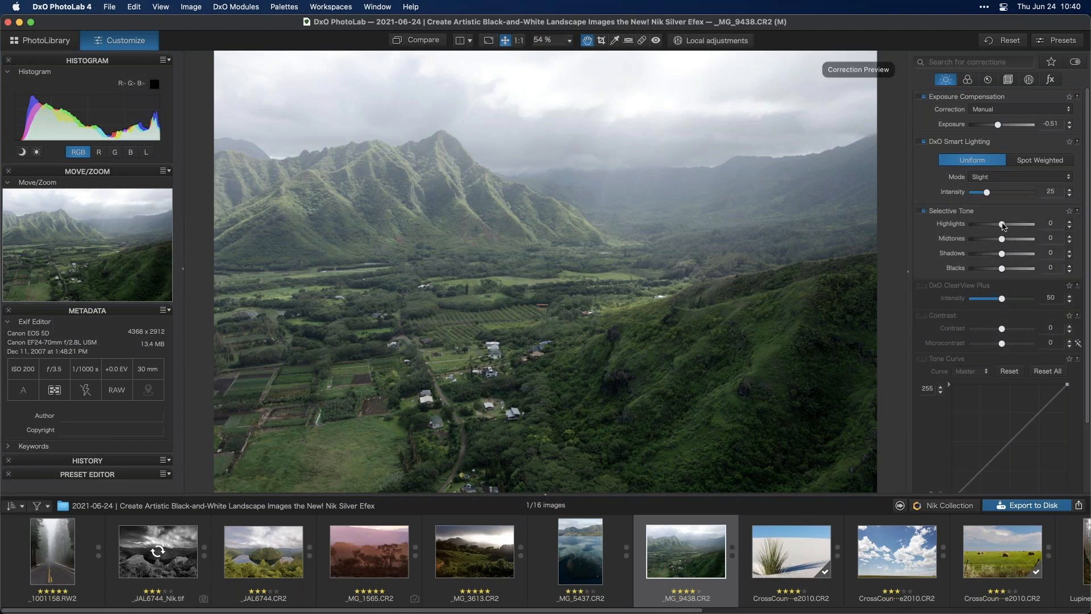
left_click_drag(1001, 226, 986, 230)
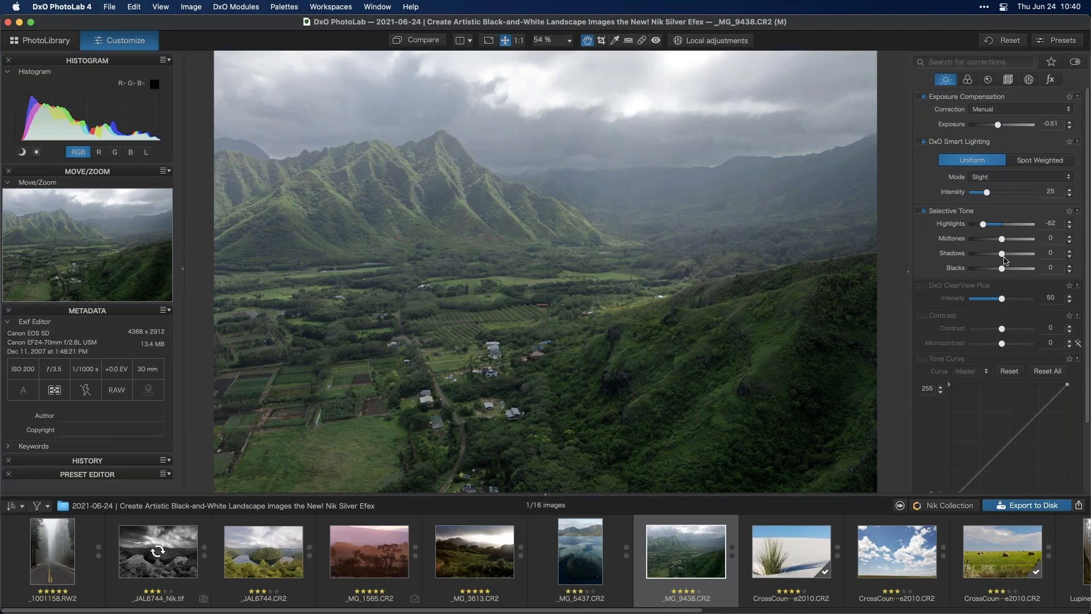
Set the Selective Tone blacks to -15 and refine the highlights to -71.
left_click_drag(1000, 270, 994, 272)
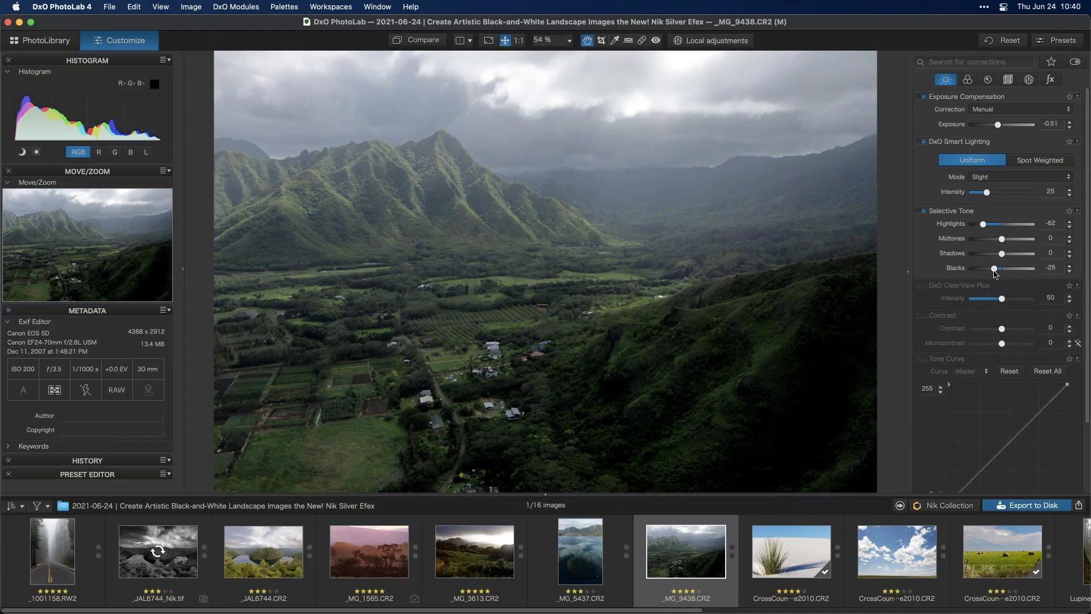
left_click_drag(996, 271, 997, 270)
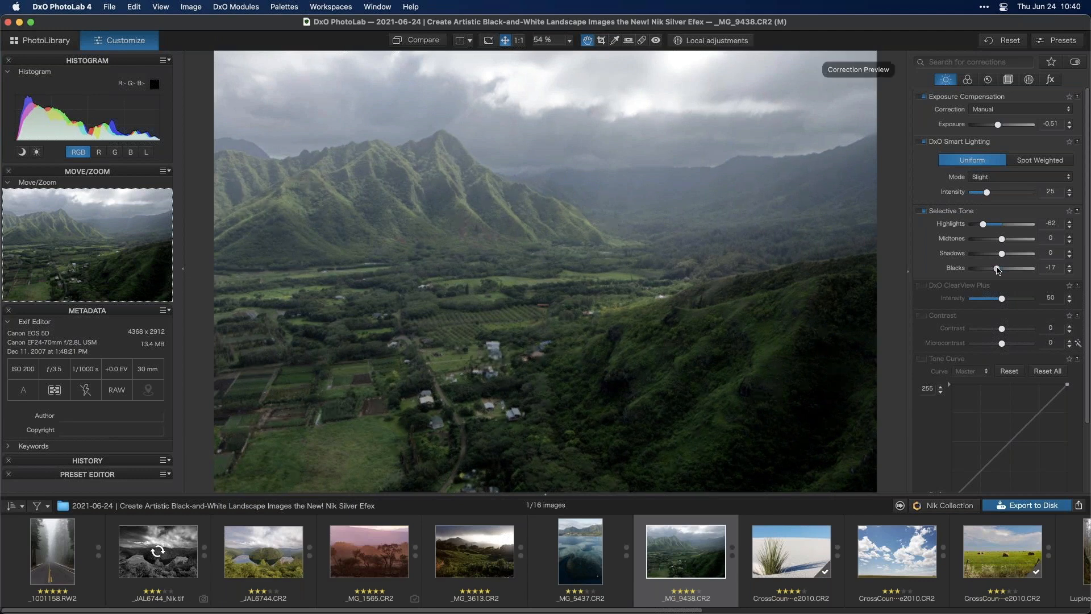
left_click_drag(997, 270, 999, 271)
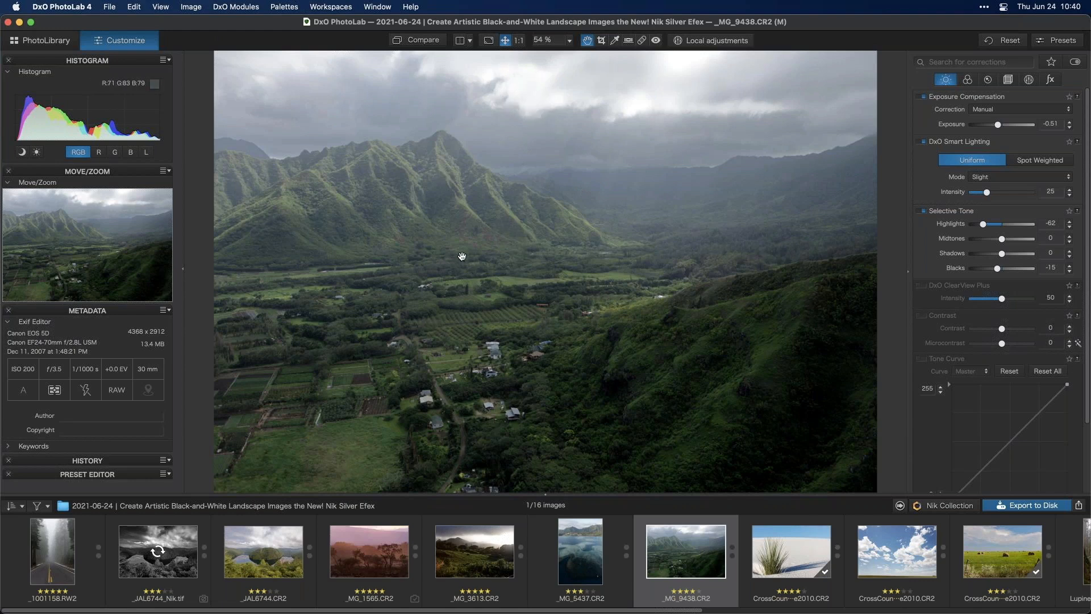
mouse_move(977, 226)
left_mouse_down()
mouse_move(966, 229)
mouse_move(983, 229)
left_mouse_up()
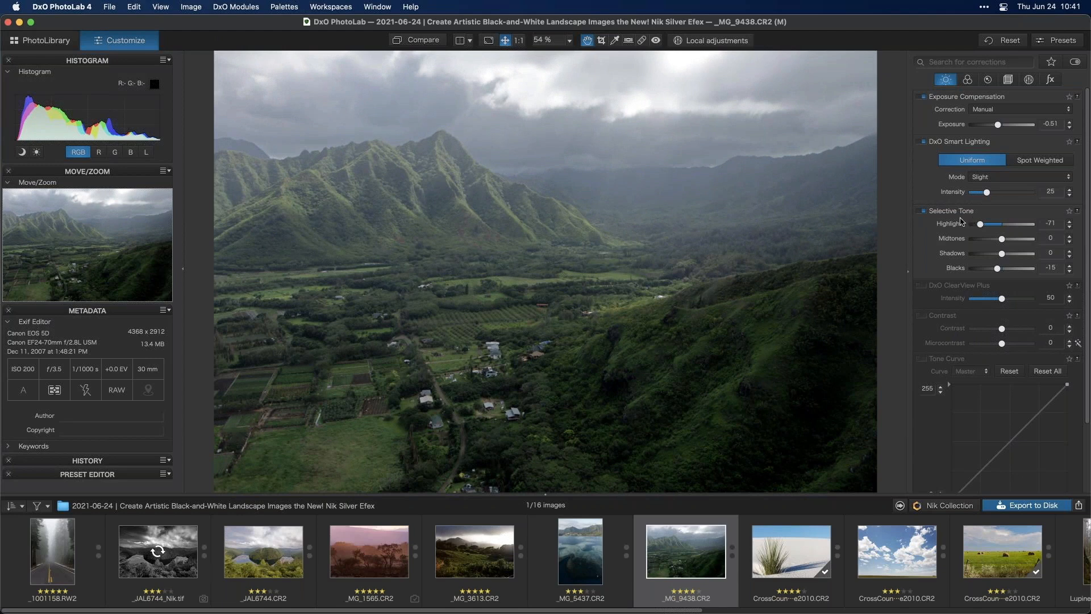
Add a local adjustment control point on the bright clouds, enlarge its area and slightly lower its highlights.
left_click(718, 43)
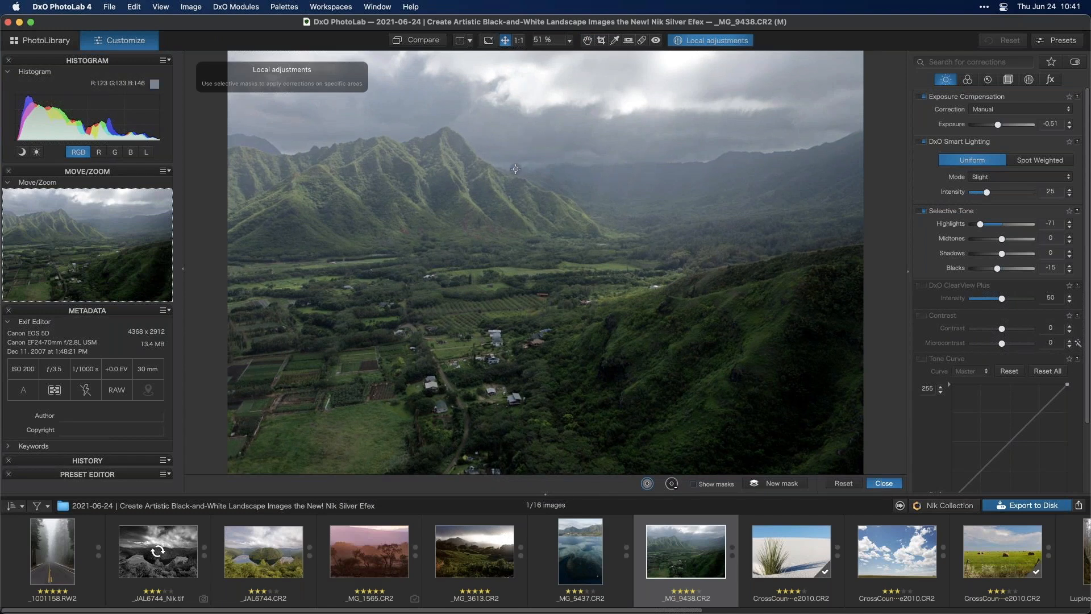
left_click(533, 89)
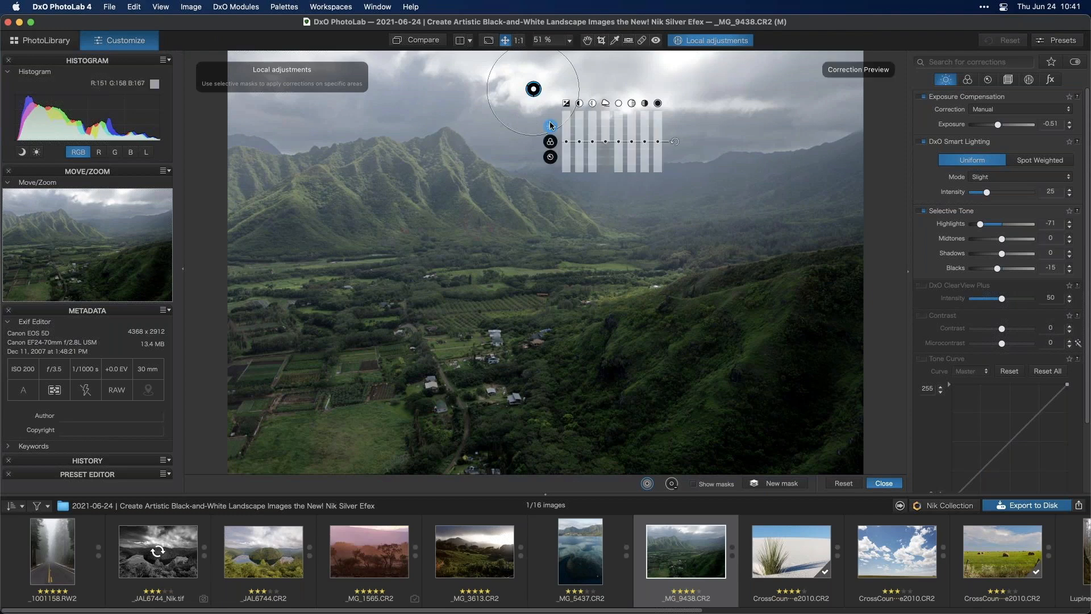
left_click_drag(533, 89, 533, 89)
left_click_drag(622, 94, 658, 97)
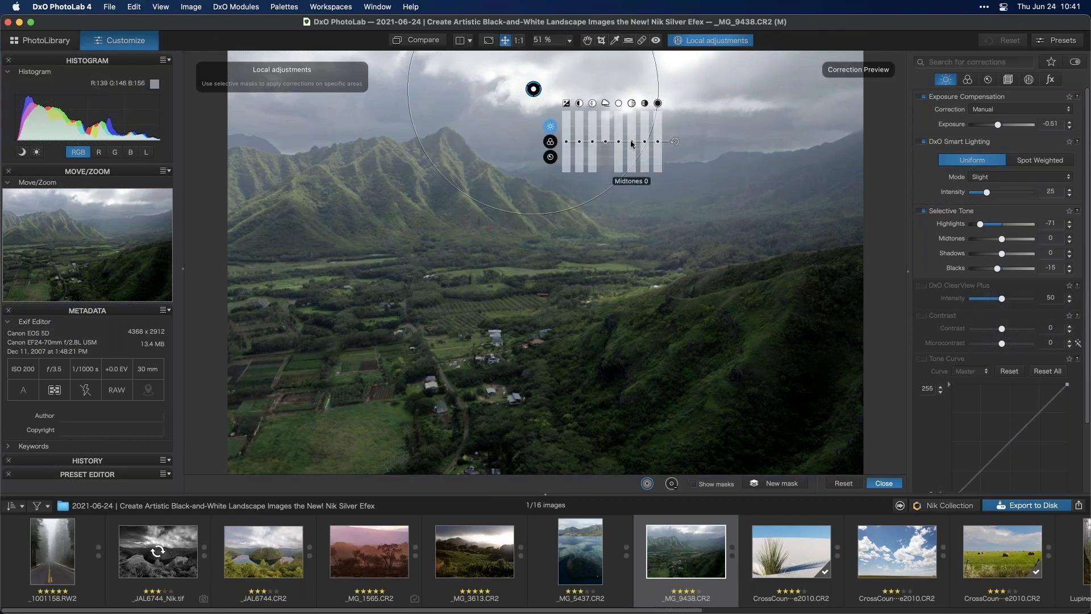
left_click_drag(618, 141, 619, 152)
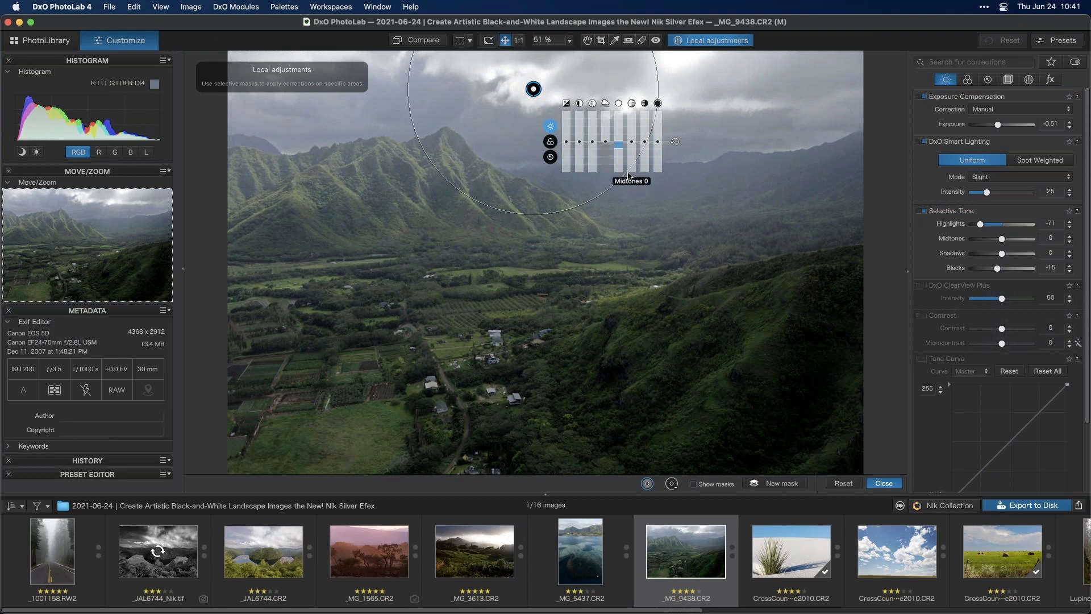
Widen the cloud control point down over the mountains, check its mask and slightly lower its exposure.
left_click_drag(585, 211, 604, 252)
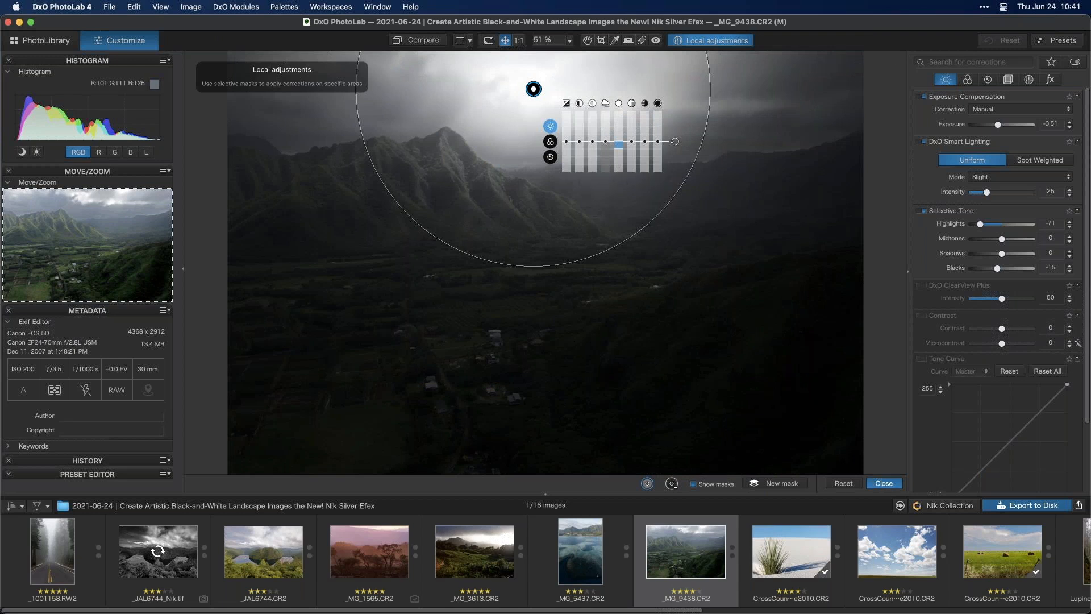
mouse_move(698, 185)
left_mouse_down()
mouse_move(723, 200)
mouse_move(707, 191)
left_mouse_up()
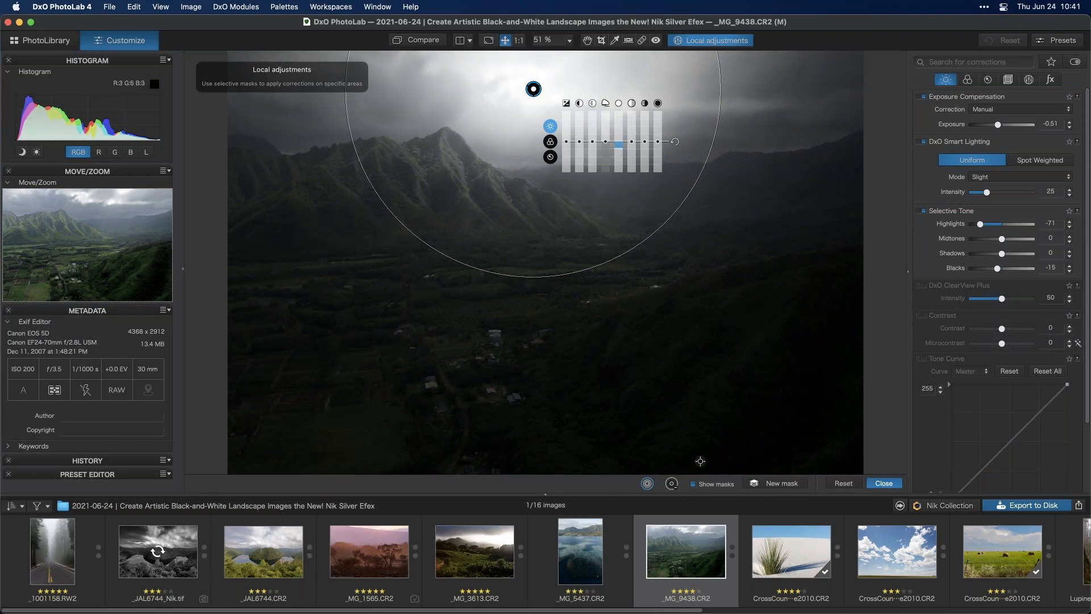
left_click(693, 483)
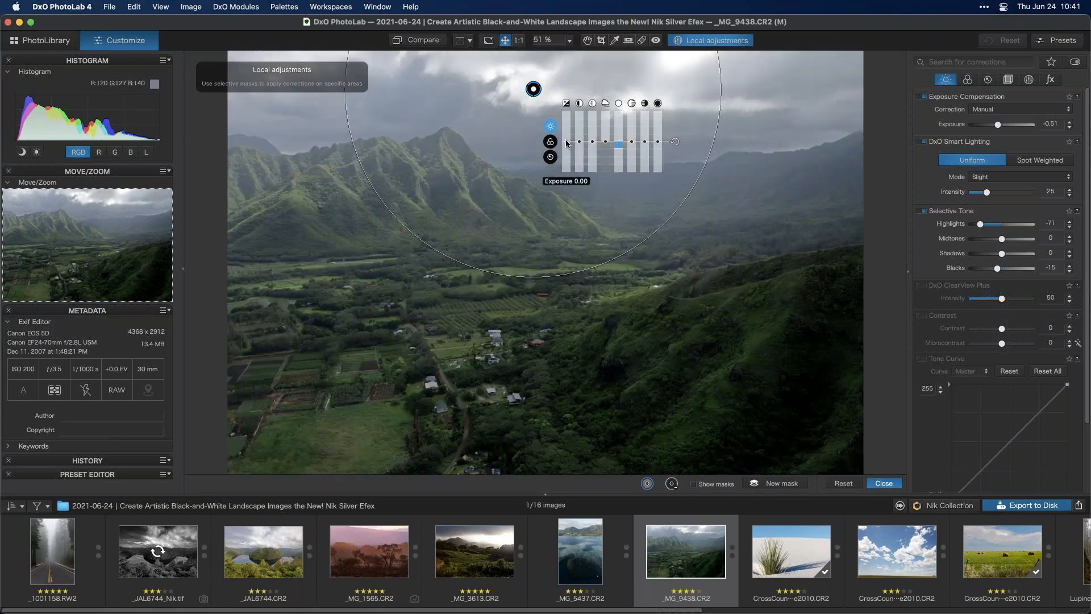
left_click_drag(566, 144, 566, 148)
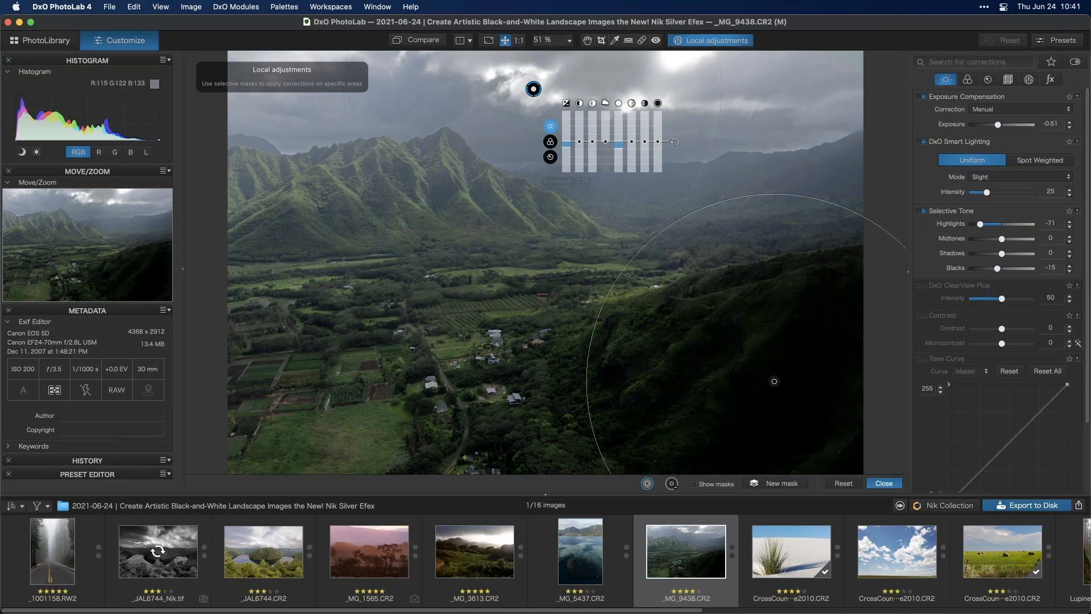
left_click_drag(619, 138, 567, 140)
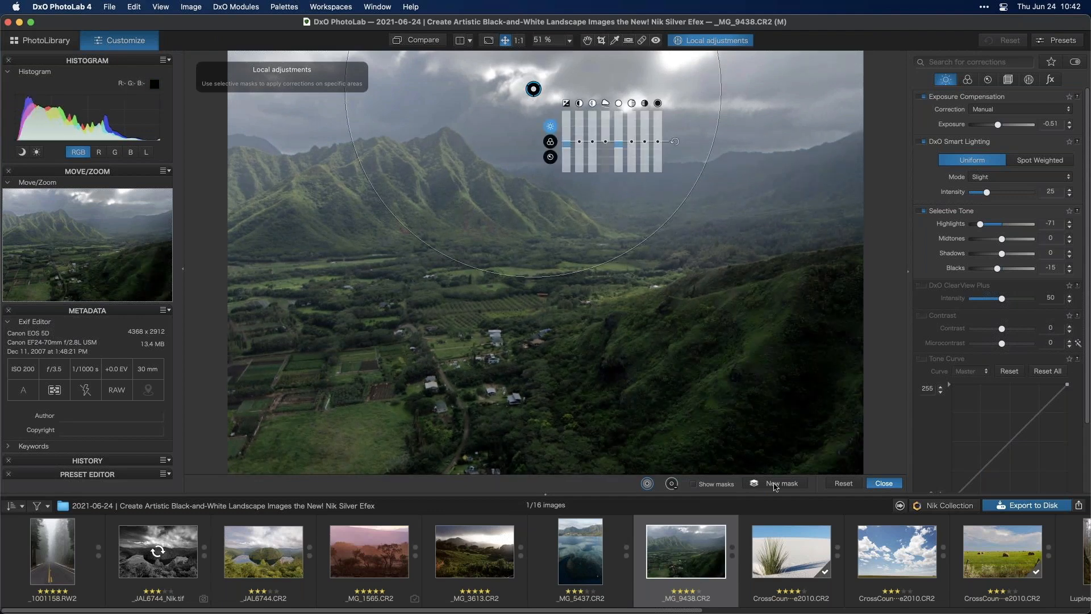
Create a new mask with a control point on the dark hillside, raise its exposure slightly and close the local adjustments.
left_click(776, 483)
left_click(784, 404)
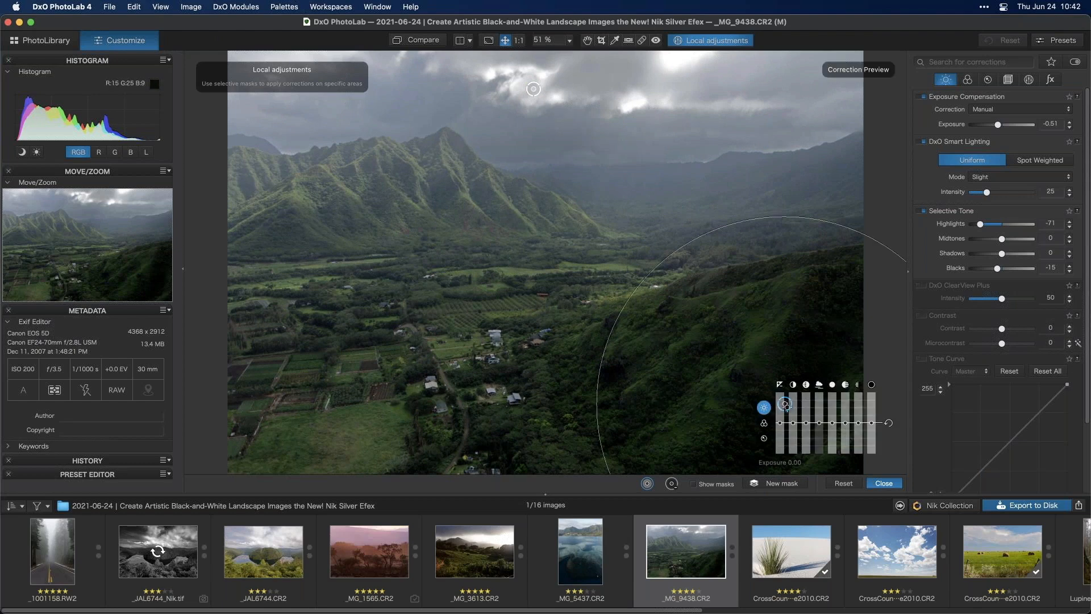
left_click_drag(780, 422, 782, 417)
left_click(883, 483)
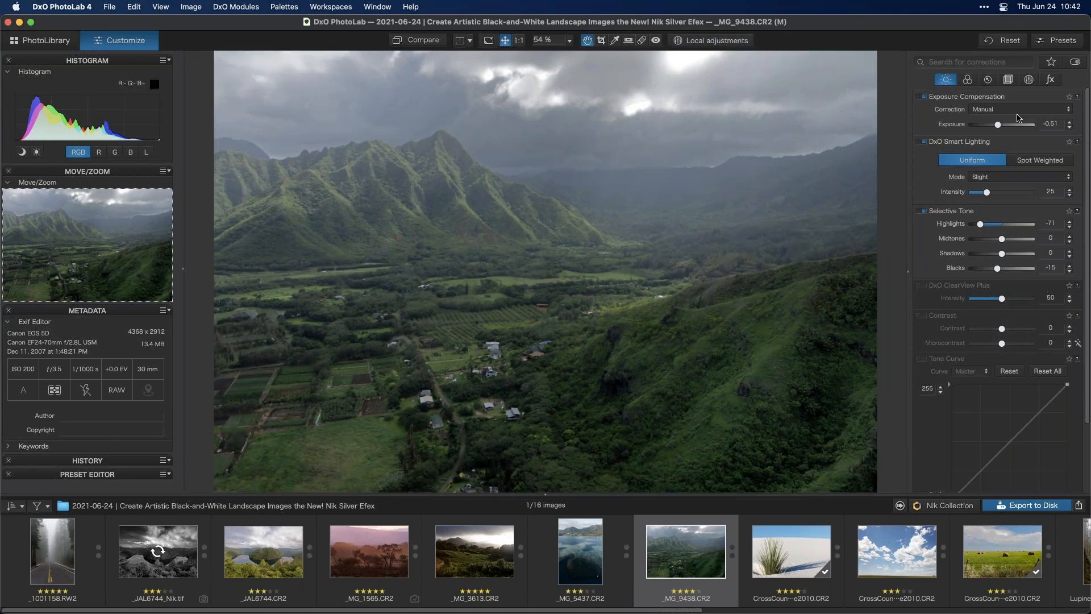
Compare the photo with the local adjustments off and on, and return to the light corrections.
left_click(1028, 79)
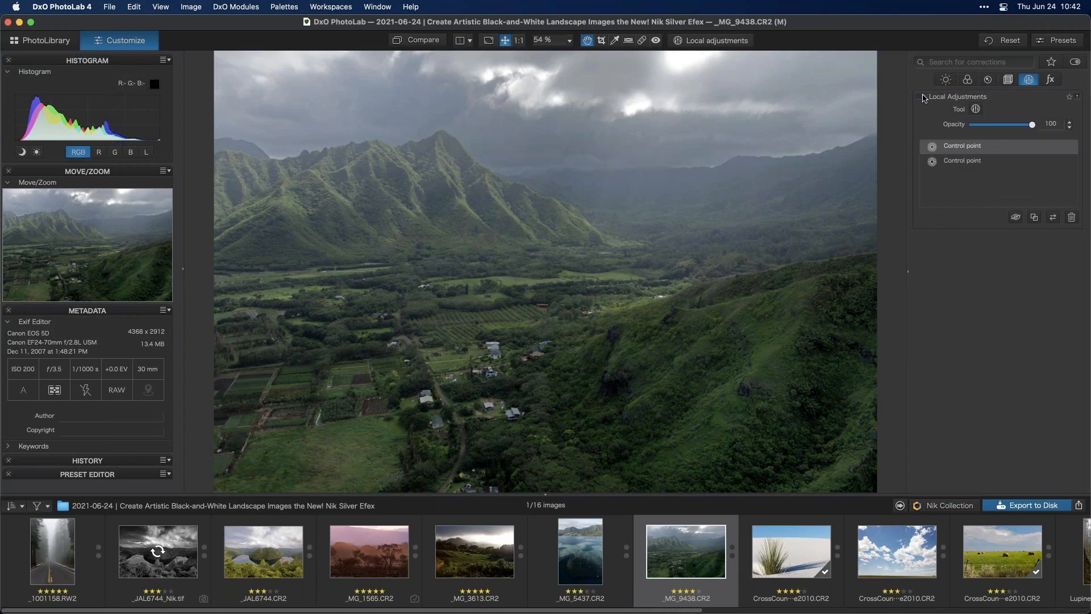
left_click(924, 98)
left_click(923, 98)
left_click(924, 98)
left_click(924, 97)
left_click(946, 80)
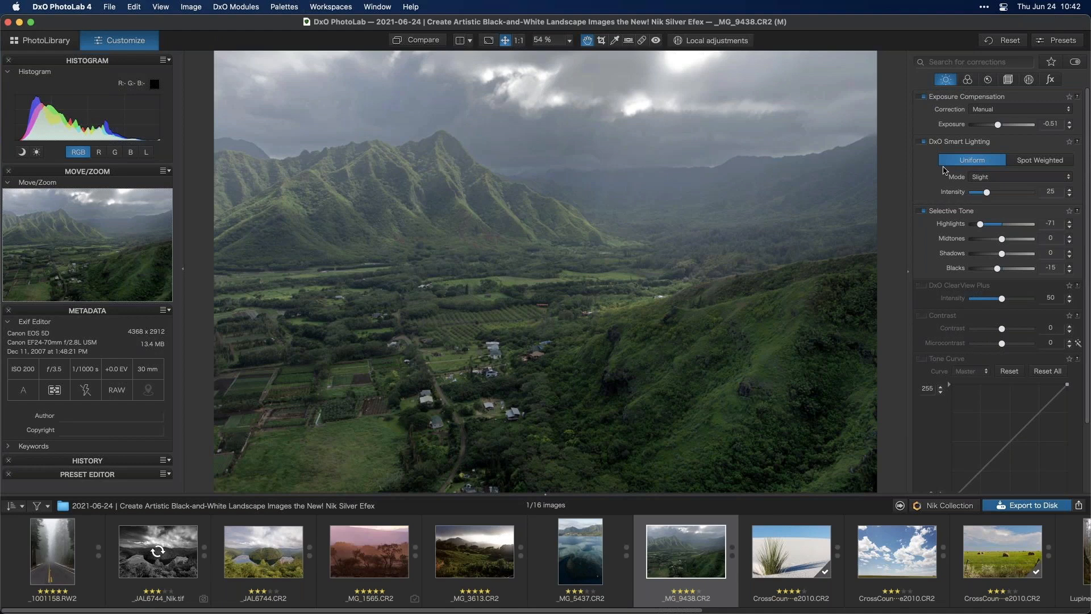
Turn on DxO ClearView Plus and try intensities of 100, 42, 63 and 49 on the valley photo.
left_click(922, 286)
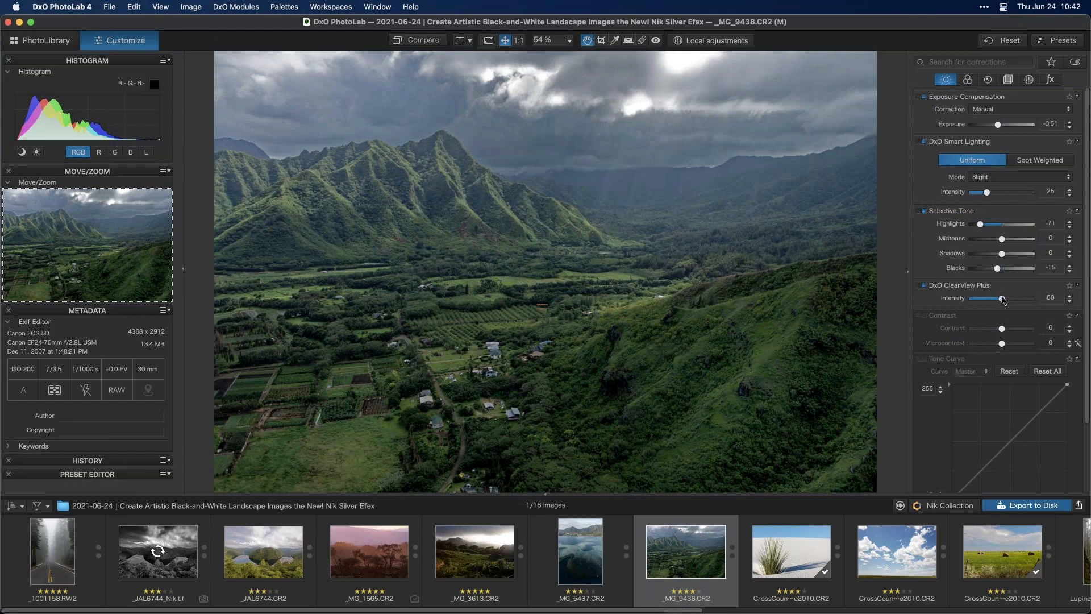
left_click_drag(1003, 301, 1033, 301)
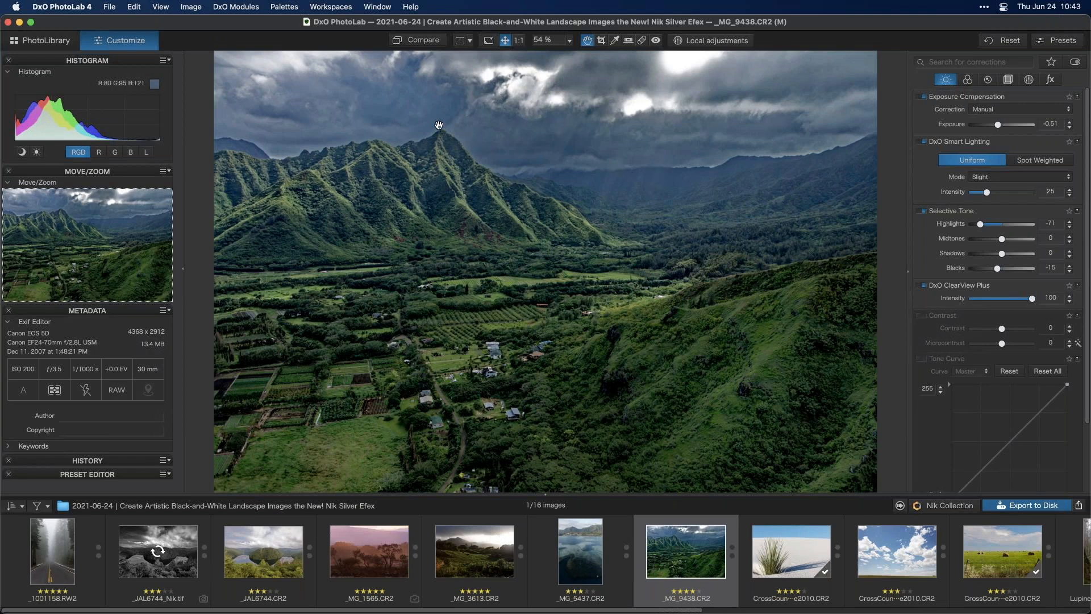
left_click_drag(1030, 300, 997, 302)
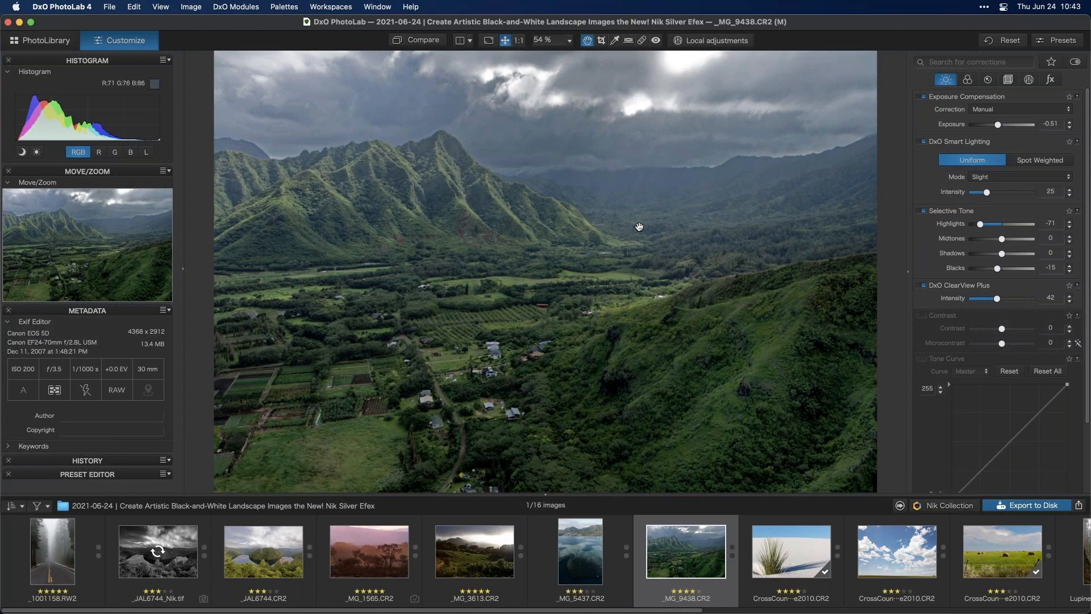
left_click_drag(997, 298, 1012, 300)
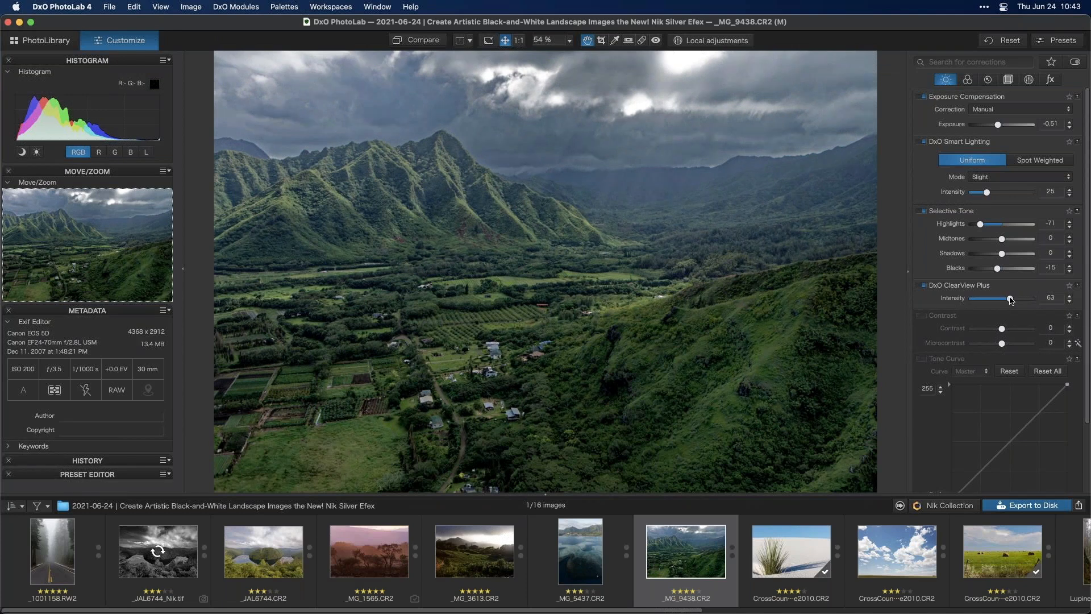
left_click_drag(1009, 298, 1009, 299)
left_click_drag(1009, 301, 993, 303)
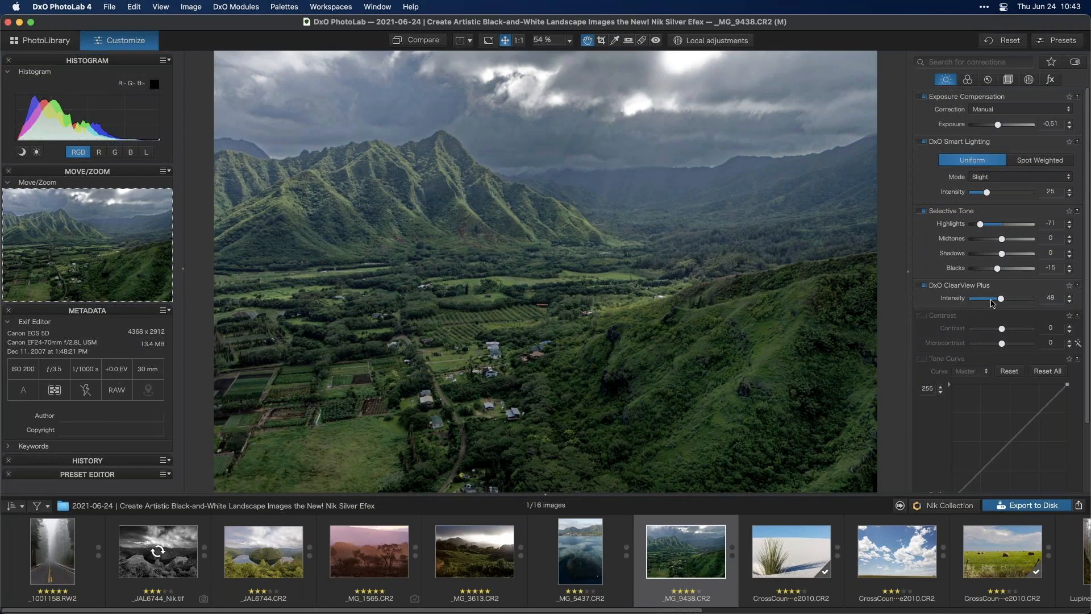
Set the DxO ClearView Plus intensity to 0 and open the valley photo in Silver Efex Pro 3.
left_click_drag(1000, 299, 971, 299)
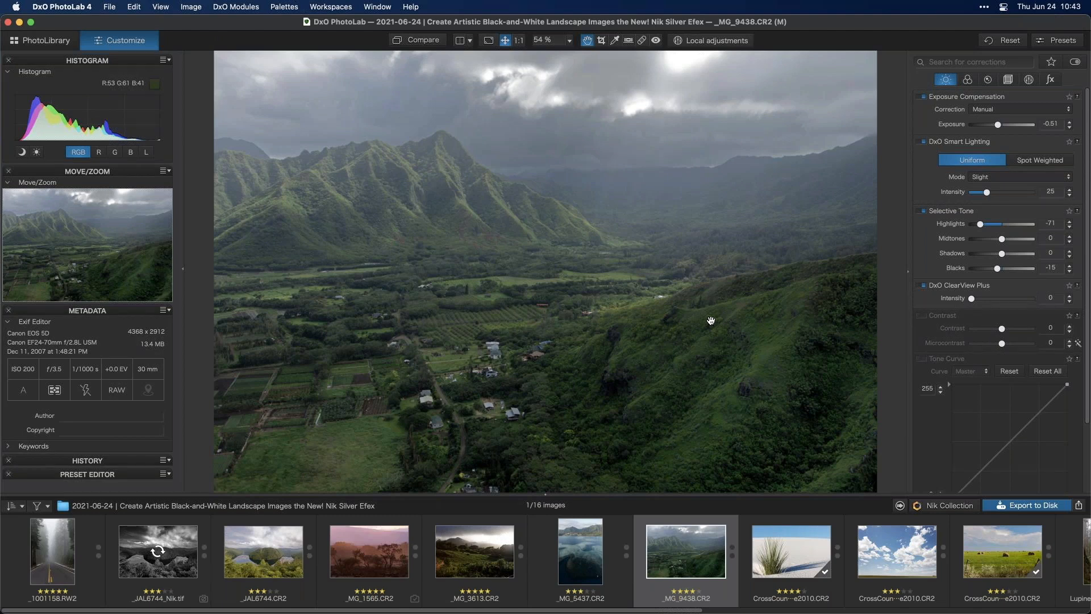
mouse_move(971, 299)
left_mouse_down()
mouse_move(1021, 302)
mouse_move(961, 303)
left_mouse_up()
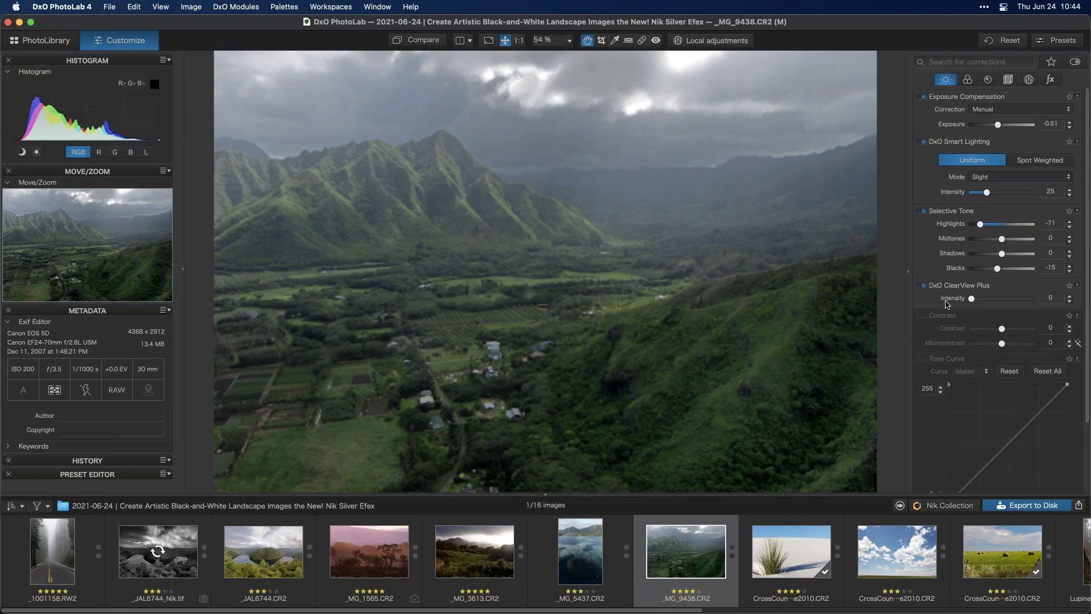
left_click(971, 508)
left_click(526, 267)
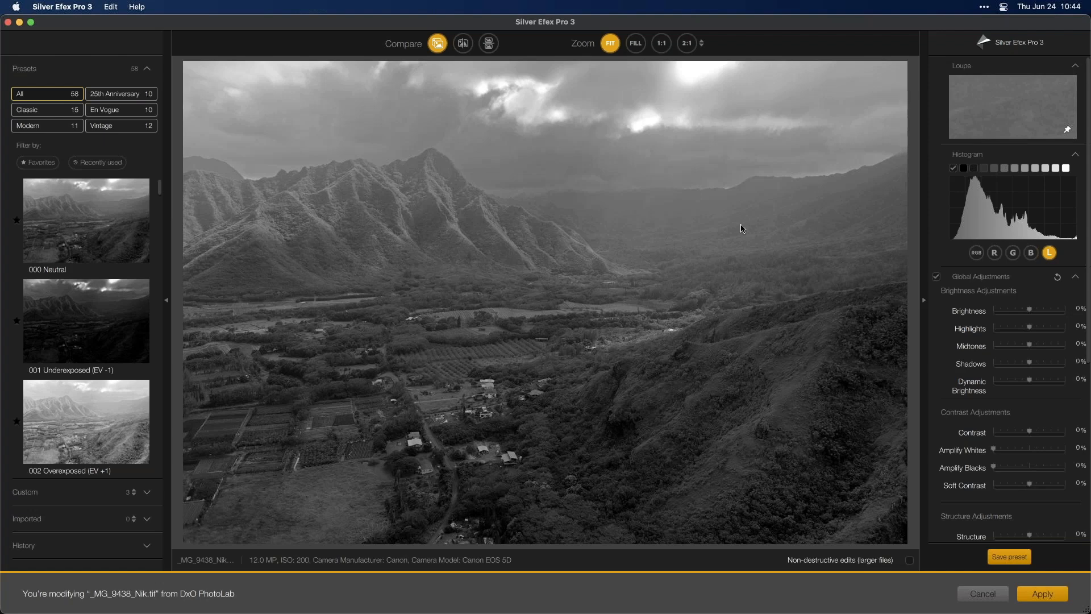
Expand the ClearView adjustment and set its intensity to 100%.
left_click_drag(160, 189, 157, 156)
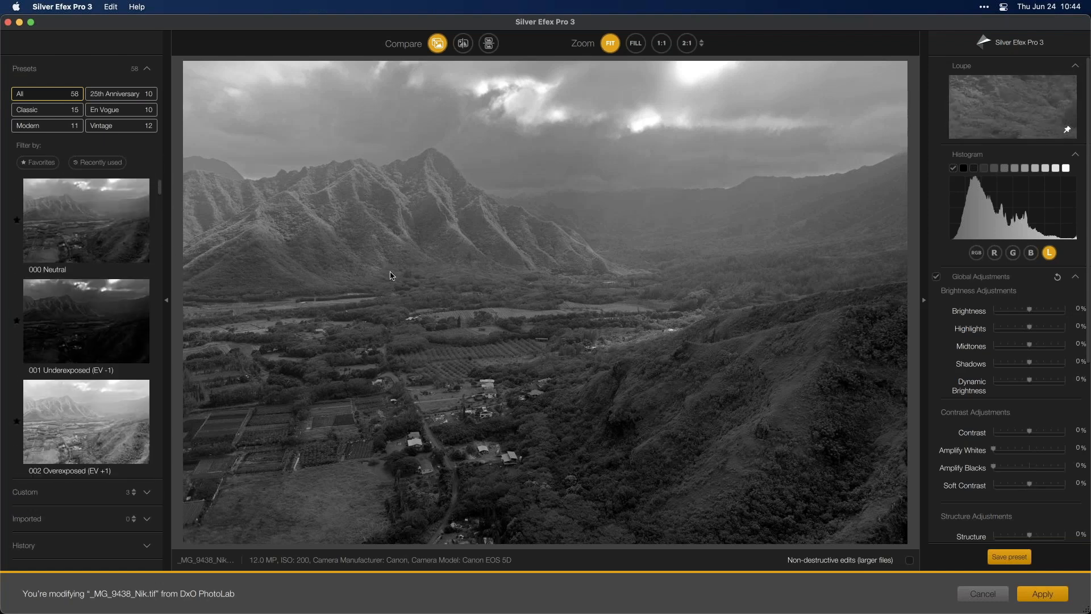
scroll(966, 334, "down", 10)
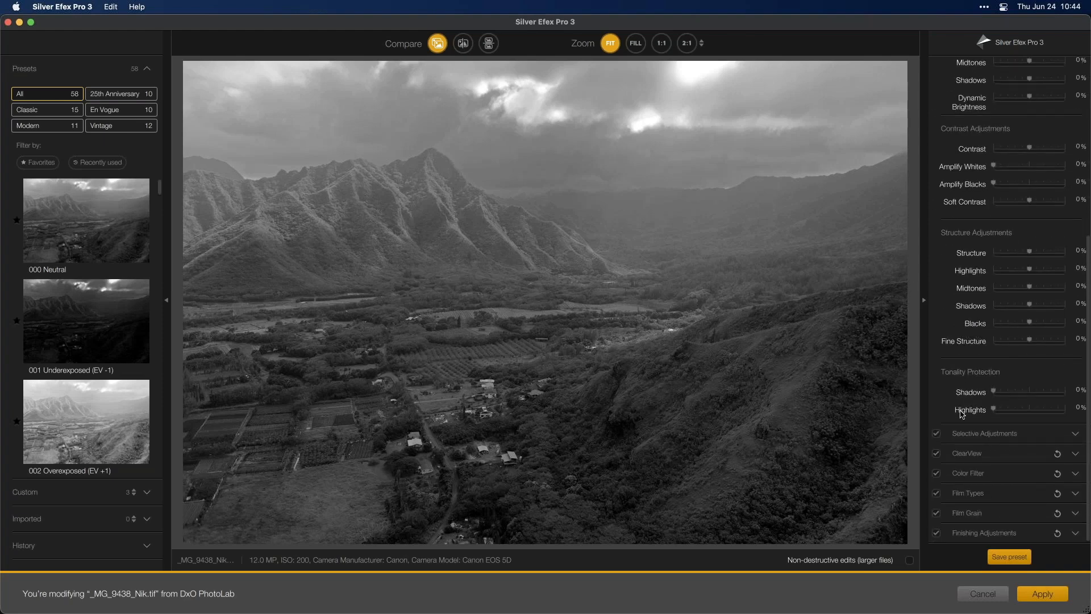
left_click(1074, 455)
left_click_drag(1003, 473, 1036, 474)
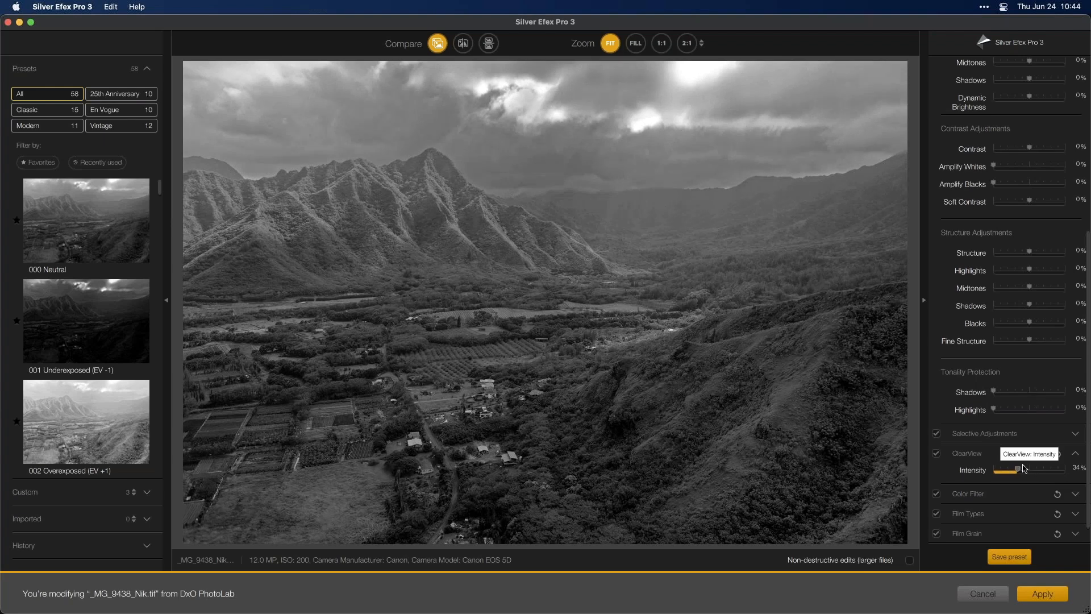
left_click_drag(1012, 471, 1067, 473)
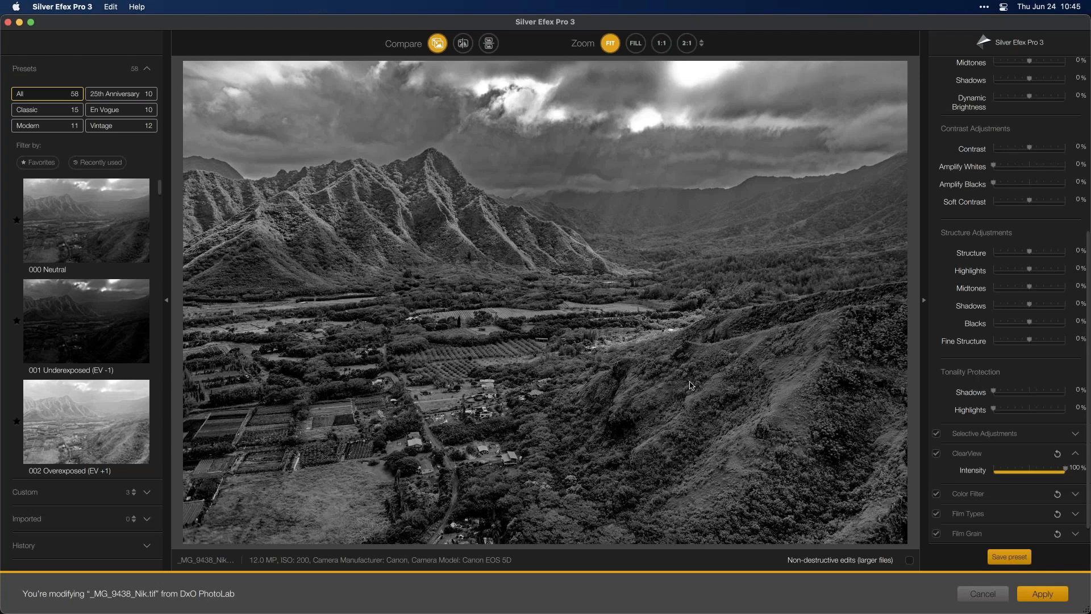
Switch back to DxO PhotoLab with the color valley photo.
key("super+Tab")
key("super+Tab")
key("super+shift+Tab")
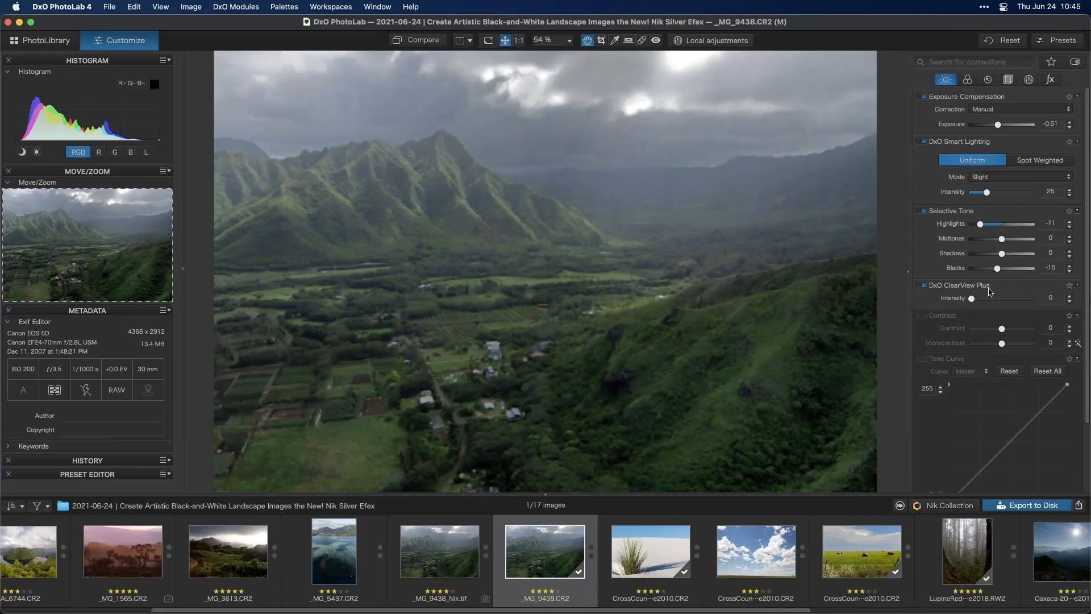
Set the DxO ClearView Plus intensity to 100 on the color valley photo.
left_click_drag(972, 299, 1035, 299)
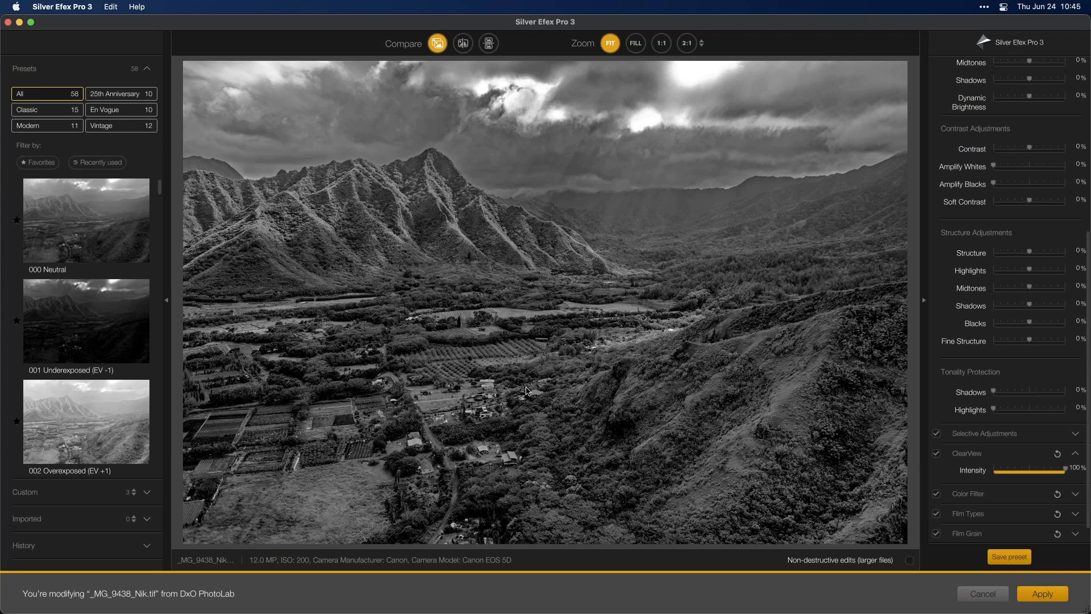
In Silver Efex Pro 3, compare ClearView at 42% with the DxO PhotoLab version and settle its intensity at 38%.
left_click_drag(1038, 471, 1026, 475)
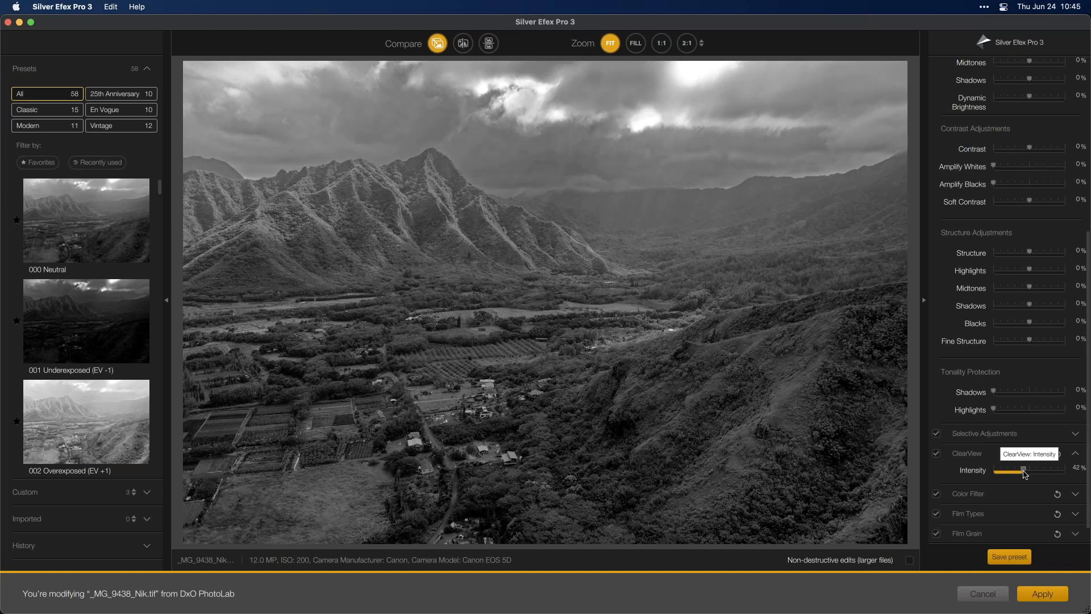
key("super+Tab")
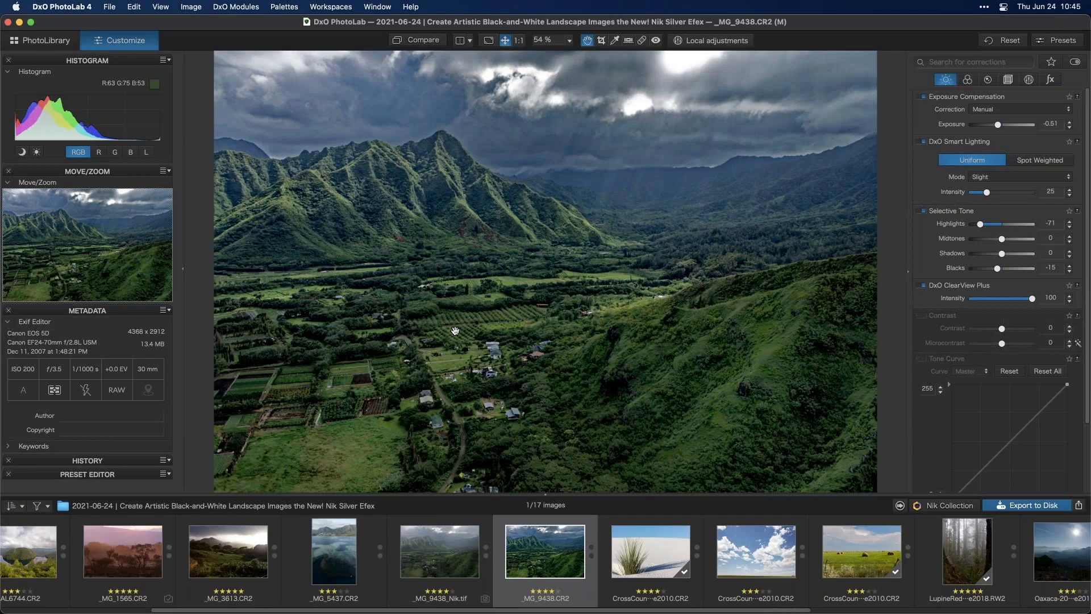
key("super+Tab")
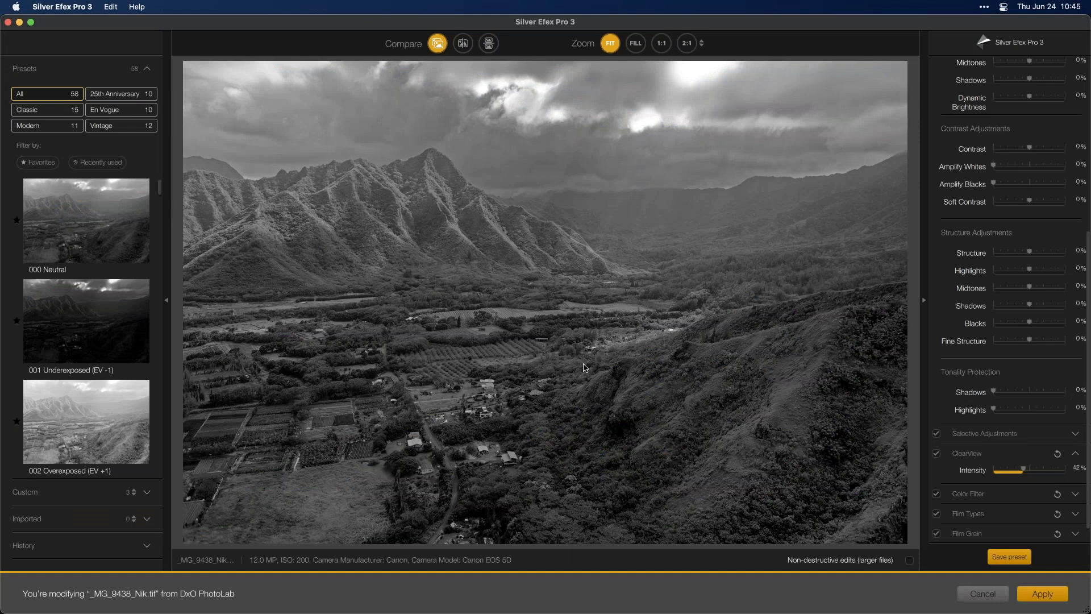
key("super+Tab")
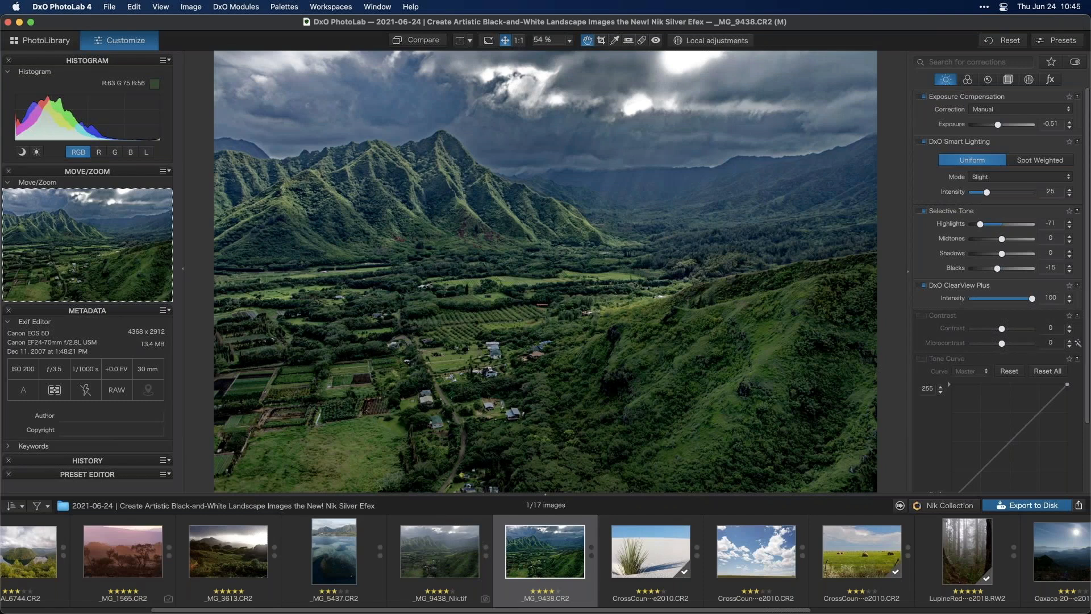
key("super+Tab")
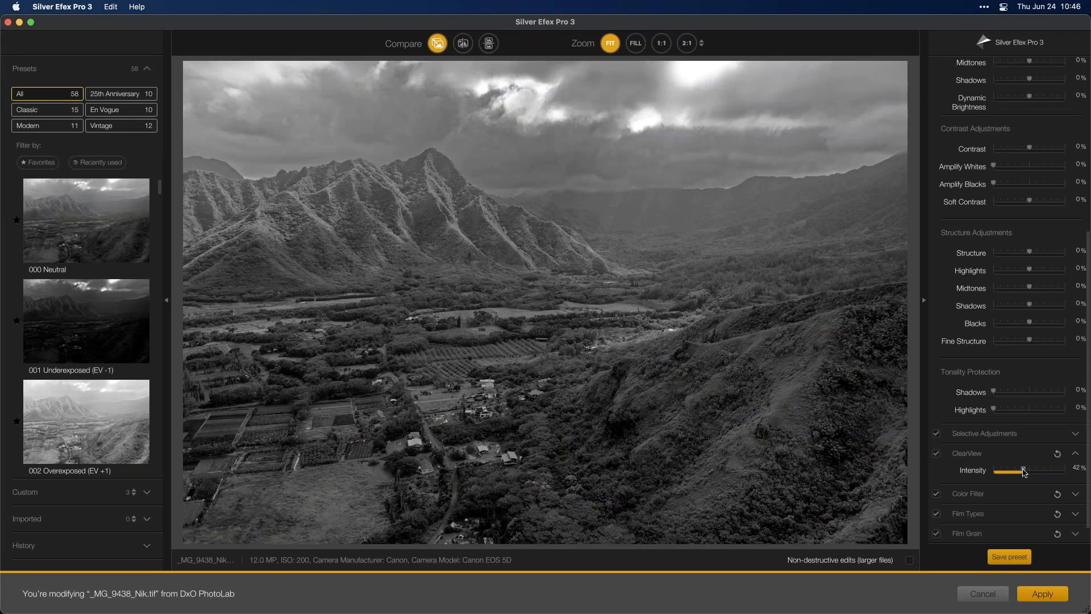
left_click_drag(1023, 468, 1020, 472)
Add a control point where the mountain ridge meets the valley floor and shrink its area of effect.
left_click(1075, 435)
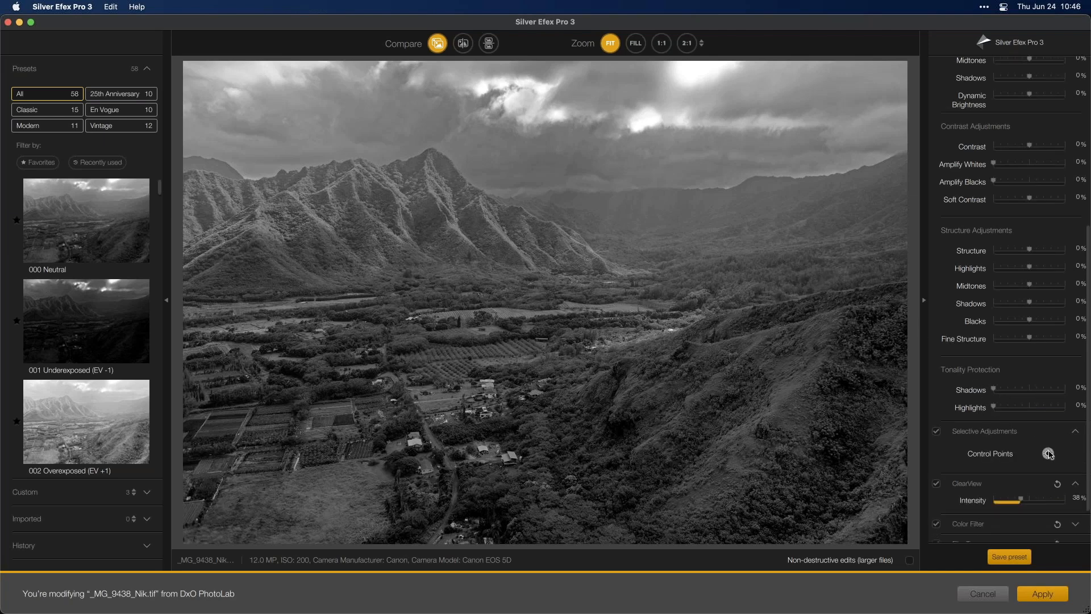
left_click(589, 251)
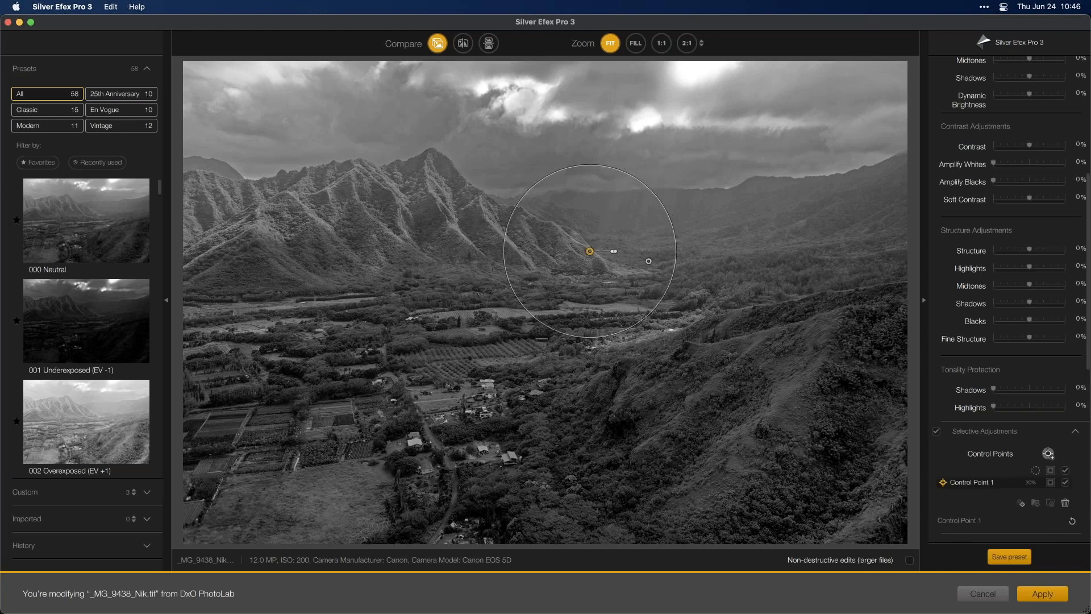
left_click_drag(657, 250, 599, 256)
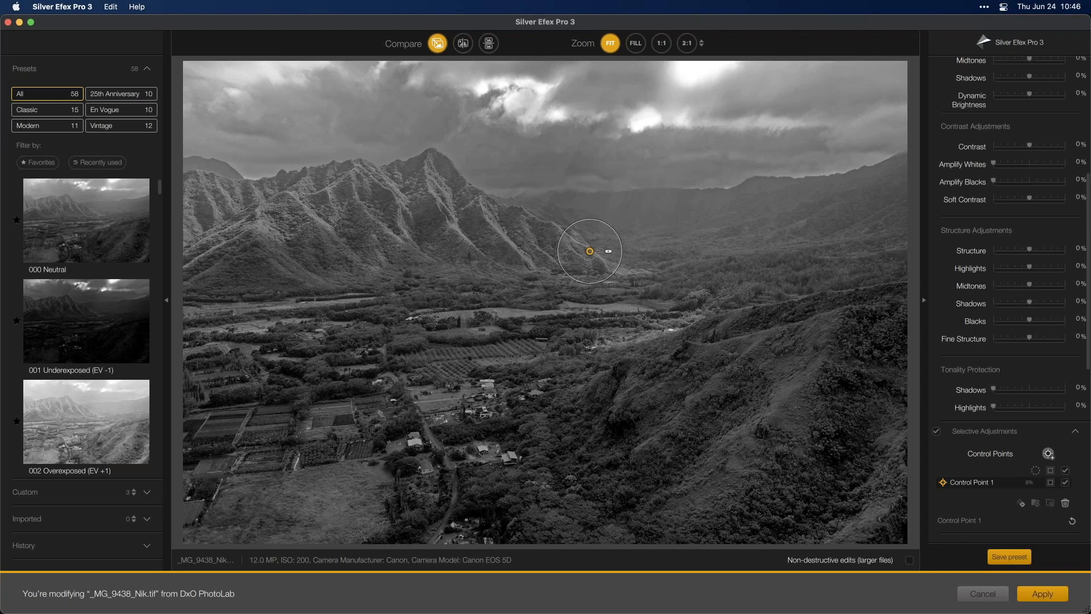
Show the control point's mask and set its Luminance and Chrominance color selectivity to 0%.
left_click(635, 43)
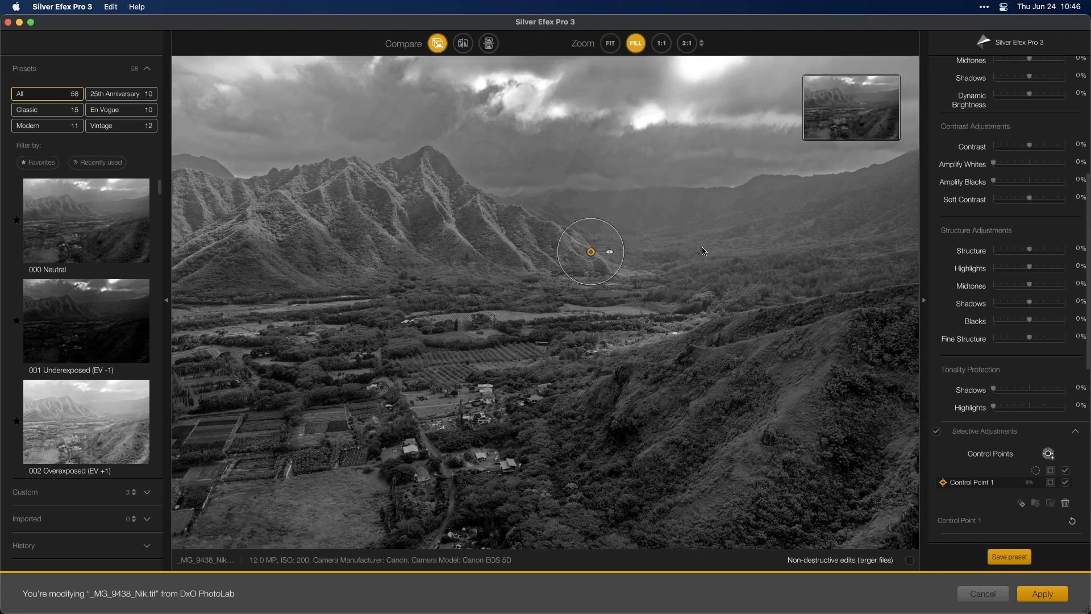
left_click(700, 44)
left_click(699, 103)
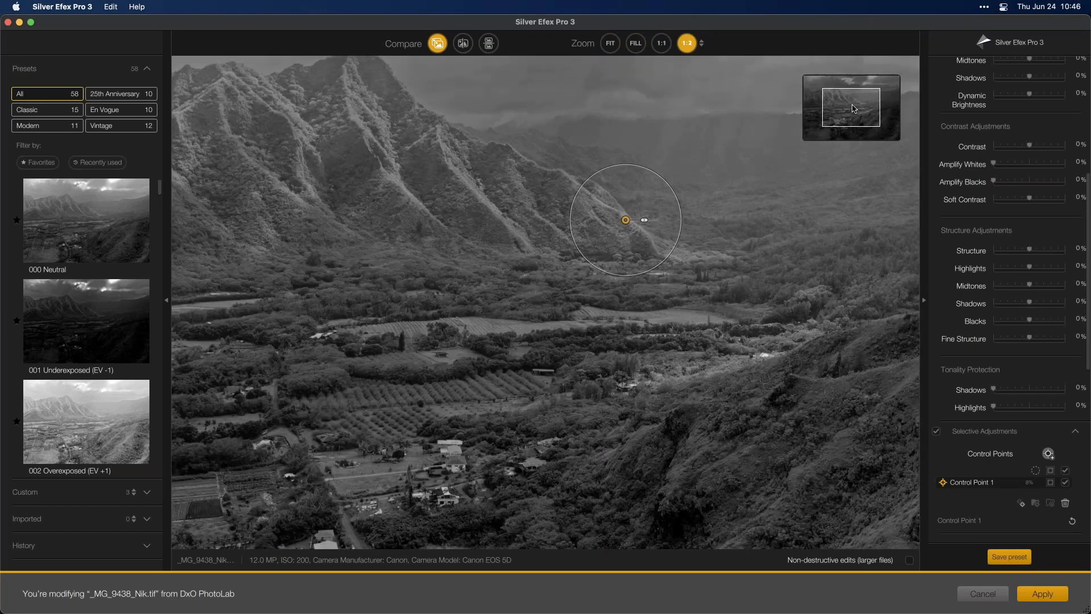
left_click_drag(858, 106, 869, 100)
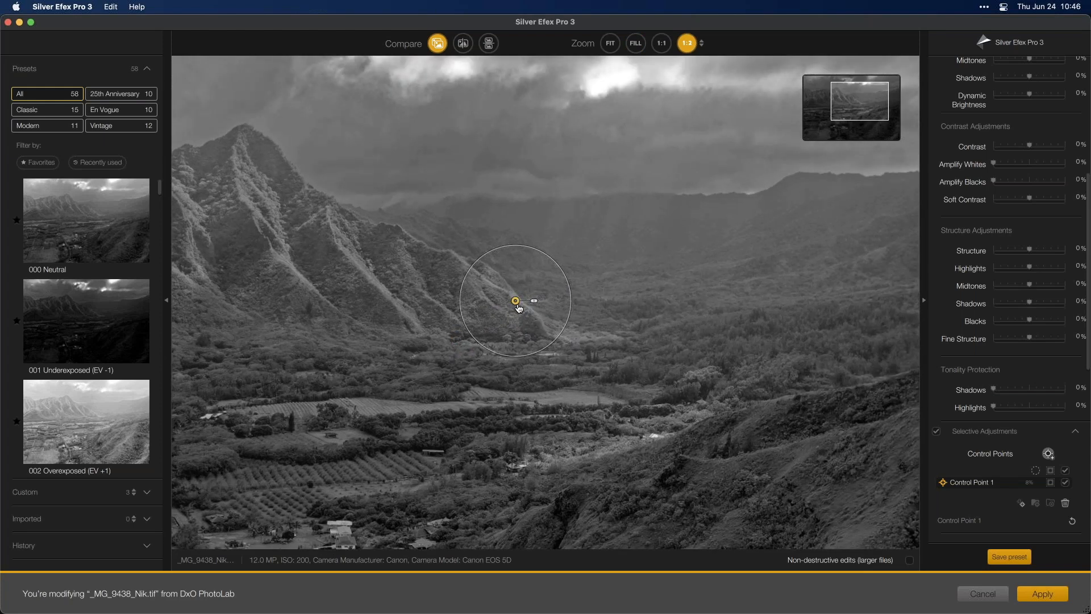
scroll(972, 447, "down", 3)
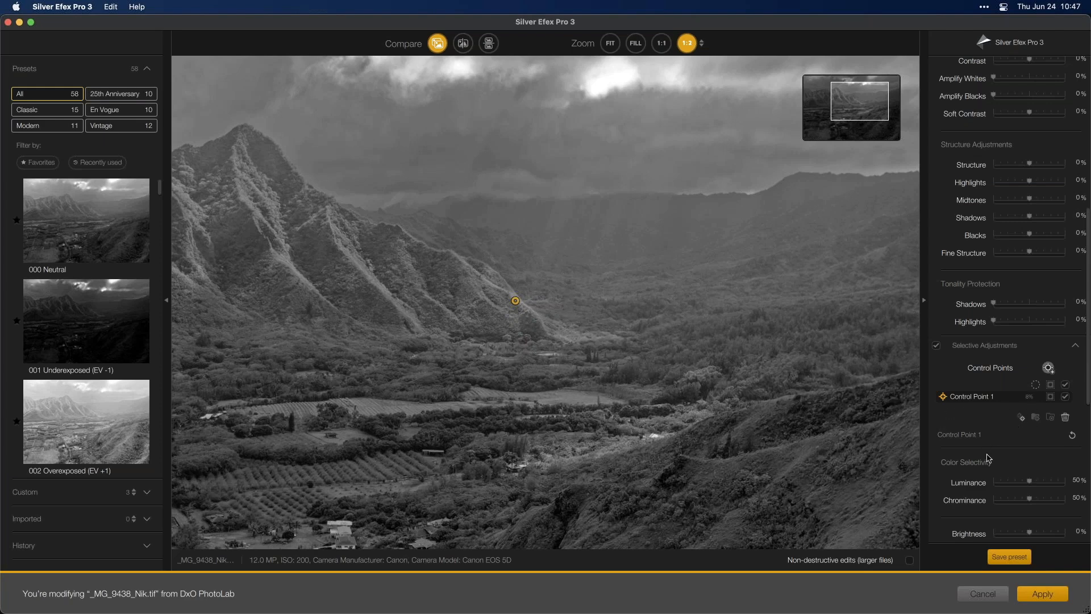
left_click(1051, 397)
left_click(1036, 418)
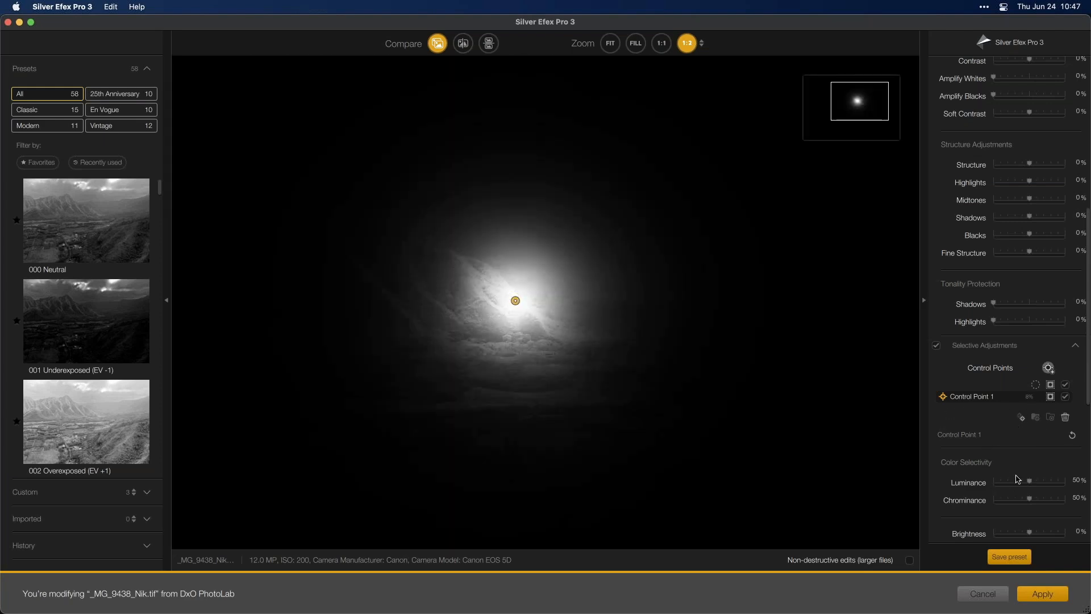
left_click_drag(1025, 483, 950, 504)
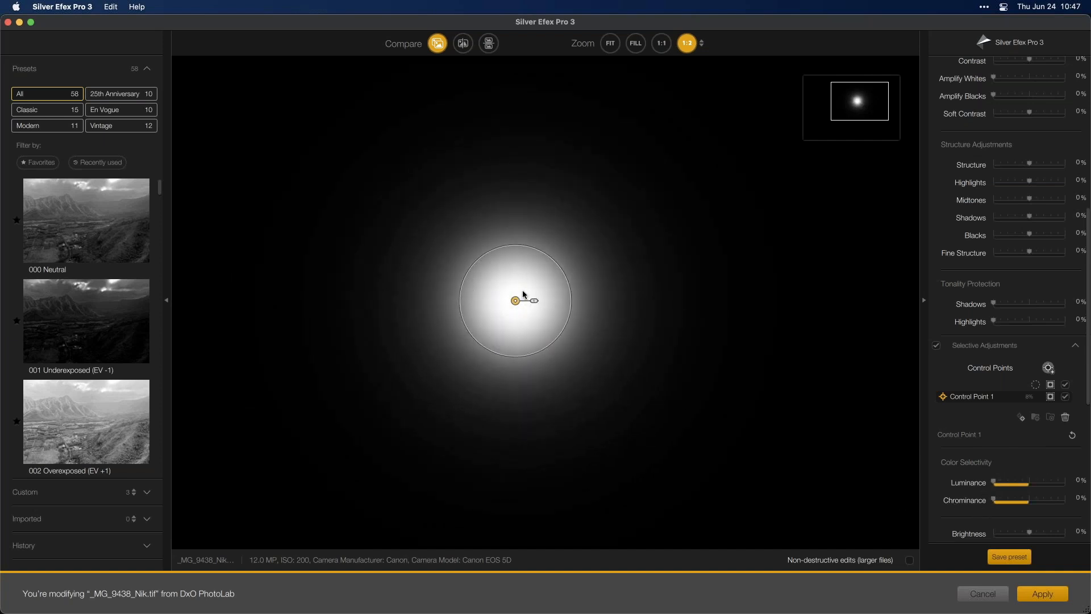
Shrink the control point's radius further and set its Brightness to 32%.
left_click_drag(564, 273, 541, 325)
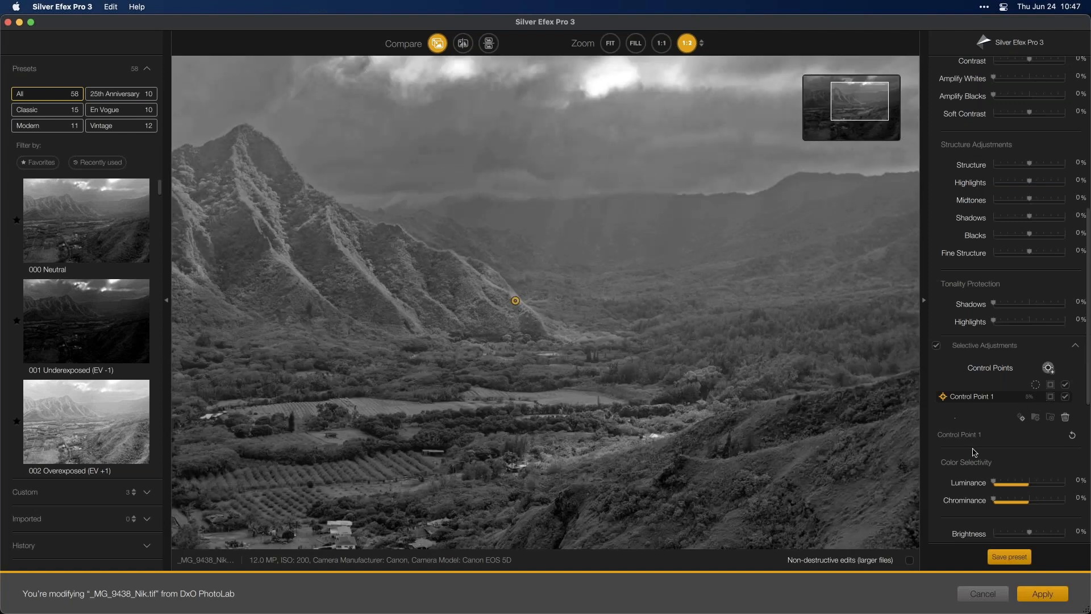
scroll(982, 436, "down", 3)
left_click_drag(1029, 432, 1042, 433)
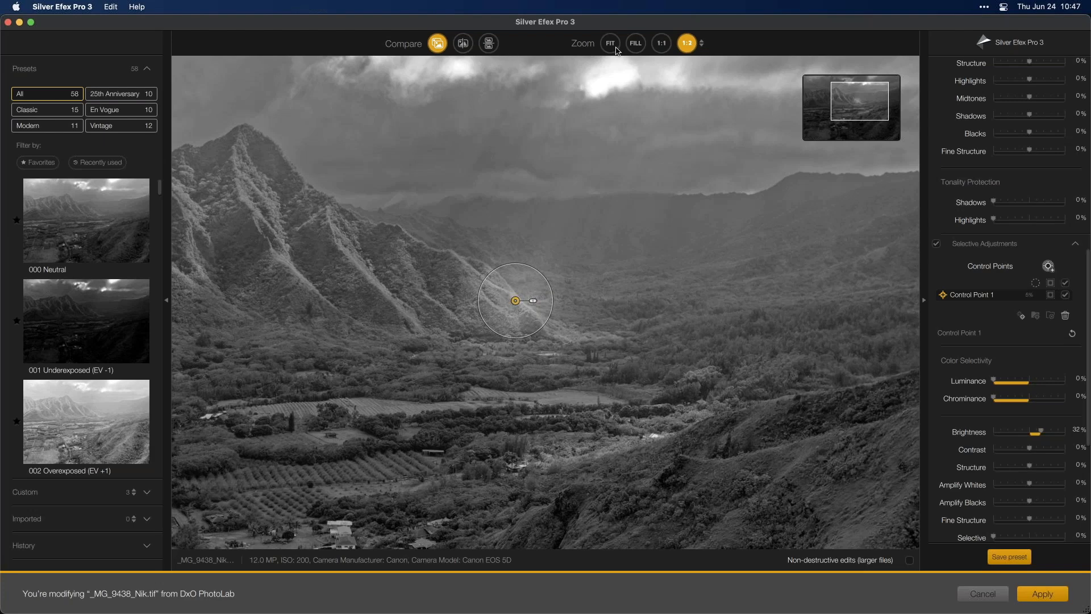
Using the mask view for reference, set the control point's Luminance selectivity to 68%.
left_click(662, 44)
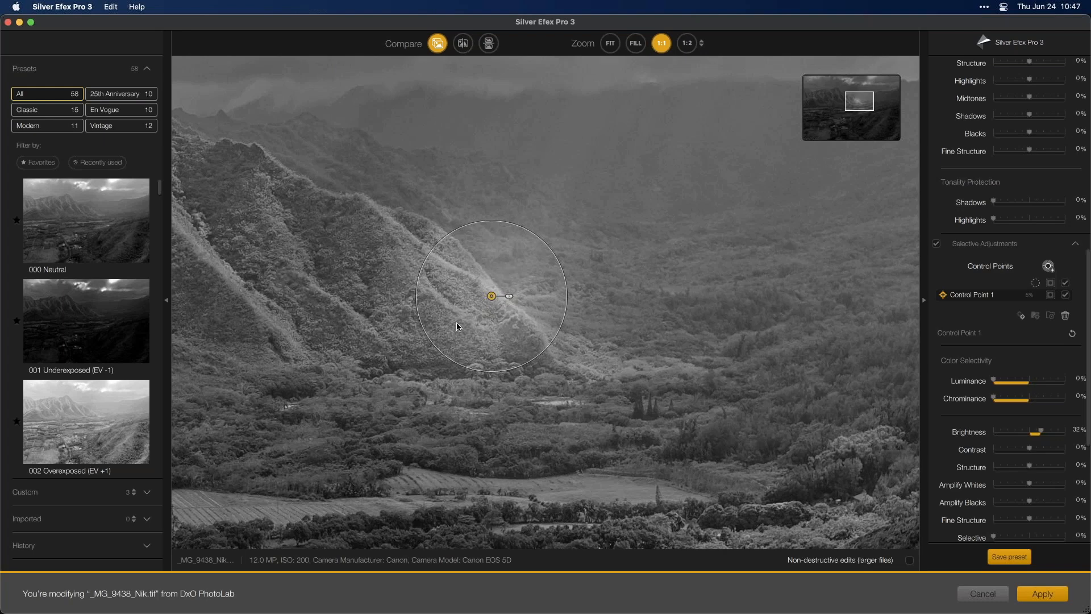
left_click(1051, 296)
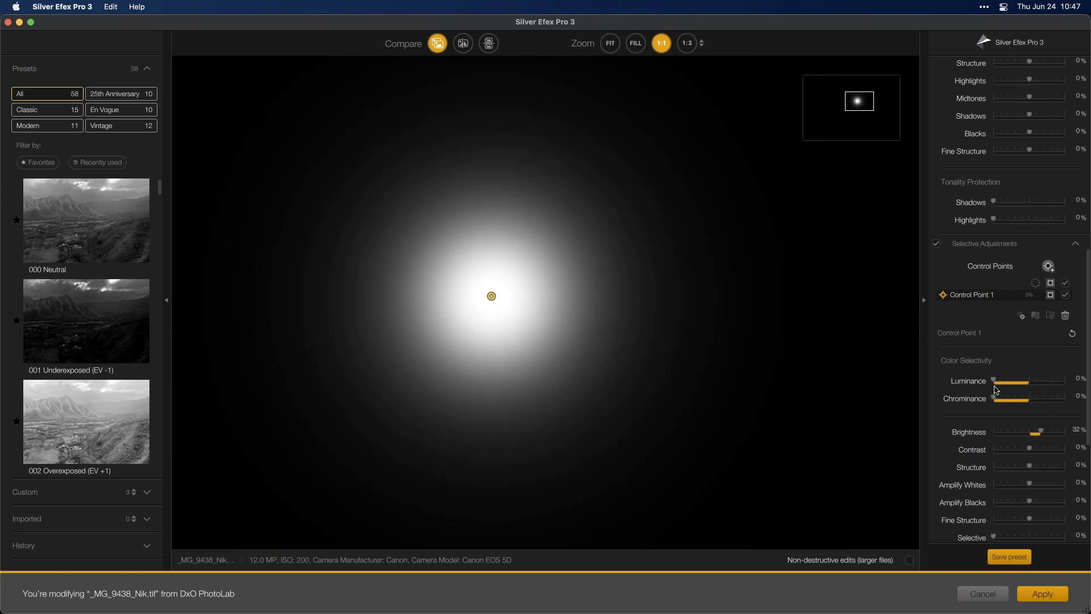
left_click_drag(995, 380, 1042, 385)
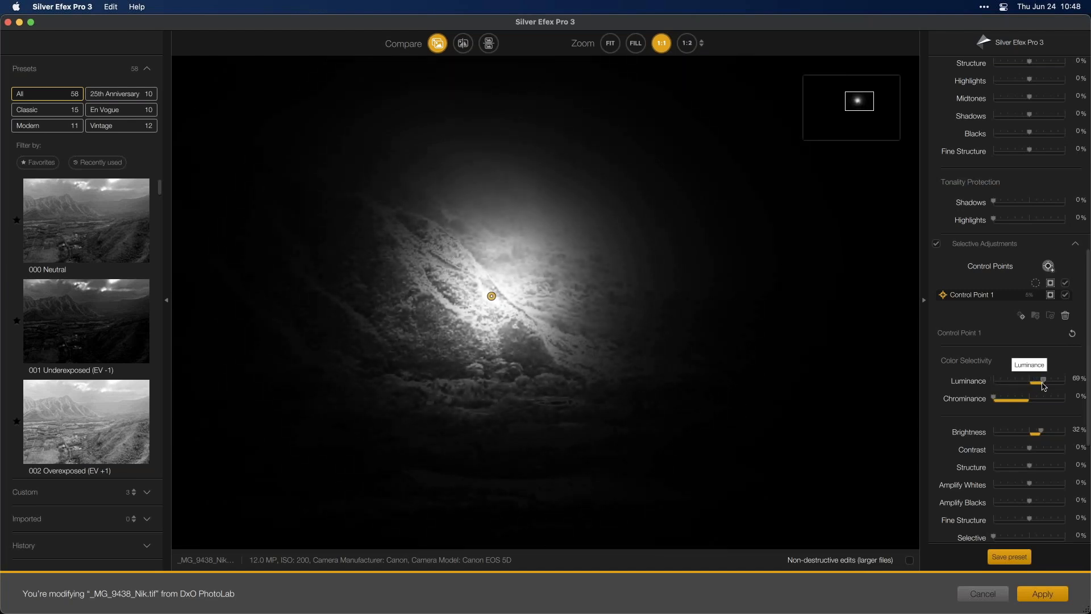
left_click_drag(1043, 387, 1042, 386)
left_click_drag(1044, 386, 1043, 385)
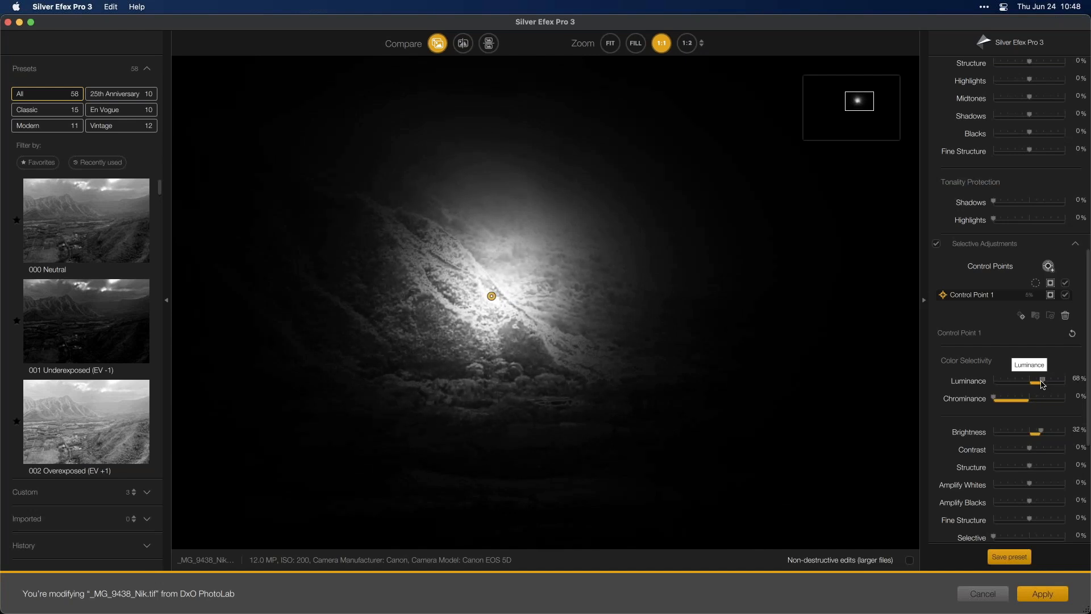
left_click(1051, 295)
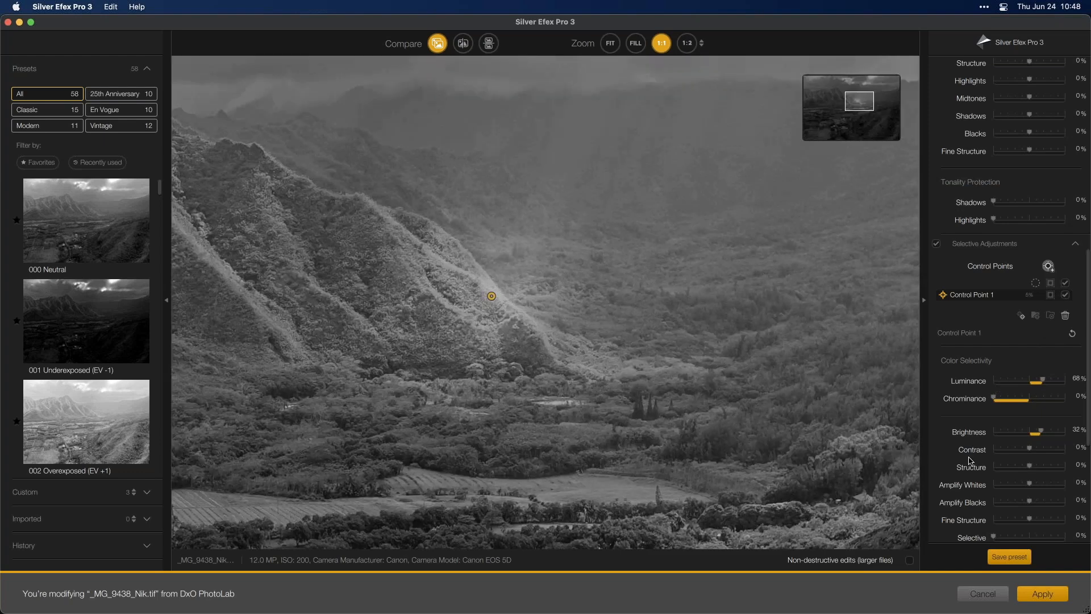
Shrink the control point again and set its Brightness to 33%, Amplify Whites to 30% and Luminance selectivity to 67%.
left_click_drag(1042, 430, 1040, 461)
scroll(1040, 434, "down", 1)
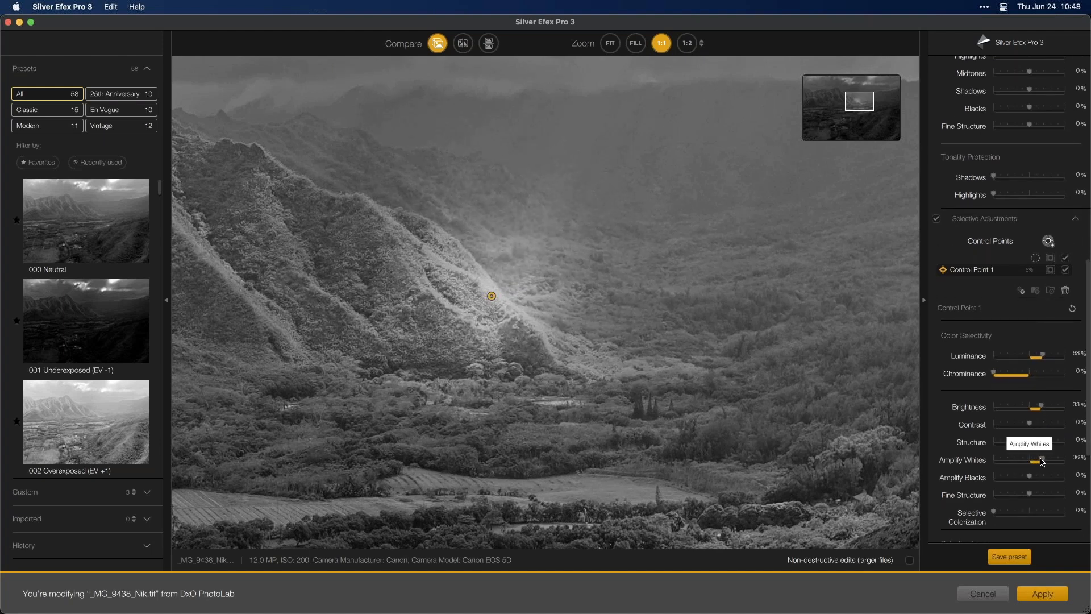
left_click_drag(565, 290, 538, 300)
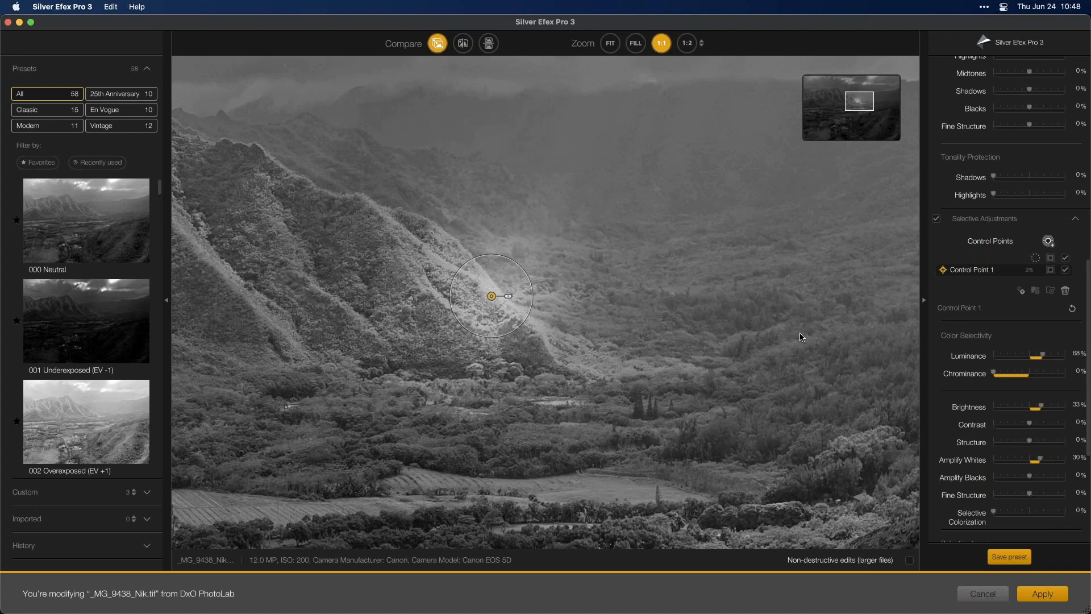
mouse_move(1040, 358)
left_mouse_down()
mouse_move(1031, 356)
mouse_move(1040, 359)
left_mouse_up()
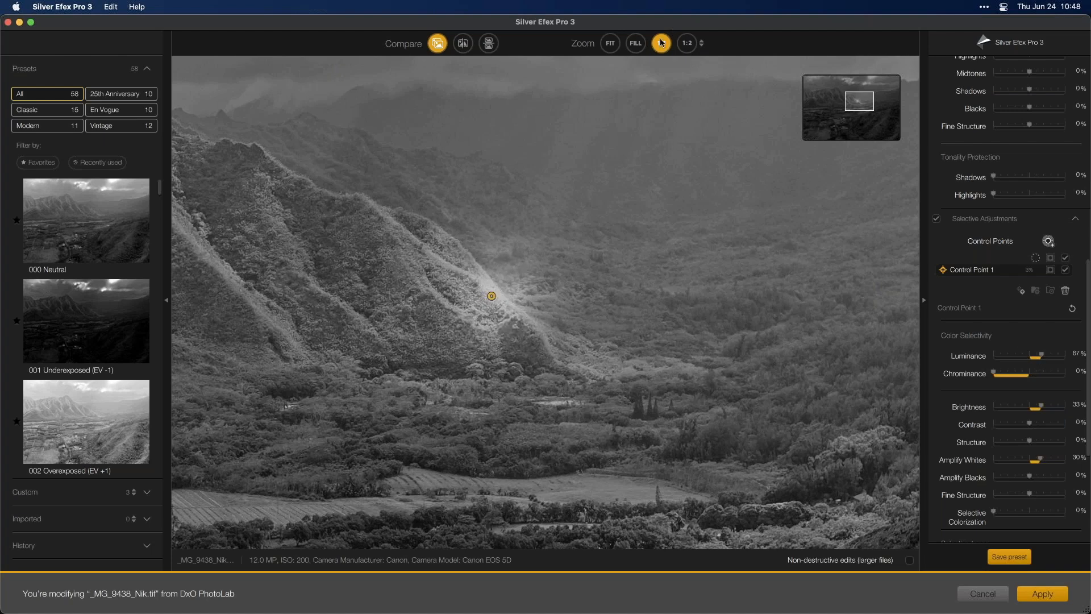
Duplicate the control point twice, onto the ridge slope above it and into the hazy valley beyond the ridge.
left_click(610, 43)
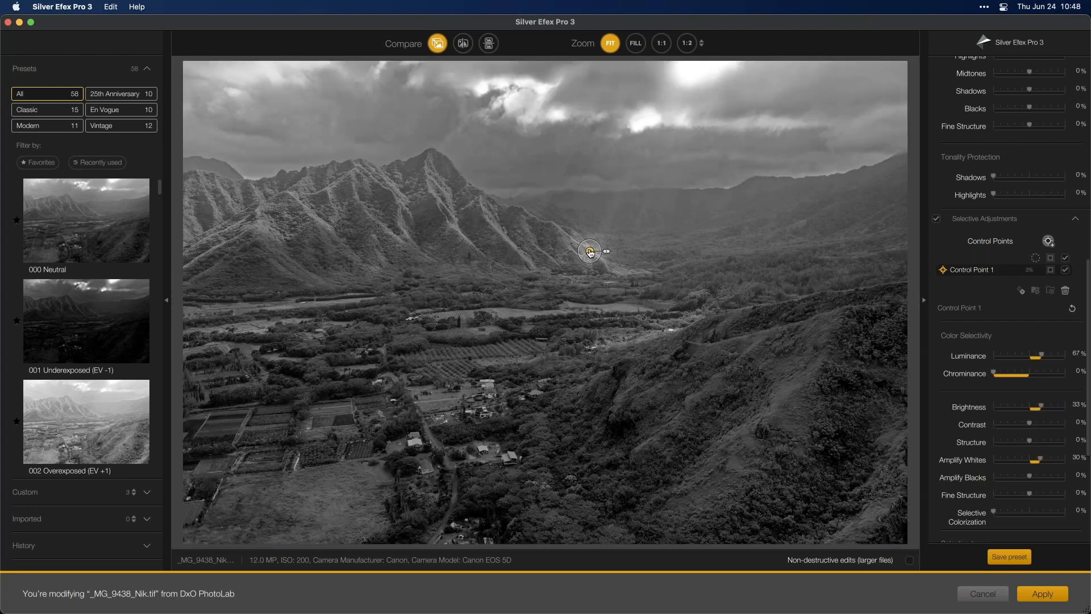
left_click_drag(589, 256, 531, 229)
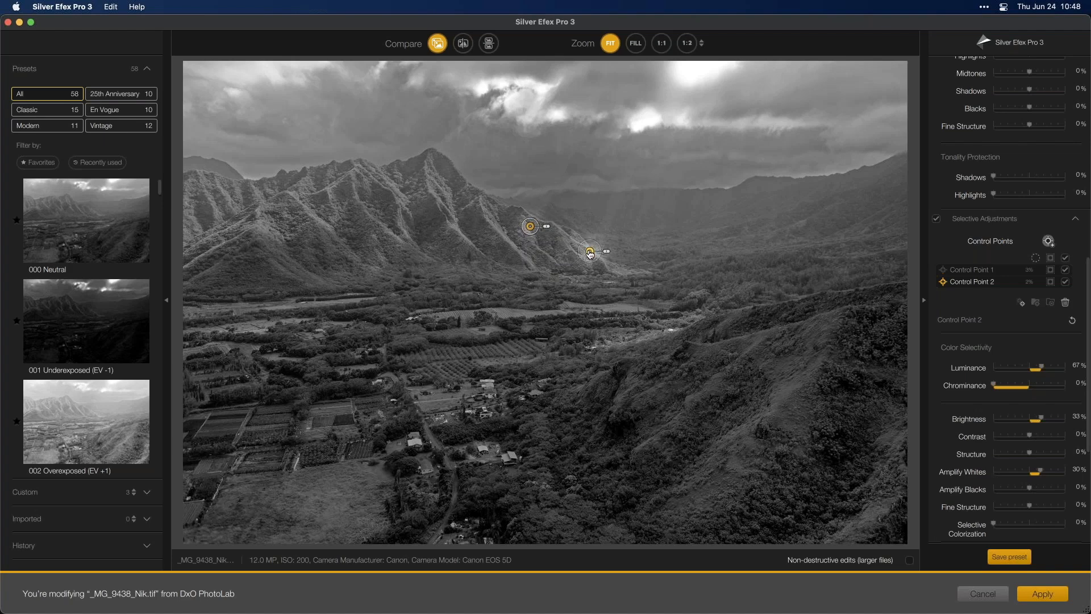
left_click_drag(590, 252, 637, 230)
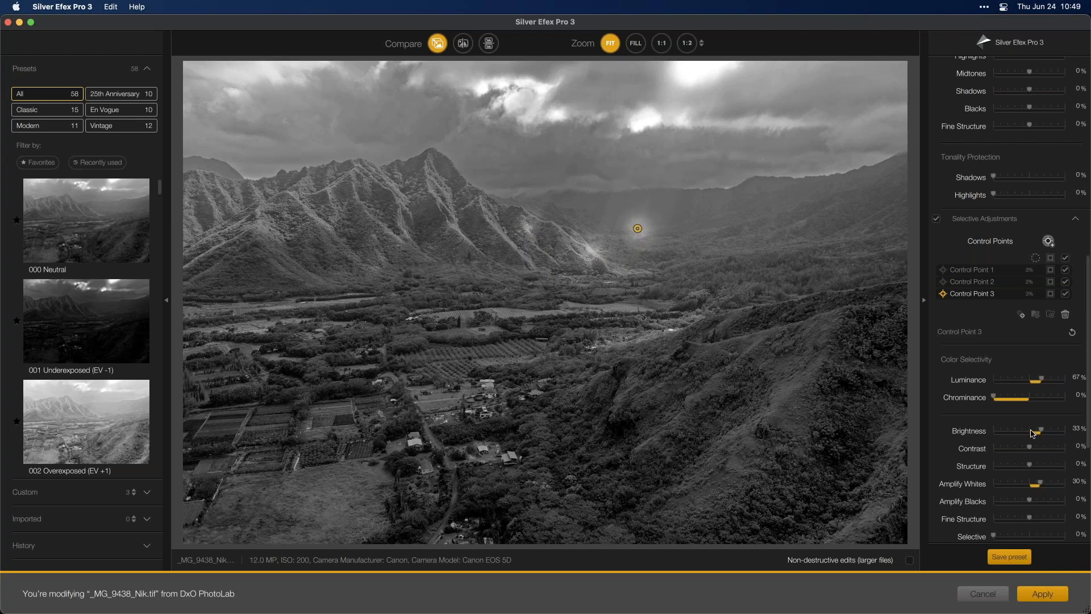
Lower Amplify Whites and Brightness on the hazy valley's control point, and set the original point's Amplify Whites to 29%.
left_click_drag(1040, 488, 1034, 492)
left_click_drag(1041, 430, 1035, 440)
left_click(590, 250)
left_click_drag(1038, 484, 1039, 486)
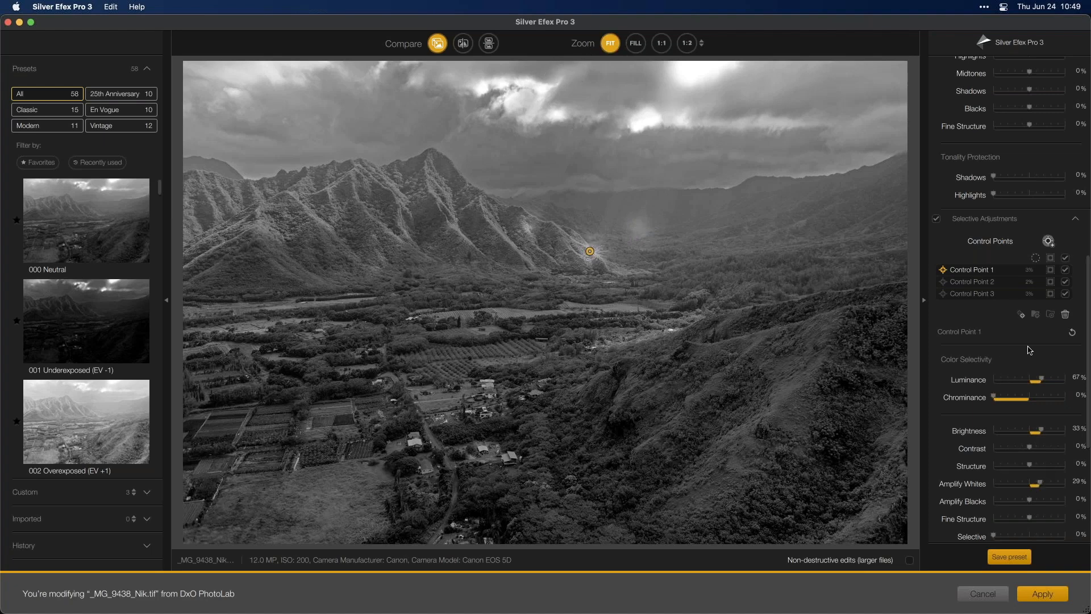
Toggle the Selective Adjustments off and on to compare the valley photo with and without the control points.
left_click(936, 218)
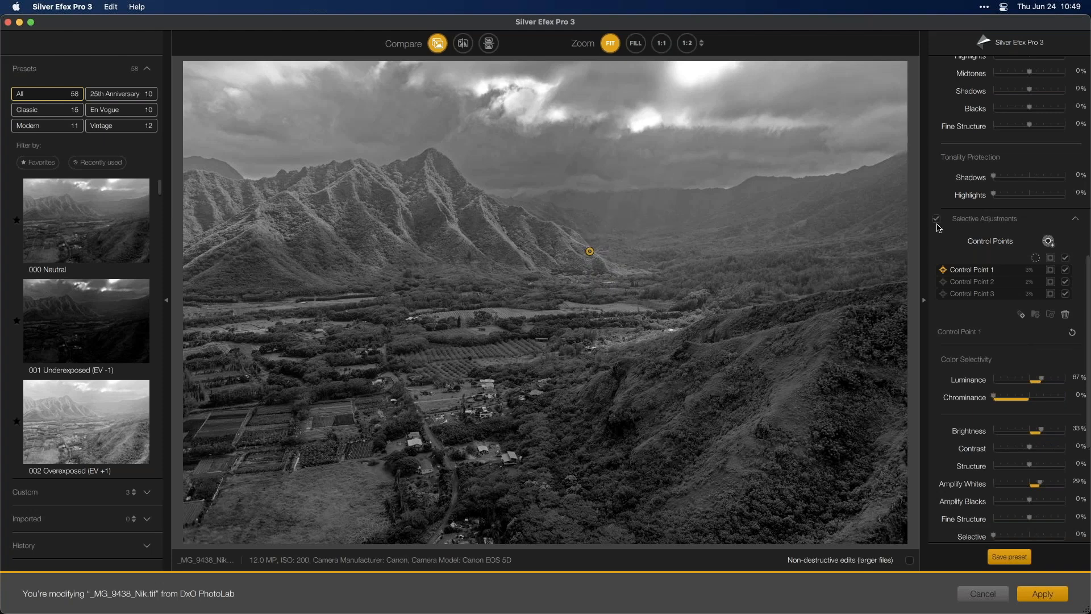
left_click(833, 247)
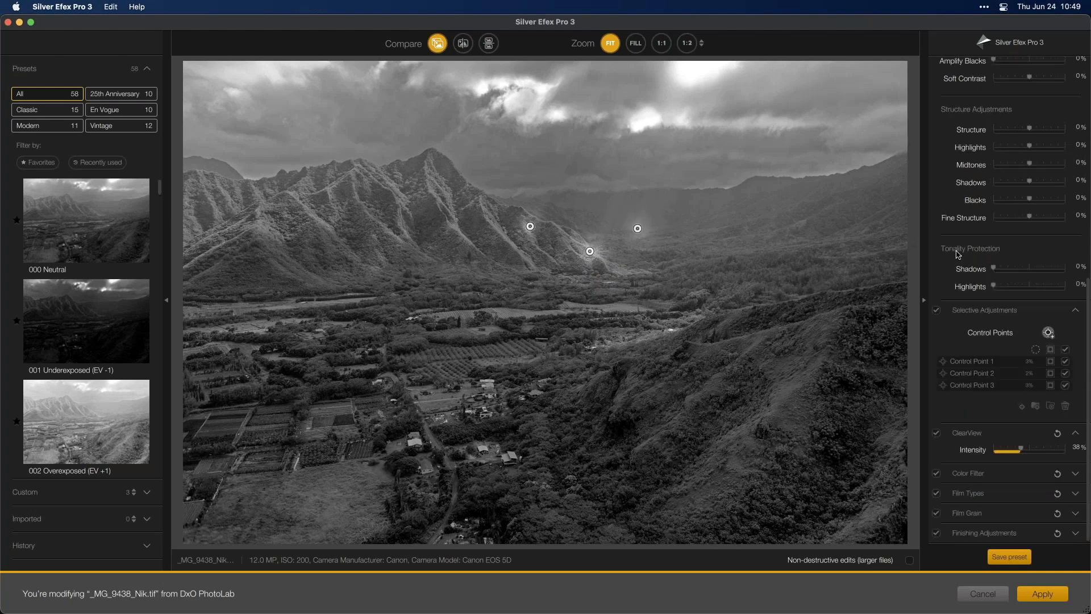
left_click(934, 310)
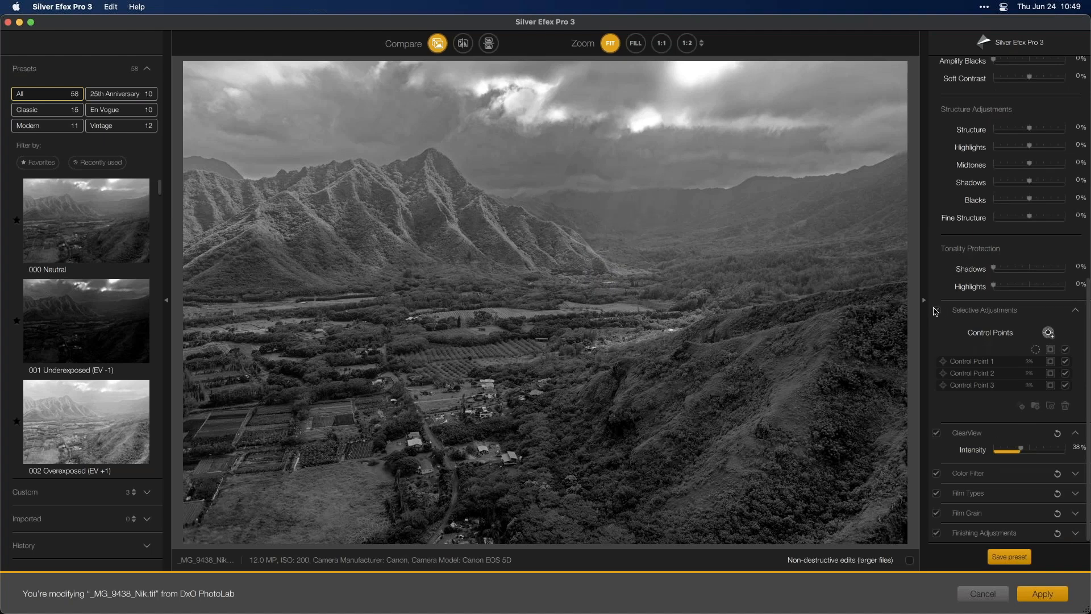
left_click(935, 311)
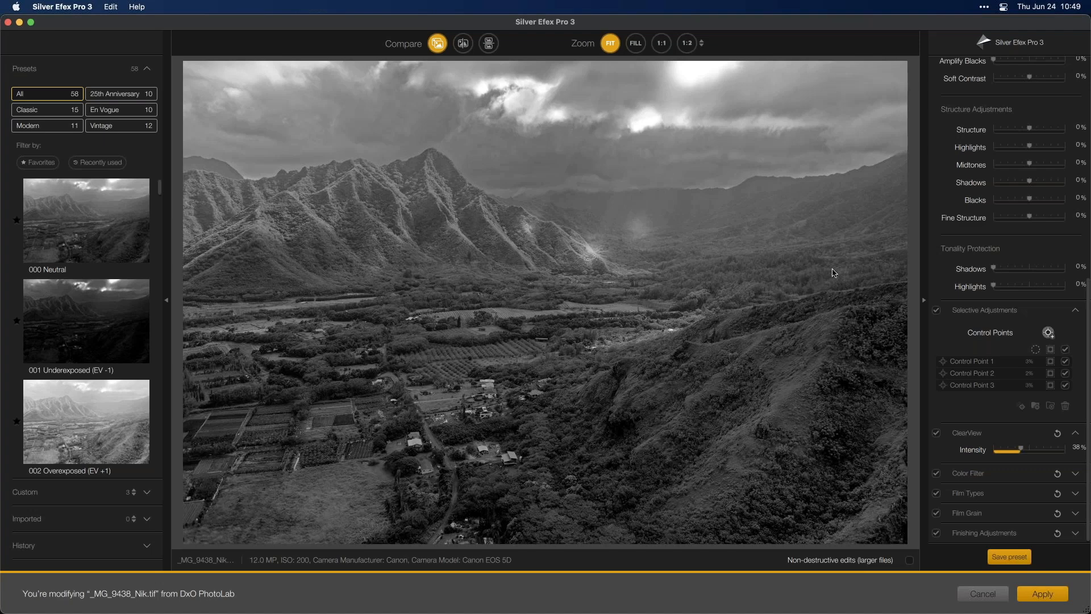
Apply the black-and-white edits to the valley photo and return to DxO PhotoLab.
mouse_move(666, 259)
left_click(1041, 594)
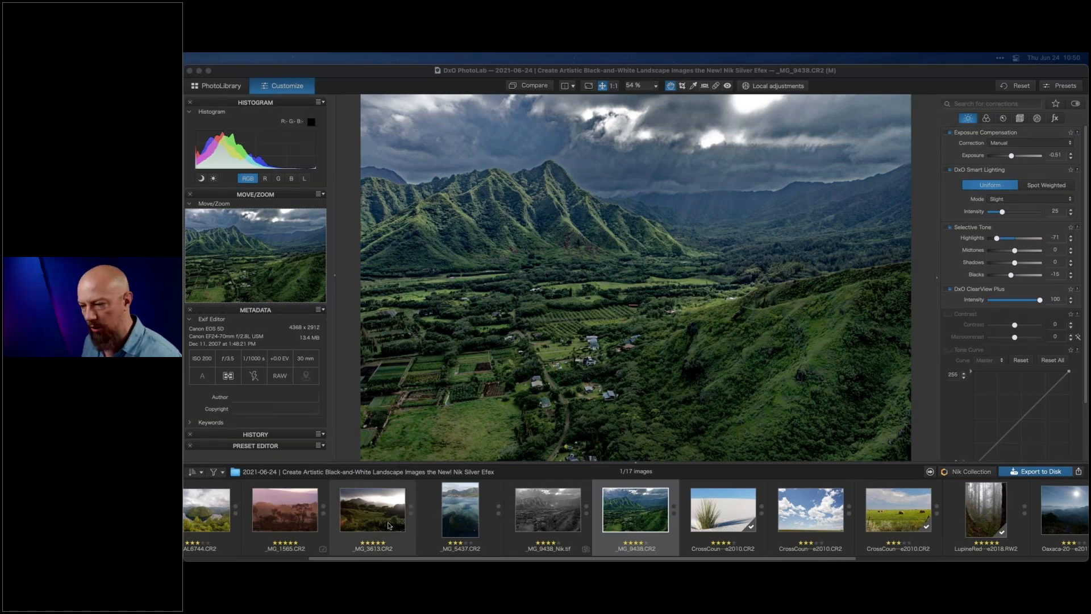
Select the photo of the yucca on white sand and send its image to Silver Efex Pro 3.
scroll(407, 518, "left", 5)
scroll(409, 519, "right", 3)
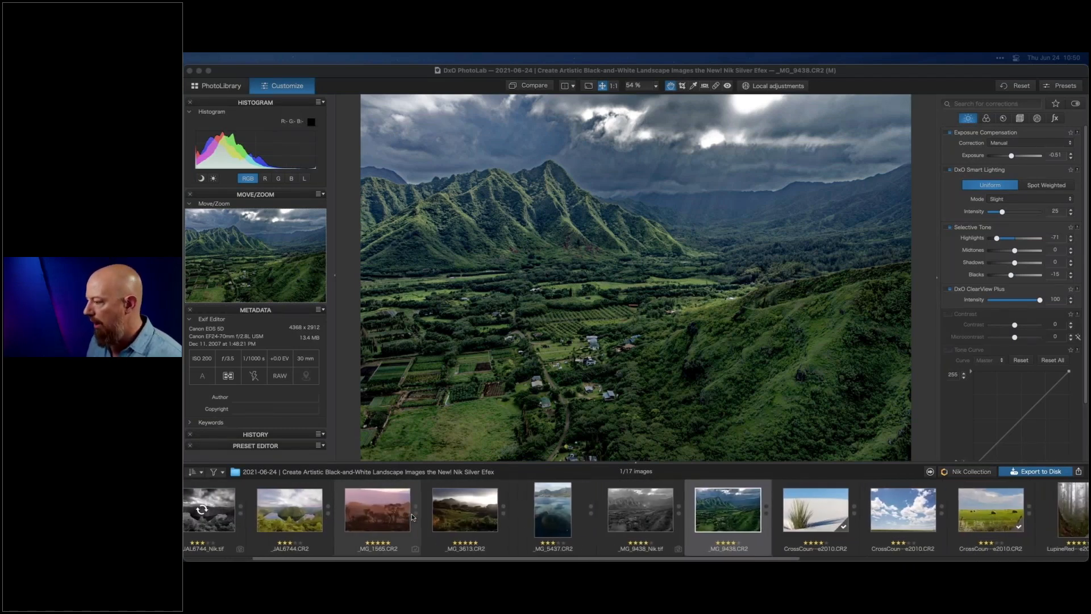
left_click(820, 510)
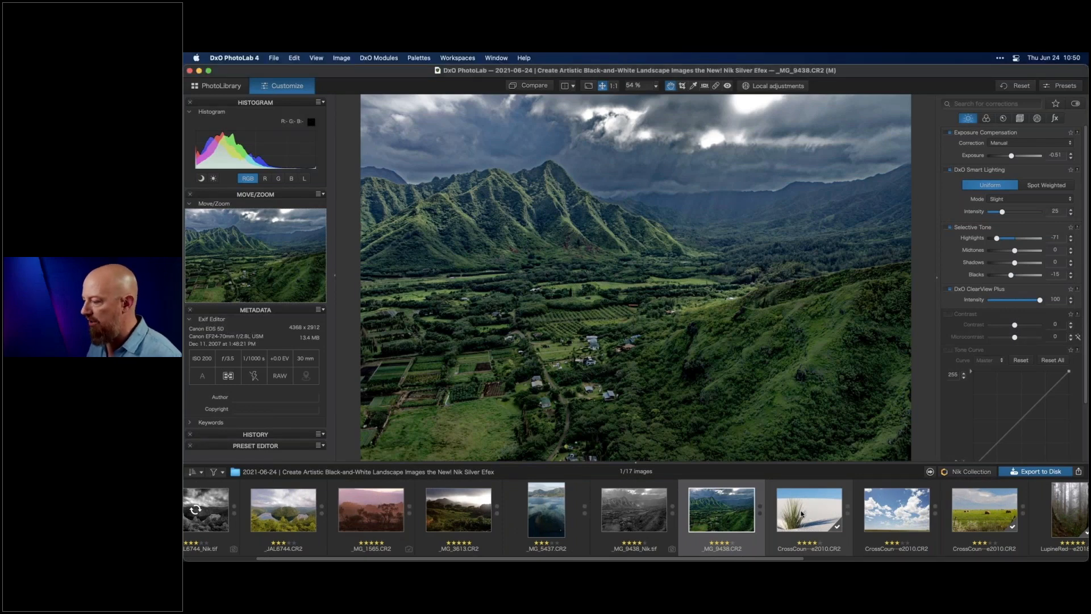
left_click(802, 514)
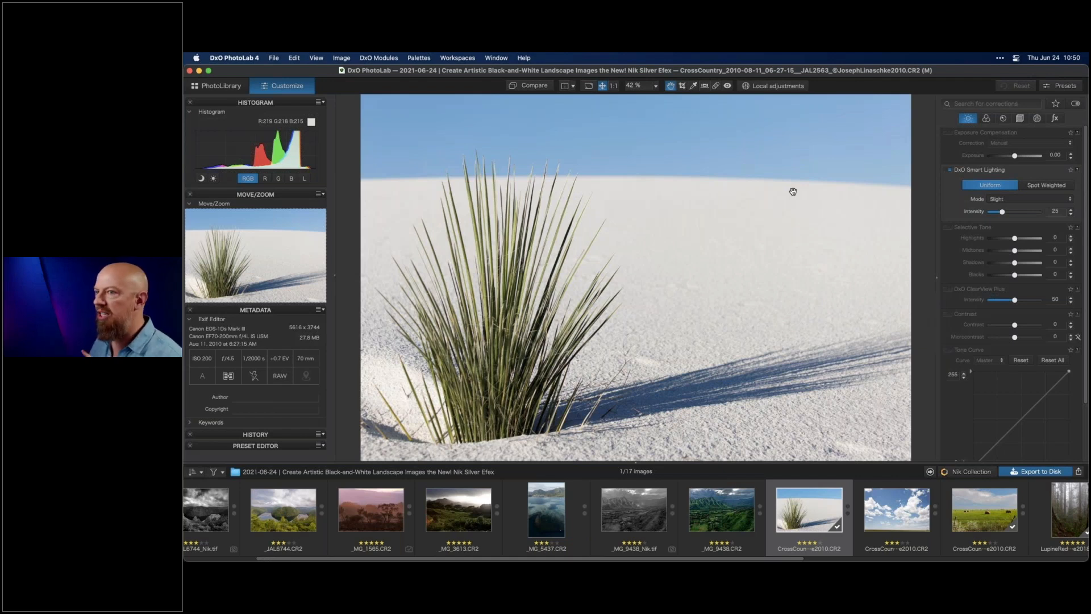
left_click(978, 471)
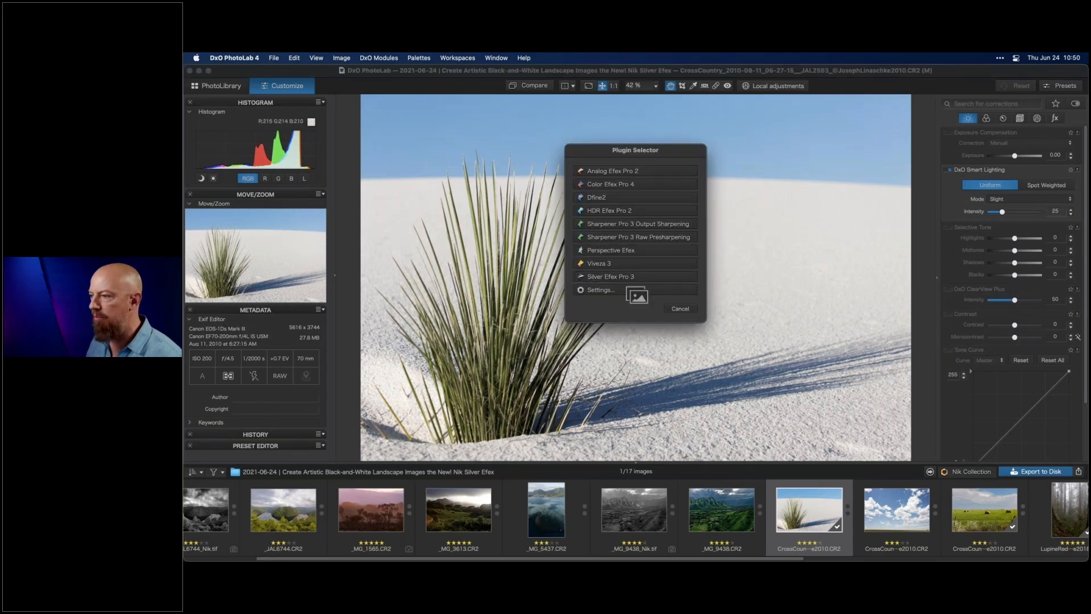
left_click(637, 295)
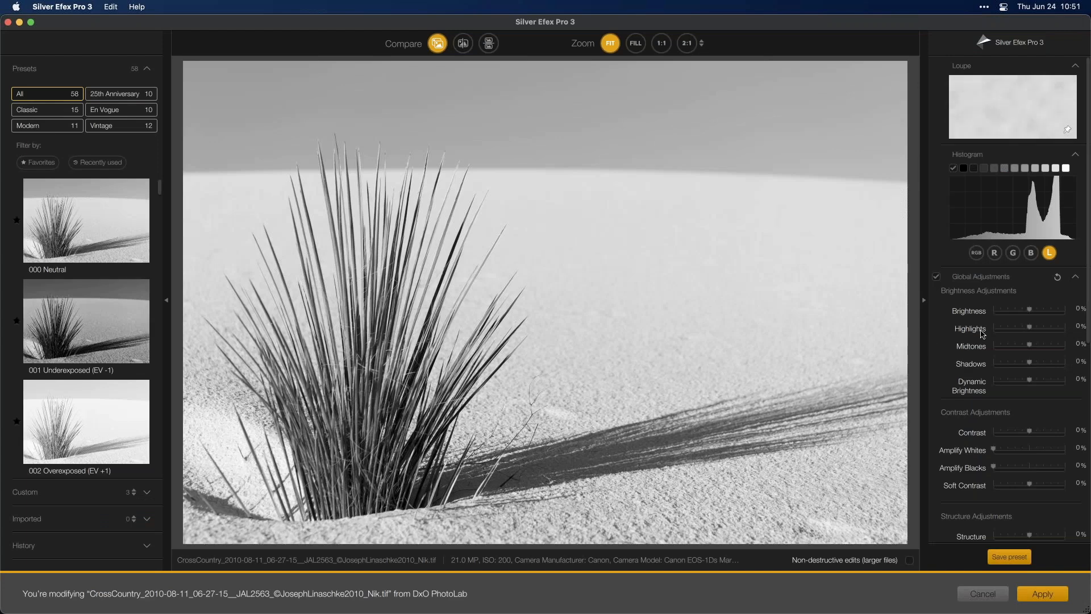
Place a control point on the yucca, enlarge its radius to cover the plant, and show and hide its mask.
scroll(994, 373, "down", 5)
scroll(995, 372, "down", 1)
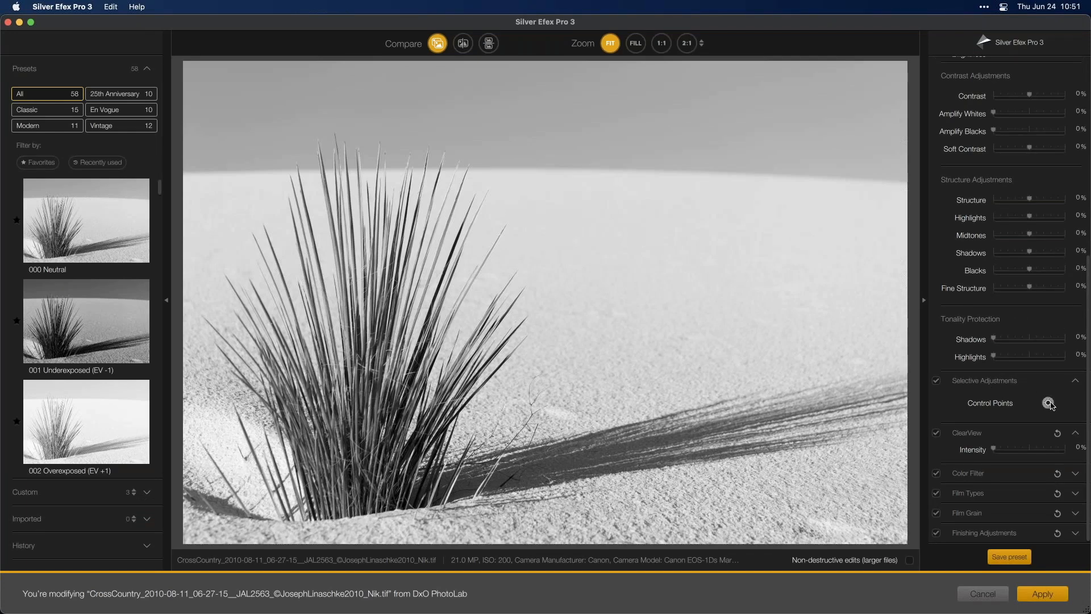
left_click(375, 390)
left_click_drag(448, 343, 516, 296)
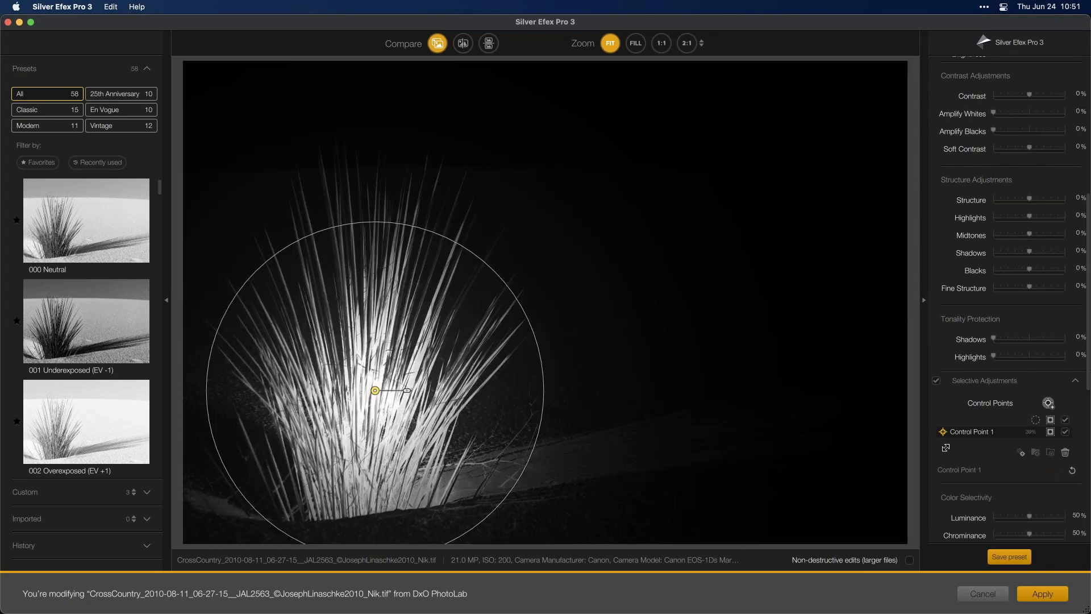
left_click(1049, 432)
left_click(1050, 432)
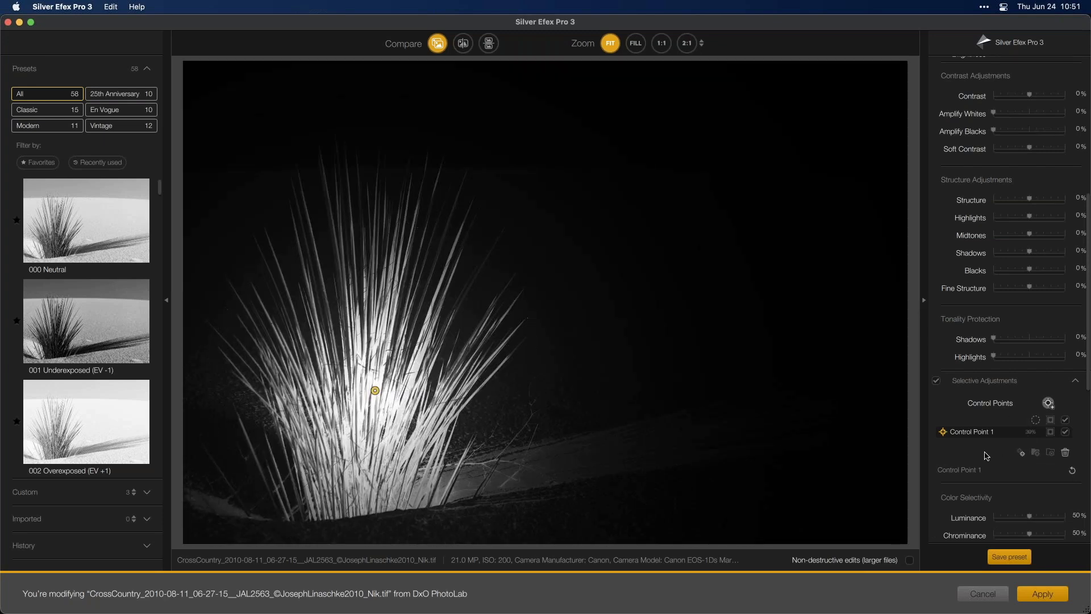
Set the yucca control point's Selective Colorization to 100%.
scroll(989, 449, "down", 5)
scroll(987, 456, "down", 5)
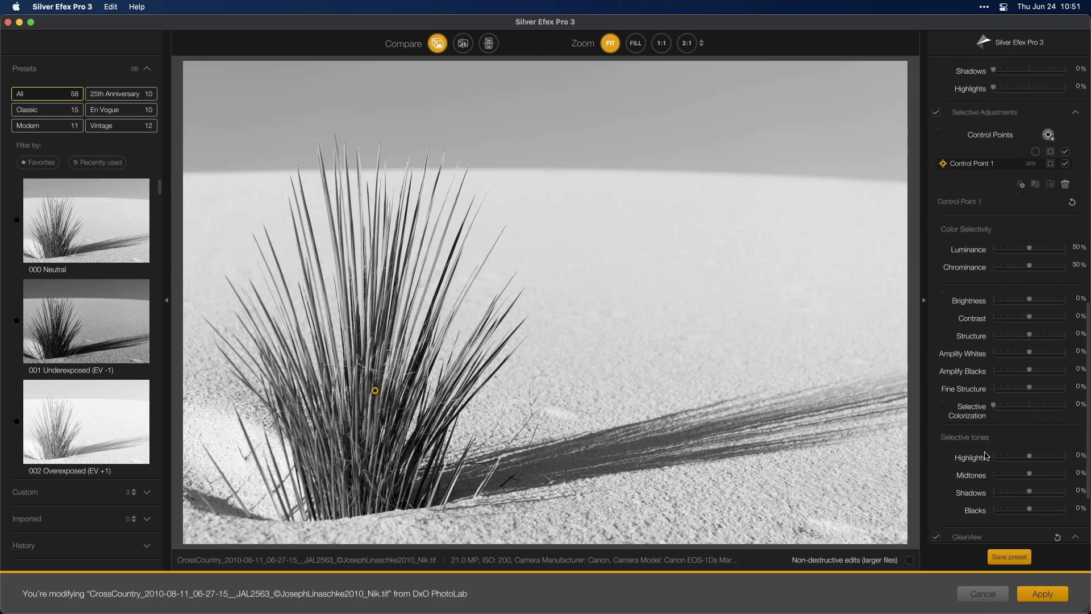
left_click_drag(1007, 403, 1068, 404)
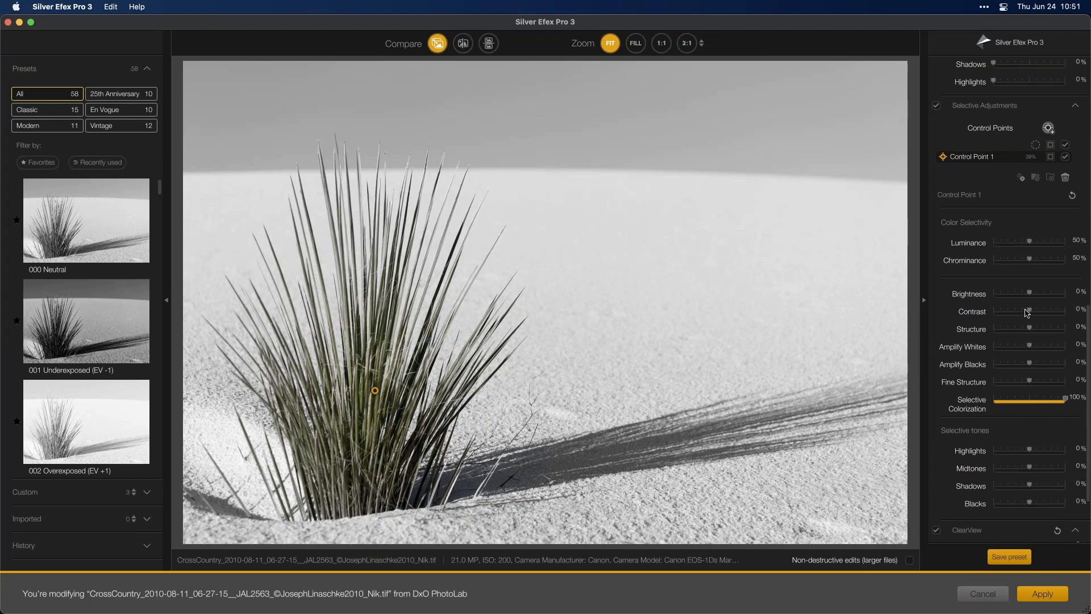
Set the control point's Chrominance to 0% and Luminance to 38%, and enlarge its radius to 70%, well beyond the yucca.
scroll(1001, 284, "up", 2)
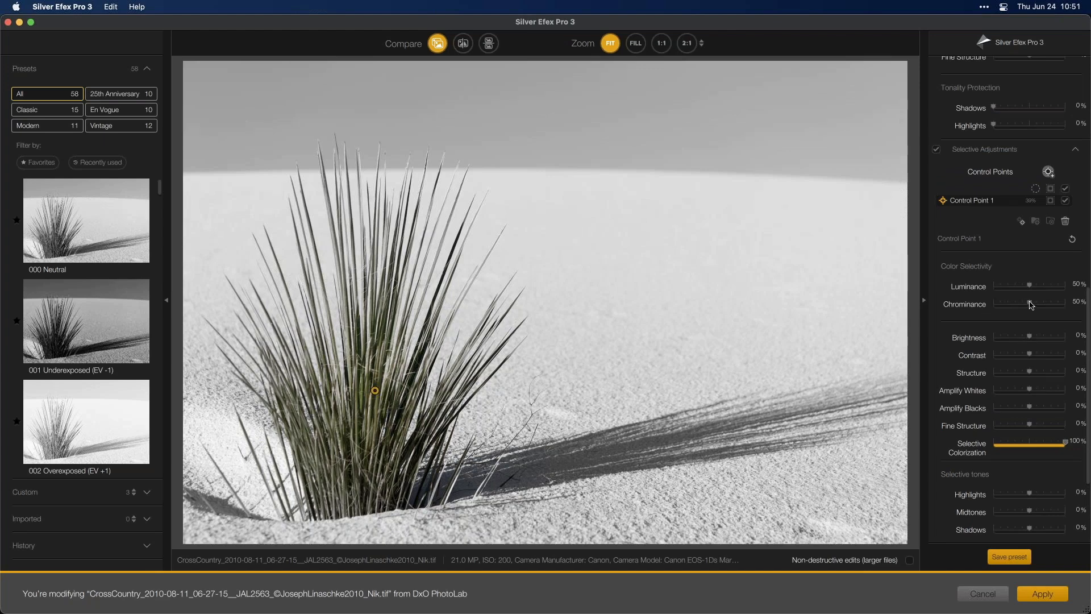
left_click_drag(1032, 306, 992, 308)
left_click_drag(459, 240, 563, 140)
left_click_drag(1030, 288, 1022, 293)
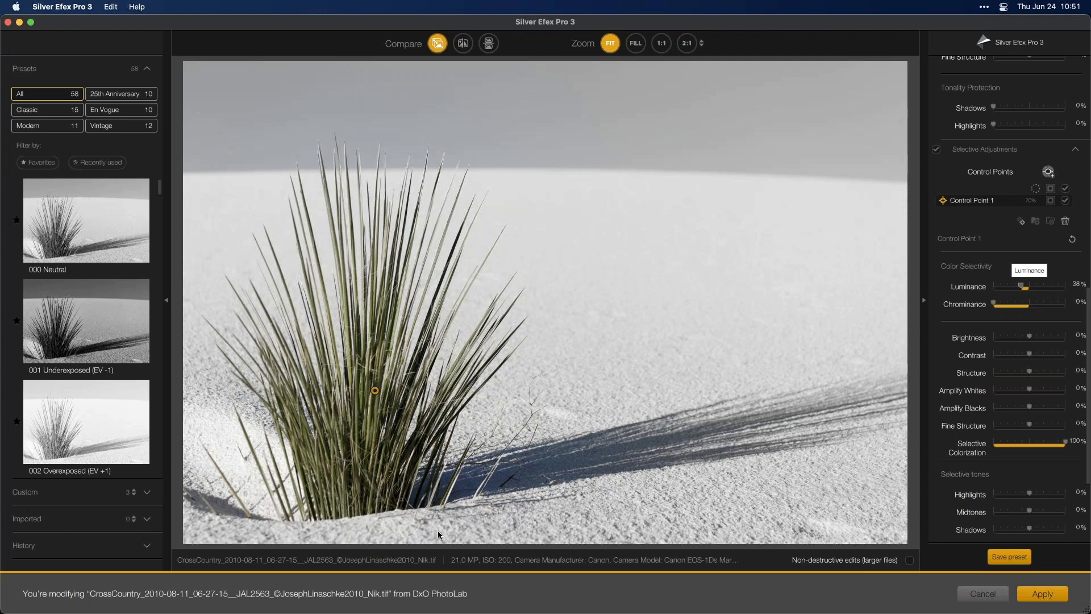
Delete the control point from the yucca.
mouse_move(376, 392)
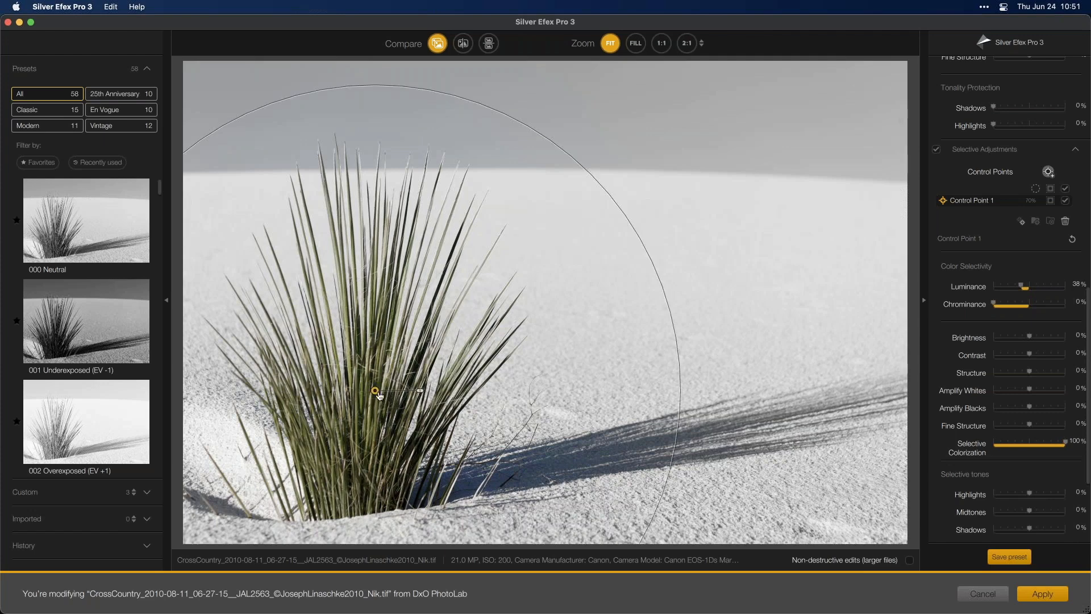
key("BackSpace")
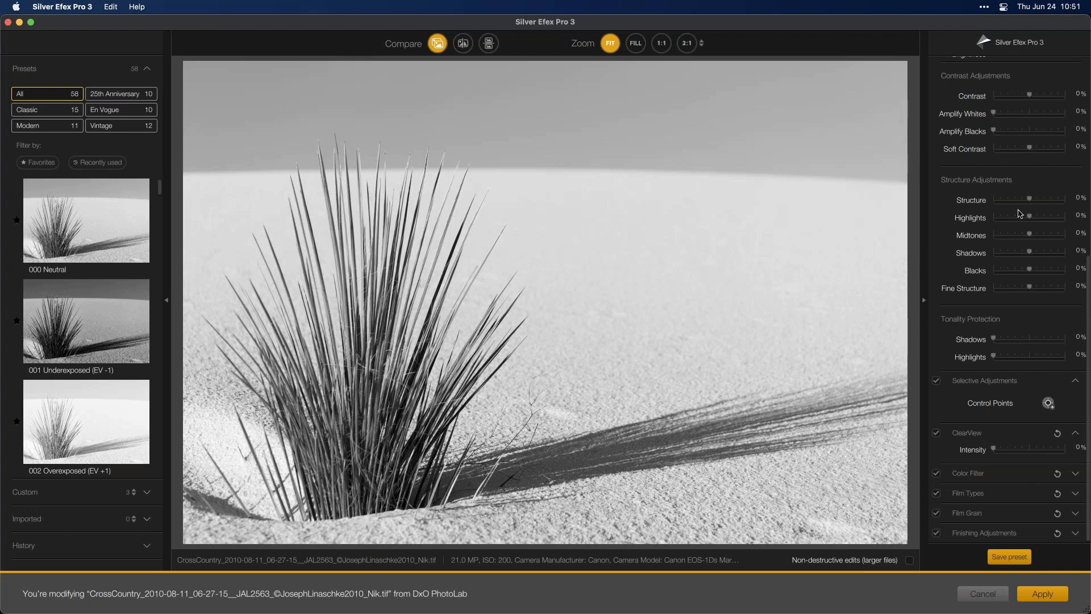
Collapse the Histogram, Loupe, Global Adjustments, Selective Adjustments and ClearView sections.
scroll(1020, 212, "up", 6)
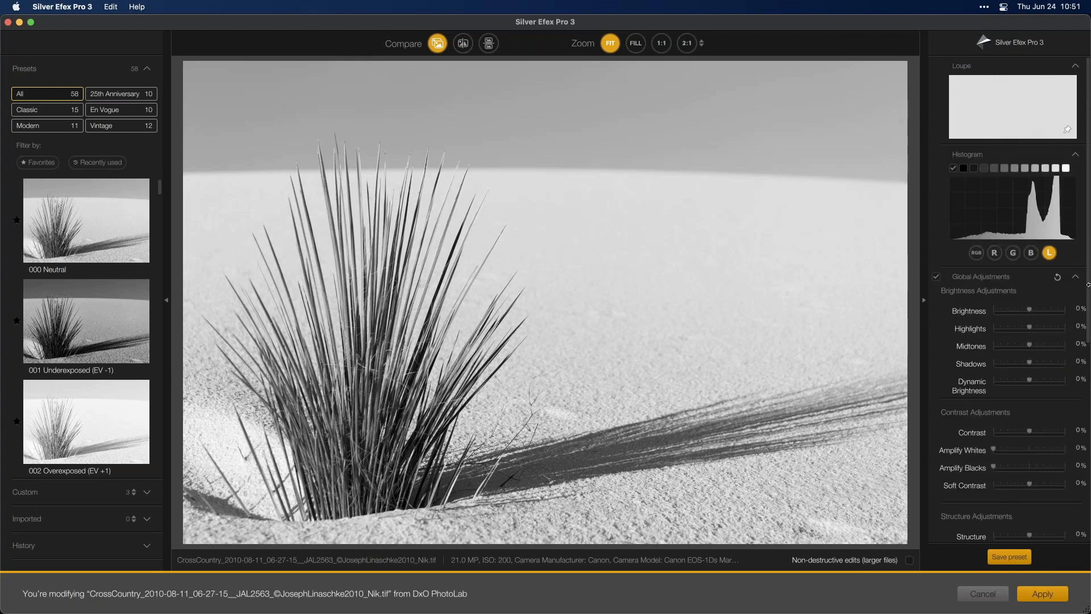
left_click(1076, 155)
left_click(1077, 67)
left_click(1075, 106)
left_click(1075, 125)
left_click(1076, 145)
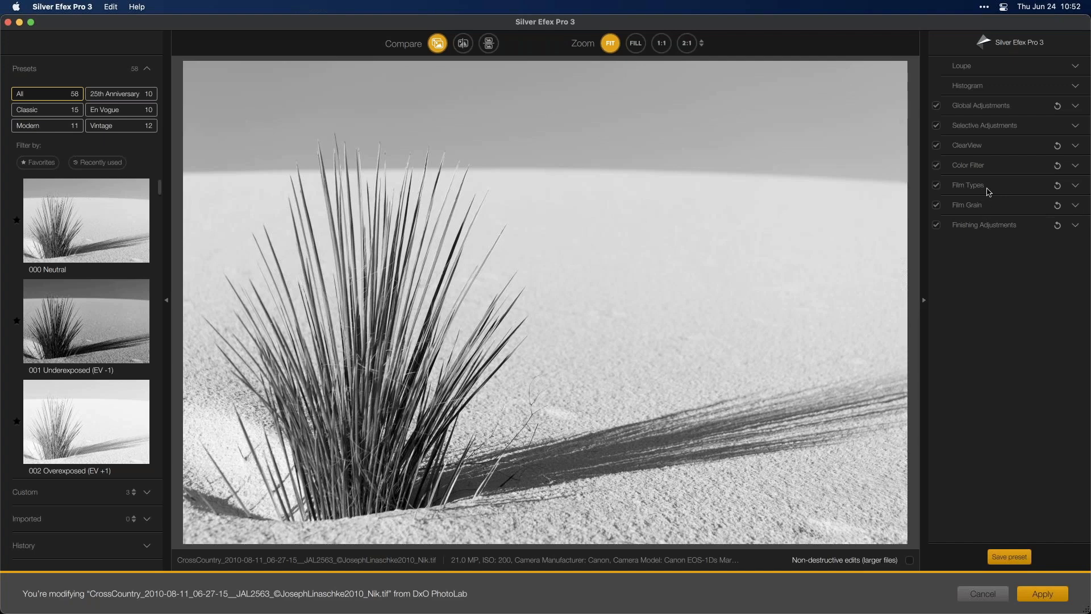
Expand Film Types, try Kodak ISO 32 Panatomic X, and apply the Ilford Delta 3200 Pro film type.
left_click(1077, 188)
left_click(1002, 148)
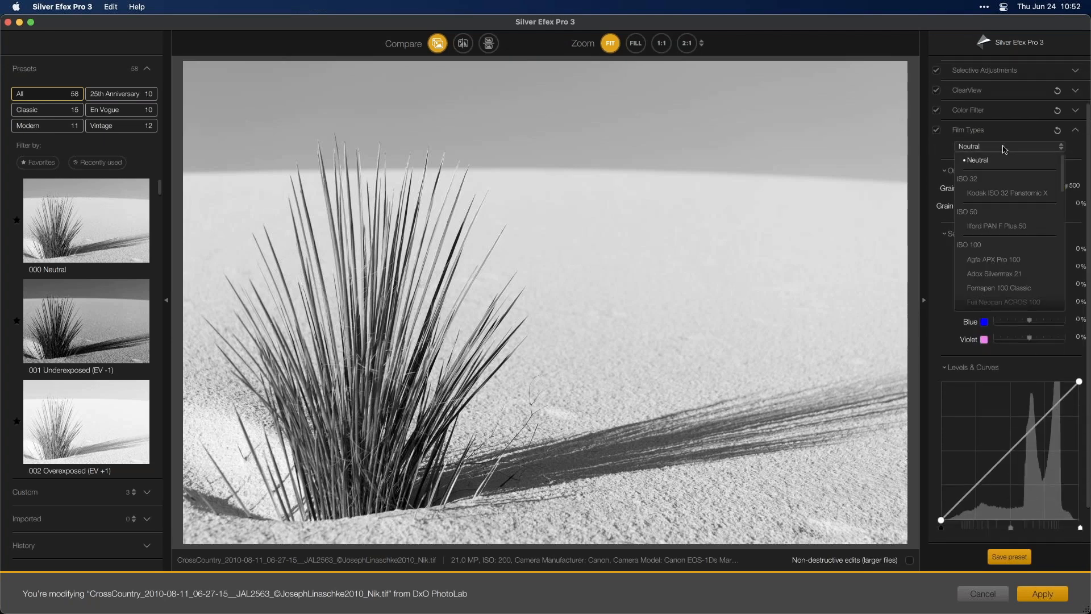
left_click(1020, 194)
left_click_drag(1059, 185, 1061, 256)
left_click_drag(1059, 267, 1056, 296)
left_click(1018, 270)
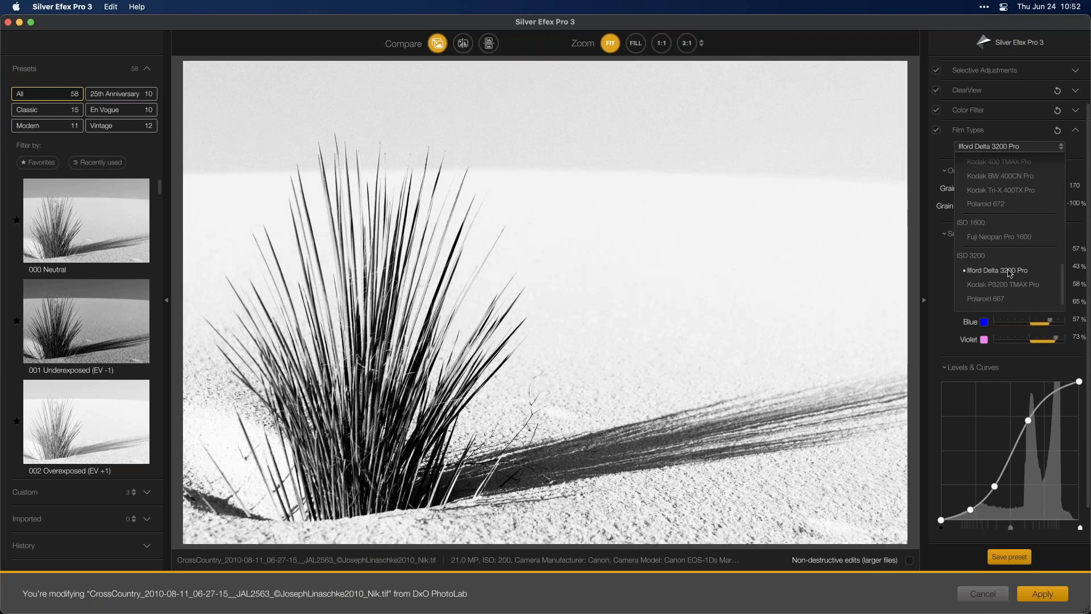
left_click(1009, 273)
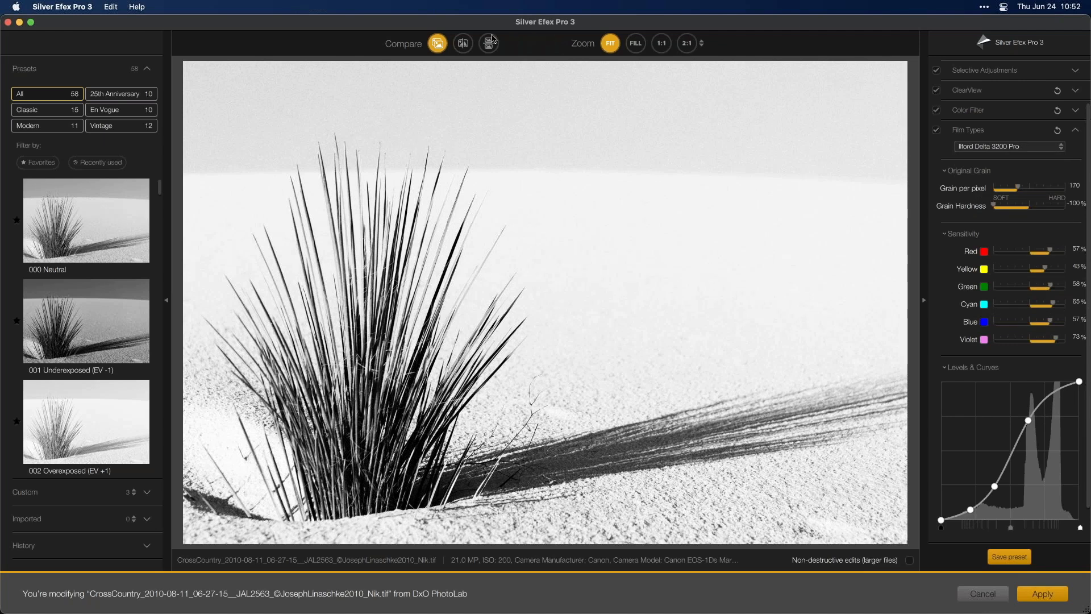
Examine the film grain at 1:1 zoom in the sky above the yucca's leaf tips.
left_click(661, 43)
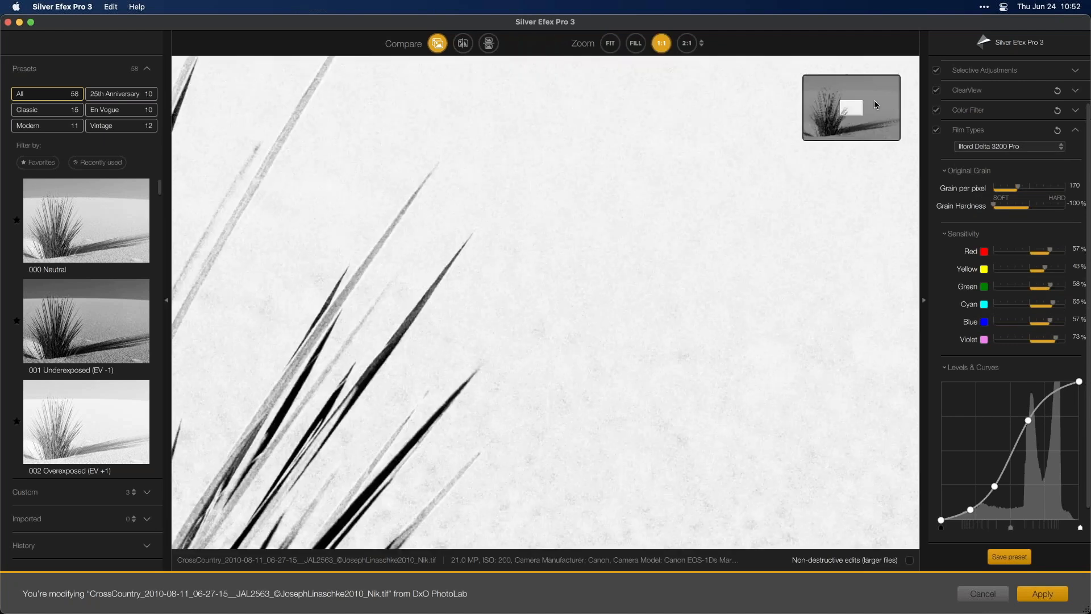
left_click_drag(851, 109, 841, 77)
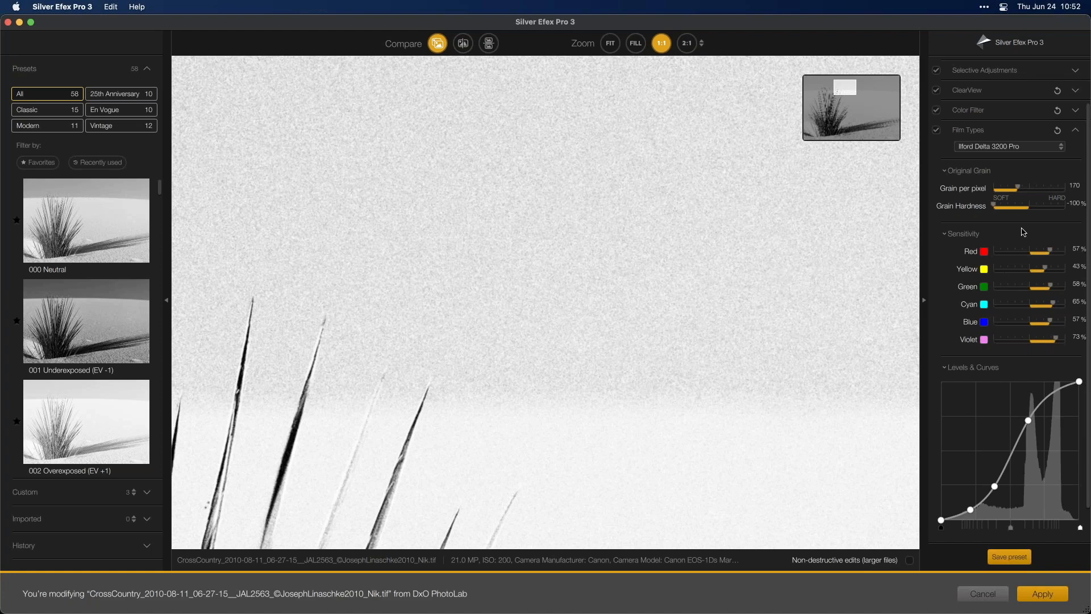
left_click(998, 148)
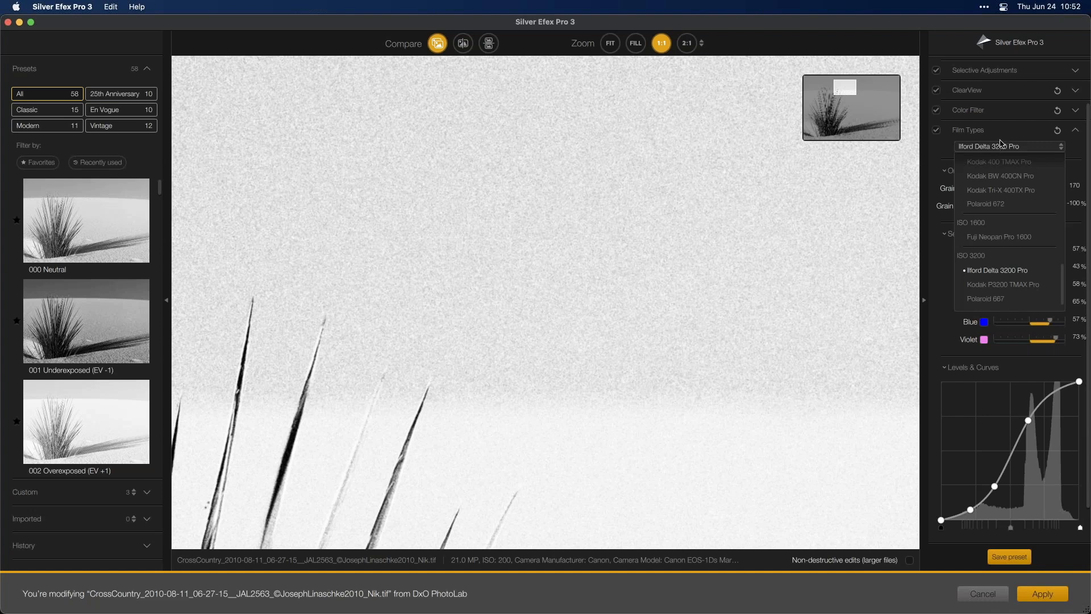
left_click(999, 133)
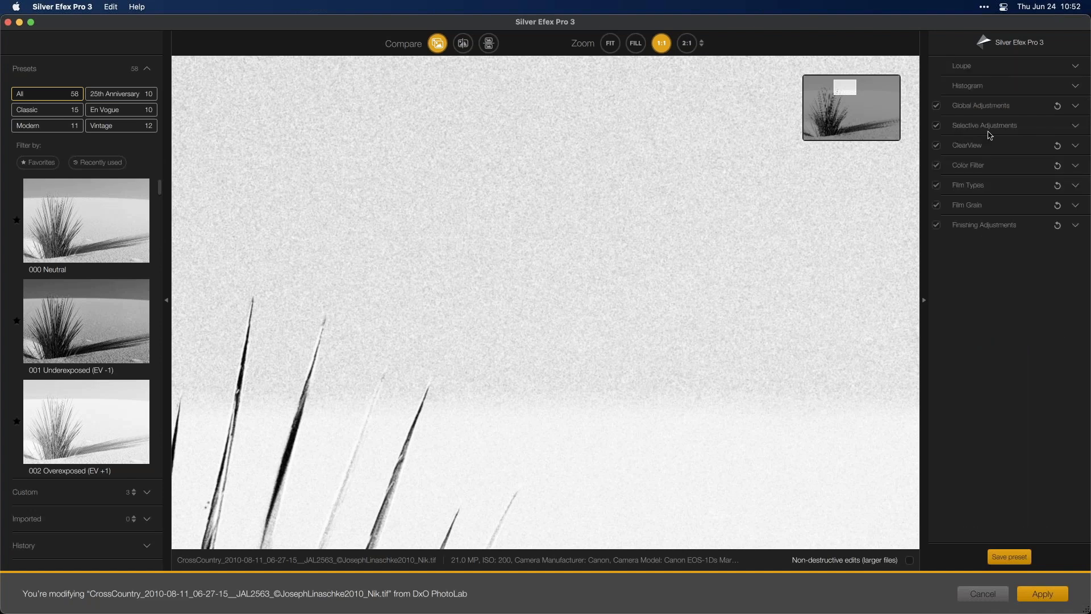
Reset the film's Grain per pixel to 500 and Grain Hardness to 0% to remove its grain.
left_click(1036, 188)
scroll(1001, 184, "down", 2)
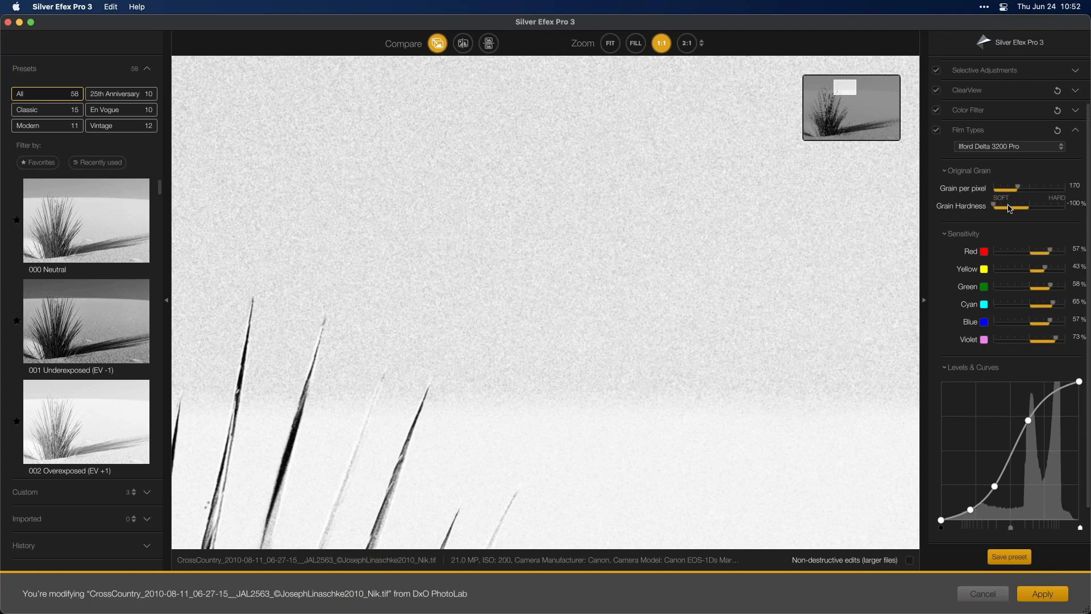
double_click(1021, 190)
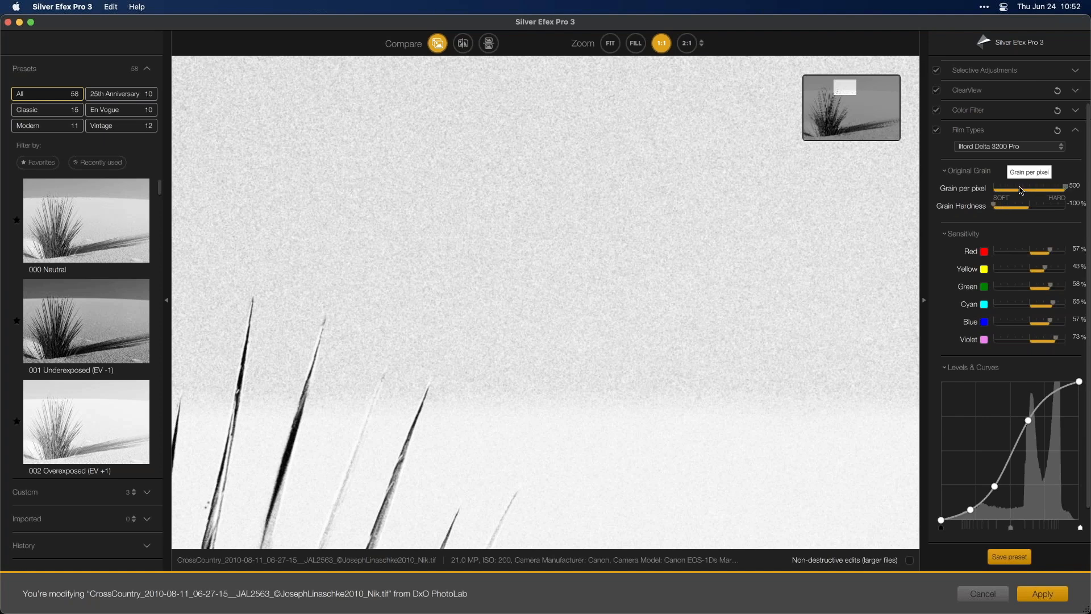
double_click(996, 206)
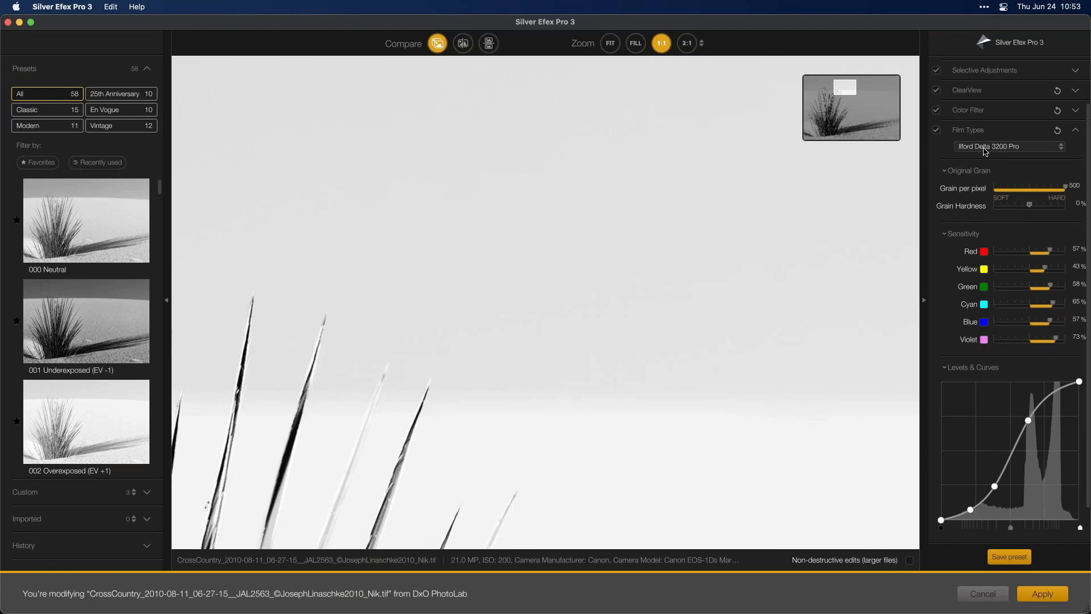
left_click(1010, 149)
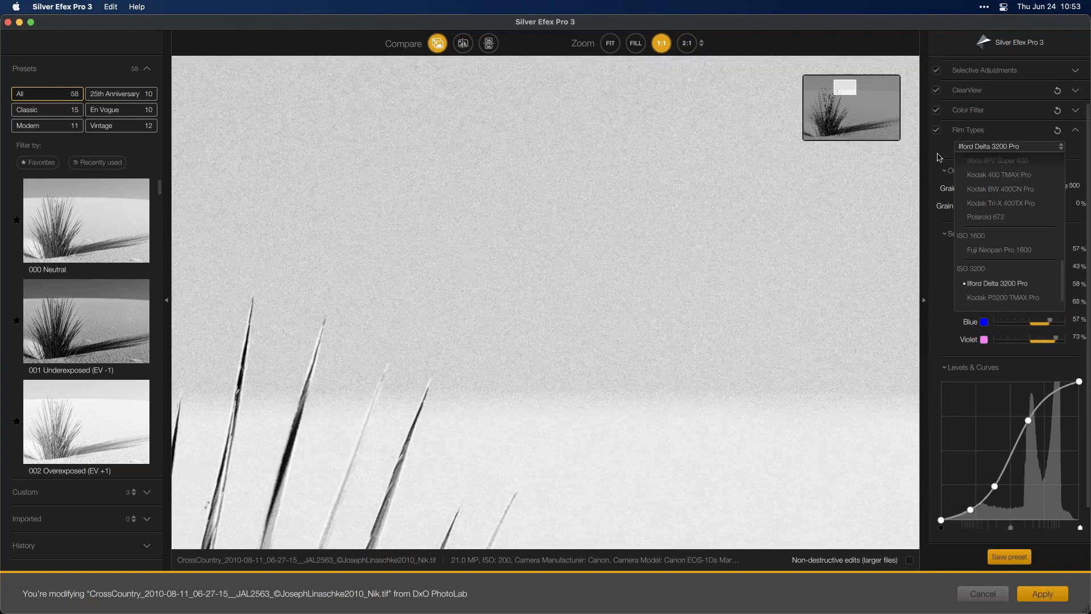
left_click(939, 157)
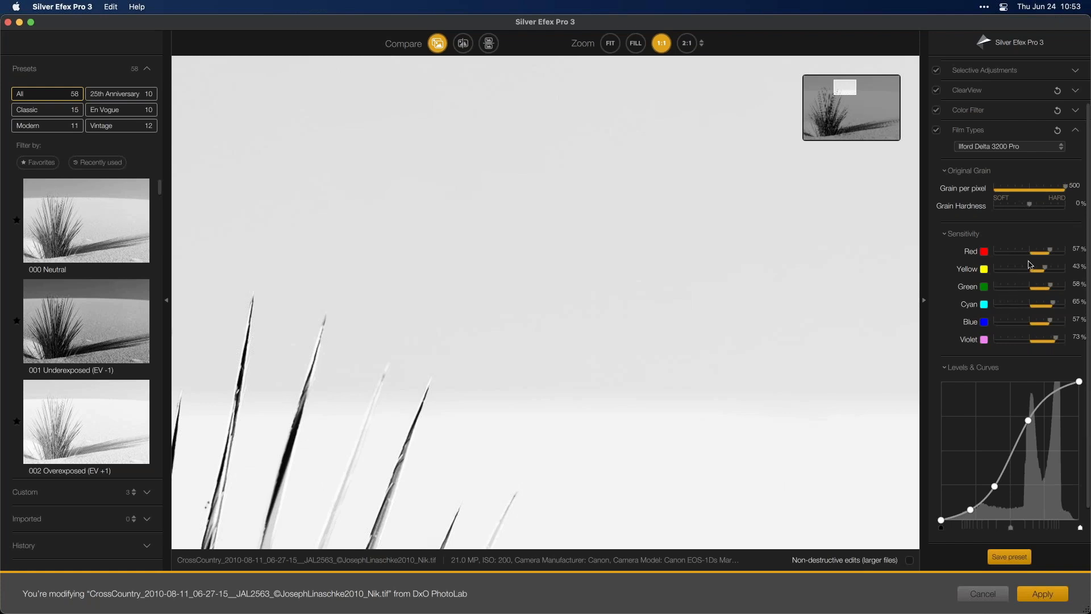
scroll(1030, 265, "down", 2)
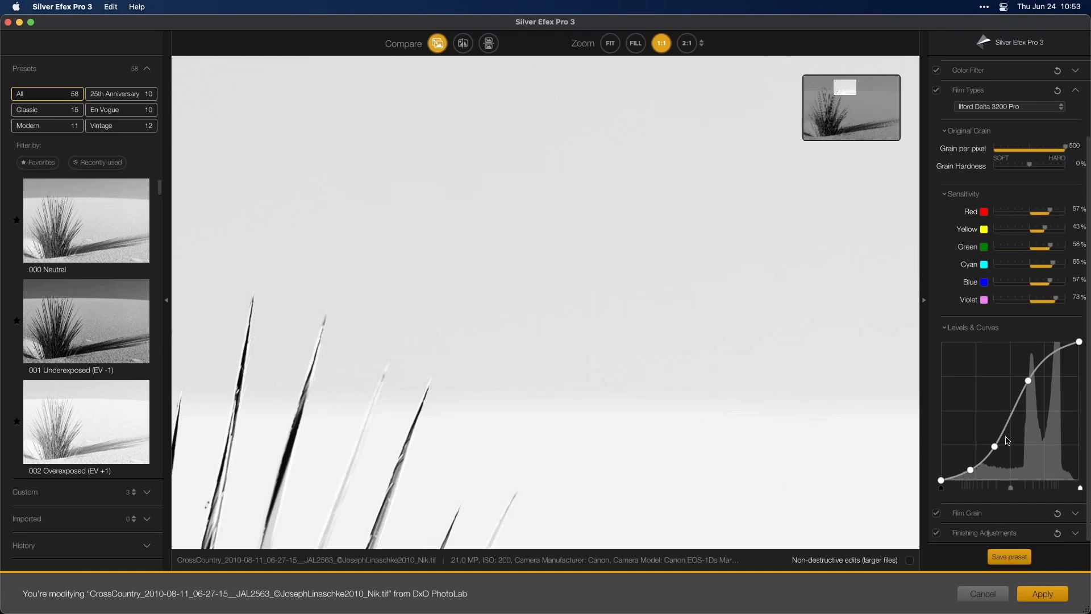
Change the film type to Ilford FP4 Plus 125.
left_click(1007, 107)
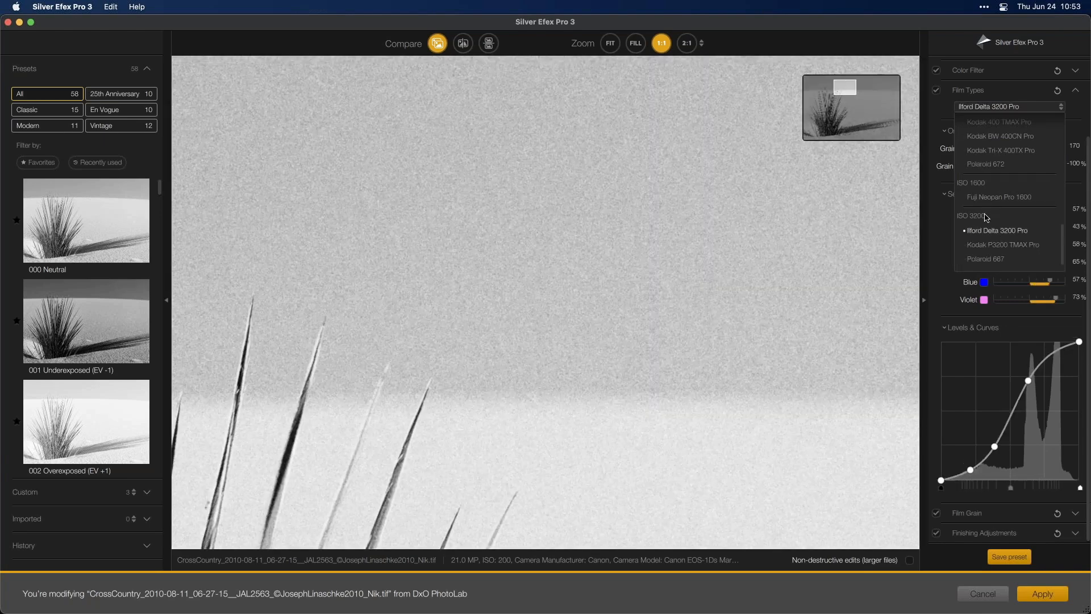
scroll(985, 165, "up", 5)
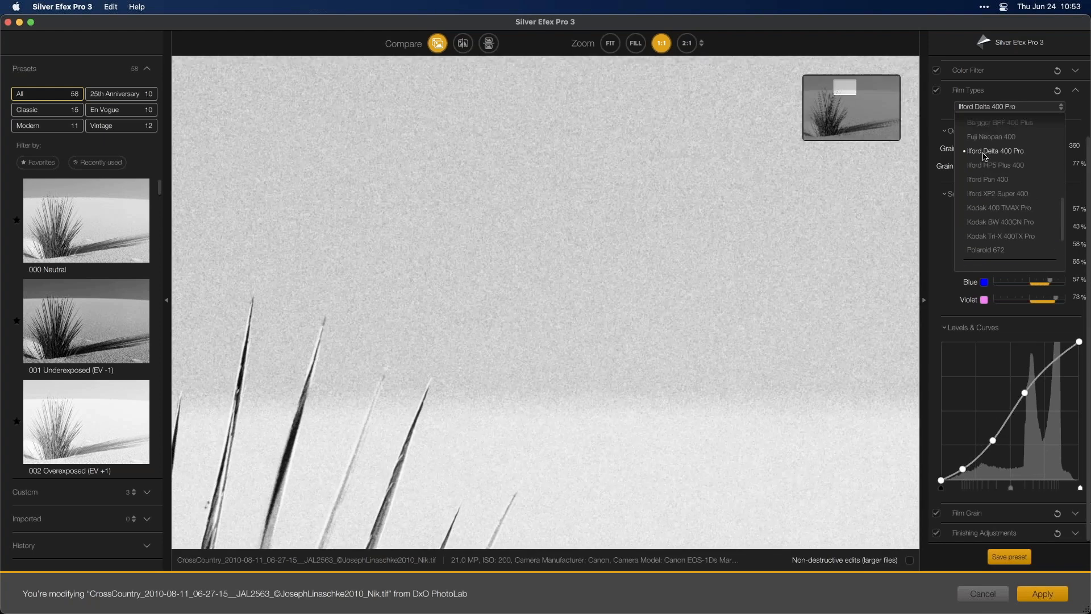
scroll(986, 153, "up", 2)
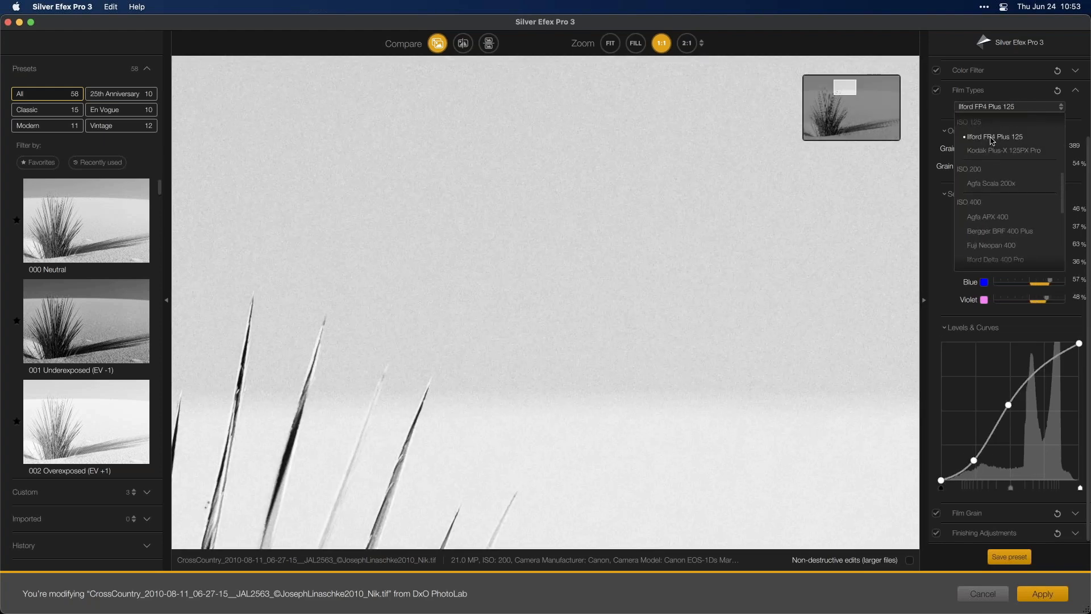
left_click(991, 141)
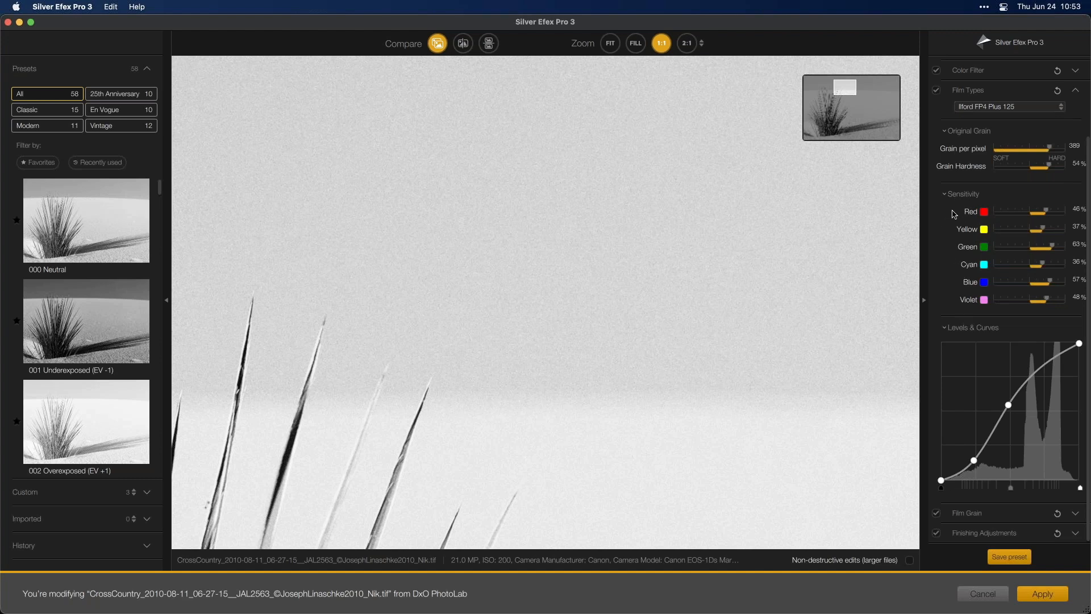
Keep the chosen film type and collapse the Original Grain settings.
left_click(978, 110)
left_click(902, 141)
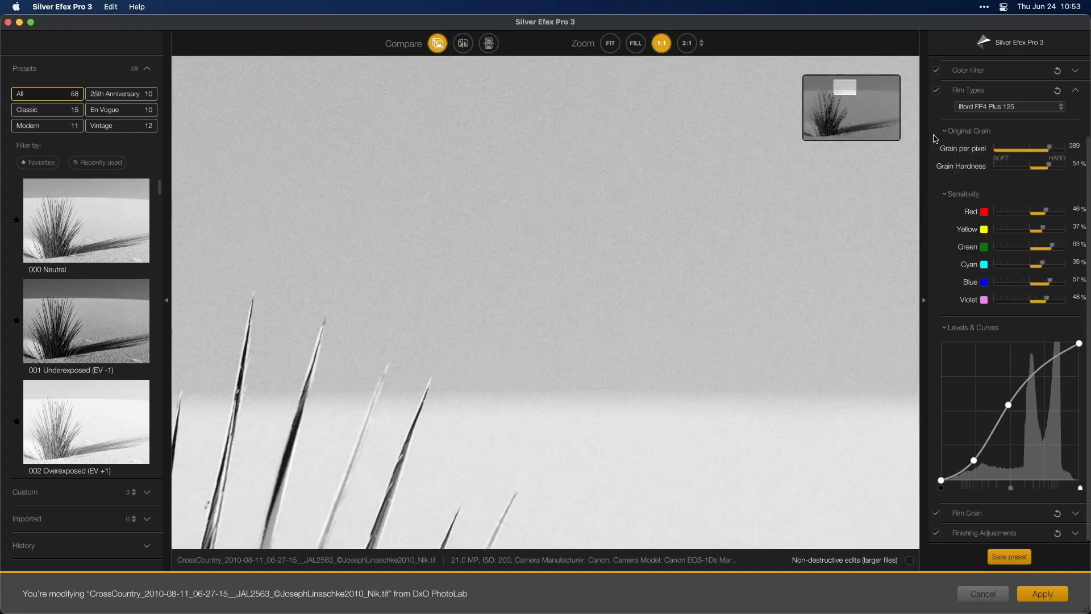
left_click(939, 131)
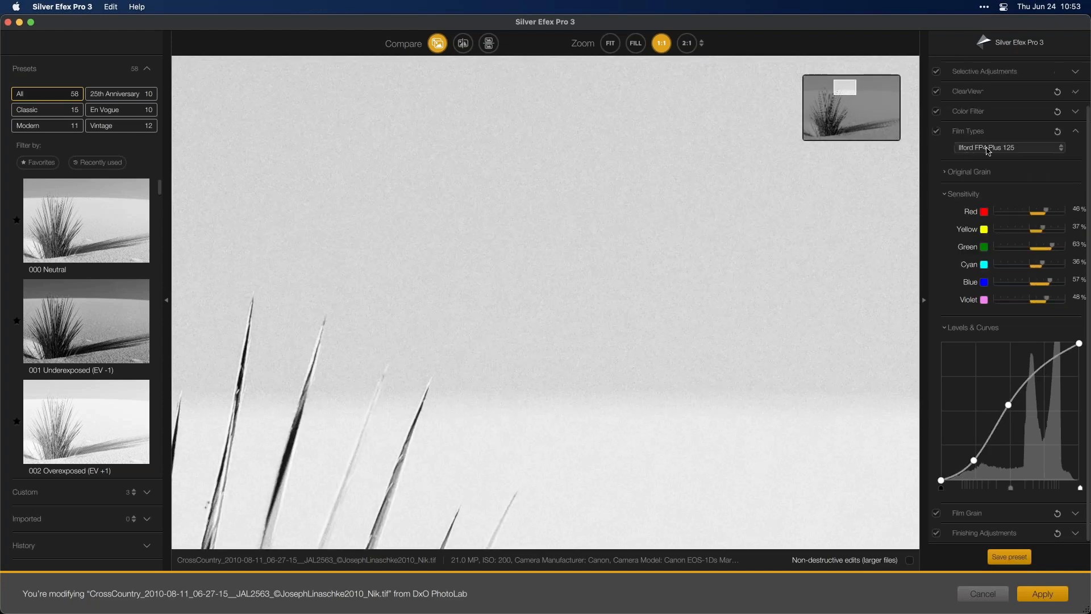
Expand the Original Grain settings under Film Types and change the film type to Ilford Delta 3200 Pro.
left_click(1021, 134)
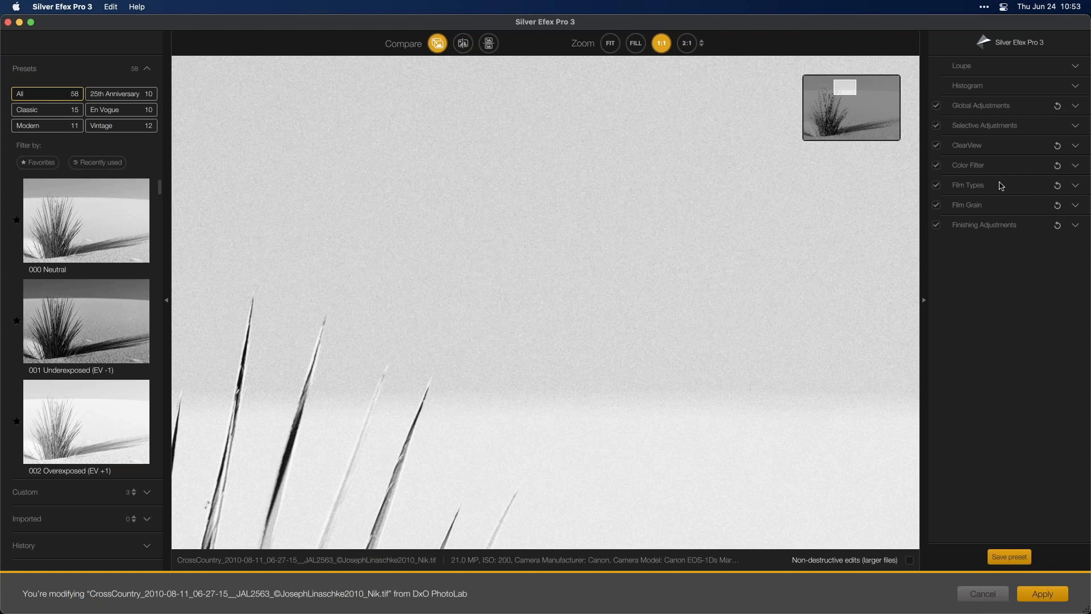
left_click(1001, 185)
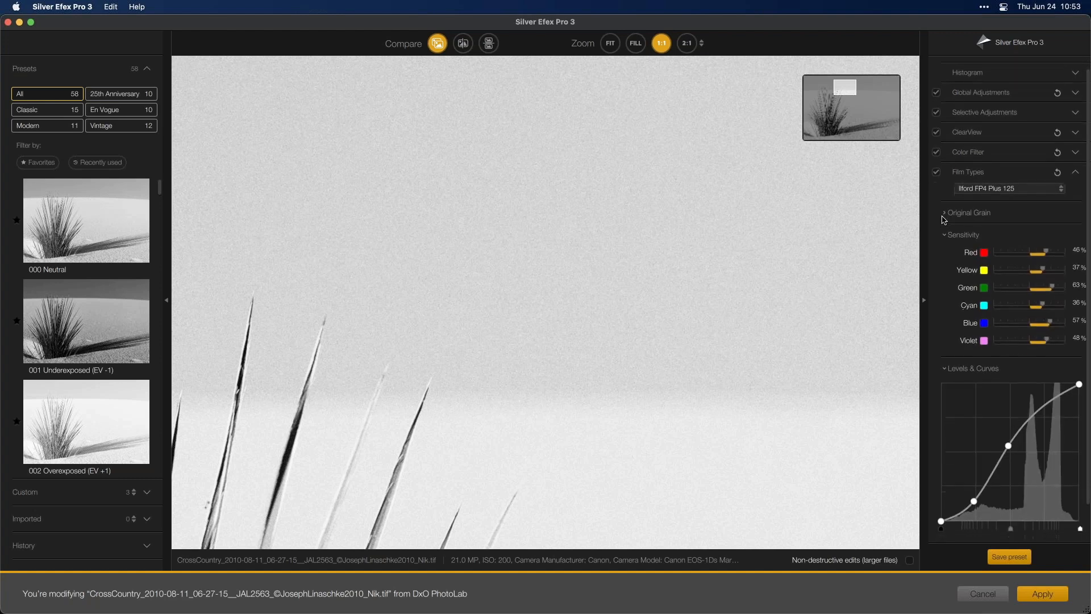
left_click(944, 214)
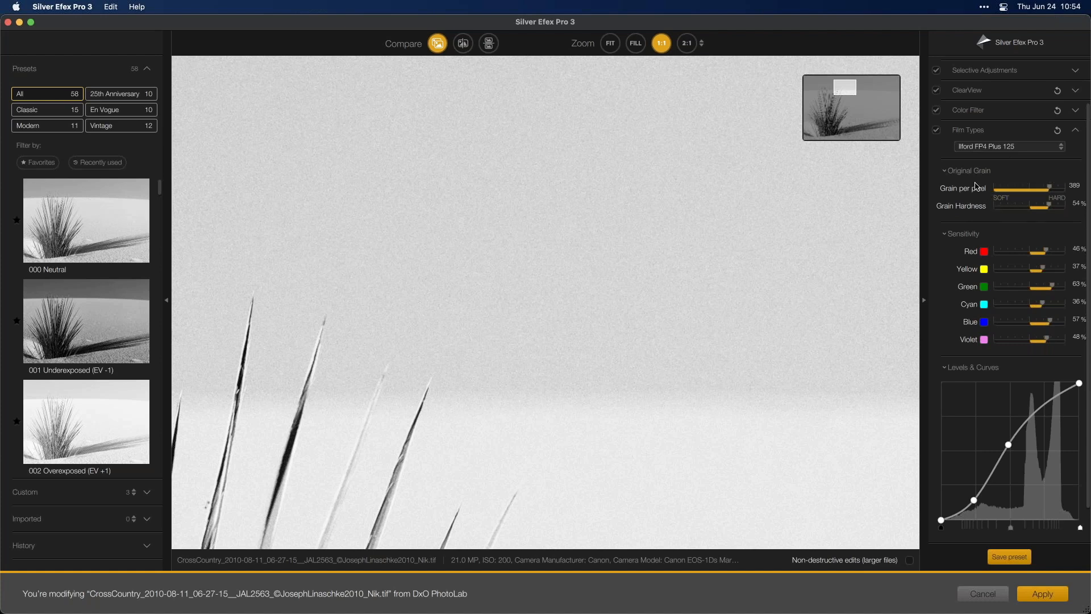
left_click(990, 148)
scroll(988, 259, "down", 6)
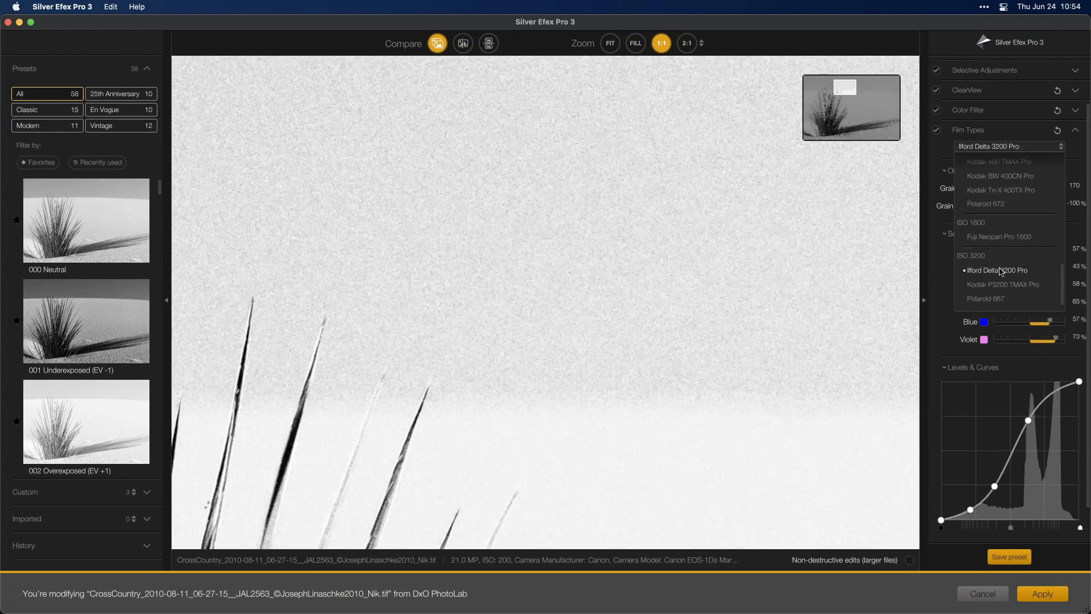
left_click(1002, 272)
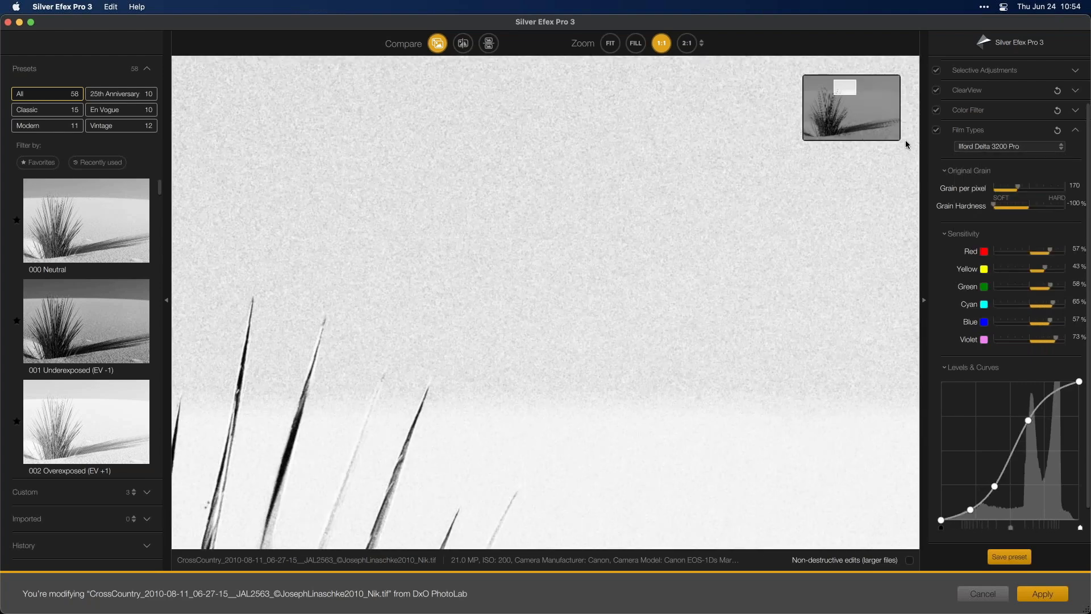
Turn off the Film Types adjustment and open the Film Grain settings.
left_click(937, 130)
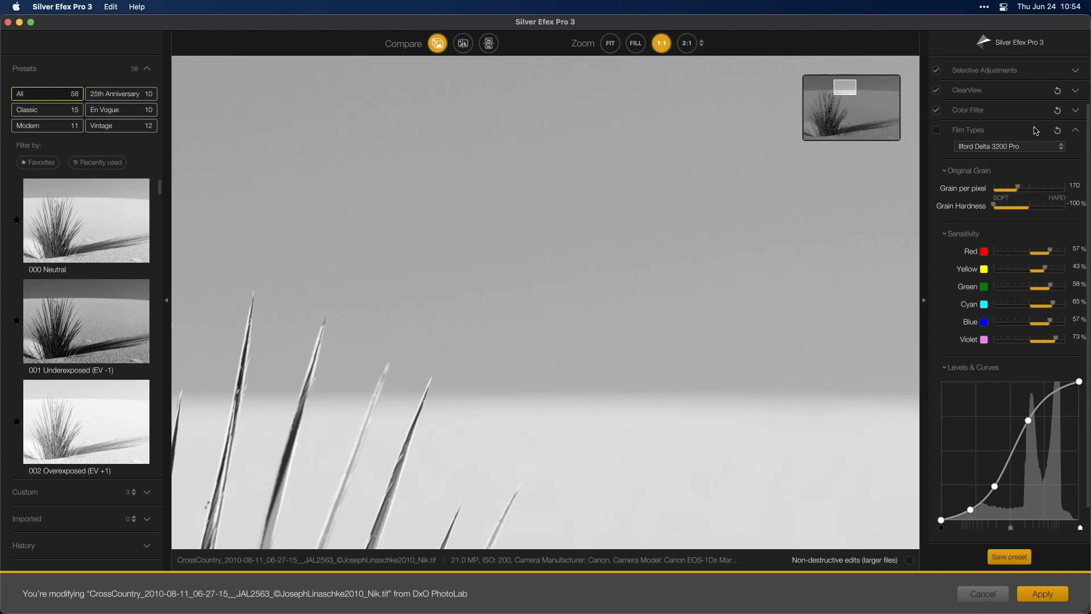
left_click(1077, 131)
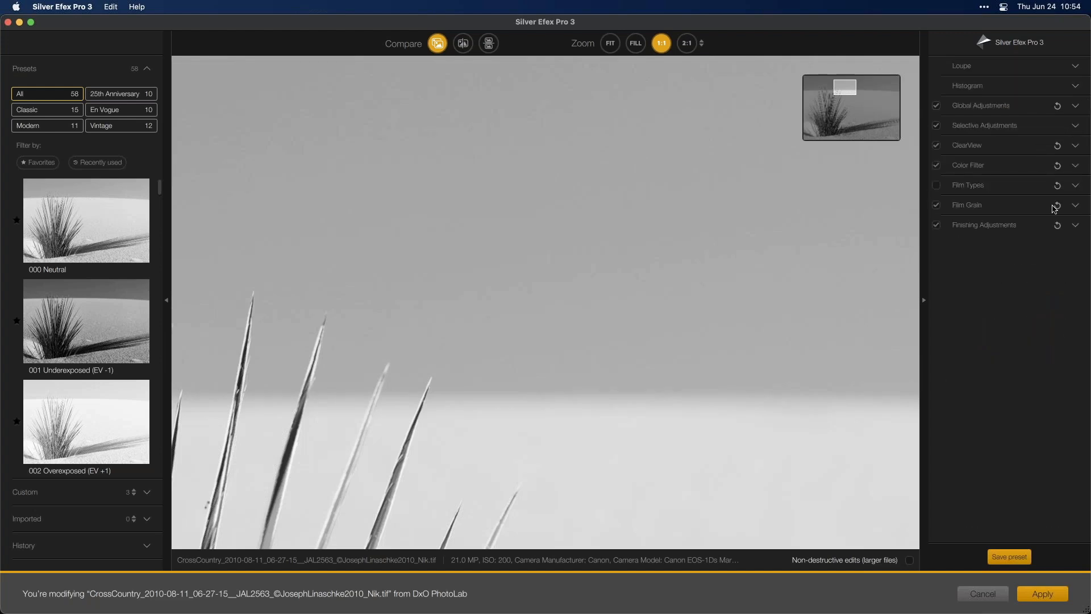
left_click(1076, 207)
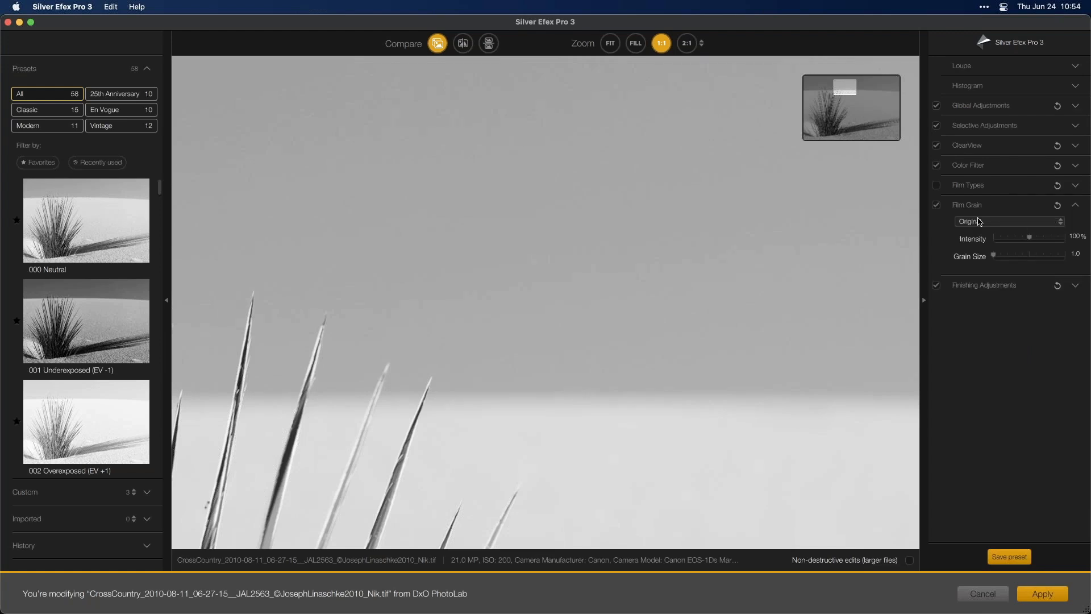
Browse the Film Grain choices and select the IlfordDelta3200 grain.
left_click(979, 221)
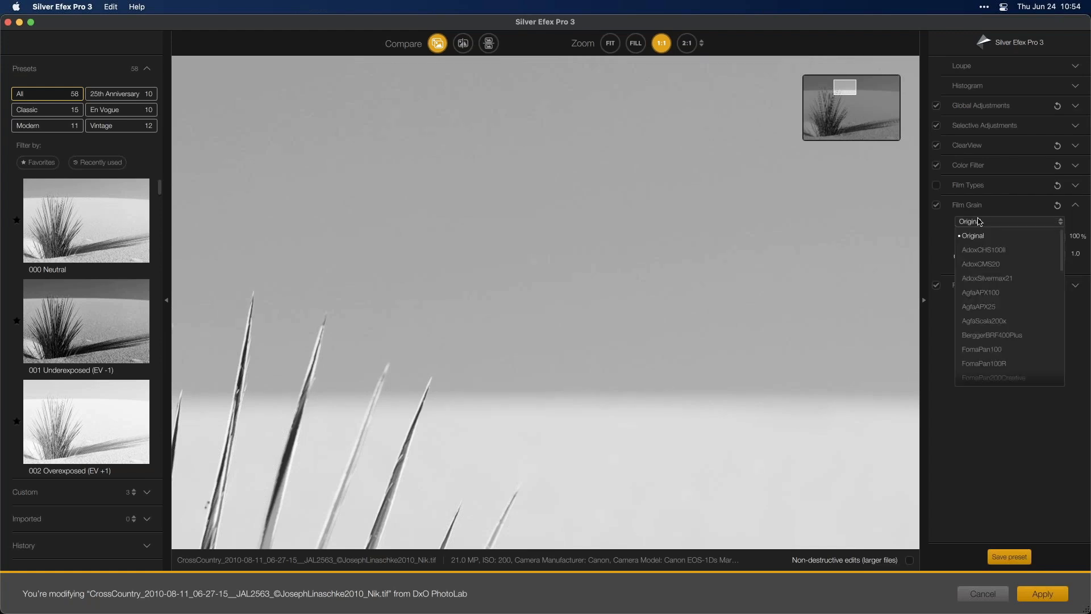
left_click(1061, 252)
left_click_drag(1064, 244, 1057, 318)
scroll(1058, 318, "down", 5)
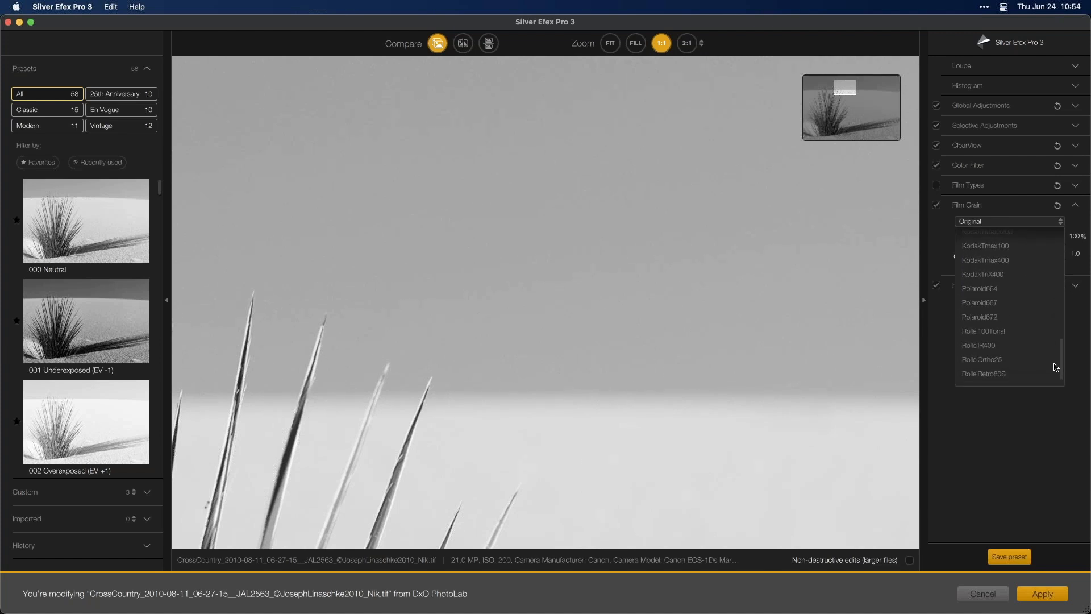
scroll(1055, 334, "up", 3)
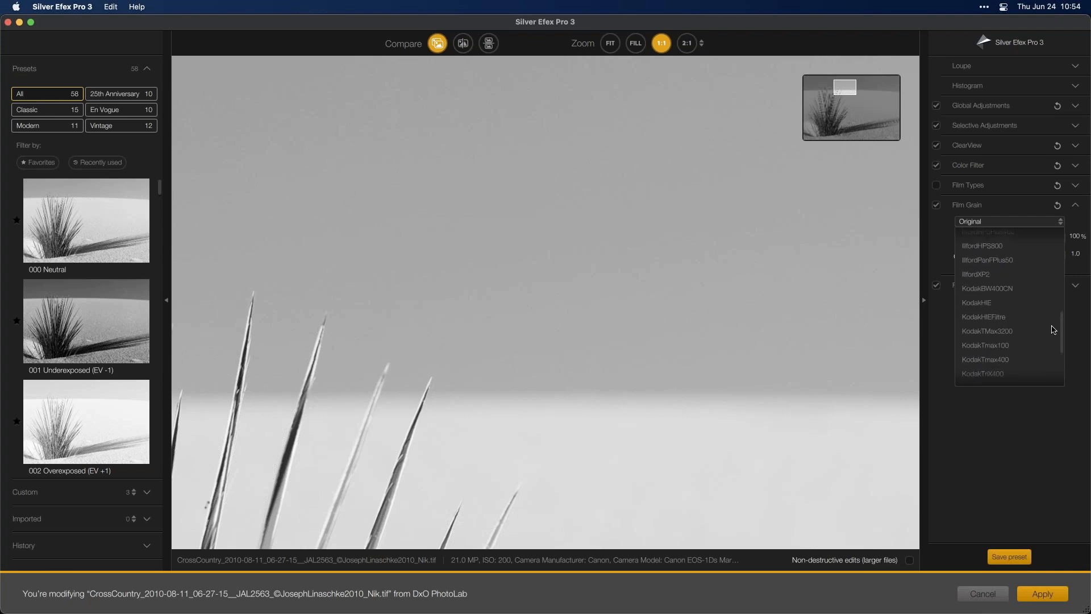
scroll(1055, 324, "up", 6)
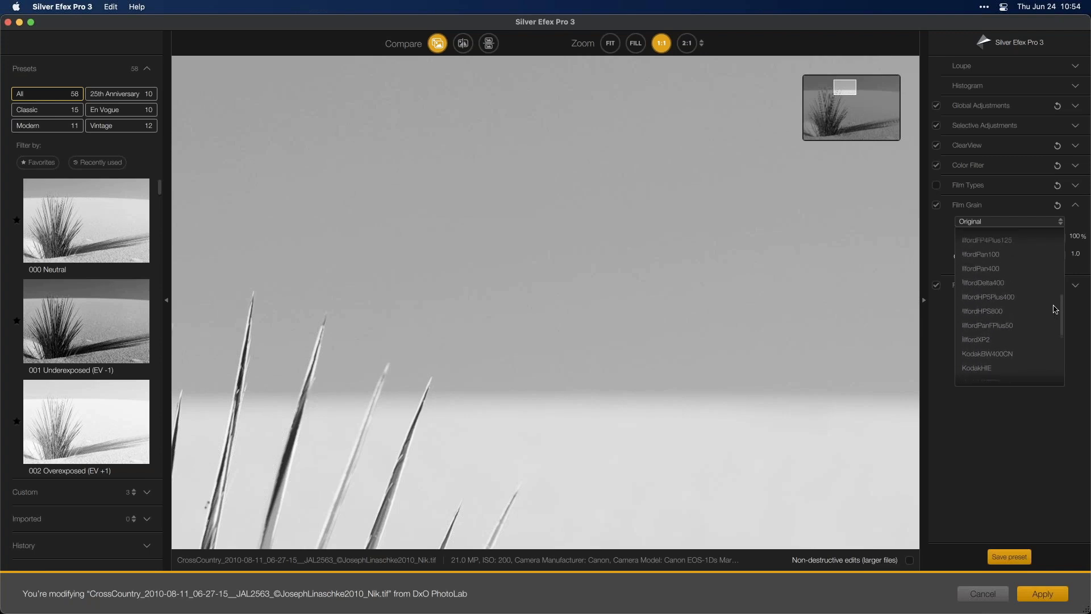
scroll(1055, 309, "up", 3)
left_click(990, 270)
left_click(990, 270)
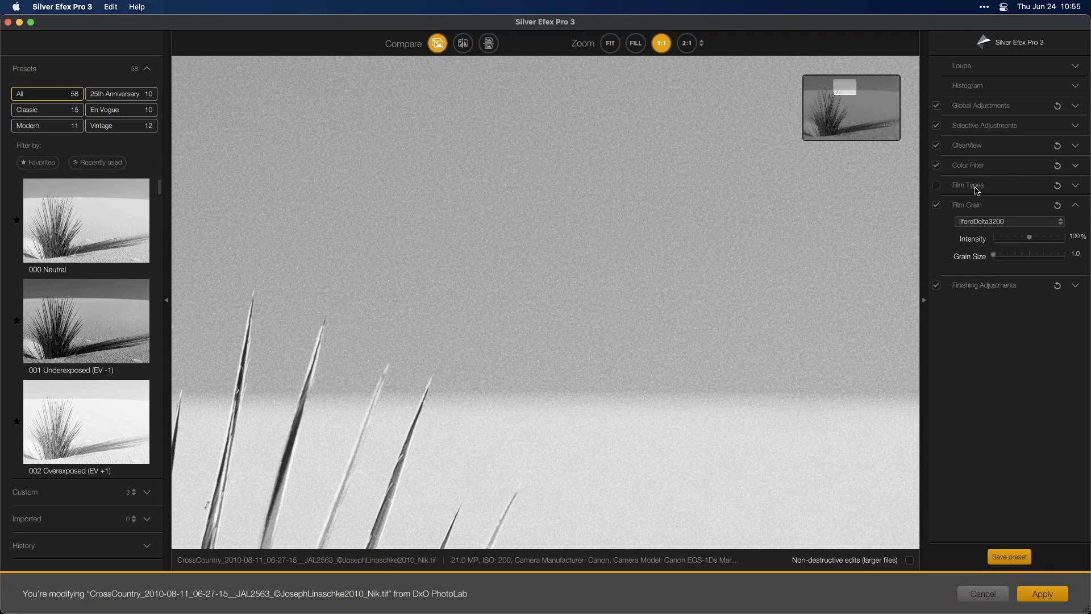
Turn Film Types back on and reset its Grain per pixel to 500 and Grain Hardness to 0%.
left_click(937, 187)
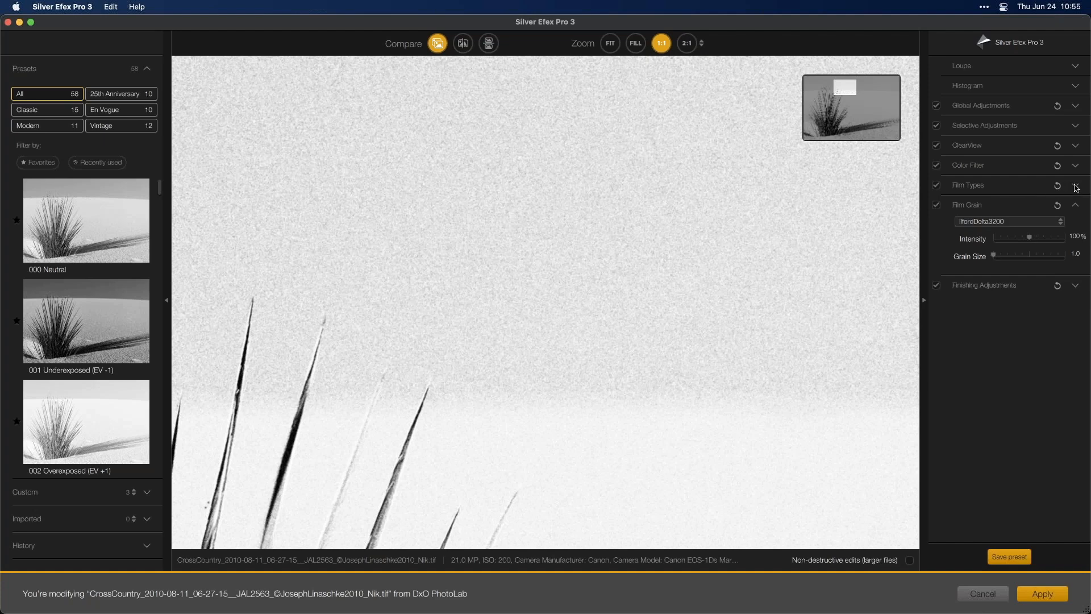
left_click(1076, 187)
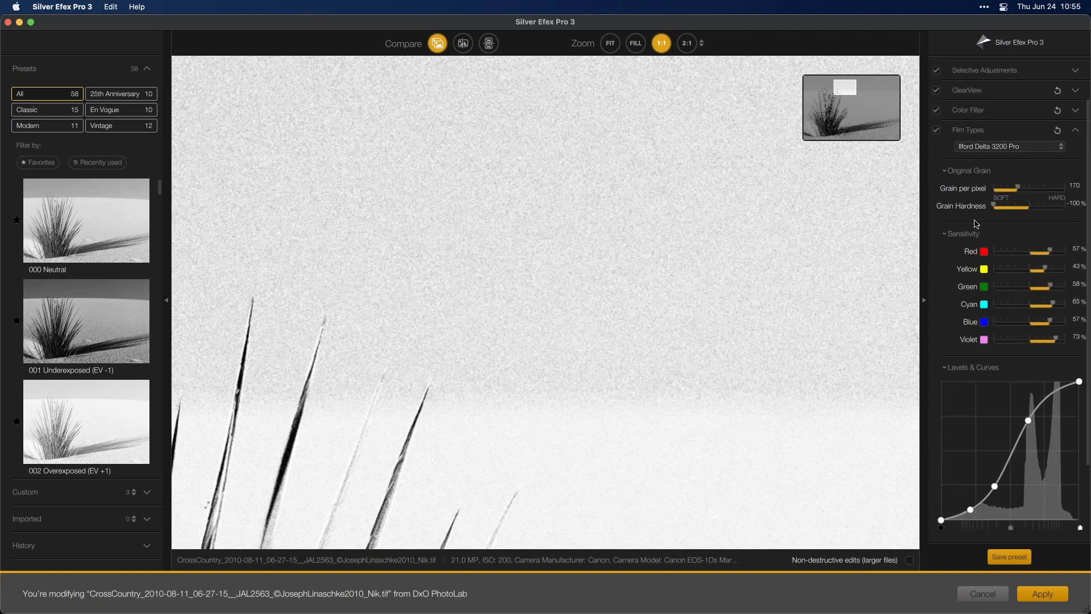
double_click(1018, 187)
double_click(993, 204)
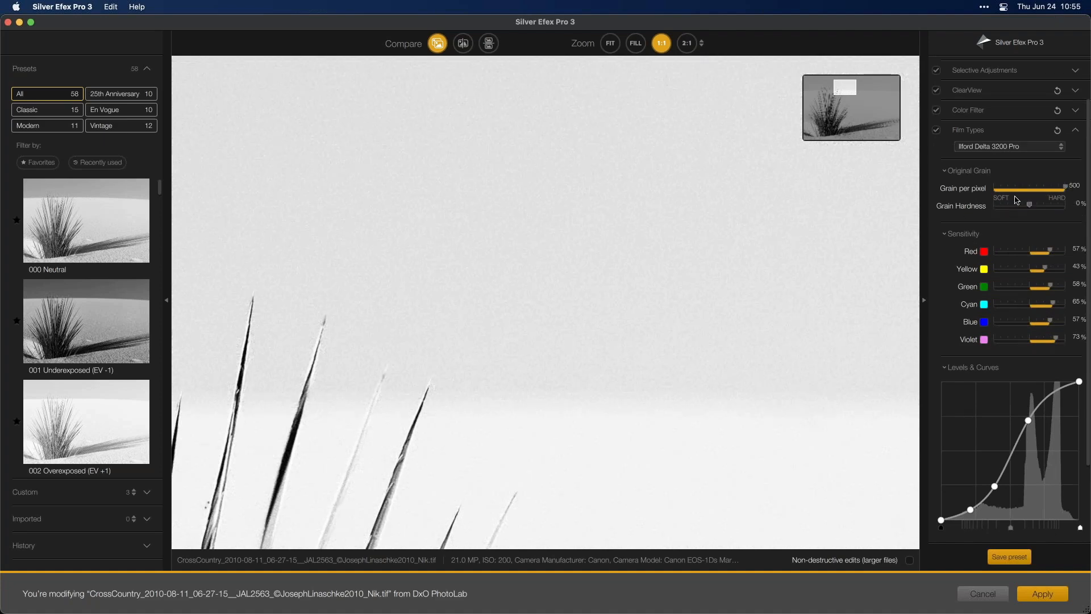
Raise the Film Grain Intensity to 175%, compare other film grains and choose KodakTmax400.
left_click(1012, 134)
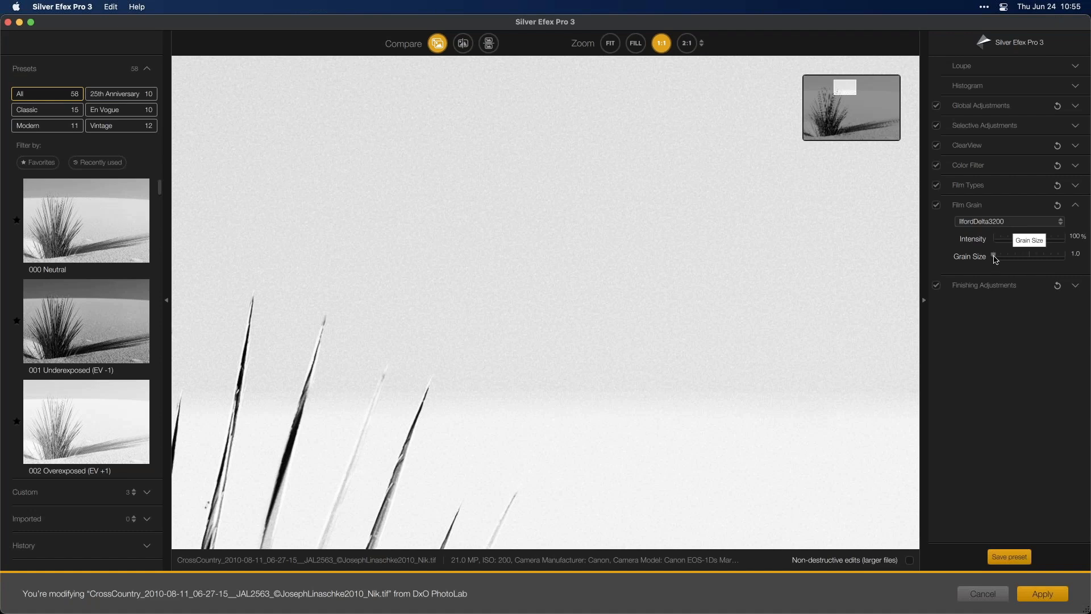
left_click_drag(1029, 241, 999, 268)
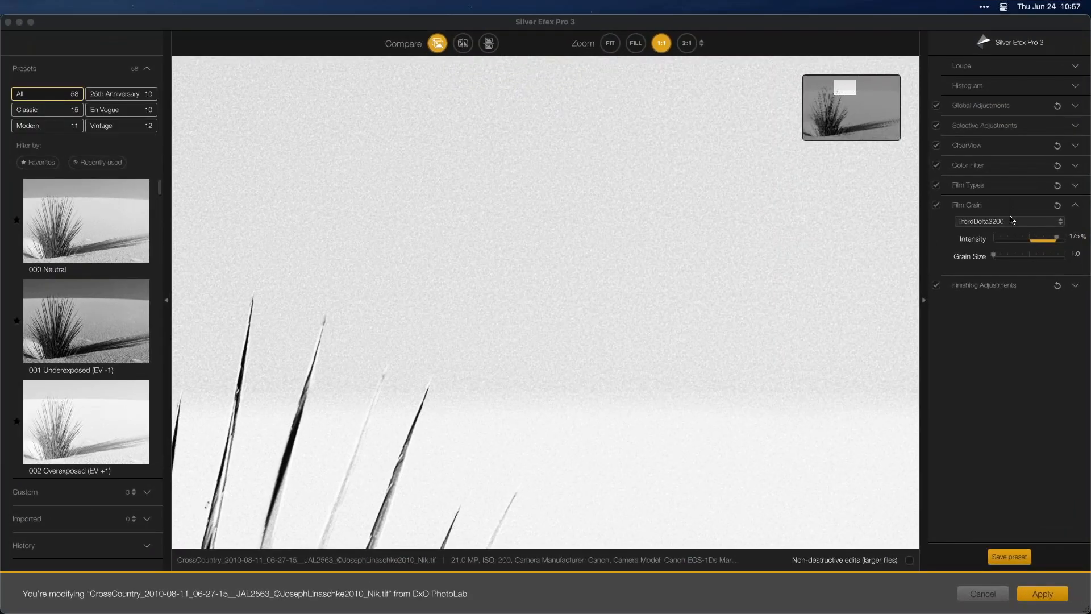
left_click(1012, 220)
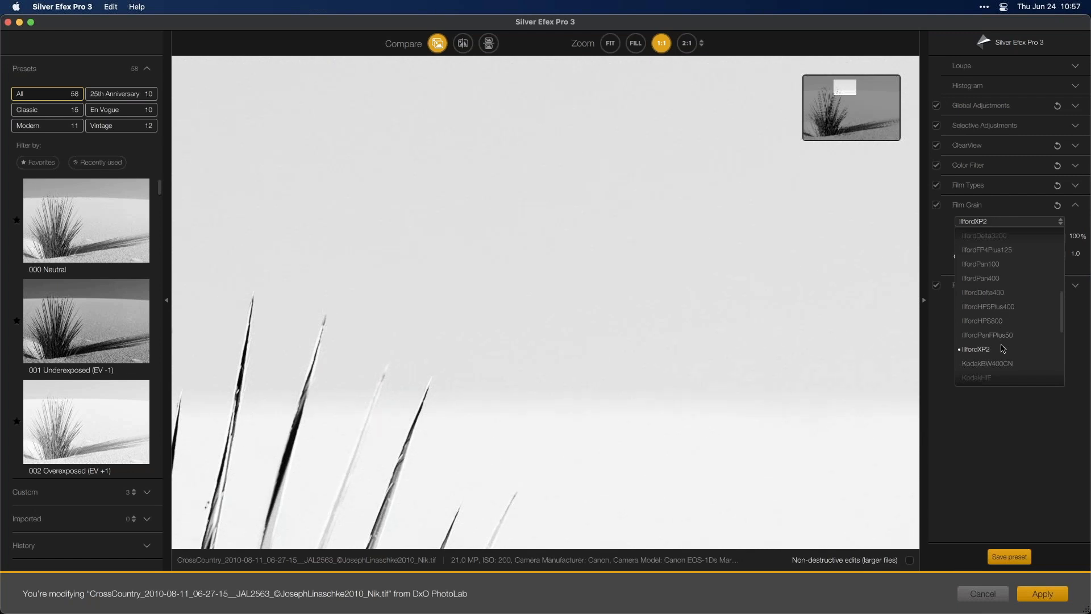
scroll(1008, 361, "down", 3)
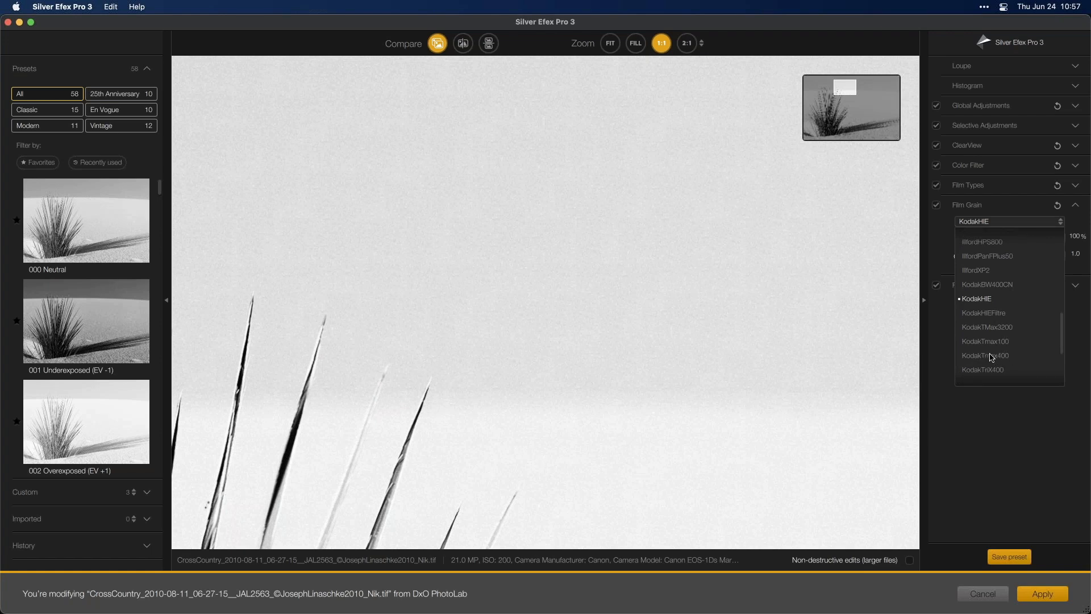
left_click(1014, 343)
left_click(1018, 356)
left_click(977, 359)
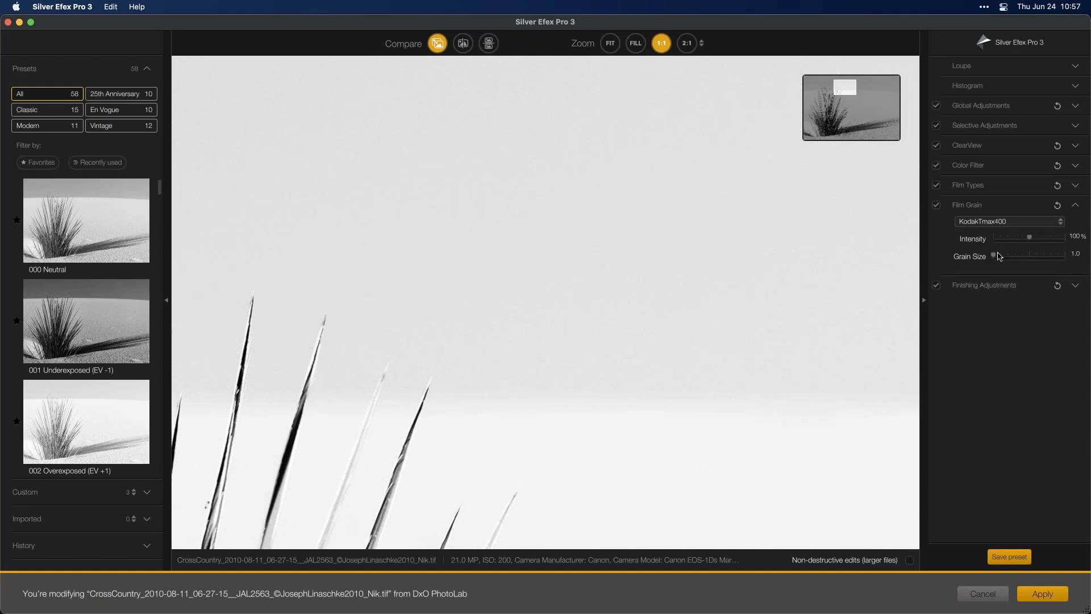
Set the grain Intensity to 178%, inspect it over the yucca's shadow and lower it to 132%.
left_click_drag(1043, 241, 1057, 240)
left_click_drag(848, 122, 868, 133)
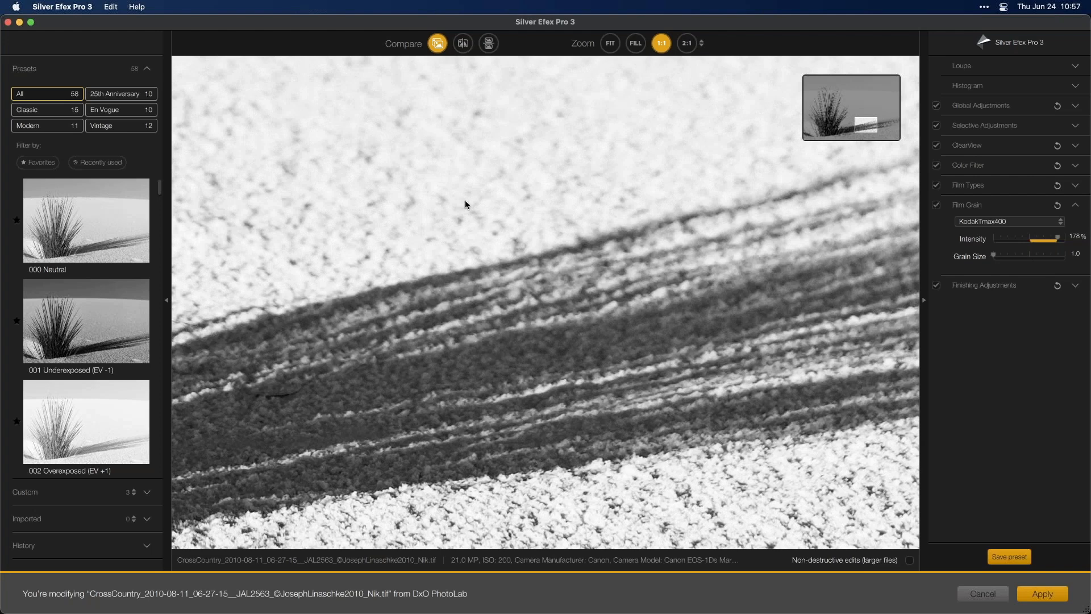
left_click_drag(1058, 238, 1041, 242)
left_click(1078, 207)
Change the film type from the high-ISO choices to Kodak 400 TMAX Pro.
left_click(970, 185)
scroll(975, 205, "down", 2)
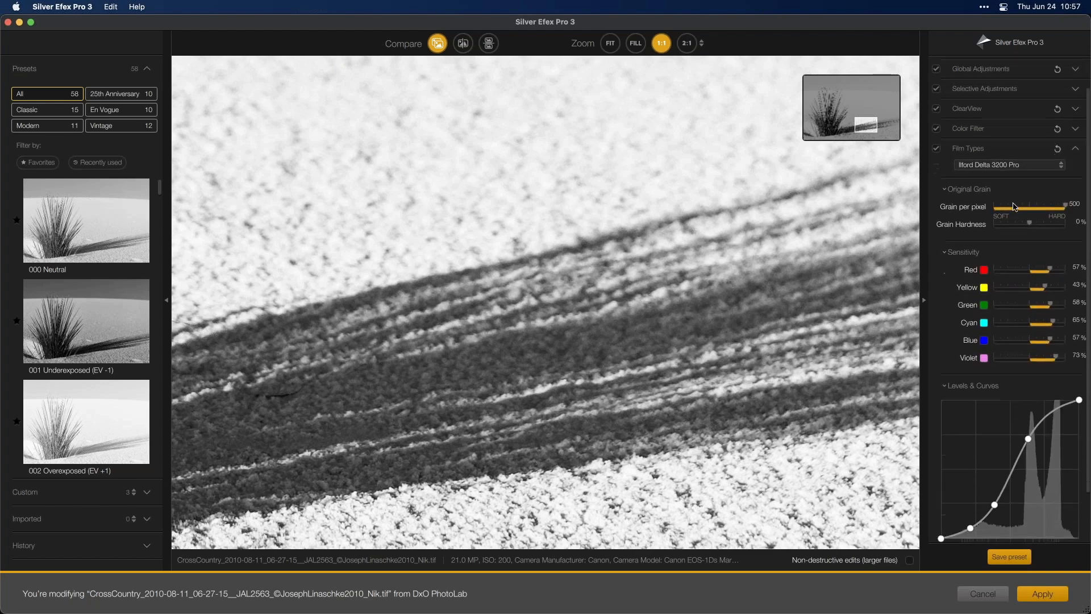
left_click(1006, 146)
left_click(1000, 238)
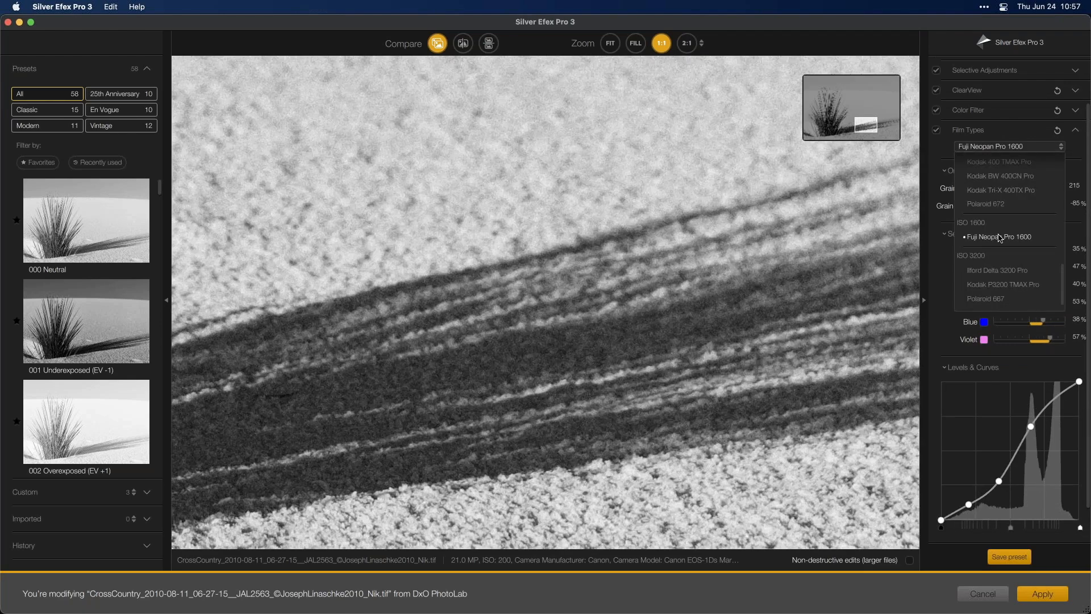
scroll(1001, 226, "up", 1)
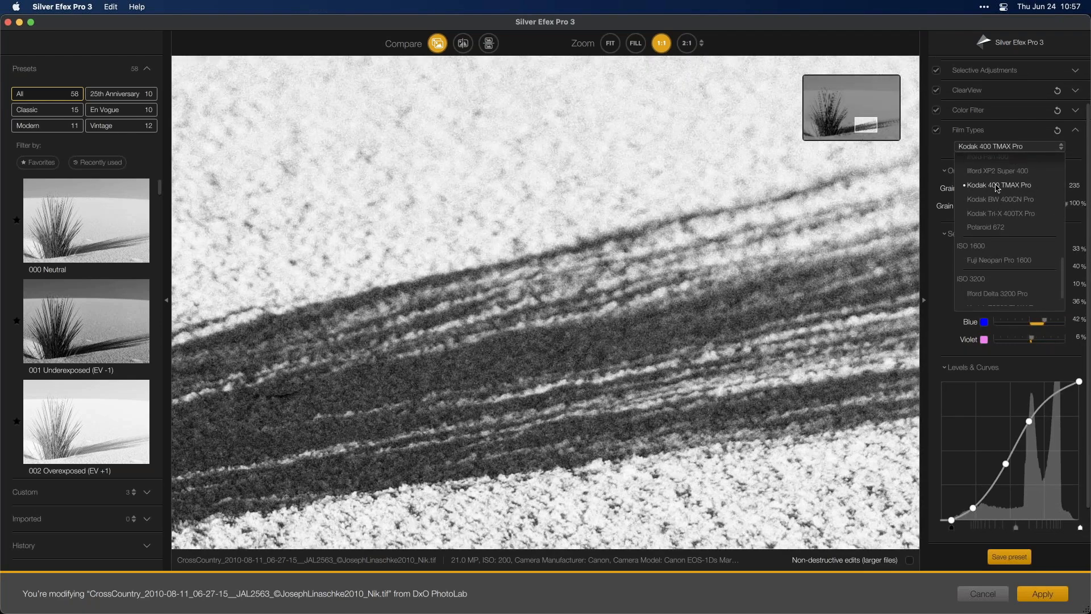
left_click(997, 186)
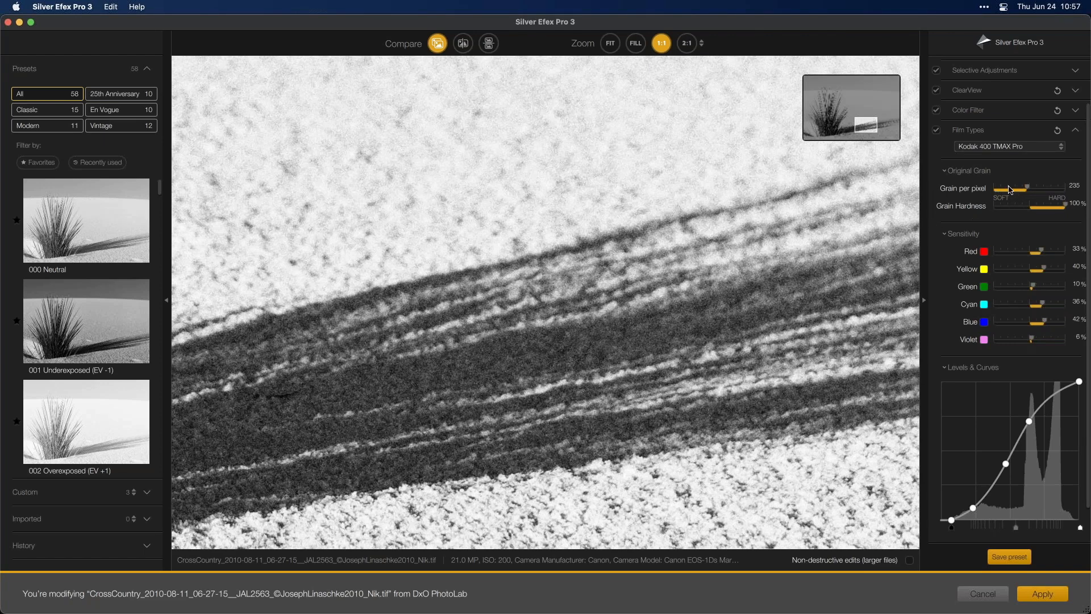
Reset the Kodak 400 TMAX Pro film's Grain per pixel to 500 and Grain Hardness to 0%, and collapse Original Grain.
left_click_drag(1029, 191, 1066, 187)
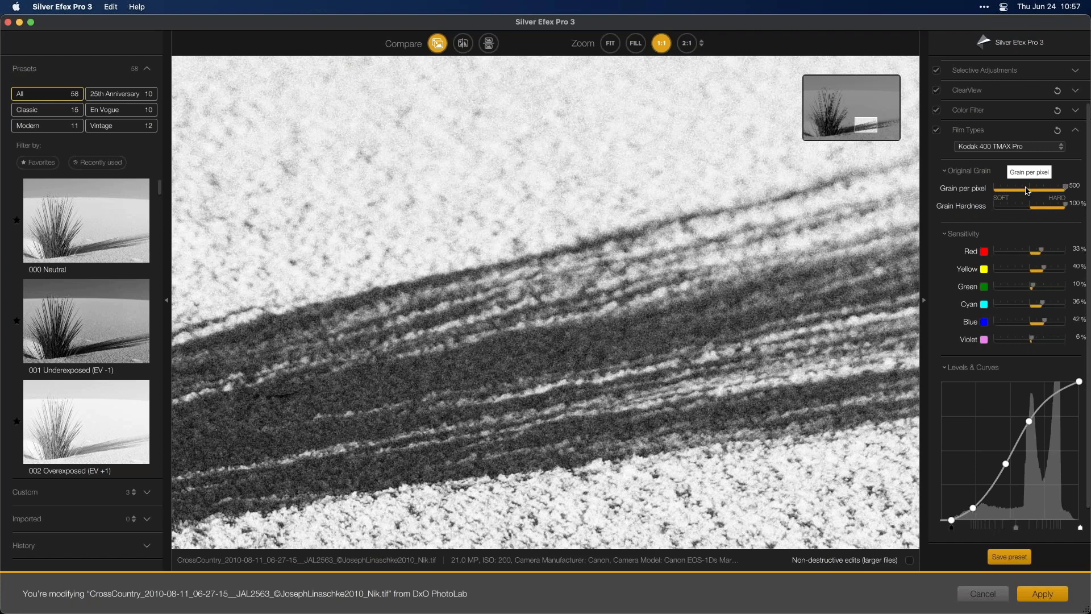
double_click(1063, 208)
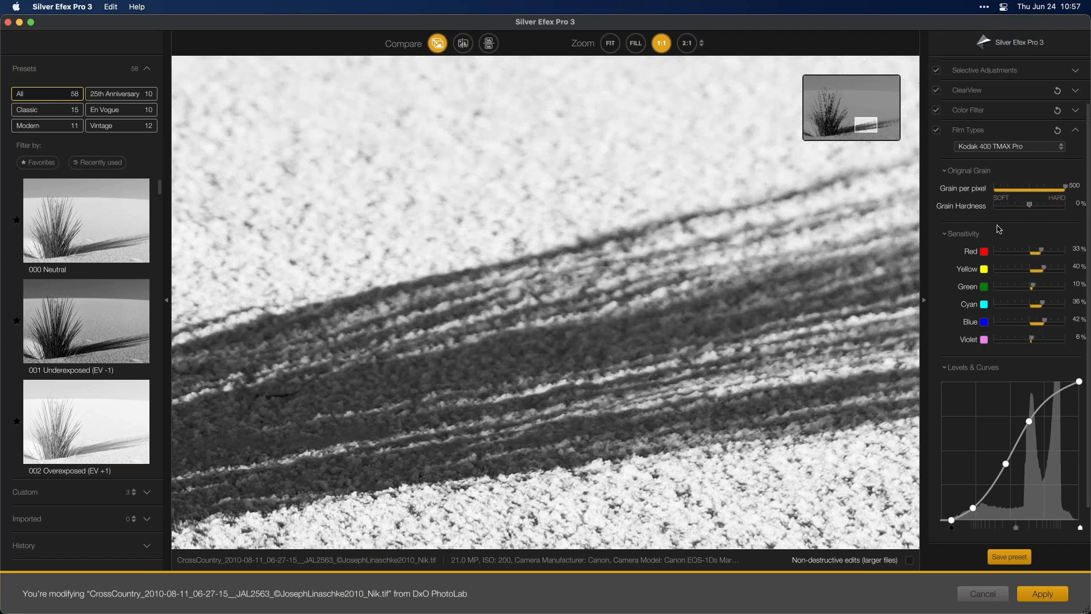
left_click(1004, 172)
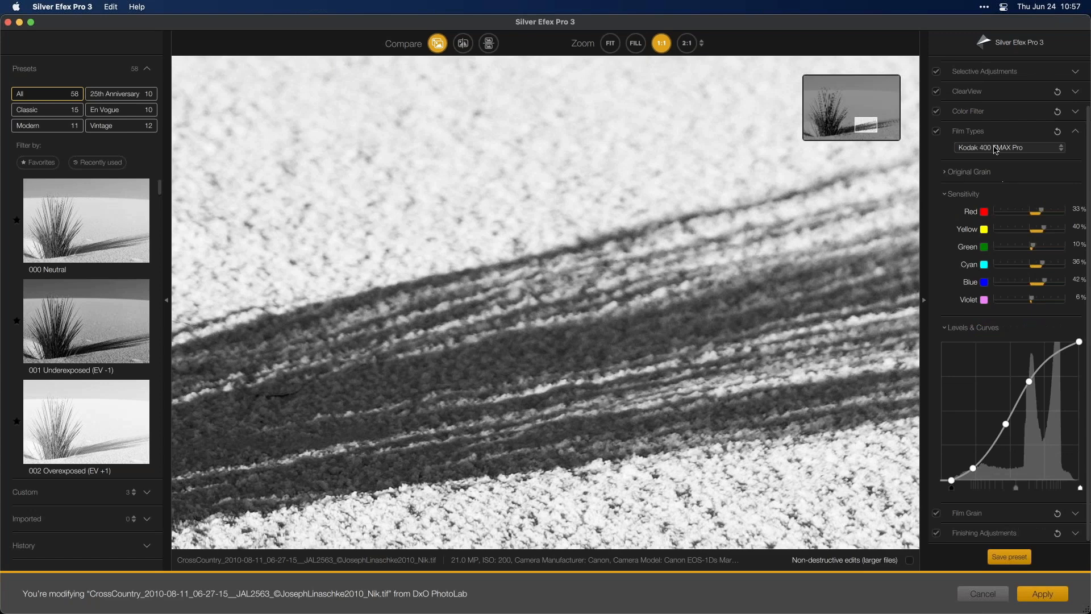
Reset the Film Grain settings and apply the 000 Neutral preset, fitting the whole image in view.
left_click(1008, 133)
left_click(995, 205)
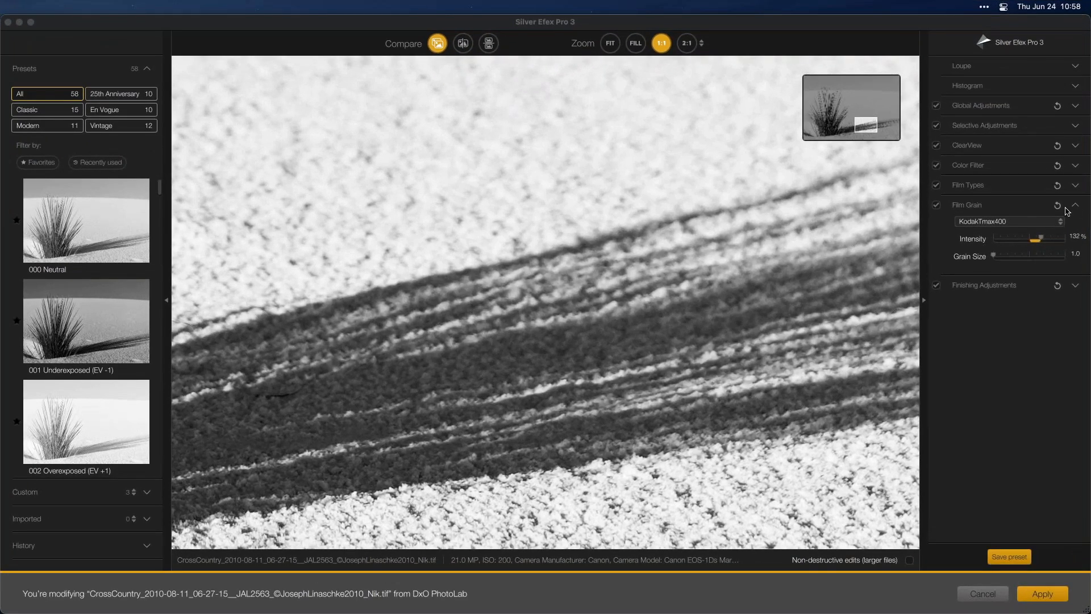
left_click(1056, 207)
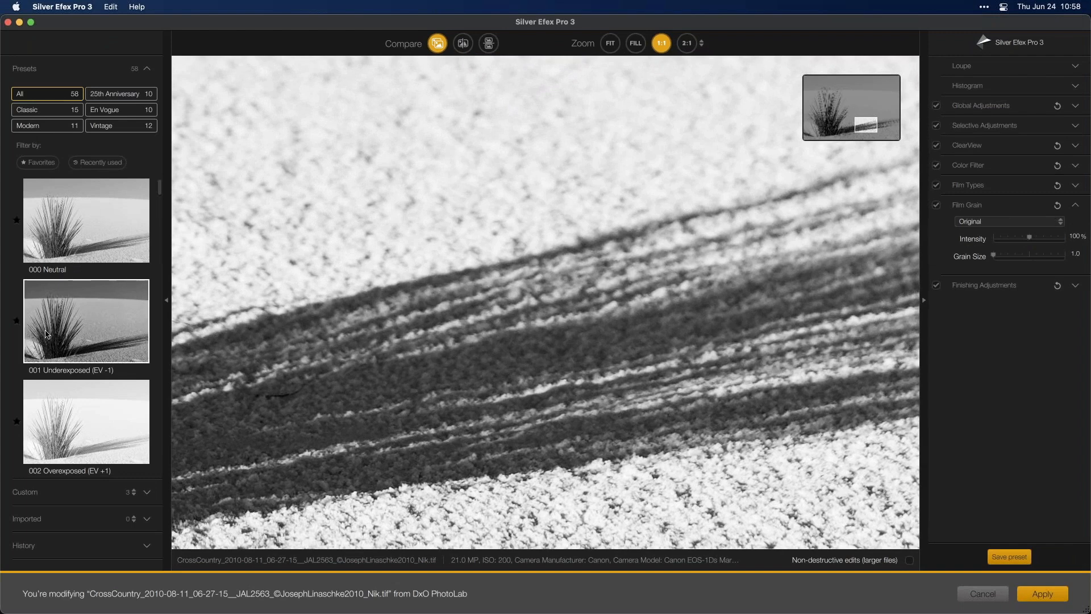
left_click(55, 229)
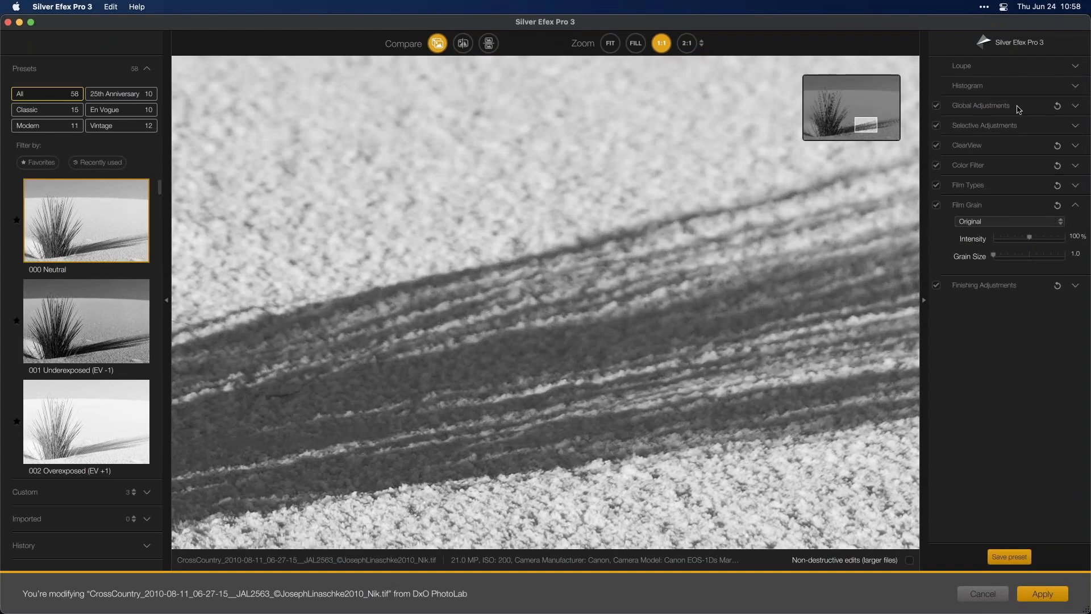
left_click(610, 43)
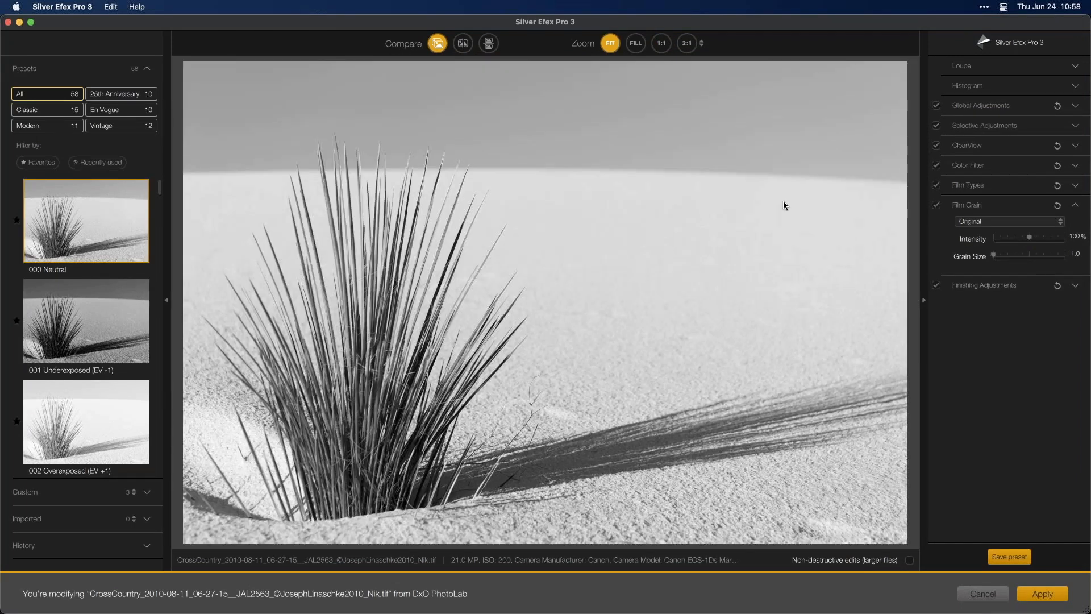
Set the film type to Adox Silvermax 21 with its Grain per pixel at 500, and collapse Film Types.
left_click(1027, 190)
left_click(1031, 189)
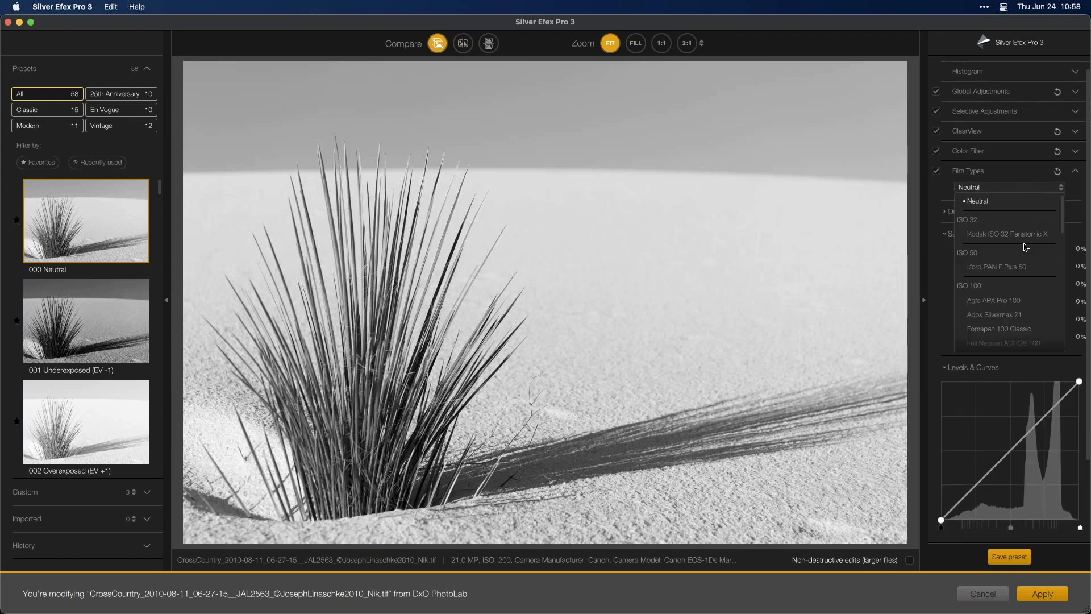
mouse_move(1009, 314)
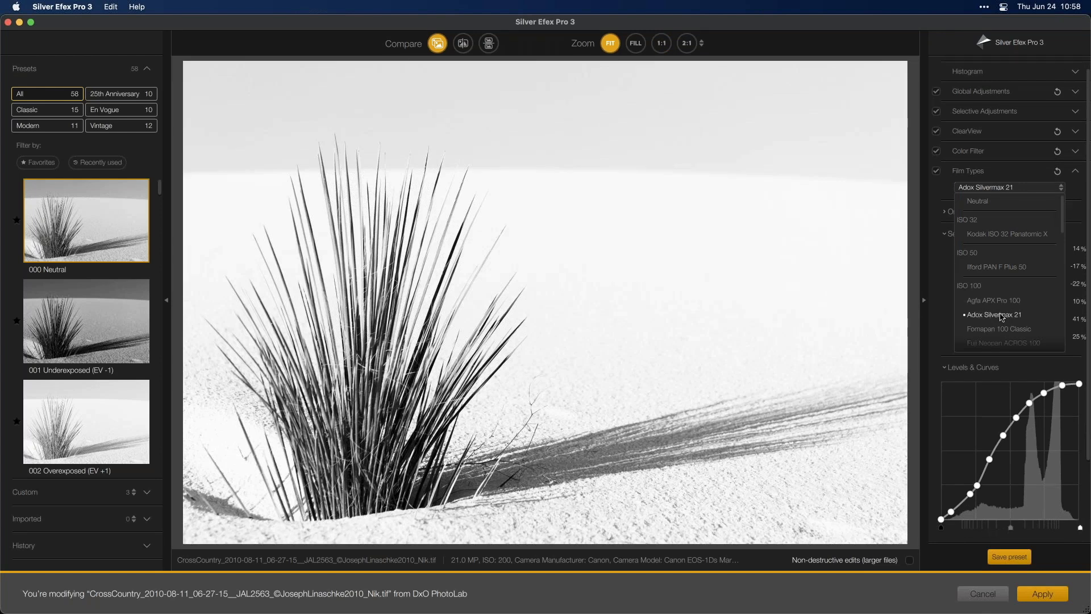
left_click(1024, 315)
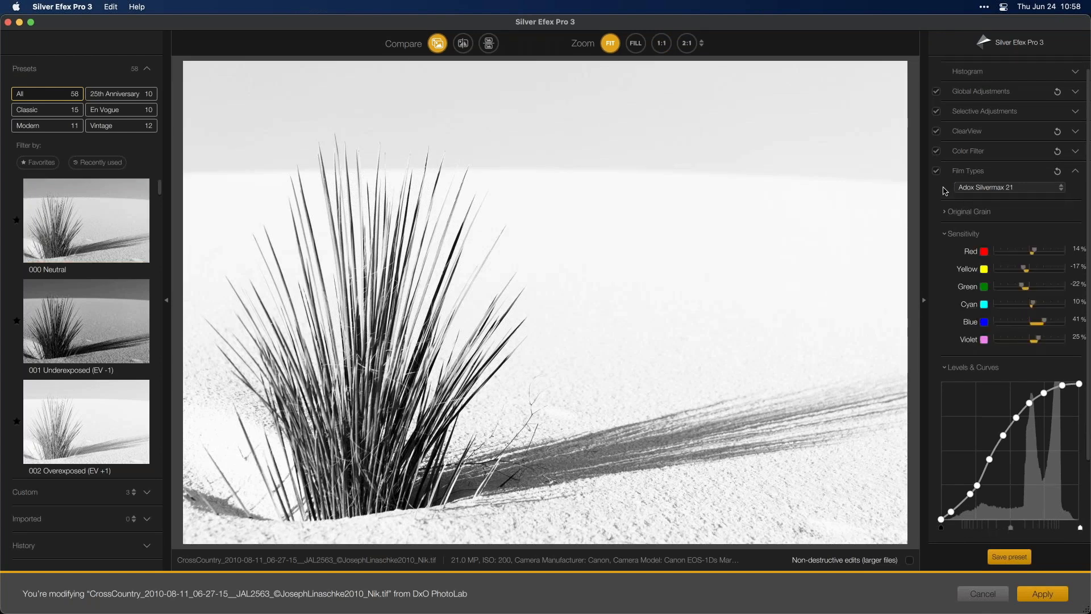
left_click(945, 212)
left_click_drag(1051, 188, 1065, 188)
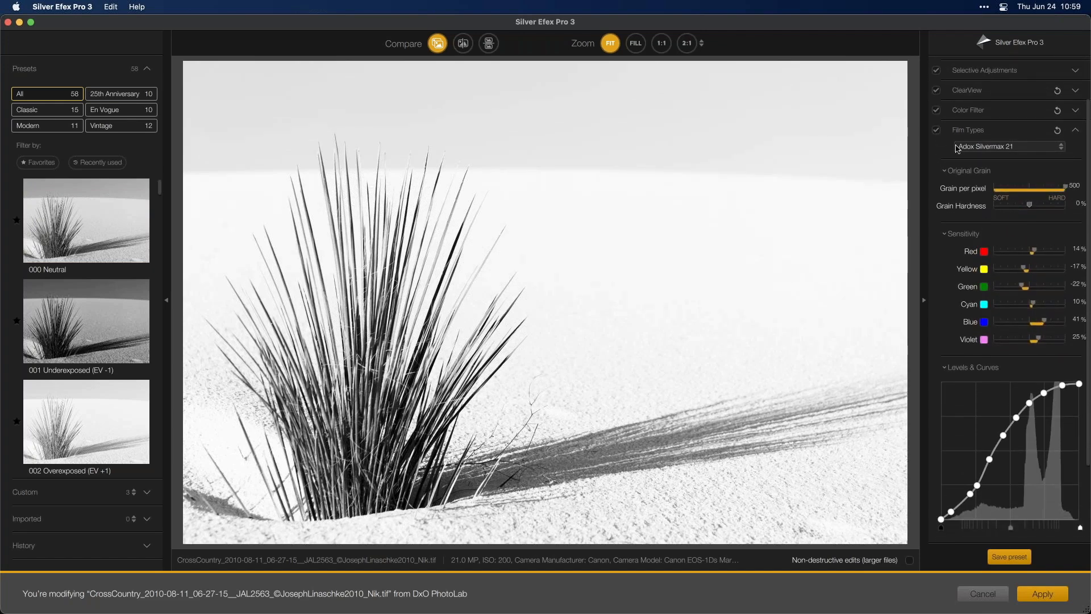
left_click(1075, 131)
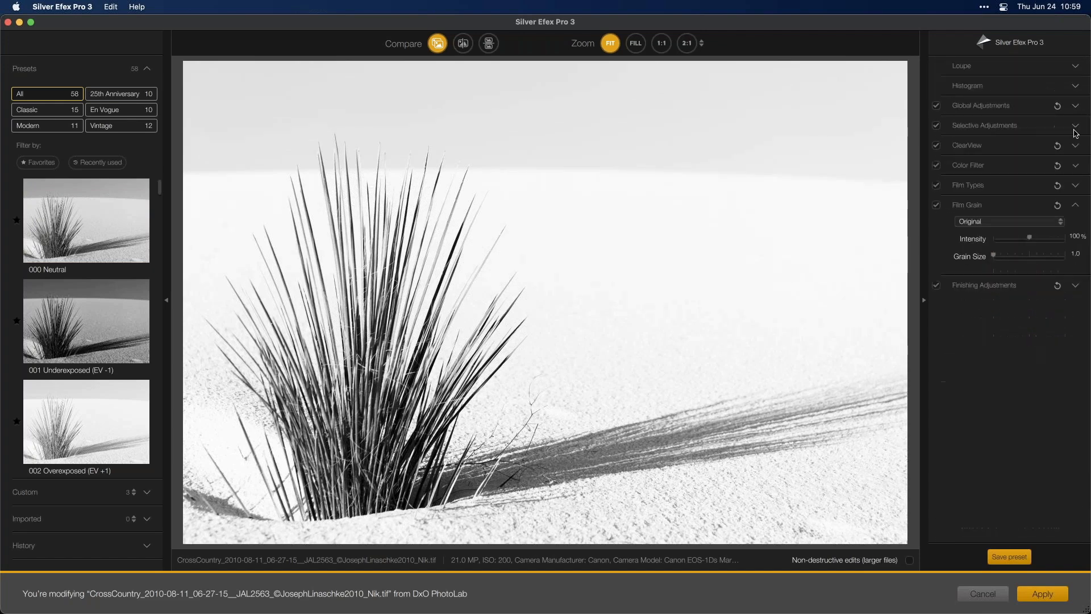
Choose FomaPan100 as the Film Grain and raise its Intensity to 200%.
left_click(1008, 222)
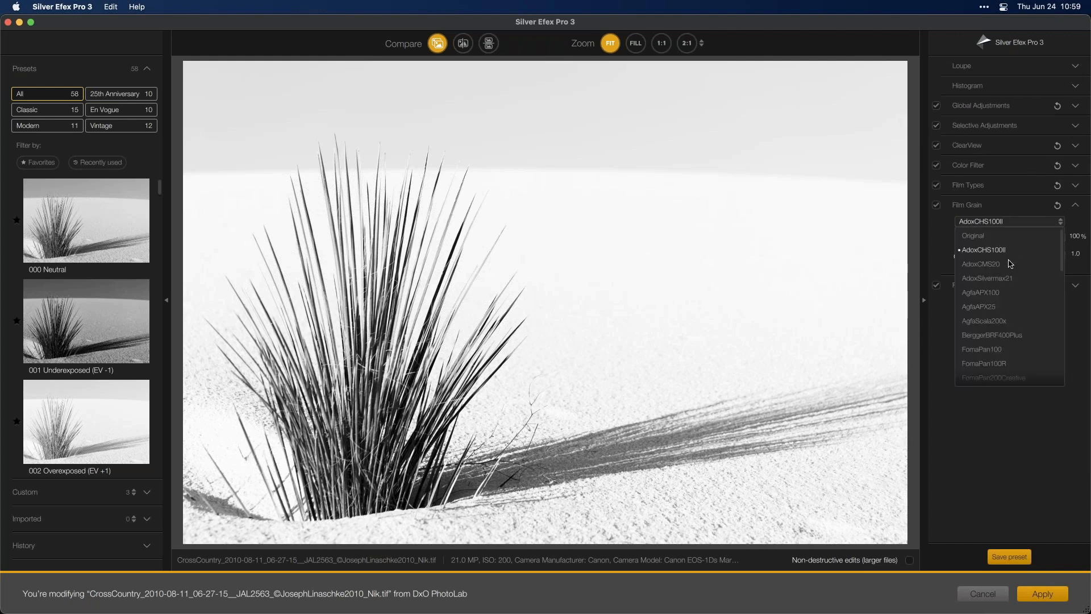
left_click(998, 350)
left_click_drag(1029, 239, 1066, 239)
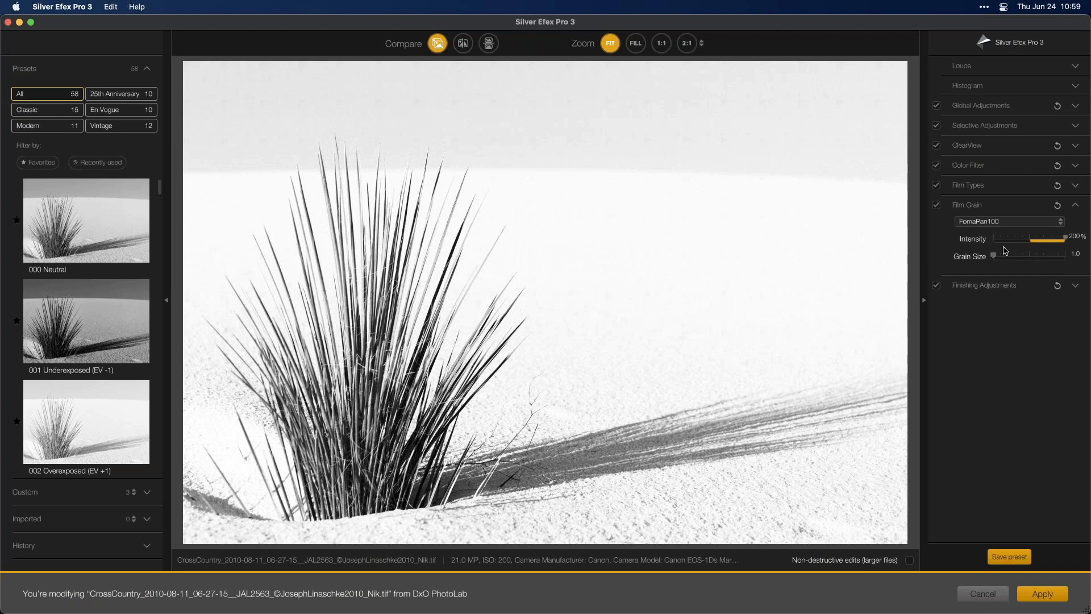
Change the Film Grain to IlfordDelta3200 at 200% Intensity and inspect the sky above the yucca at 1:1.
left_click(1040, 223)
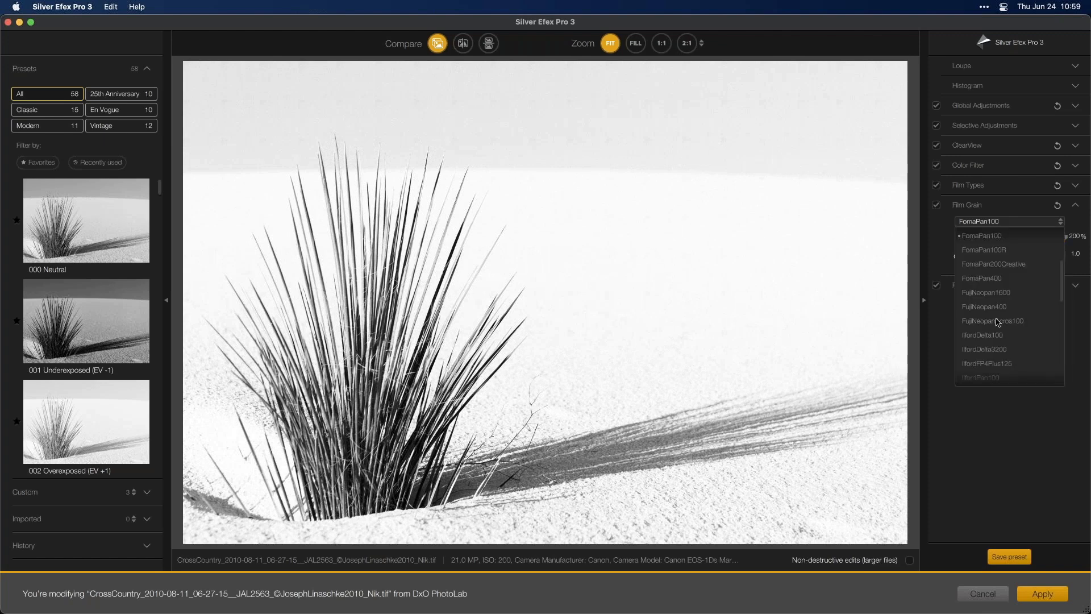
left_click(1000, 350)
left_click_drag(1033, 242, 1090, 240)
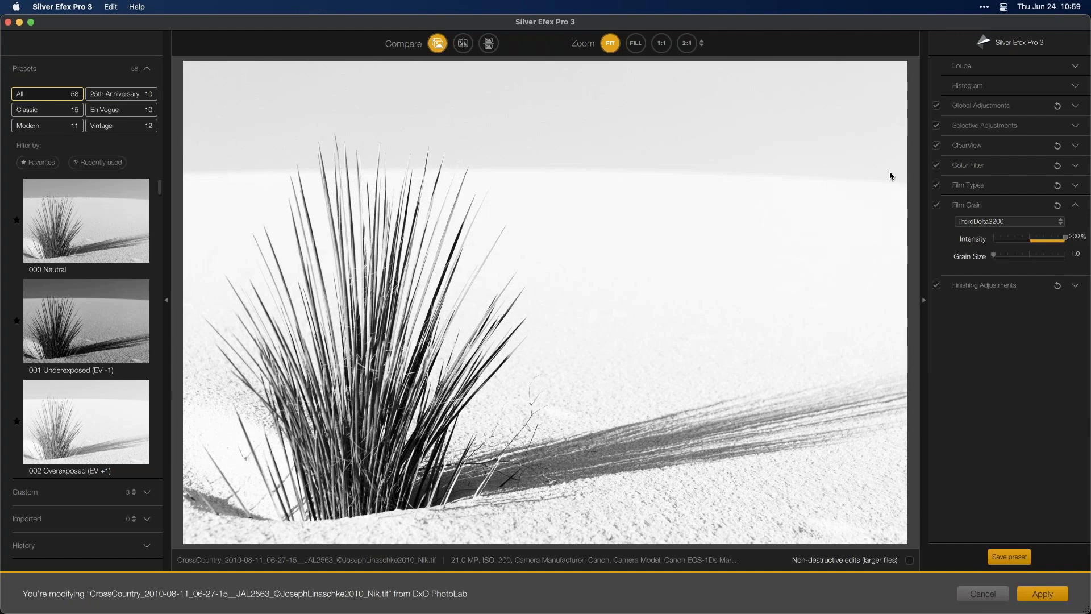
left_click(661, 43)
left_click_drag(848, 98, 844, 76)
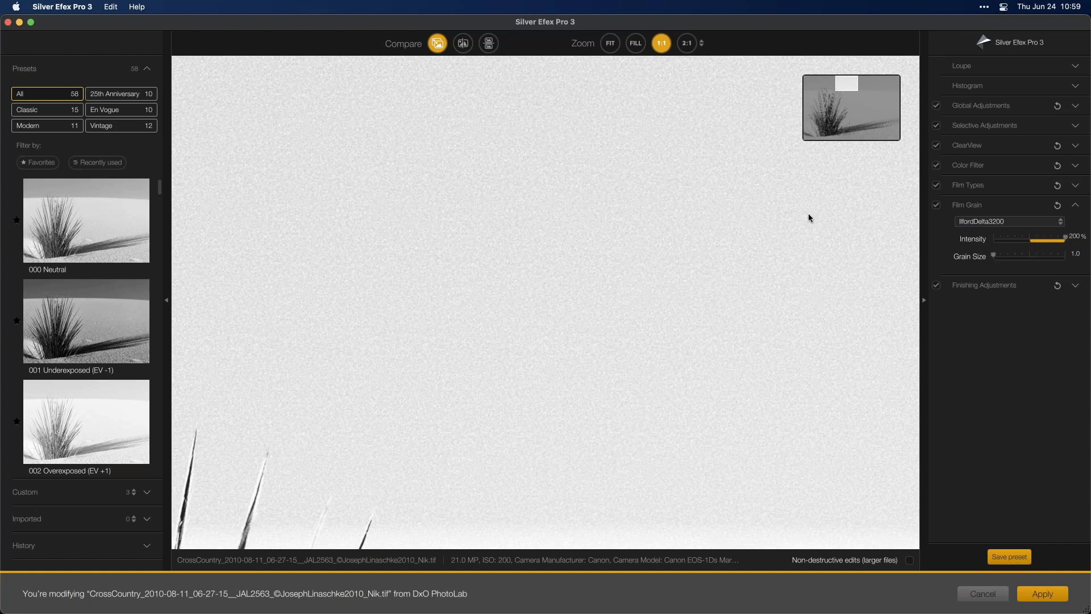
left_click(1009, 557)
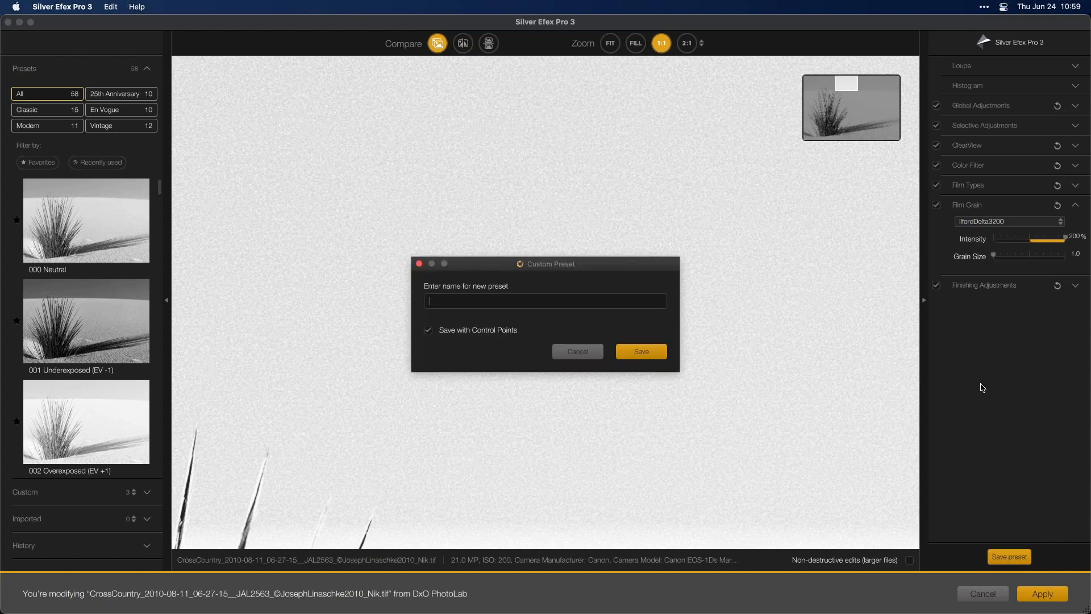
left_click(578, 352)
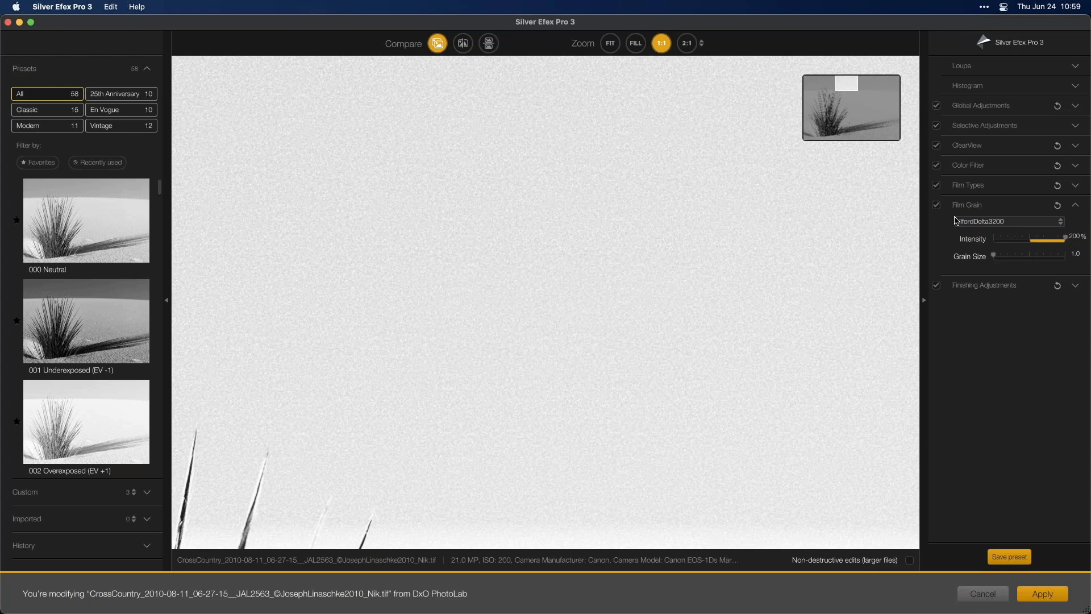
left_click(1078, 190)
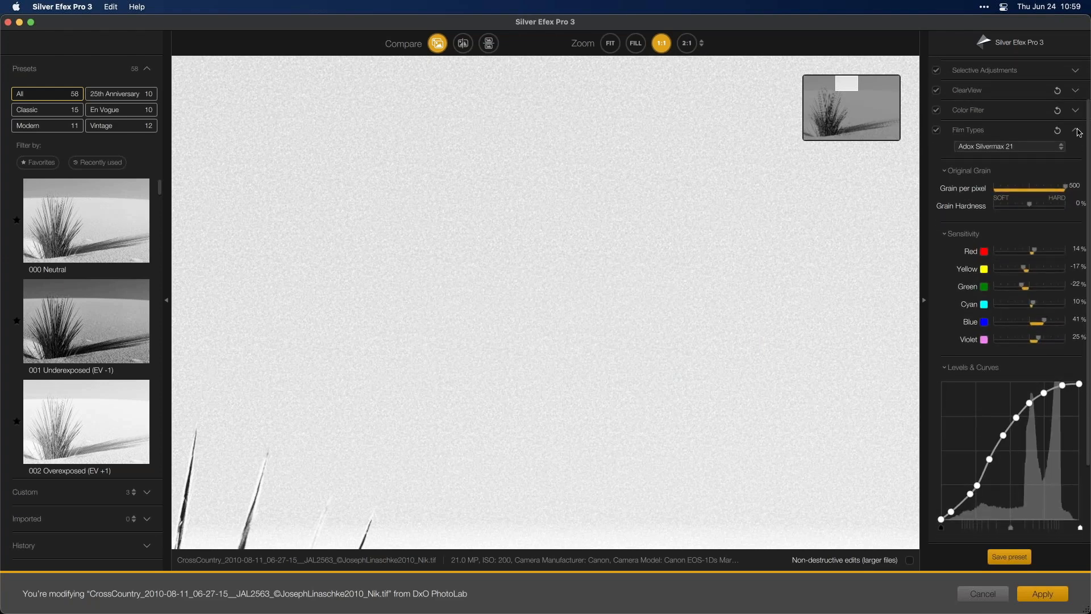
left_click(1079, 132)
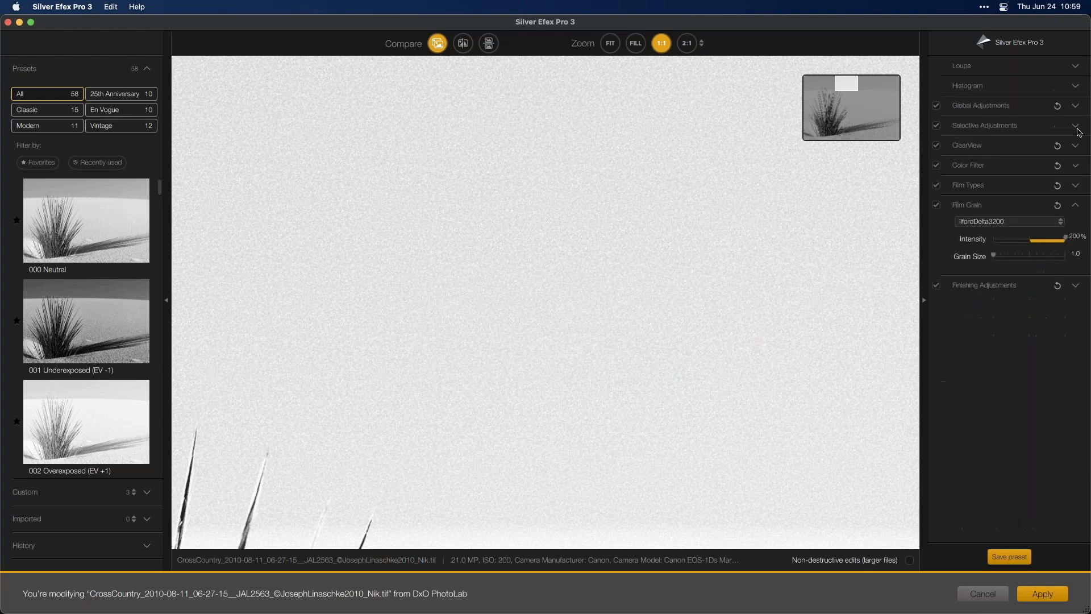
Save the current settings as a custom preset named "Silvermax + IlfordDelta3200", without control points.
left_click(1008, 557)
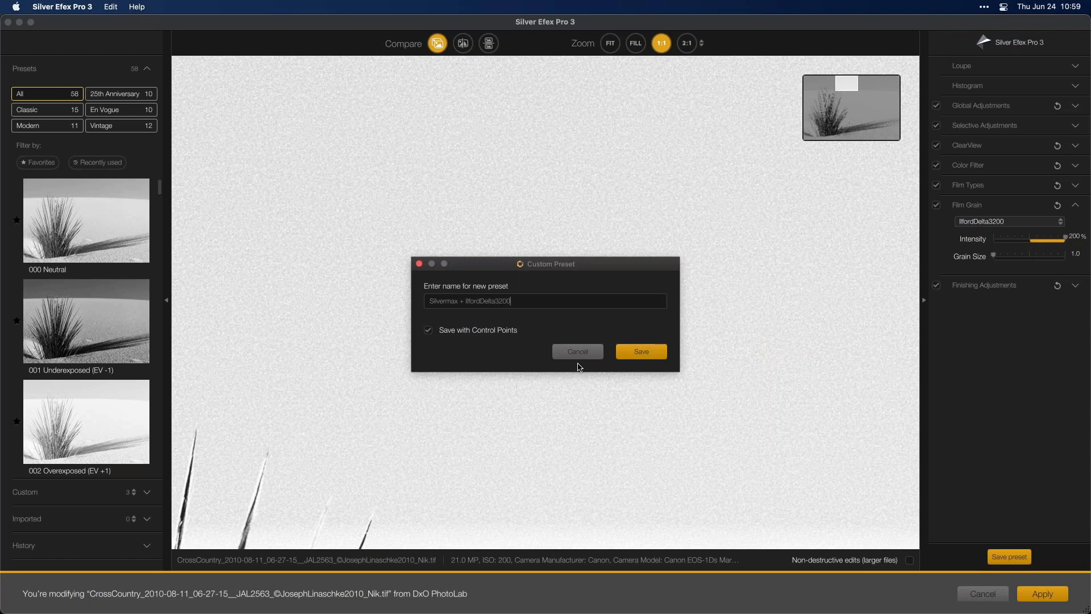
left_click(481, 329)
left_click(650, 355)
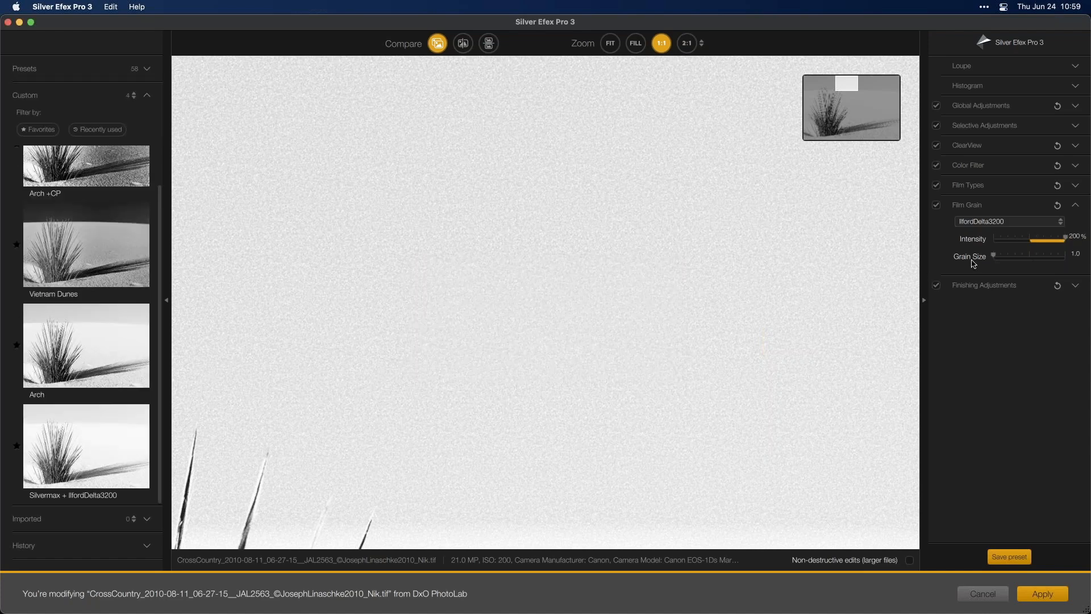
Switch the Film Grain to KodakTMax3200 and raise its Intensity.
left_click(1009, 220)
scroll(1016, 321, "down", 5)
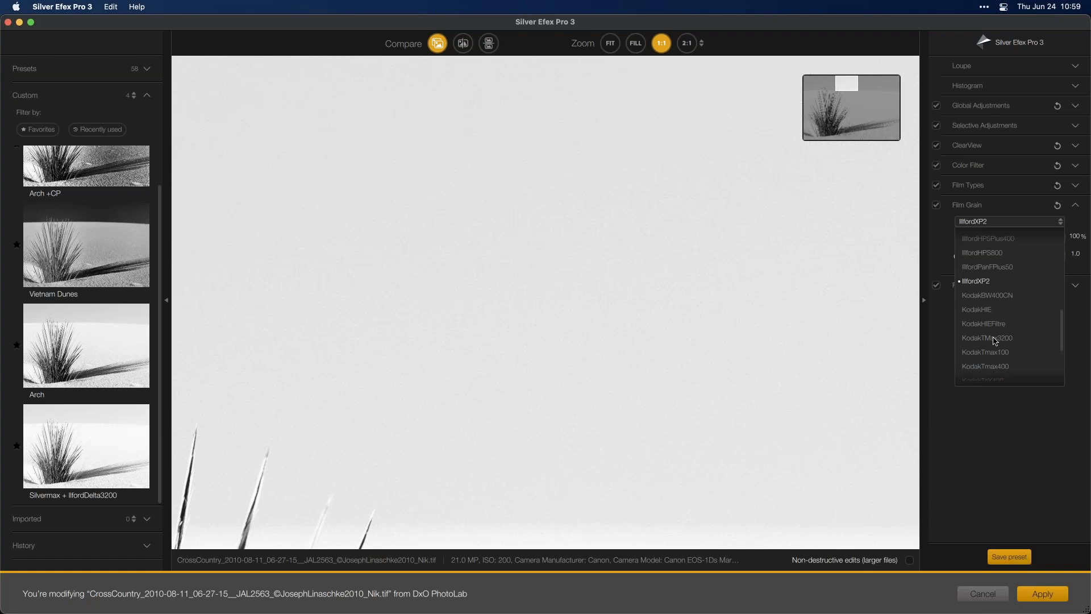
left_click(990, 340)
left_click(987, 340)
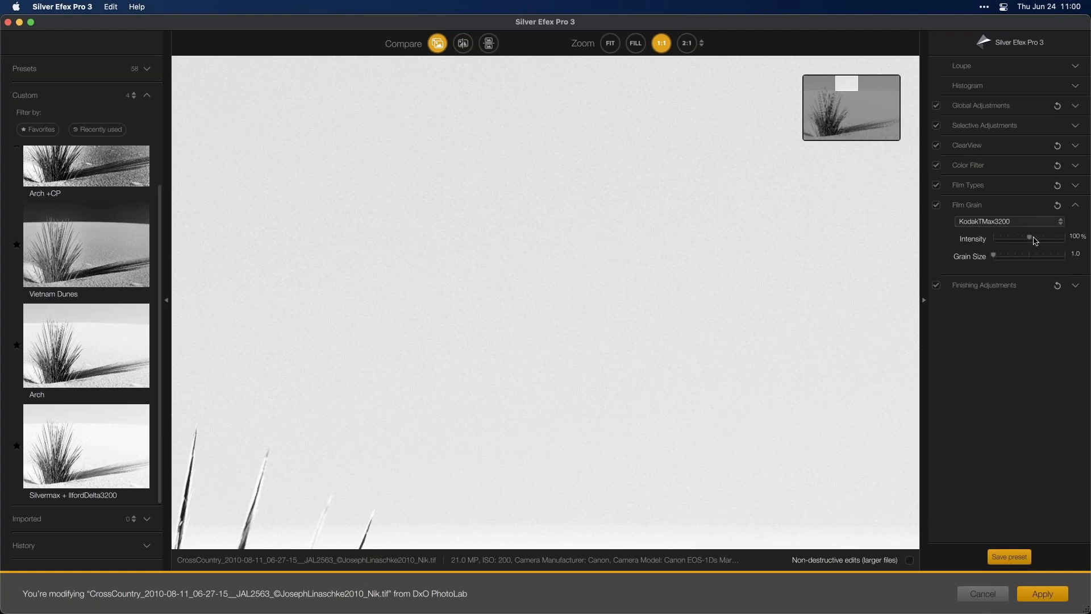
left_click_drag(1031, 241, 1061, 244)
Check the film type and save the settings as a custom preset named "Silvermax + TMax3200", without control points.
left_click(1079, 187)
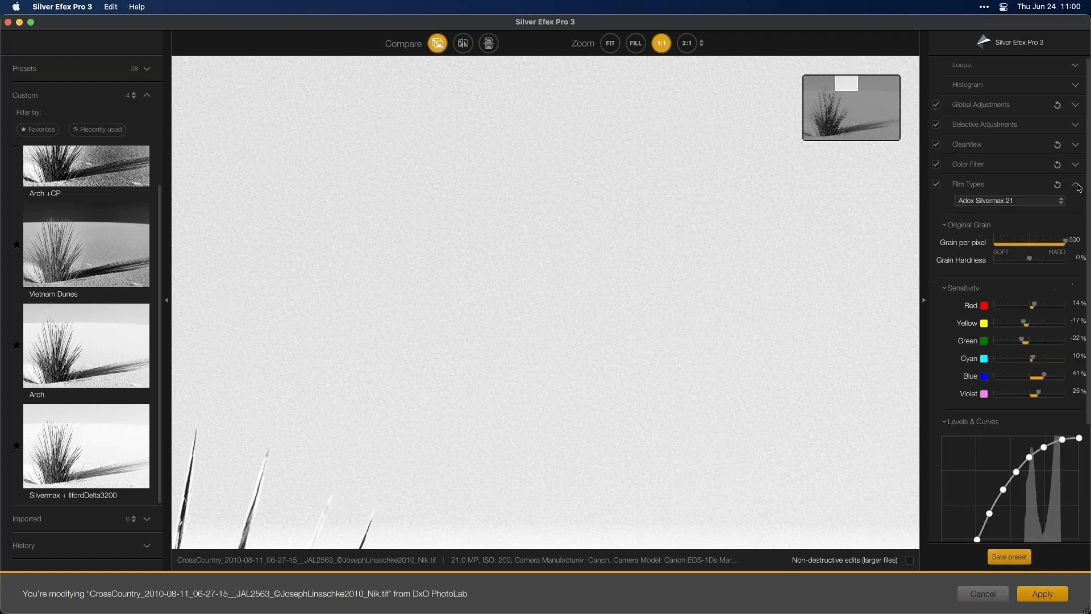
left_click(1016, 558)
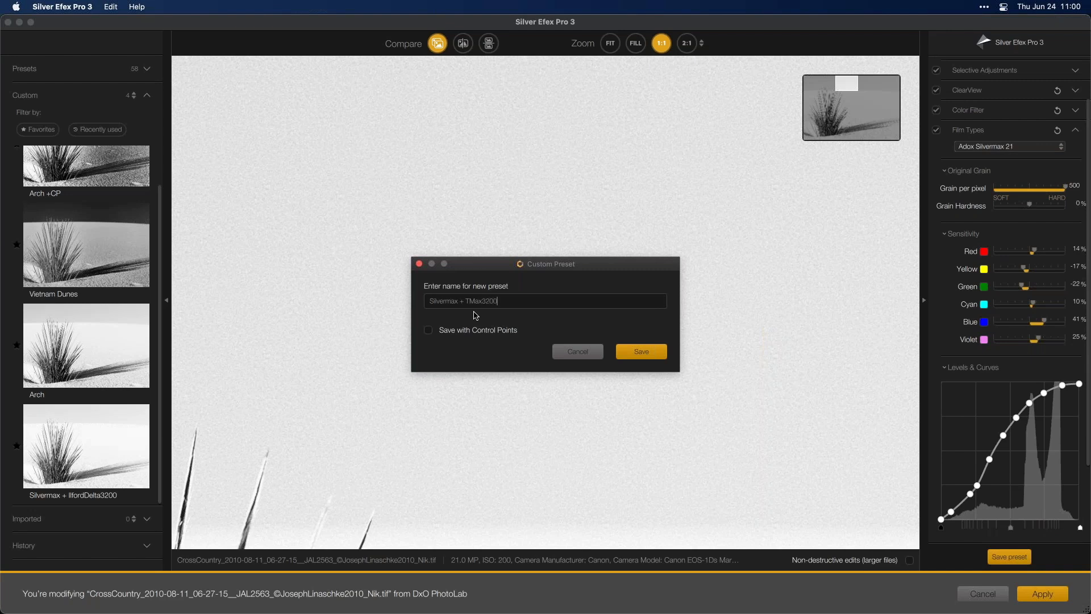
left_click(640, 350)
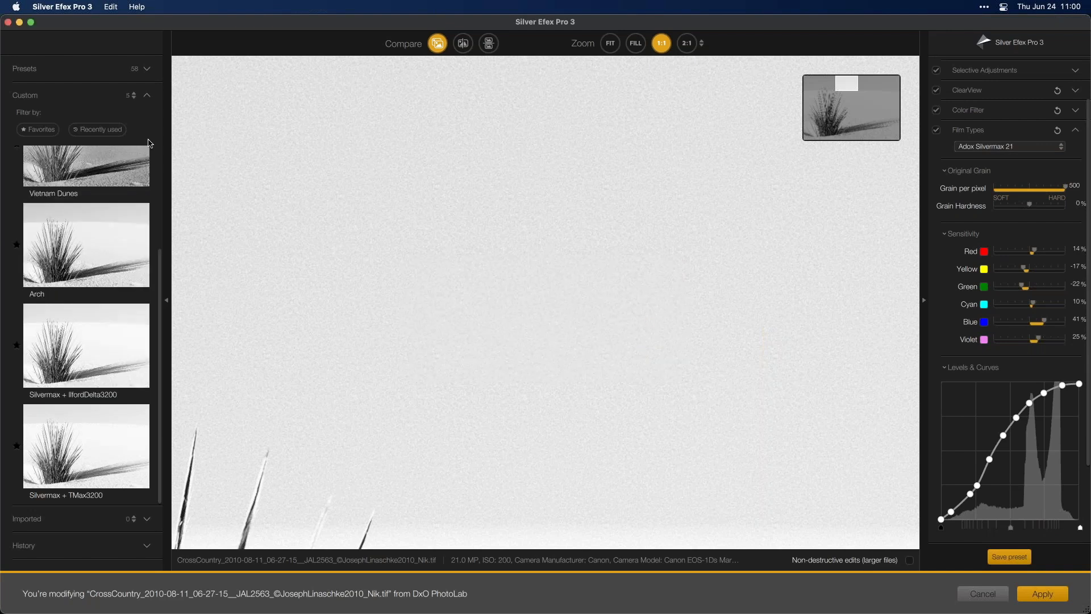
Compare the grain of the custom presets Silvermax + IlfordDelta3200 and Silvermax + TMax3200 by applying them alternately, ending on Silvermax + TMax3200.
left_click(147, 69)
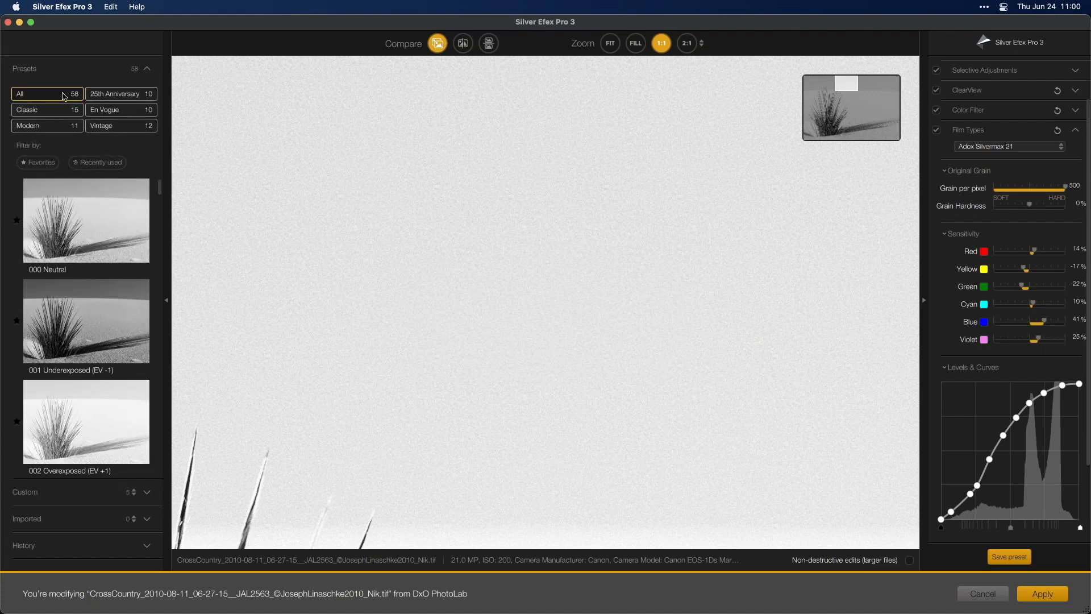
left_click(91, 493)
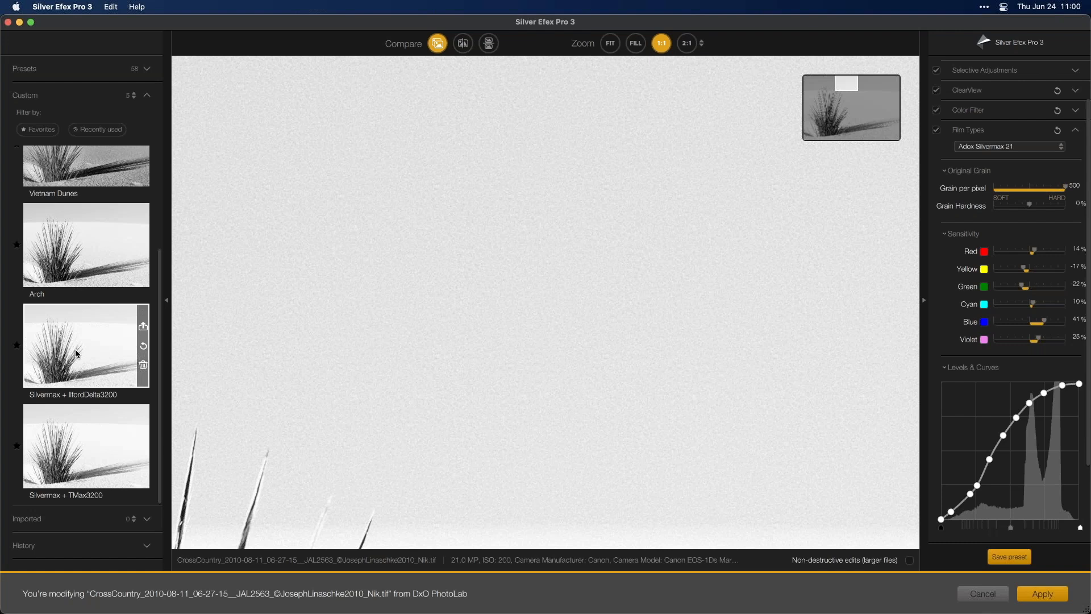
left_click(84, 435)
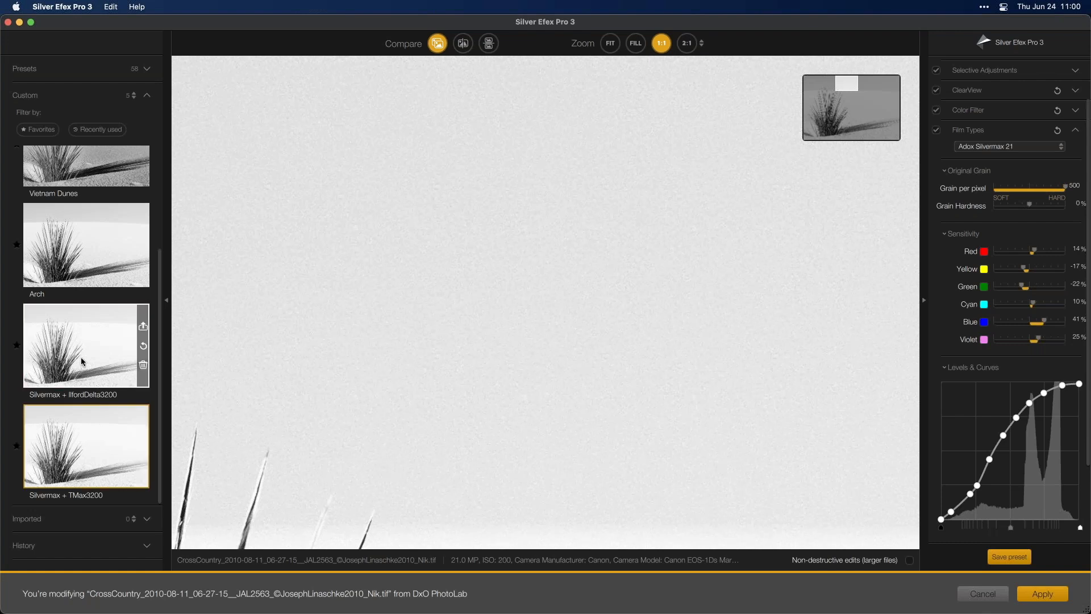
left_click(81, 357)
left_click(73, 452)
left_click(73, 367)
left_click(74, 453)
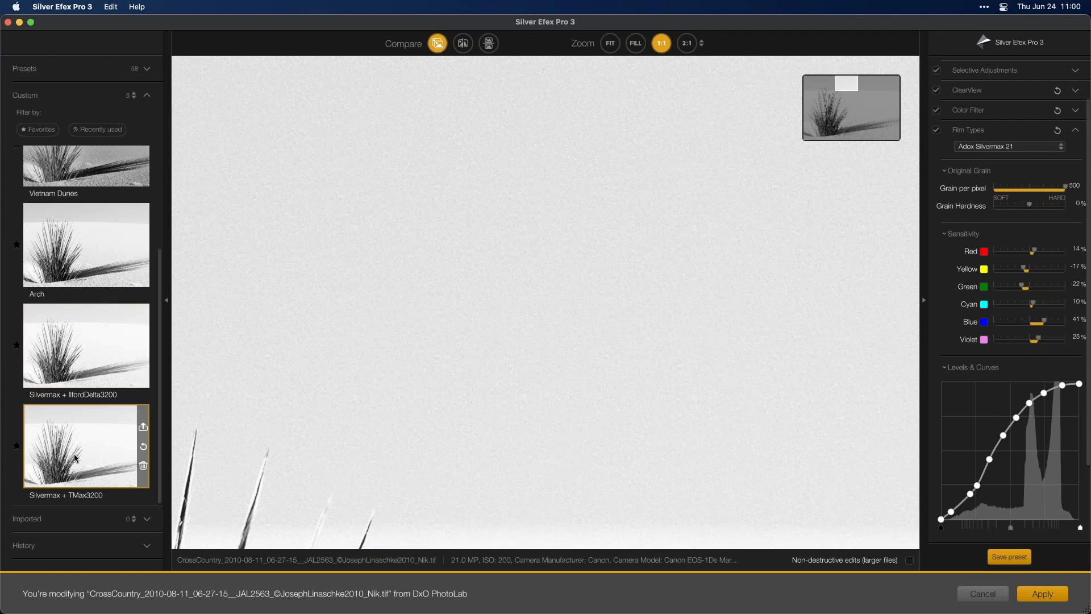
left_click(70, 358)
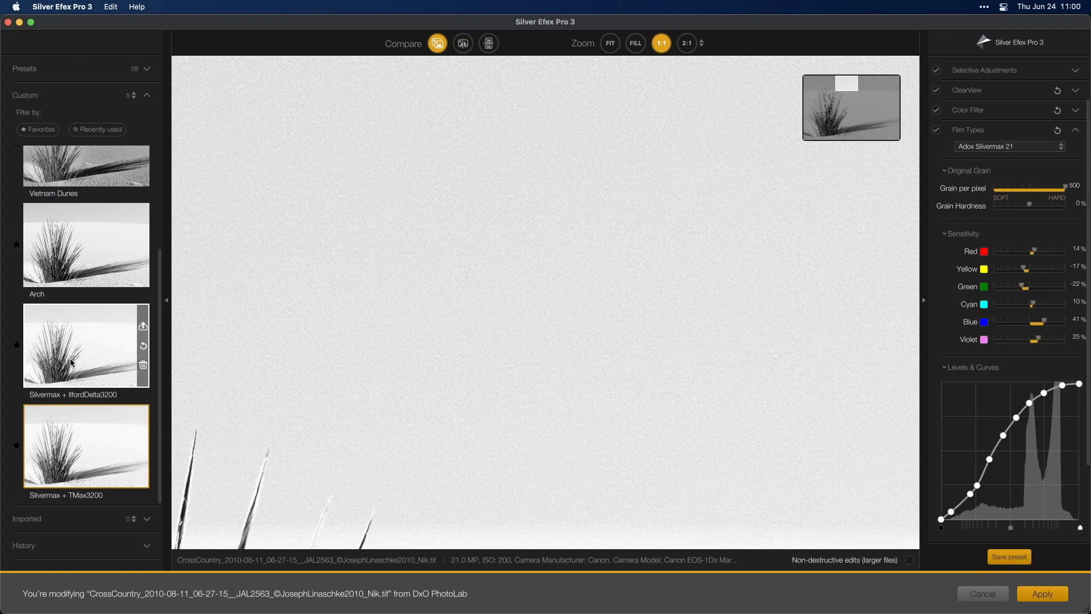
left_click(82, 451)
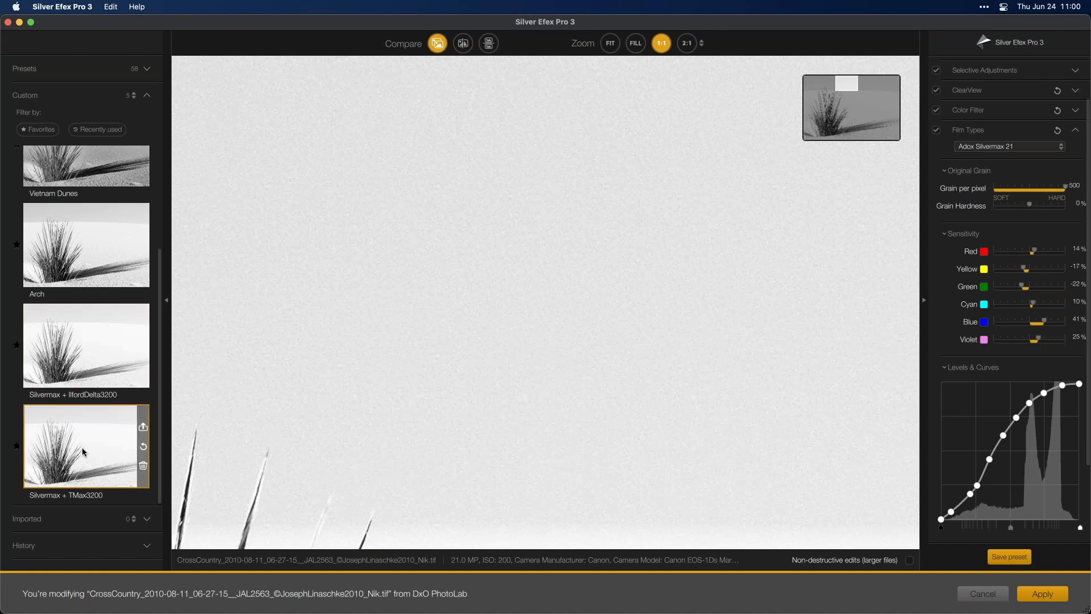